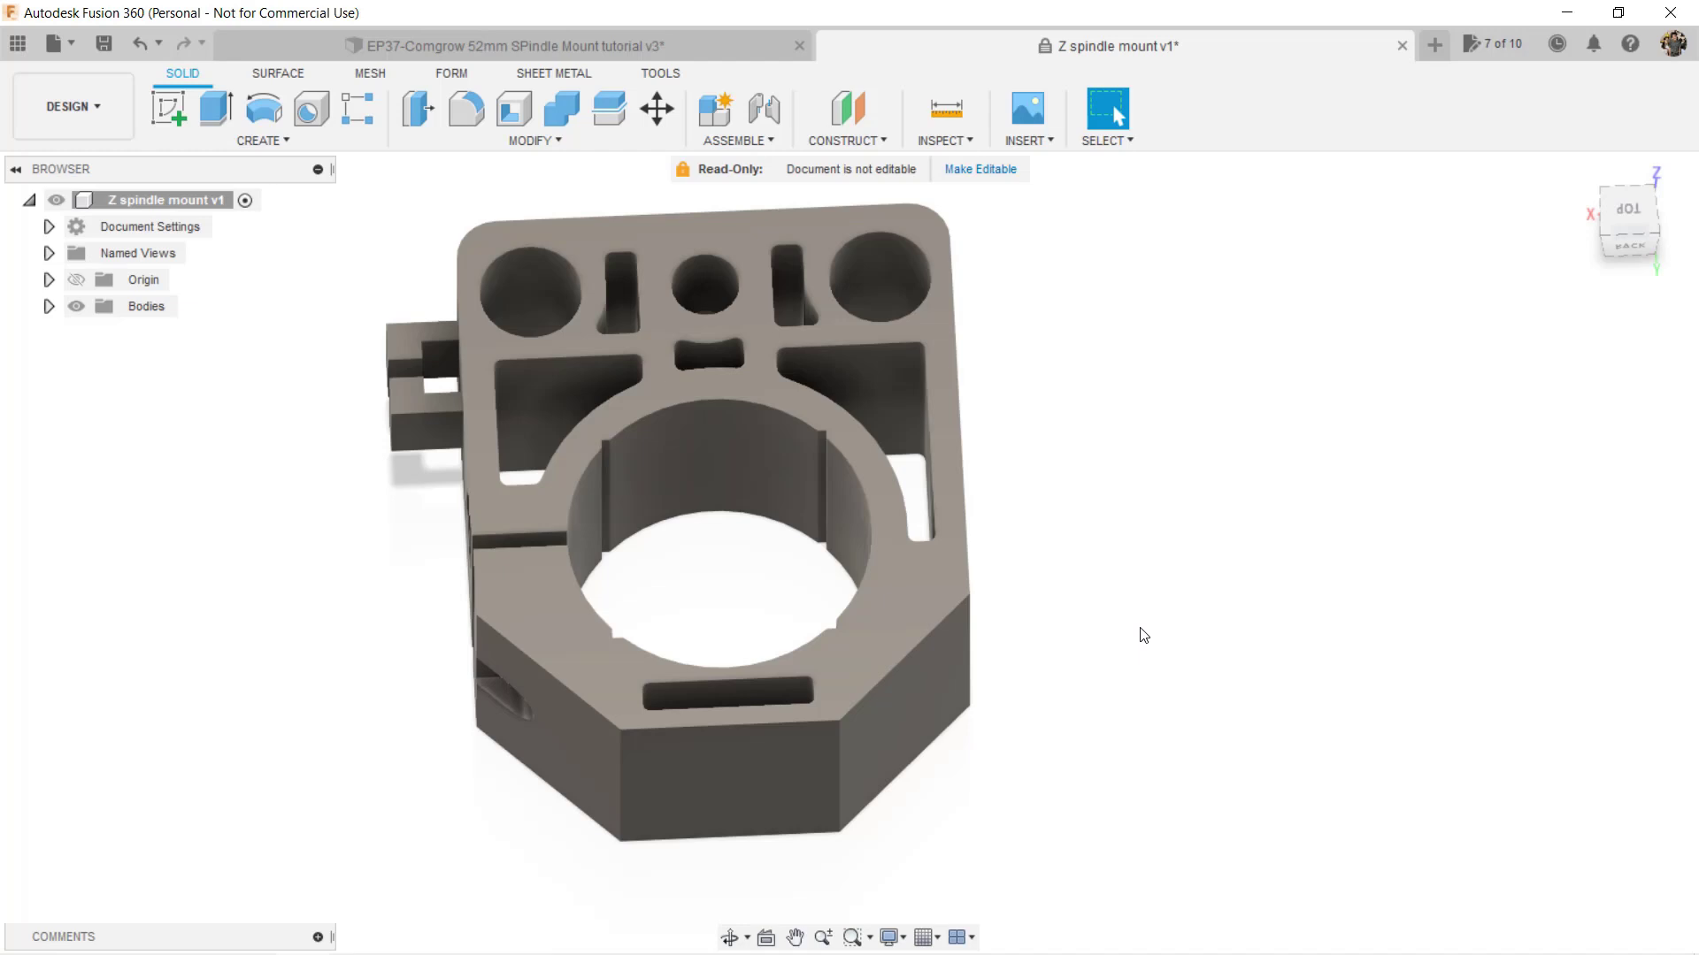
# Step: Measure the mount block's width between its two side faces as 72 mm
pyautogui.moveTo(1143, 635)
pyautogui.keyDown('shift'); pyautogui.mouseDown(button='middle')
pyautogui.moveTo(1118, 576)
pyautogui.moveTo(1054, 528)
pyautogui.moveTo(980, 542)
pyautogui.moveTo(952, 588)
pyautogui.moveTo(986, 622)
pyautogui.moveTo(1118, 634)
pyautogui.moveTo(1205, 569)
pyautogui.moveTo(1141, 619)
pyautogui.moveTo(1150, 640)
pyautogui.mouseUp(button='middle'); pyautogui.keyUp('shift')
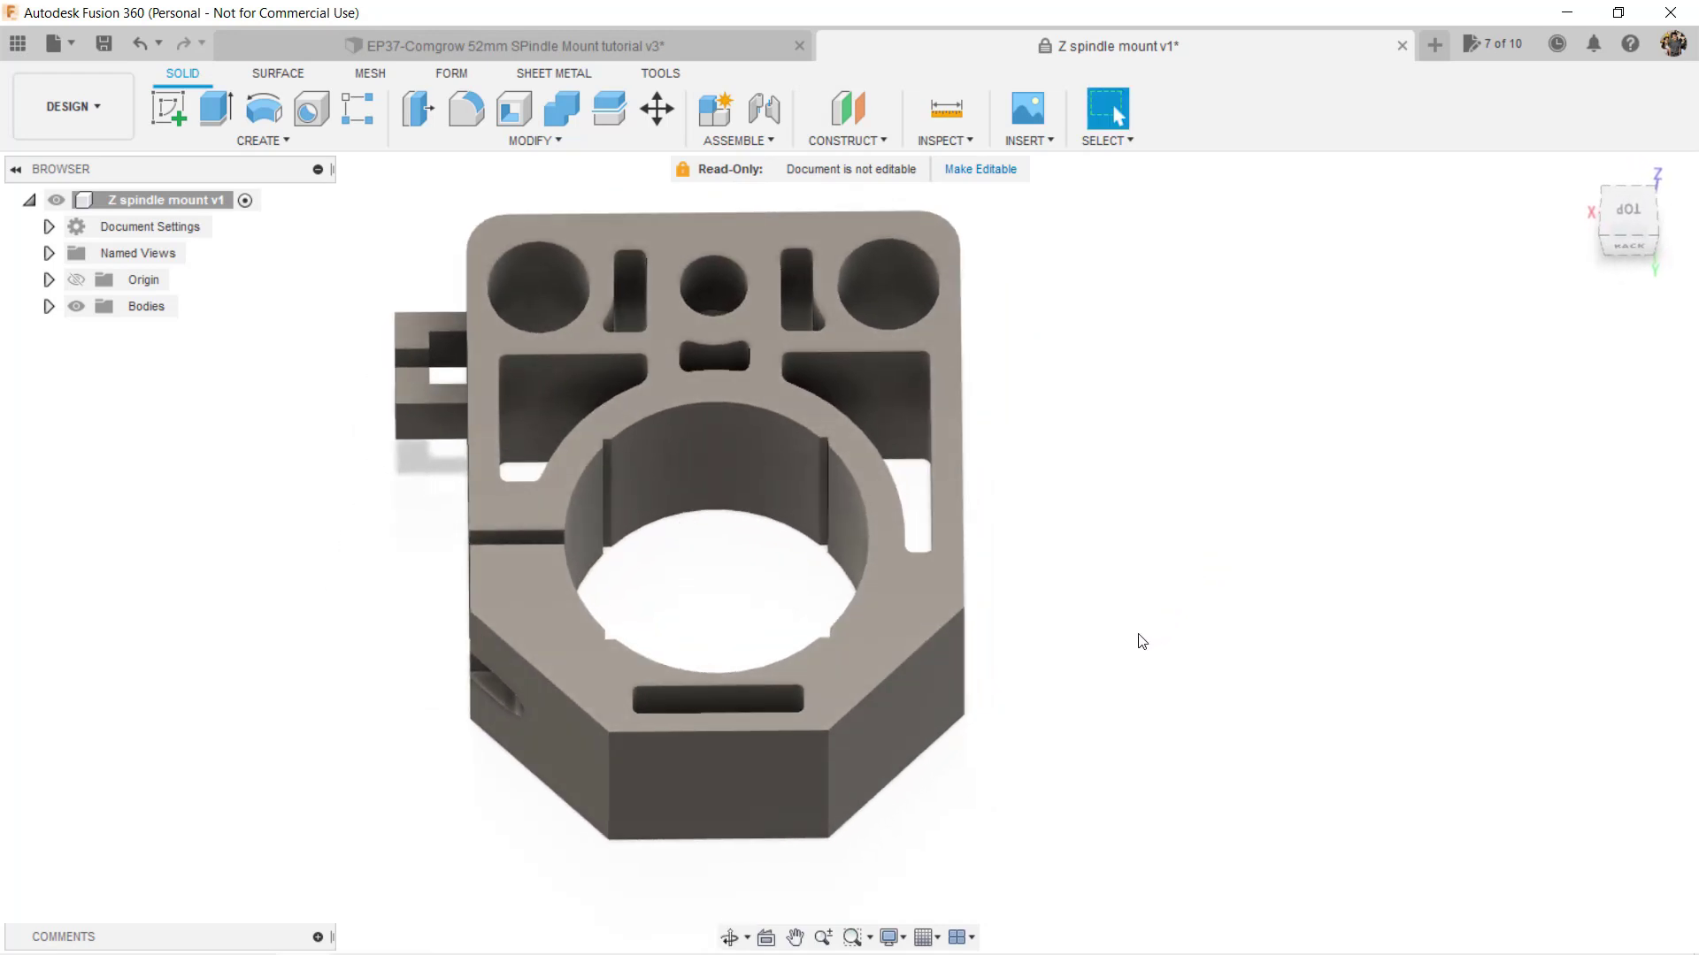
pyautogui.press('i')
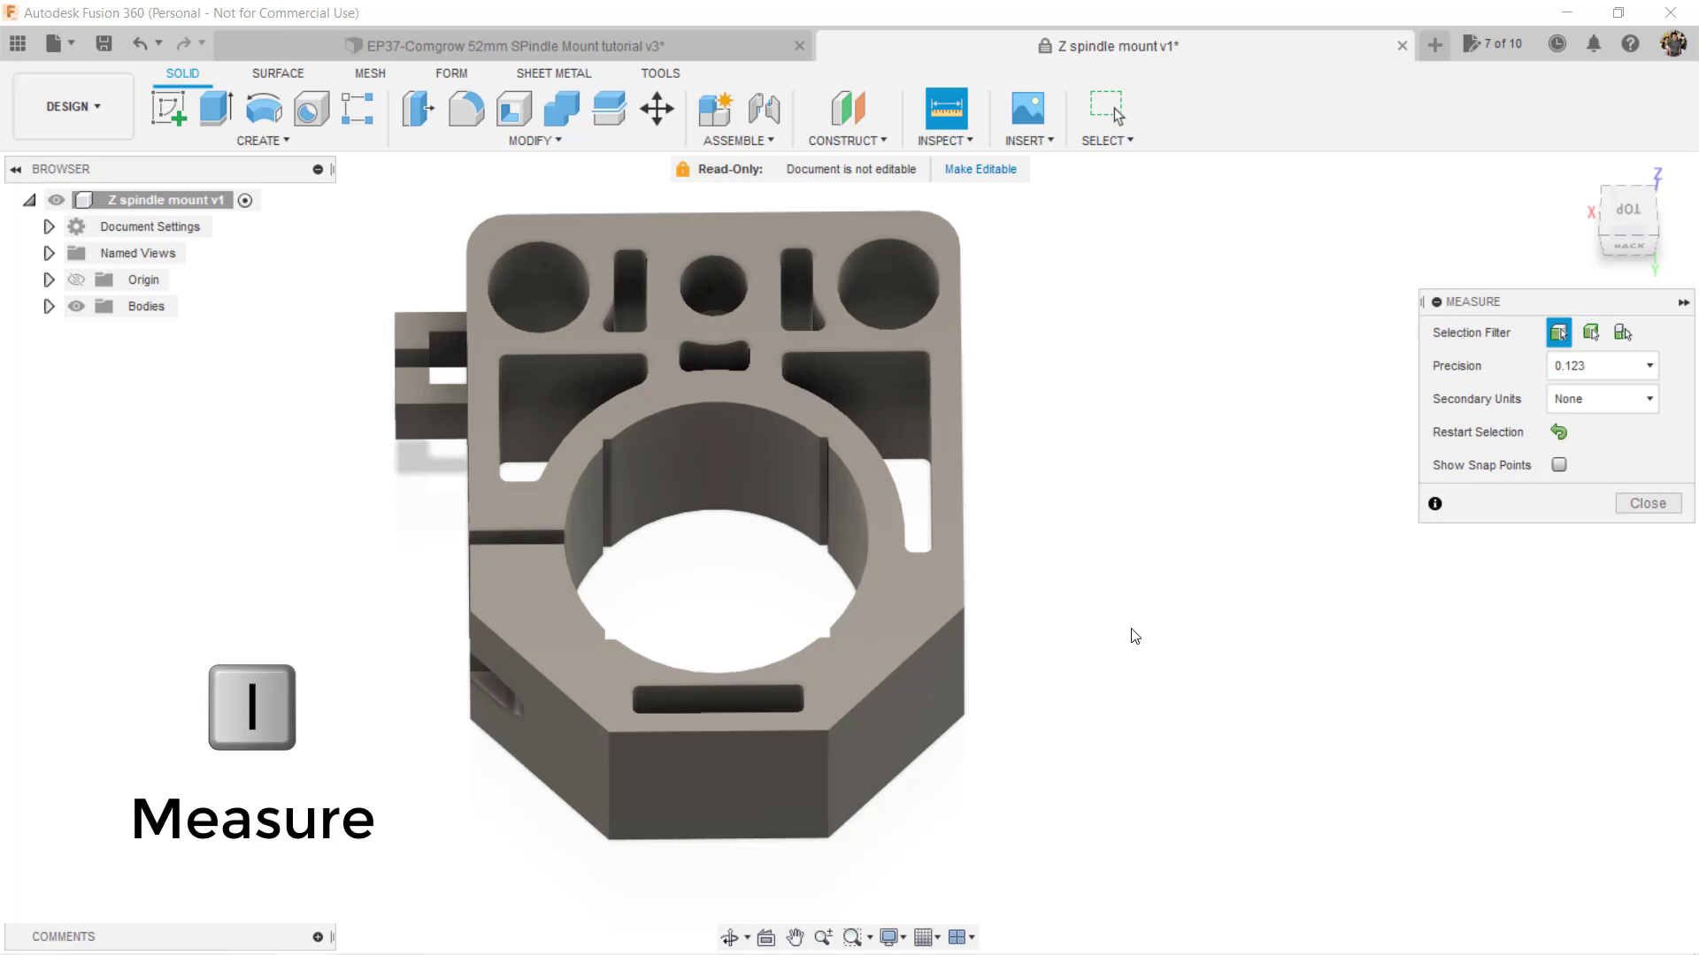
pyautogui.keyDown('shift'); pyautogui.moveTo(1126, 633); pyautogui.dragTo(924, 611, button='middle'); pyautogui.keyUp('shift')
pyautogui.click(971, 662)
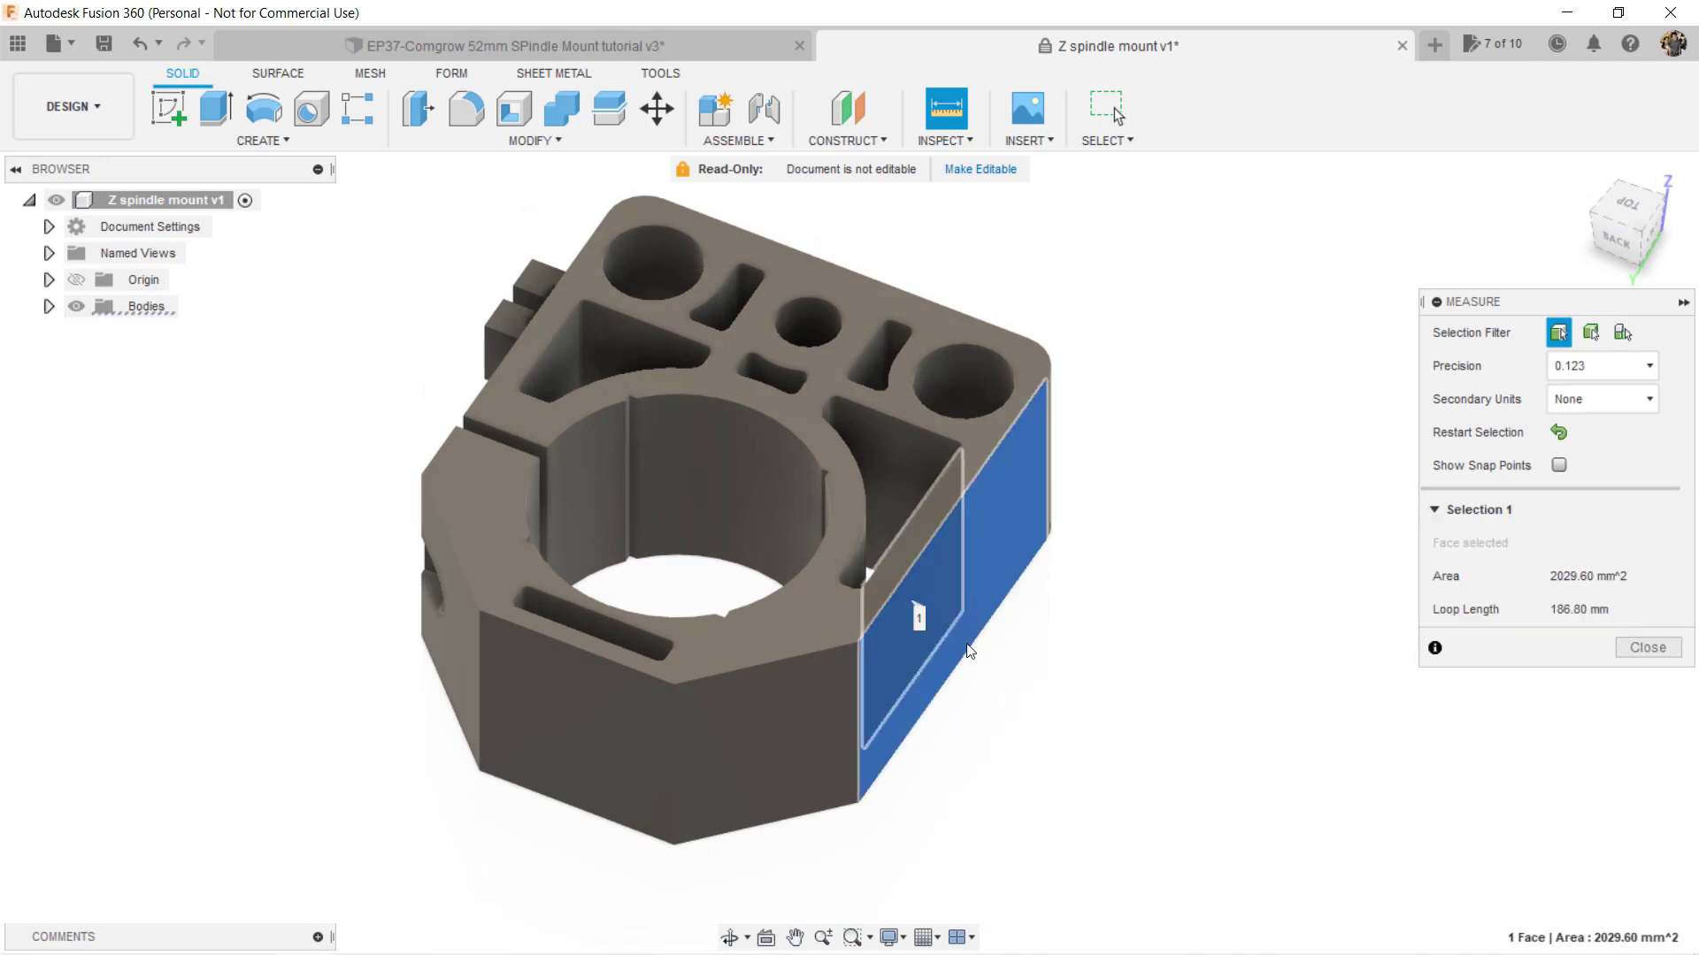
pyautogui.moveTo(971, 662)
pyautogui.keyDown('shift'); pyautogui.mouseDown(button='middle')
pyautogui.moveTo(1092, 667)
pyautogui.moveTo(955, 651)
pyautogui.mouseUp(button='middle'); pyautogui.keyUp('shift')
pyautogui.click(543, 559)
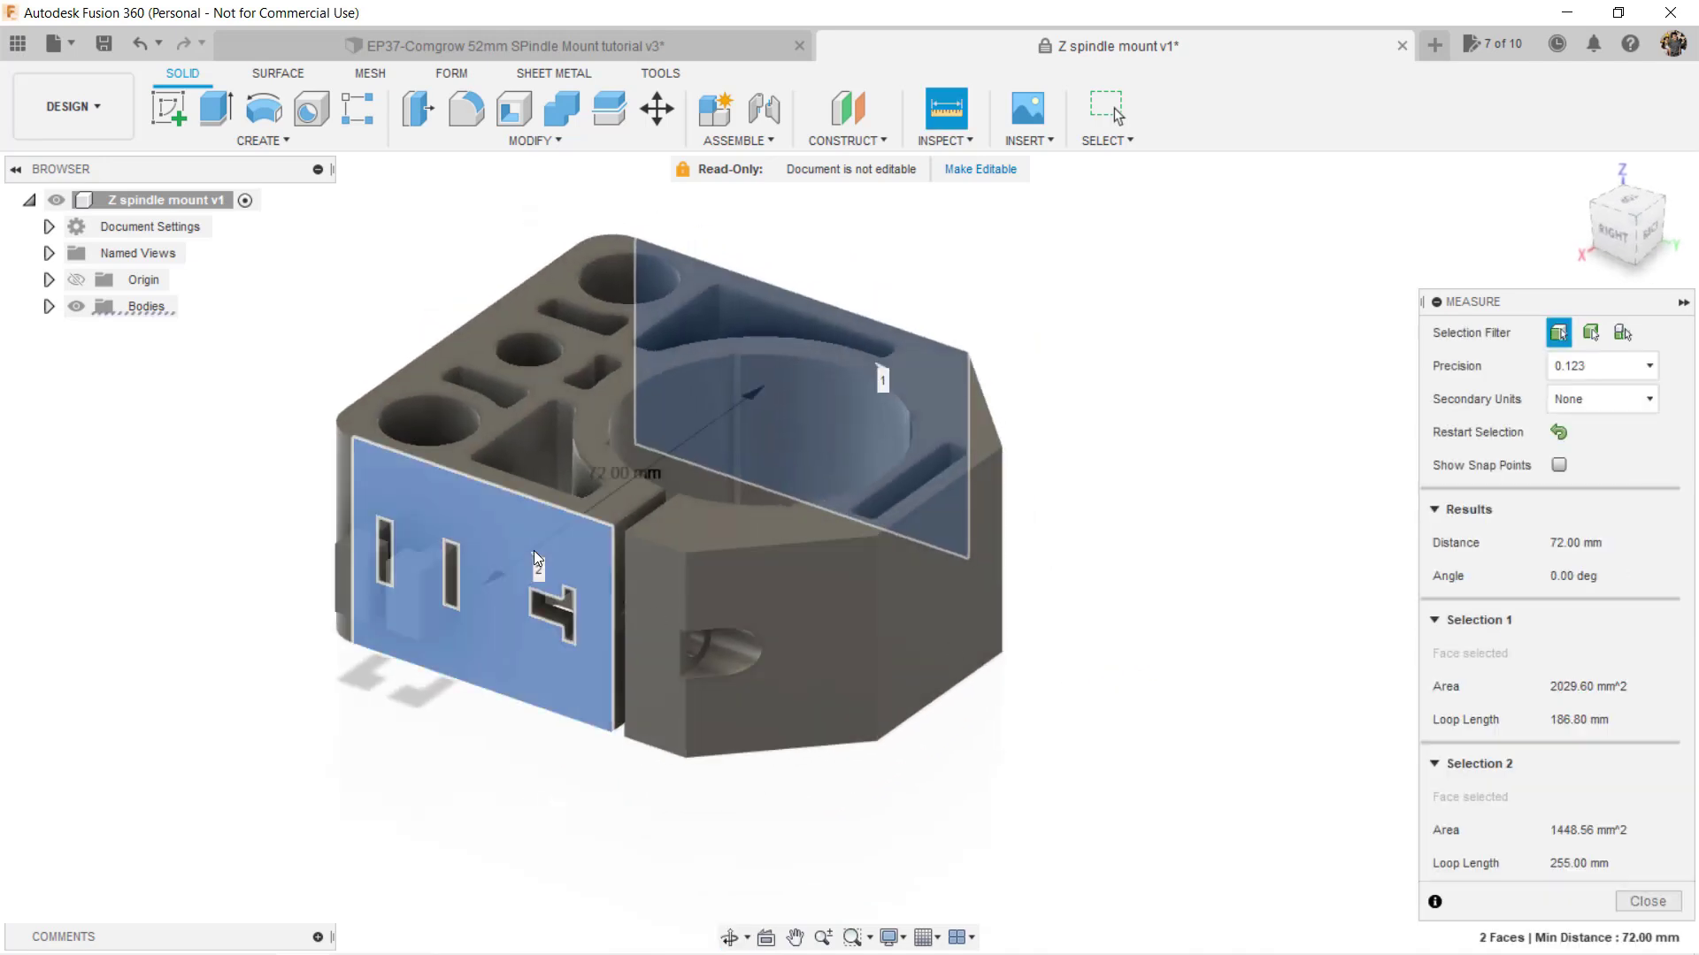
pyautogui.keyDown('shift'); pyautogui.moveTo(566, 579); pyautogui.dragTo(805, 741, button='middle'); pyautogui.keyUp('shift')
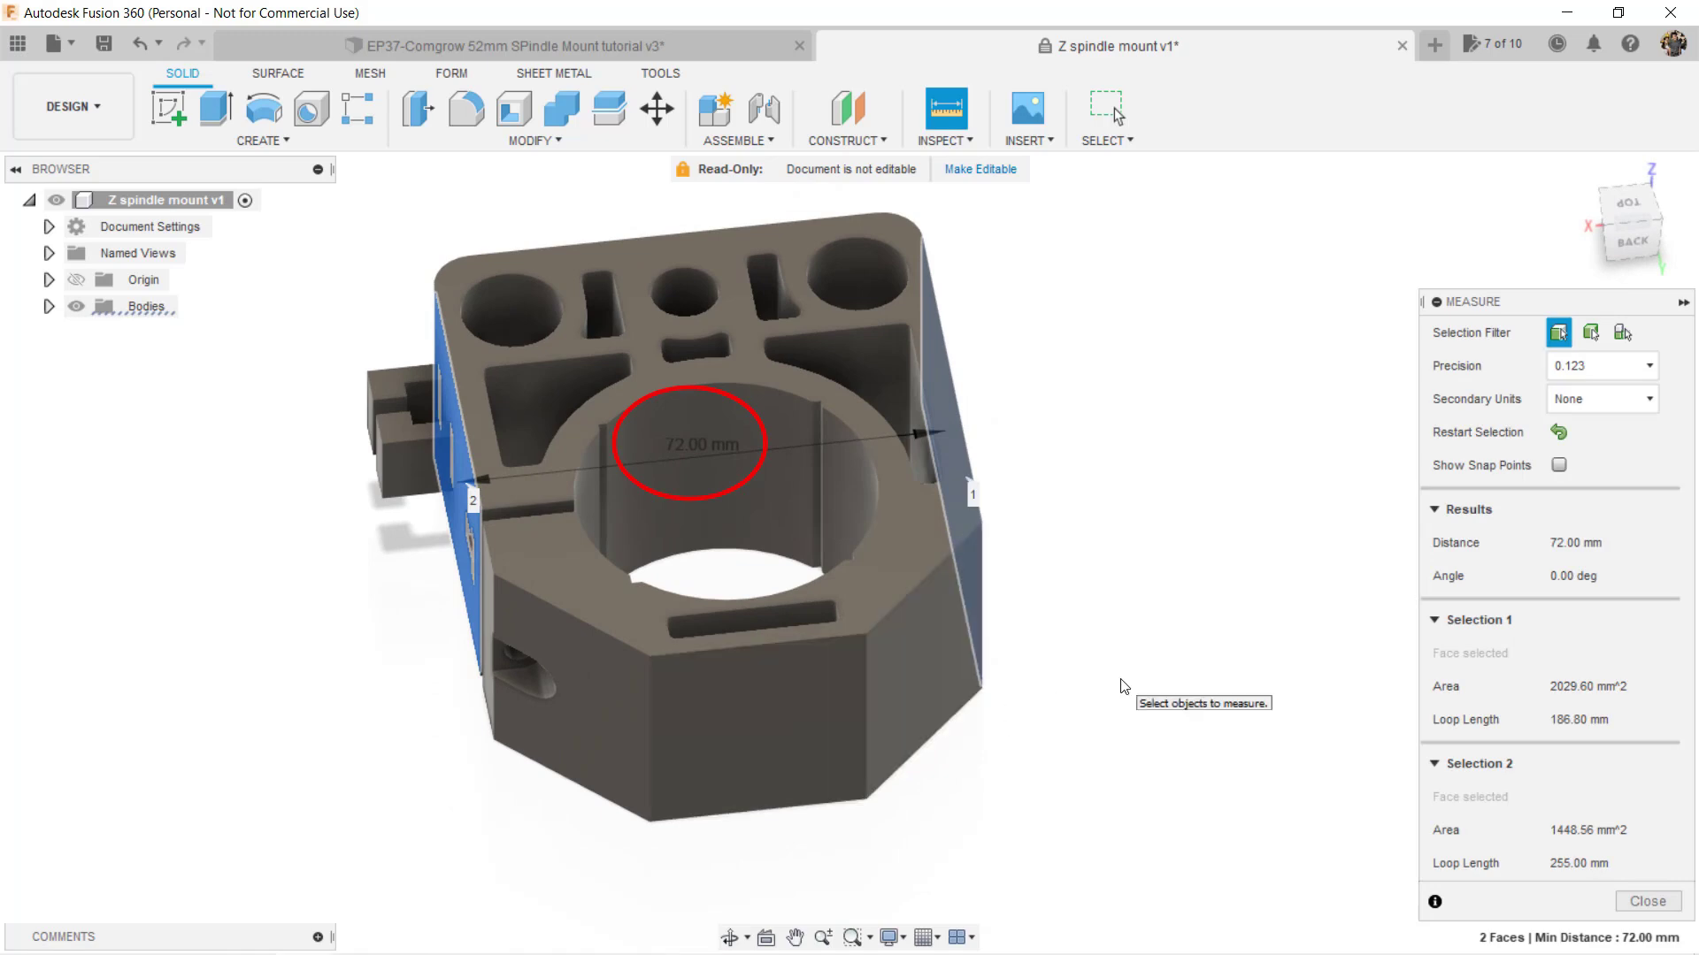
# Step: Measure the block's front-to-back depth between the front and back faces as 85 mm
pyautogui.click(1124, 687)
pyautogui.click(793, 739)
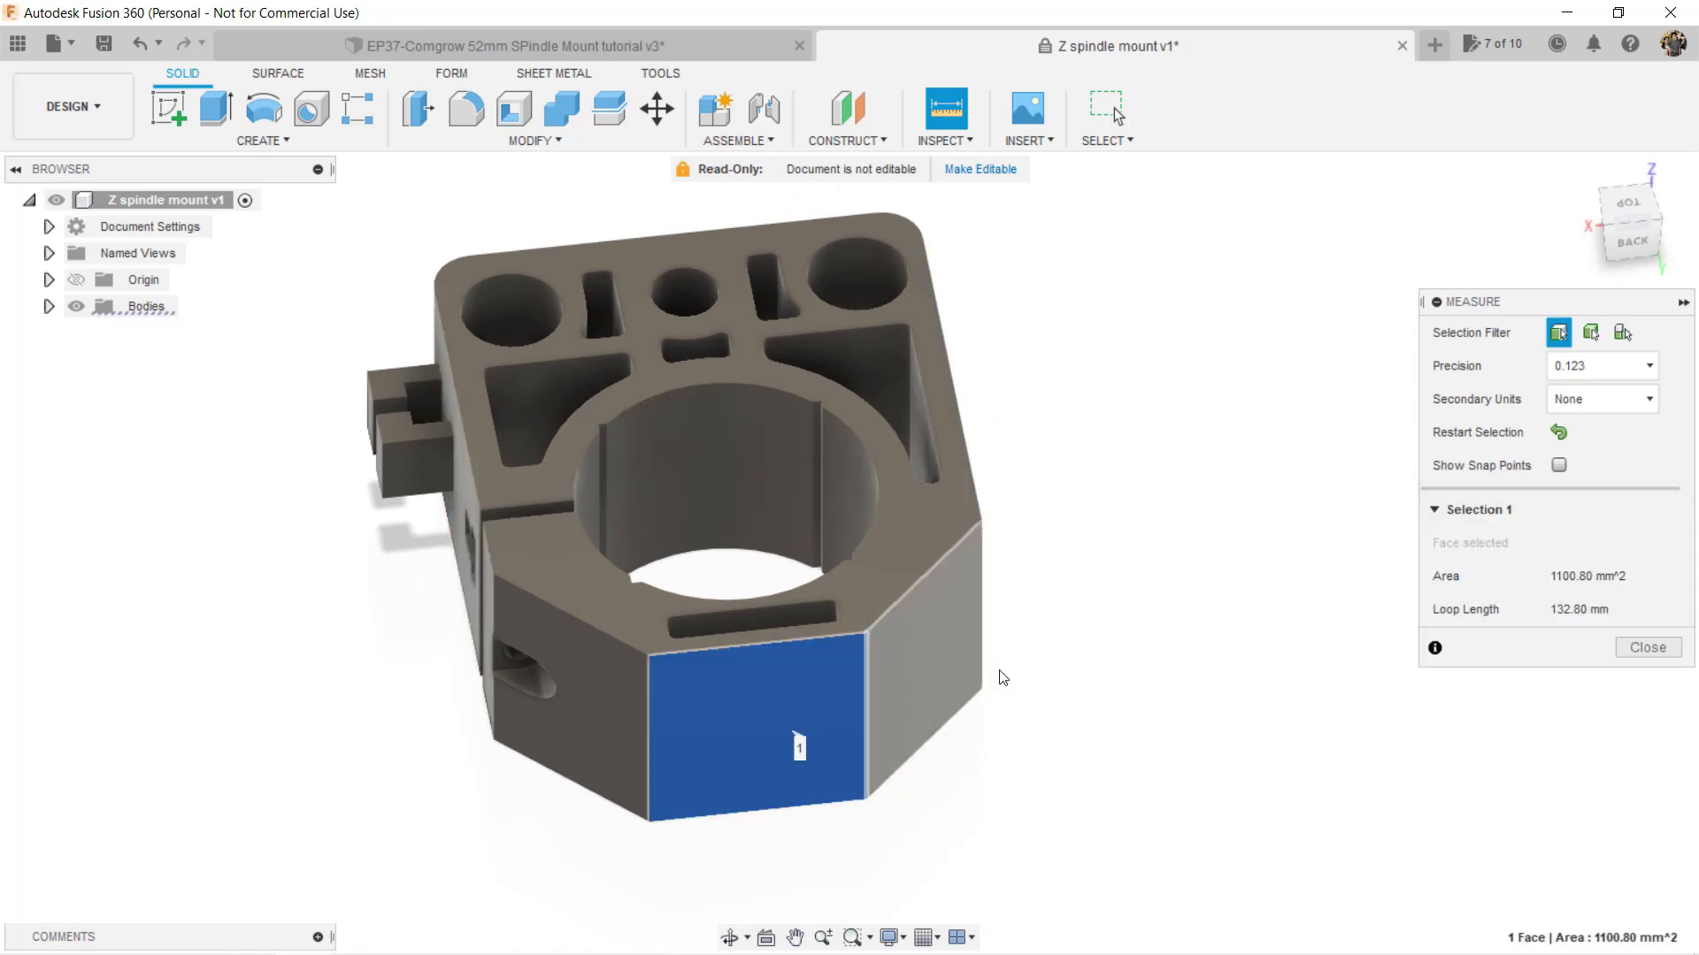
pyautogui.keyDown('shift'); pyautogui.moveTo(1017, 664); pyautogui.dragTo(821, 559, button='middle'); pyautogui.keyUp('shift')
pyautogui.click(848, 684)
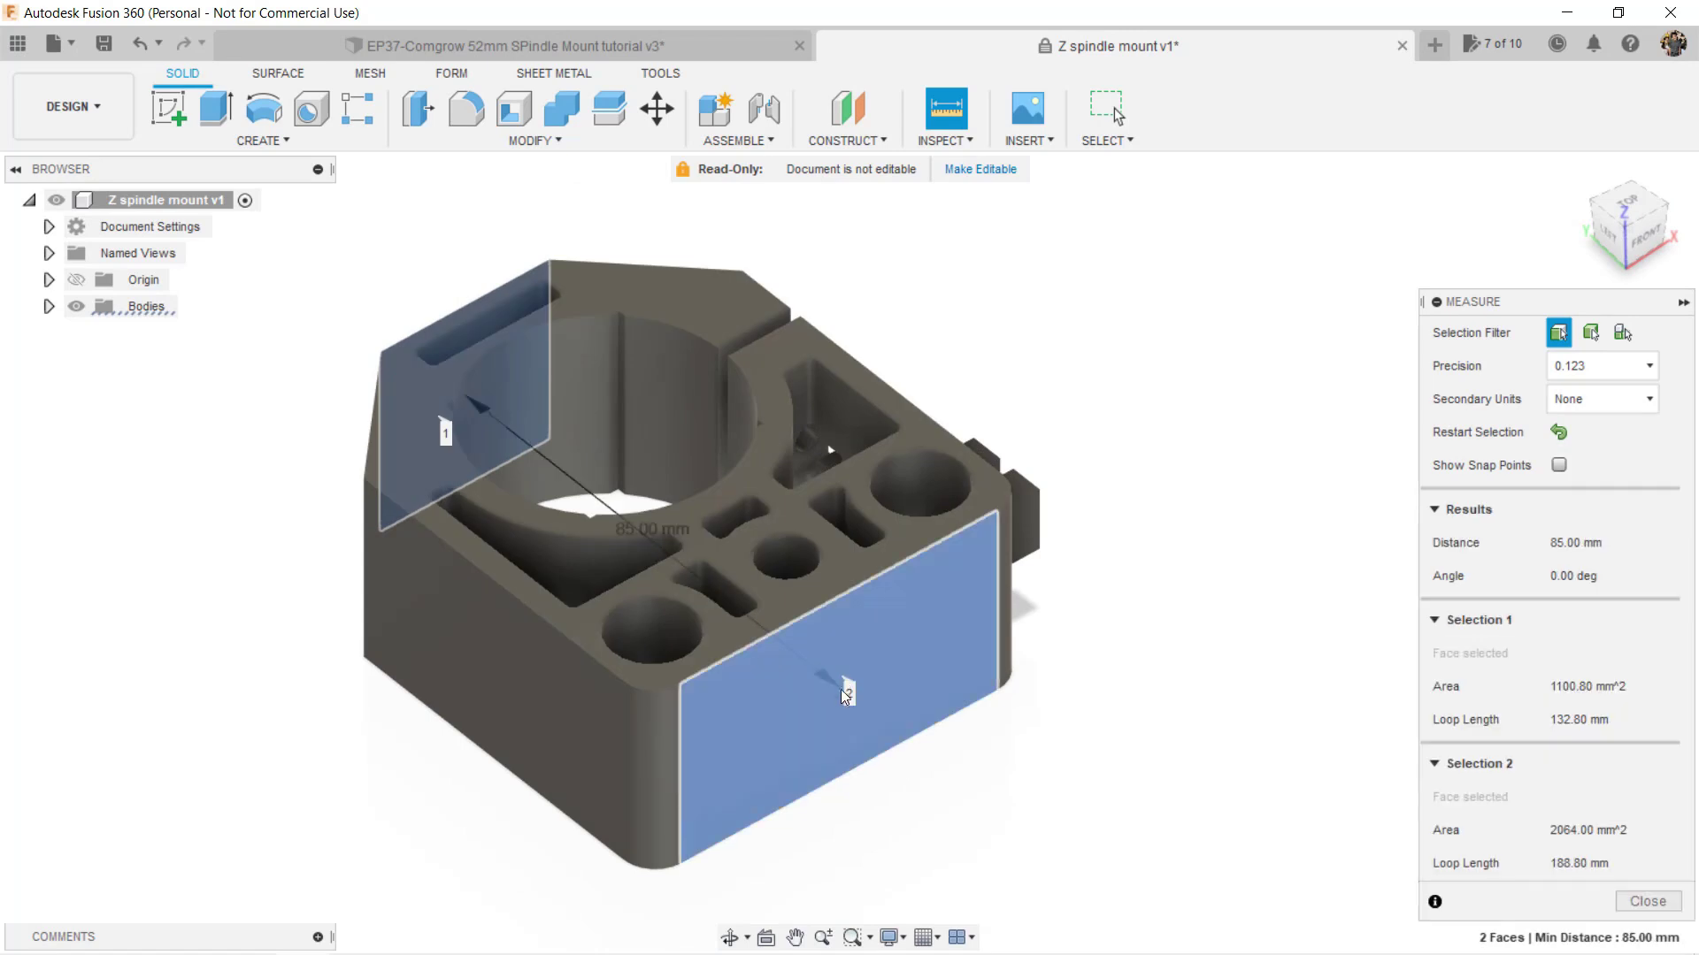
pyautogui.keyDown('shift'); pyautogui.moveTo(951, 796); pyautogui.dragTo(1198, 808, button='middle'); pyautogui.keyUp('shift')
# Step: Measure the two large top holes: 15 mm diameter, 51 mm apart
pyautogui.press('Escape')
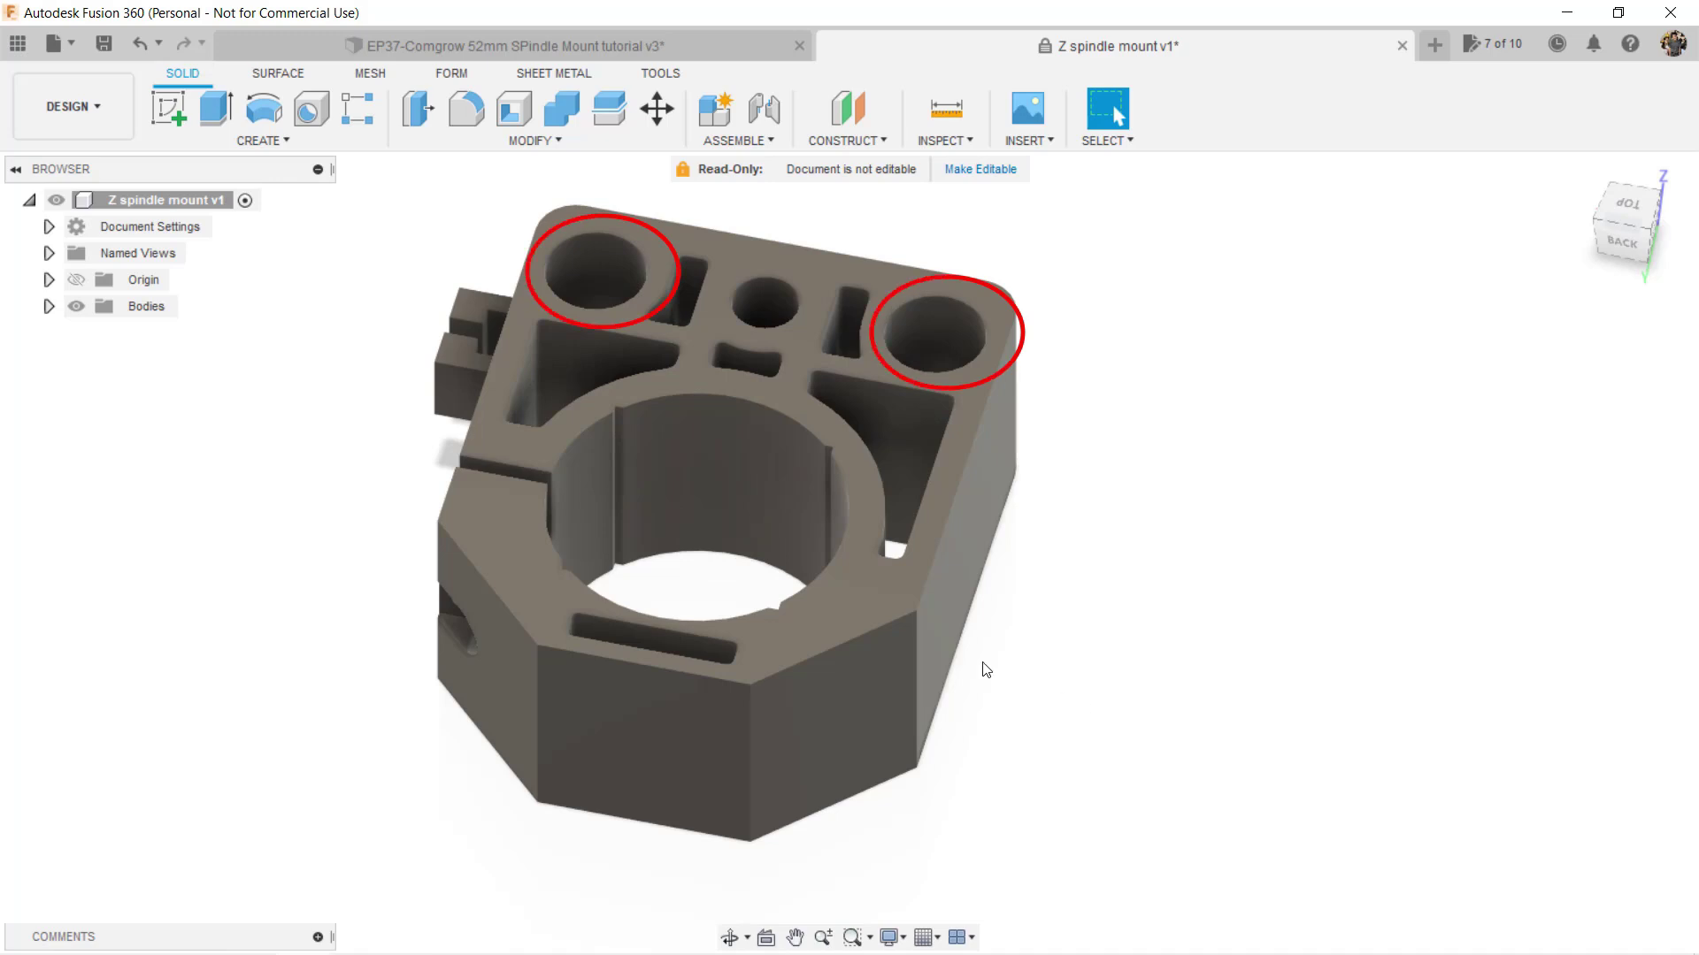
pyautogui.keyDown('shift'); pyautogui.moveTo(985, 670); pyautogui.dragTo(1015, 686, button='middle'); pyautogui.keyUp('shift')
pyautogui.press('i')
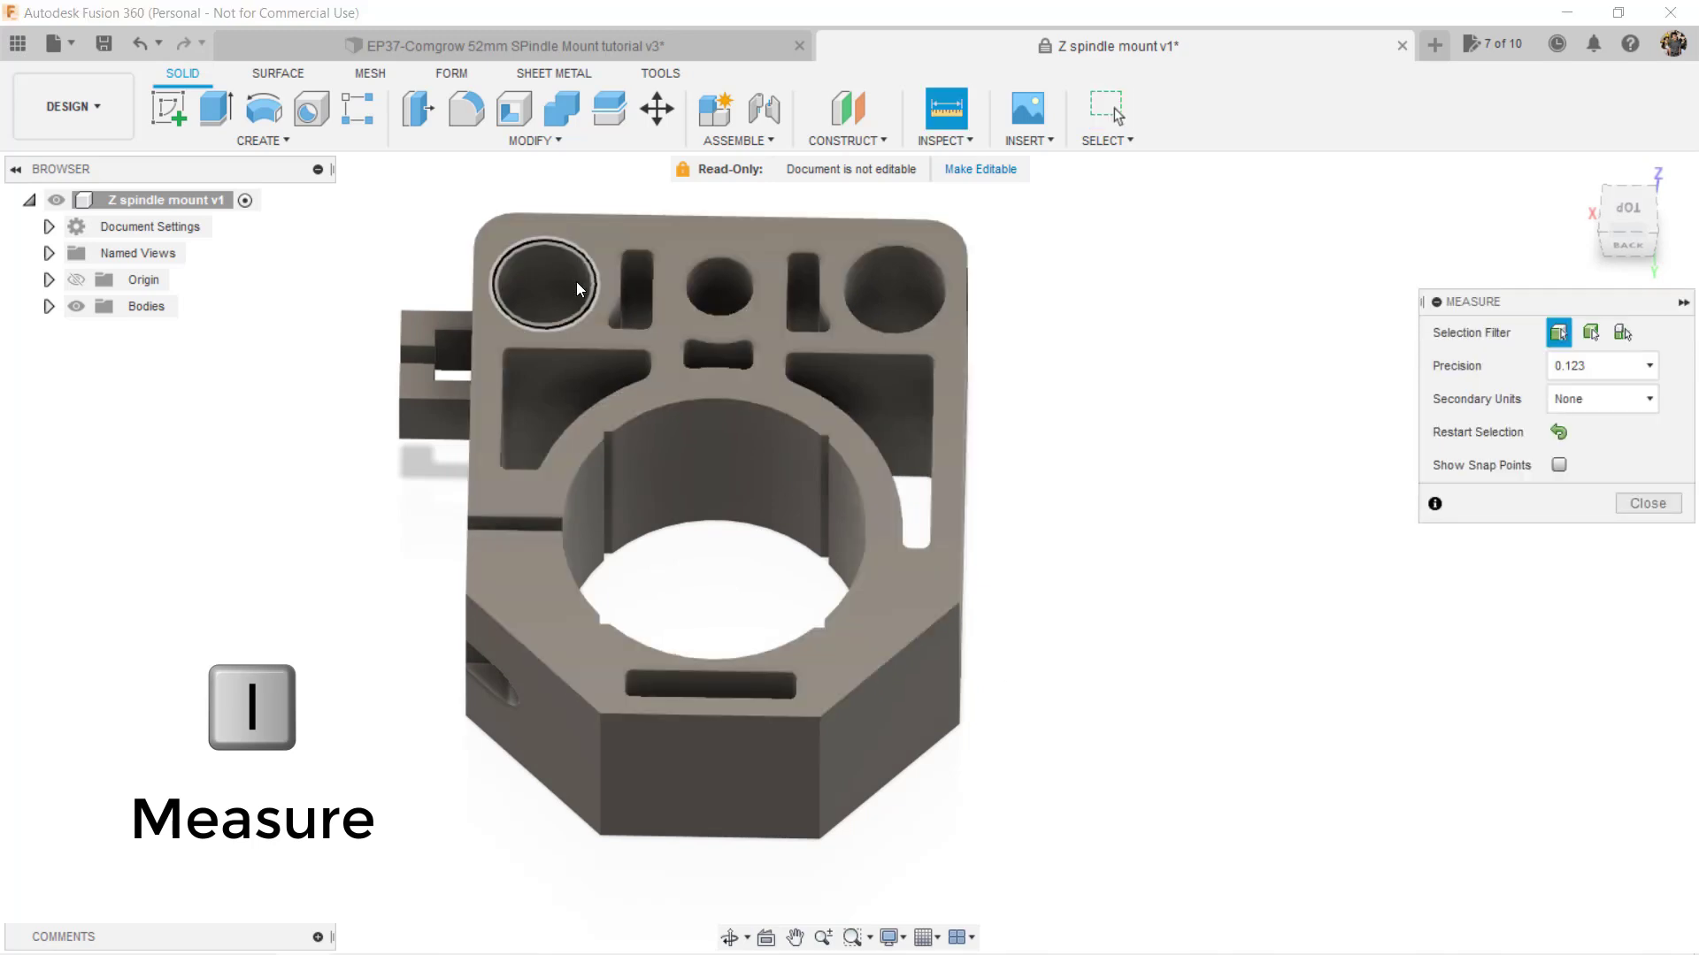
pyautogui.click(572, 259)
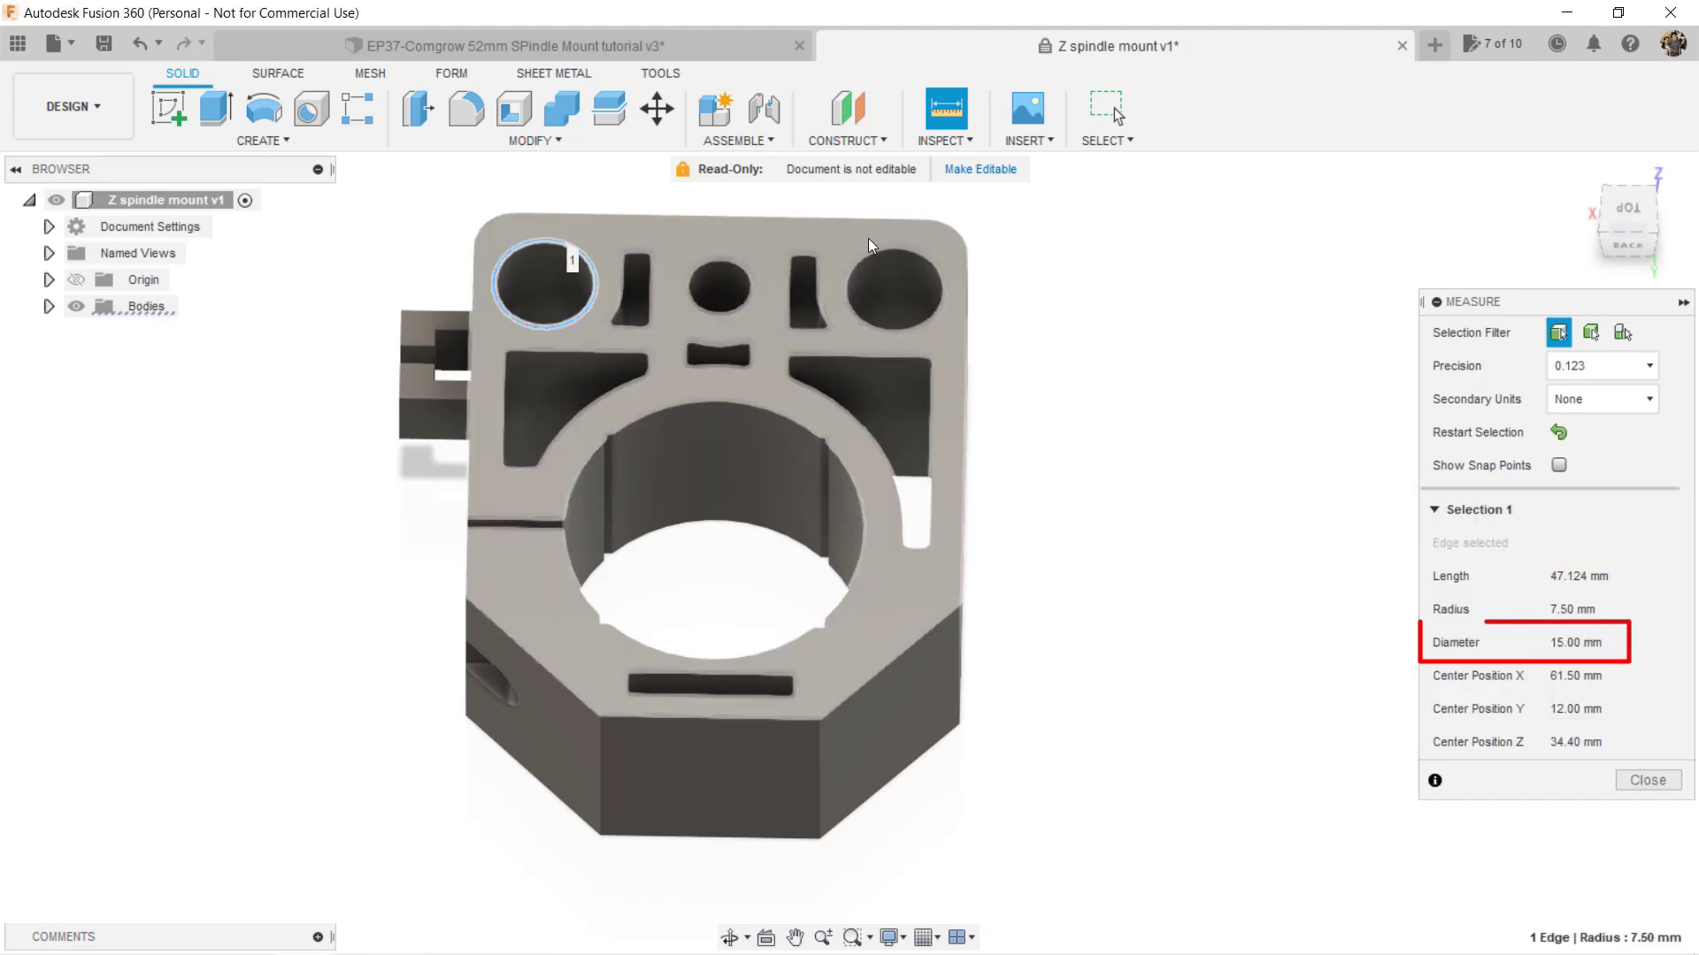
pyautogui.click(907, 251)
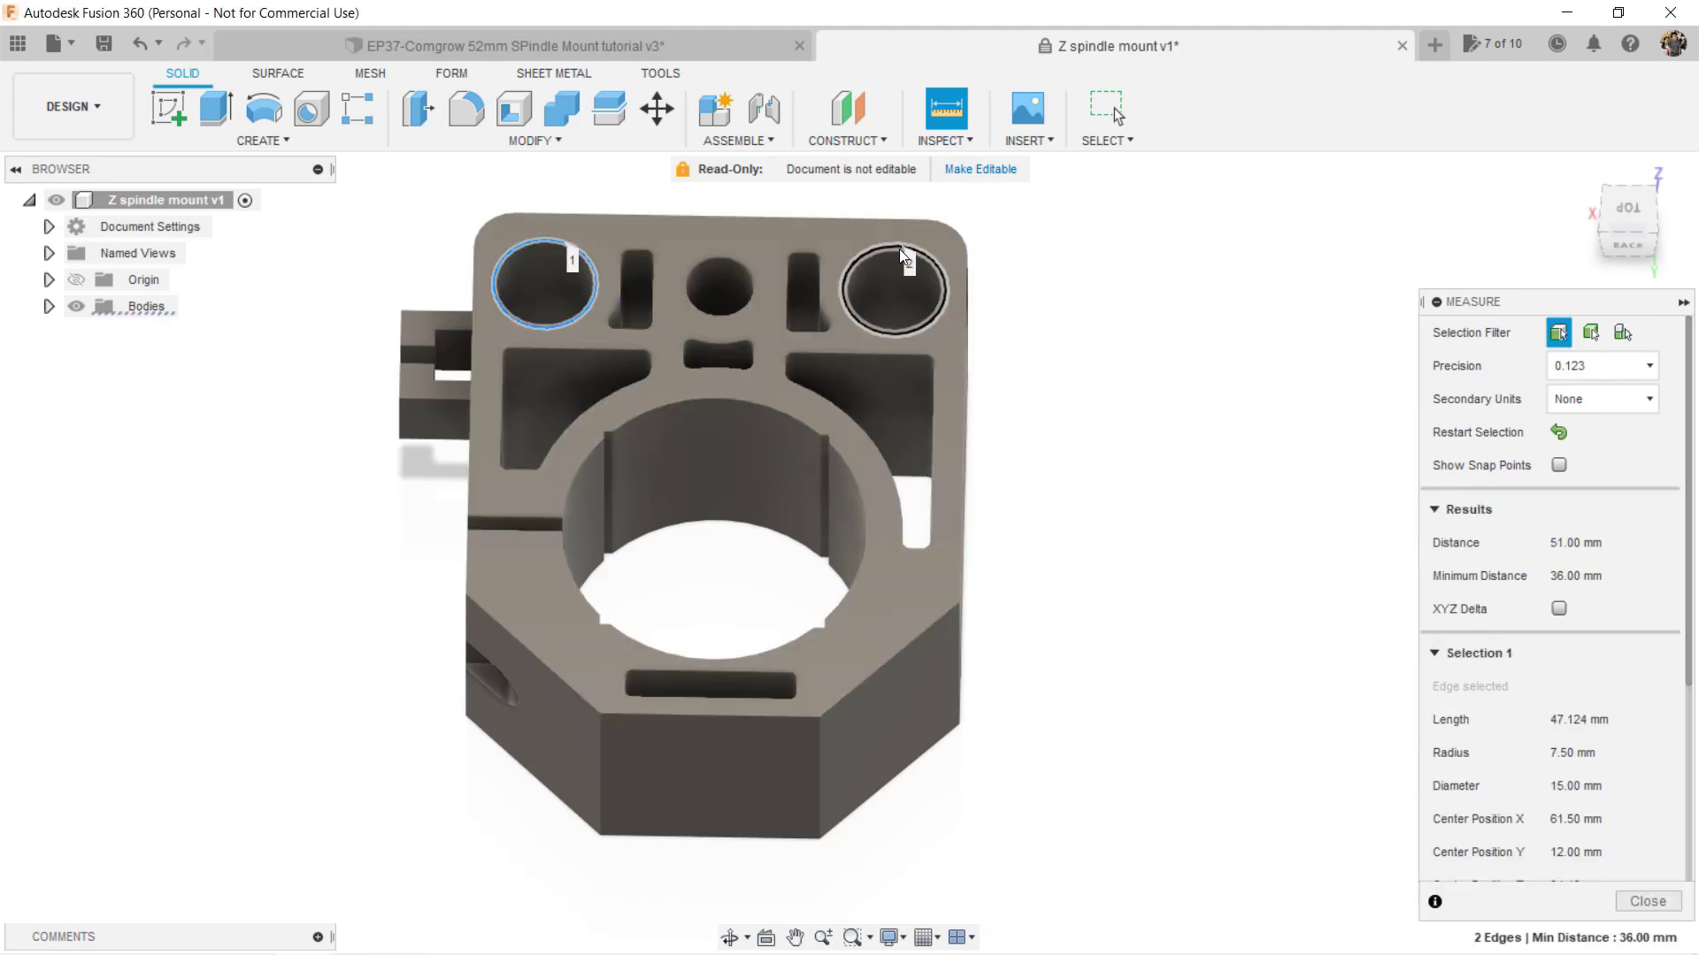
# Step: Measure the middle top hole's diameter as 10 mm
pyautogui.keyDown('shift'); pyautogui.moveTo(1042, 444); pyautogui.dragTo(1042, 400, button='middle'); pyautogui.keyUp('shift')
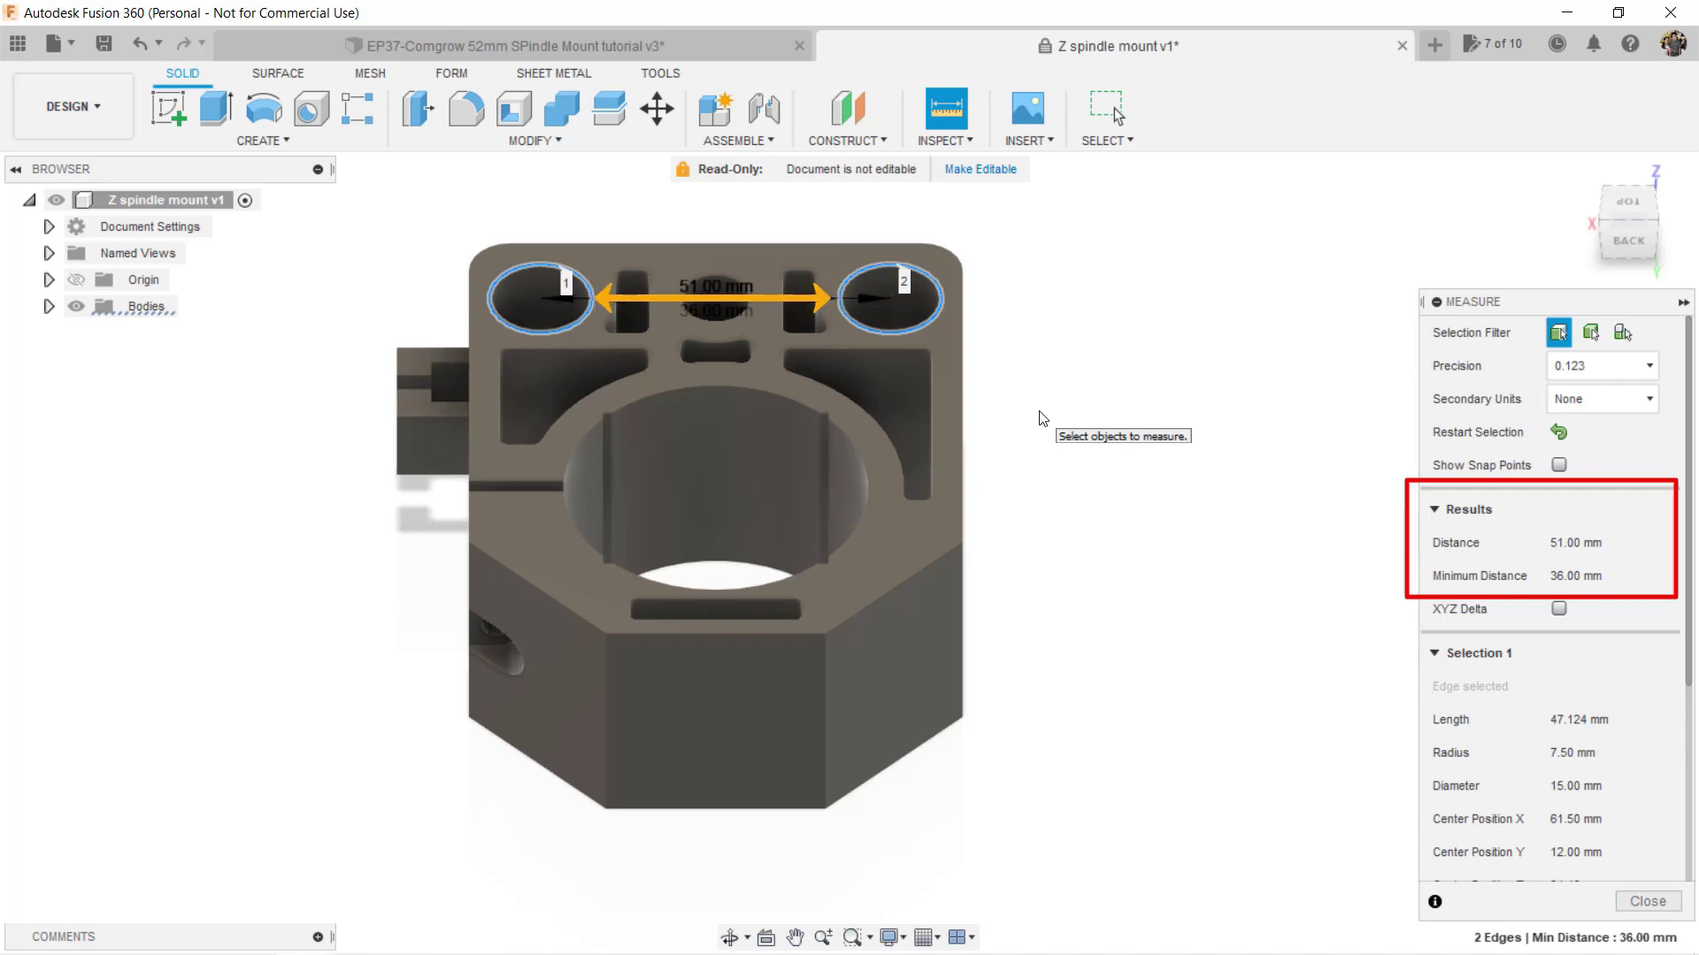
pyautogui.keyDown('shift'); pyautogui.moveTo(1043, 418); pyautogui.dragTo(1070, 471, button='middle'); pyautogui.keyUp('shift')
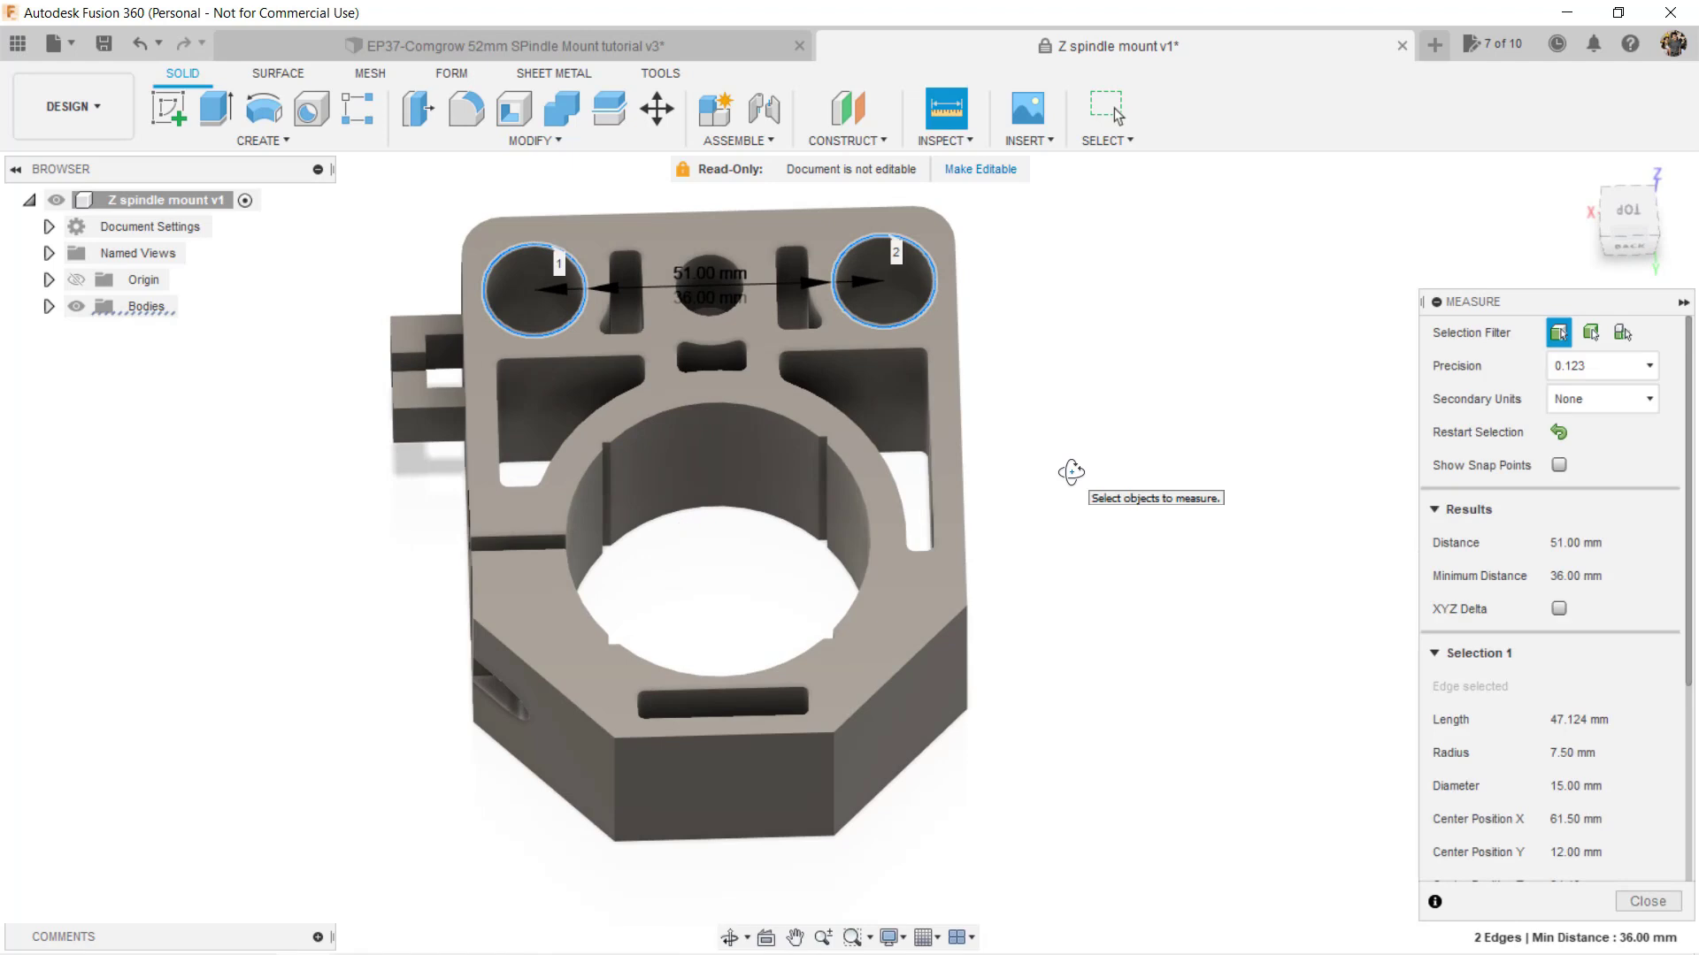
pyautogui.click(1073, 470)
pyautogui.click(737, 312)
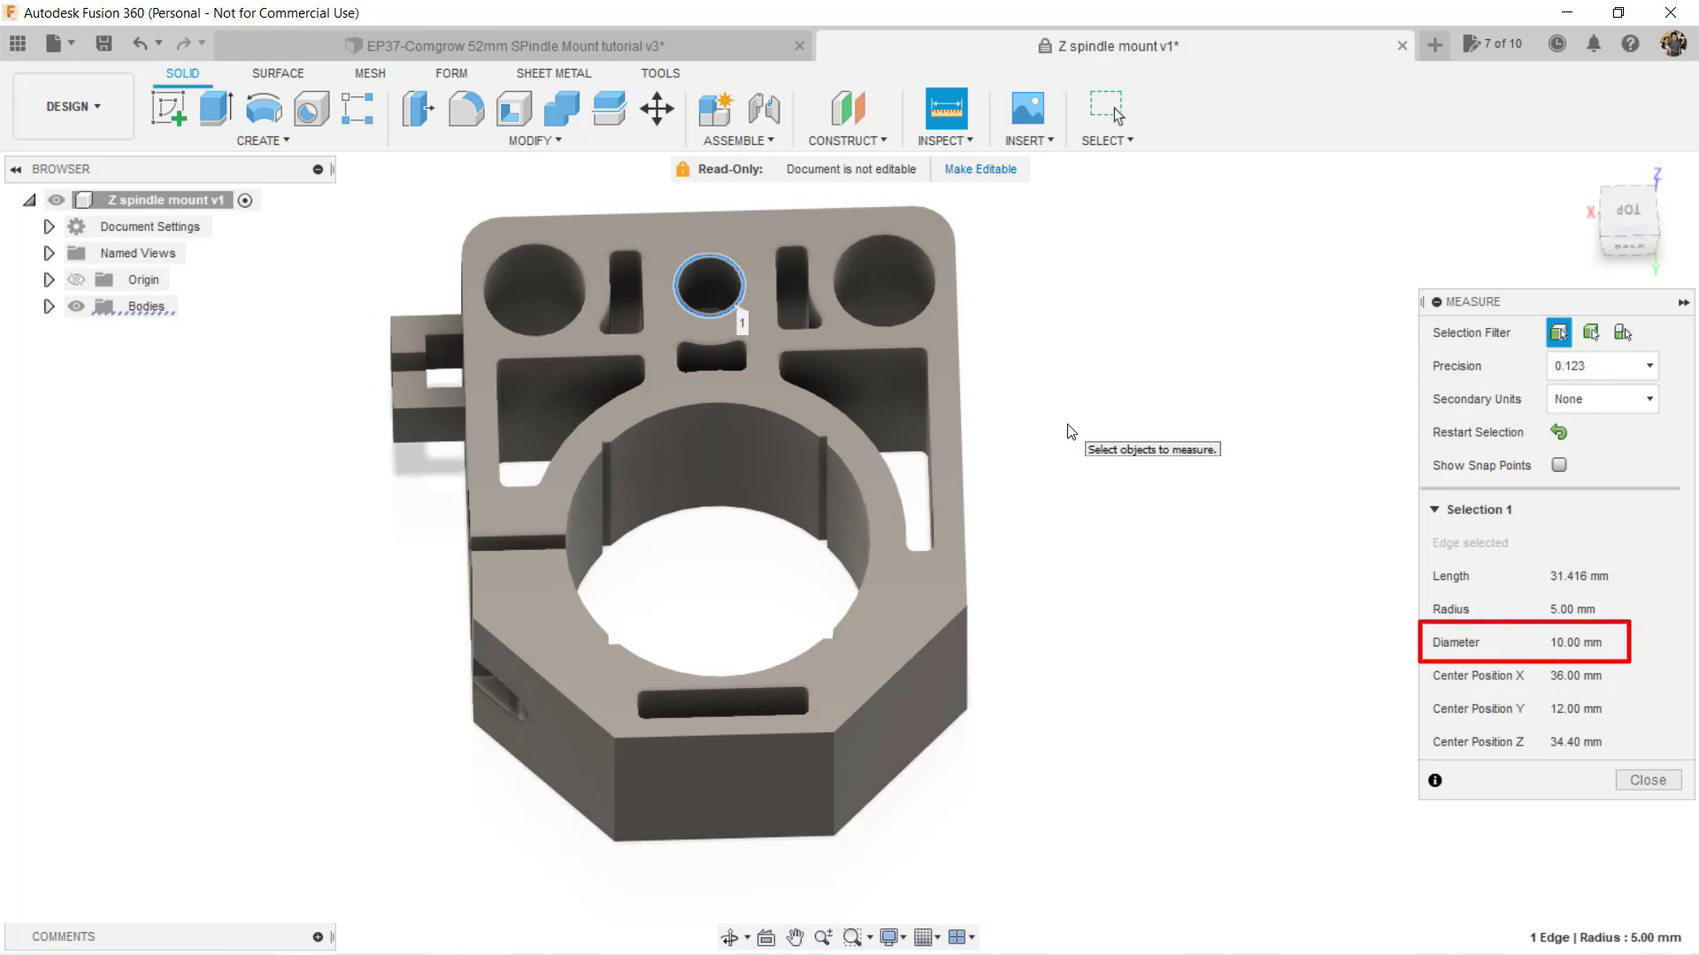
# Step: Measure 31 mm from the 44.5 mm spindle bore's top arc to the block's top edge
pyautogui.press('Escape')
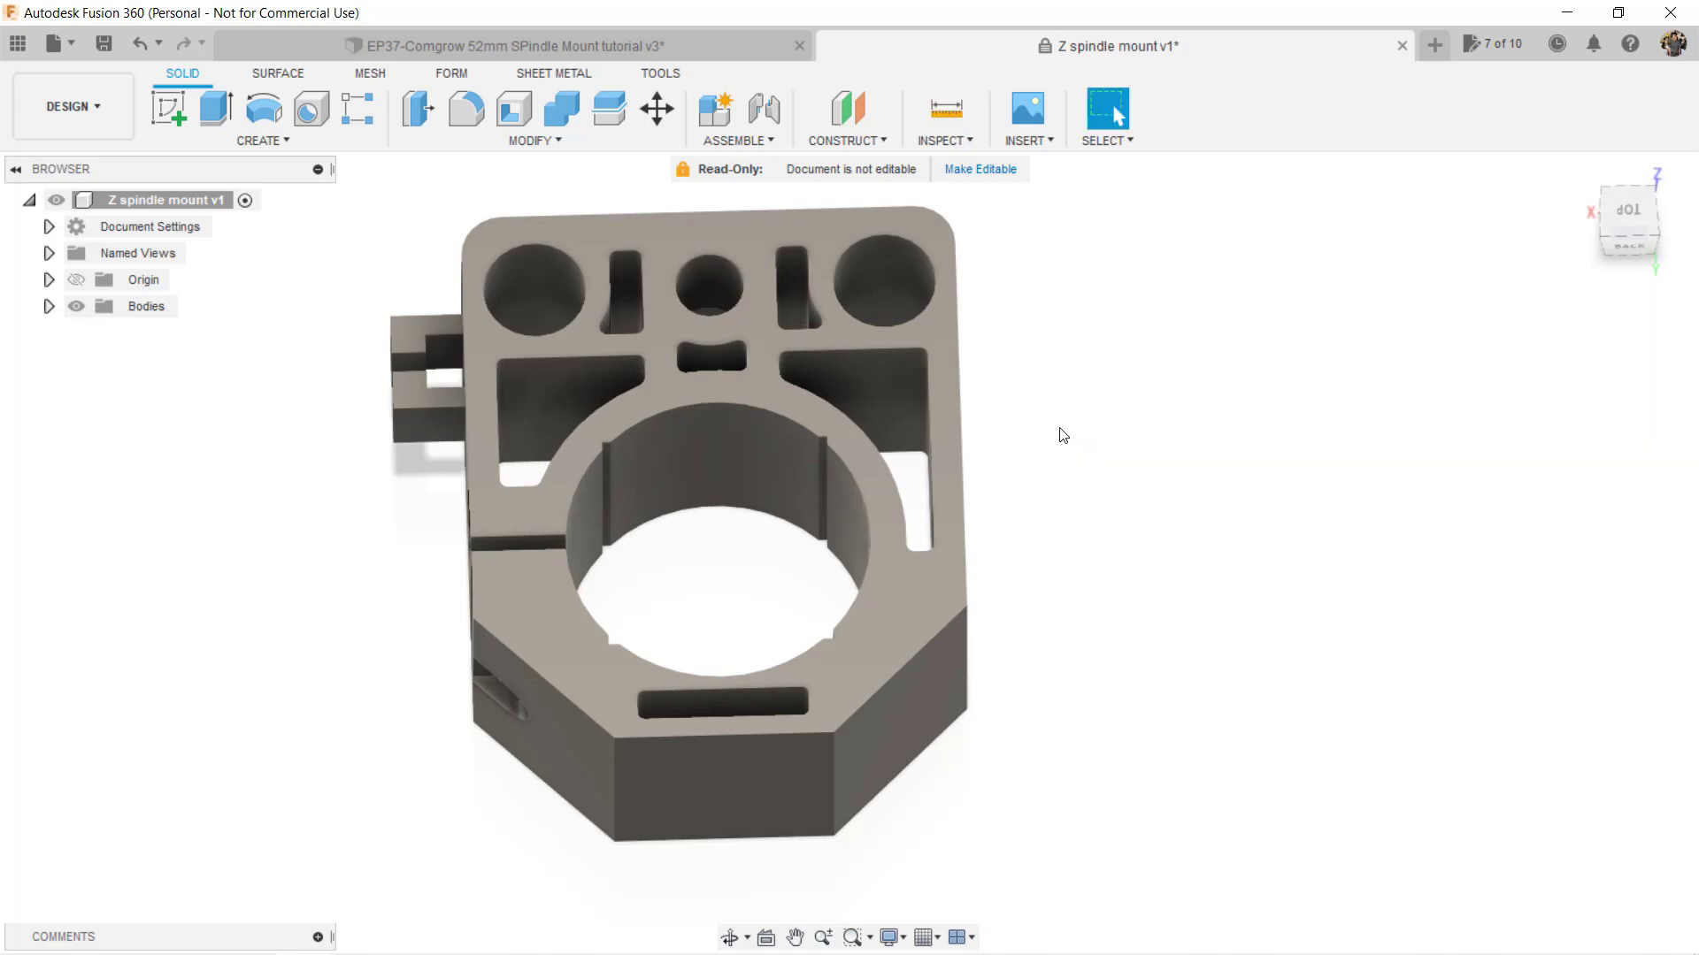
pyautogui.press('i')
pyautogui.click(733, 405)
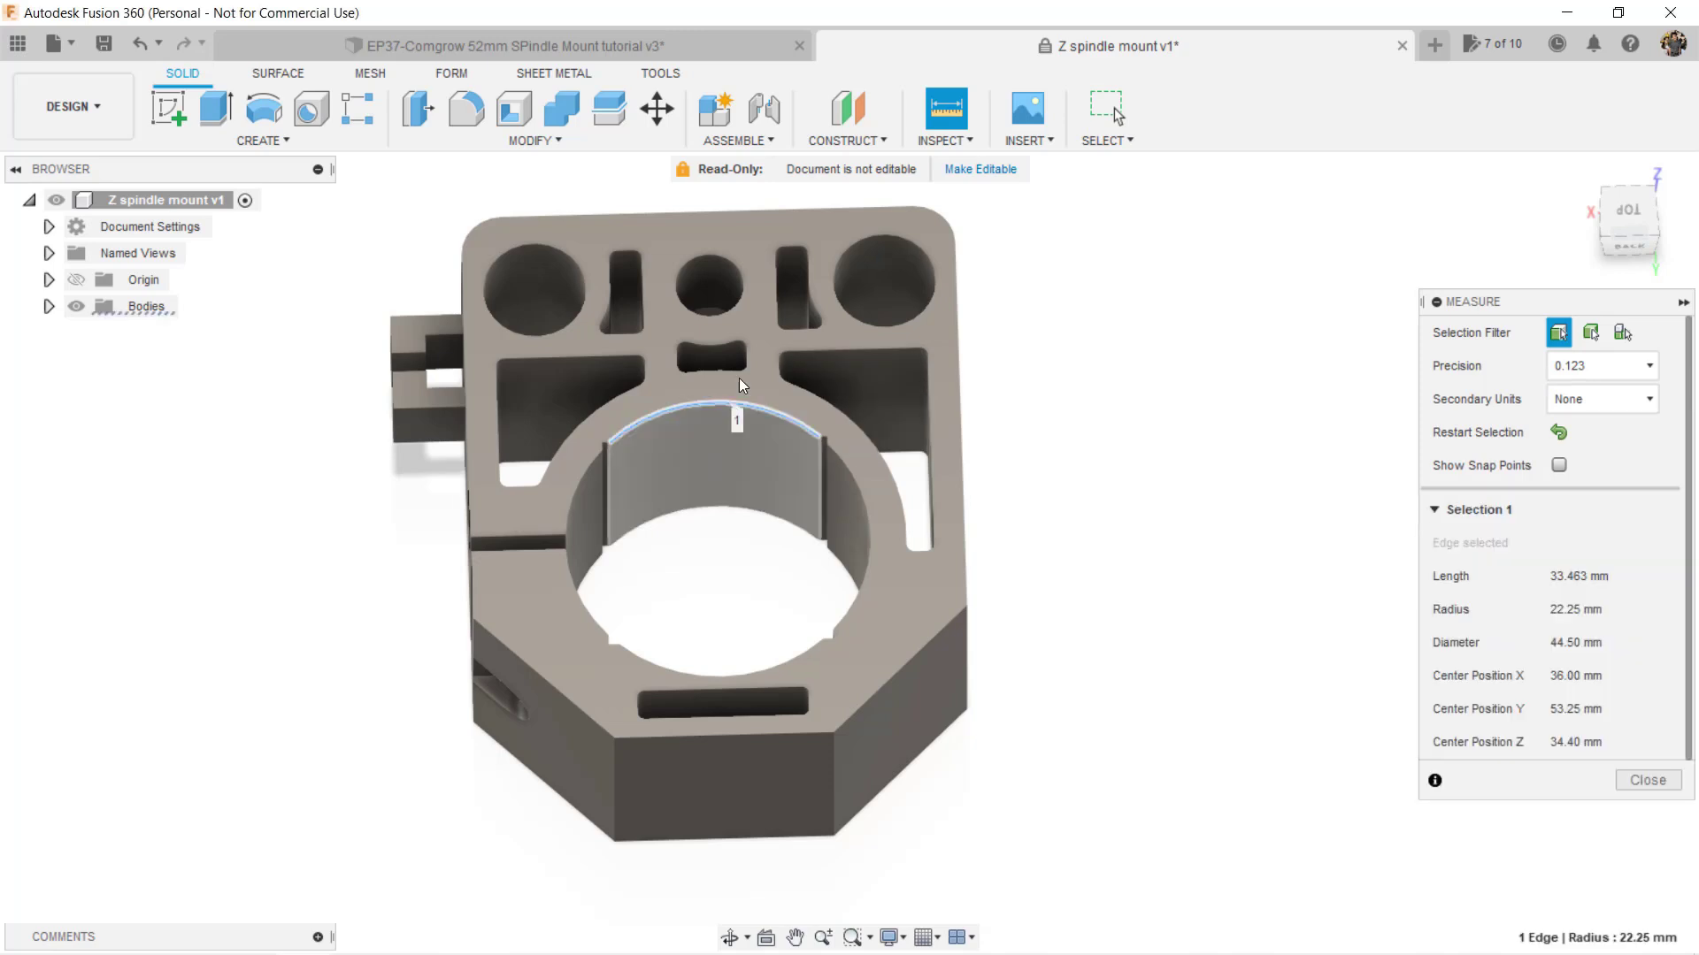
pyautogui.click(733, 215)
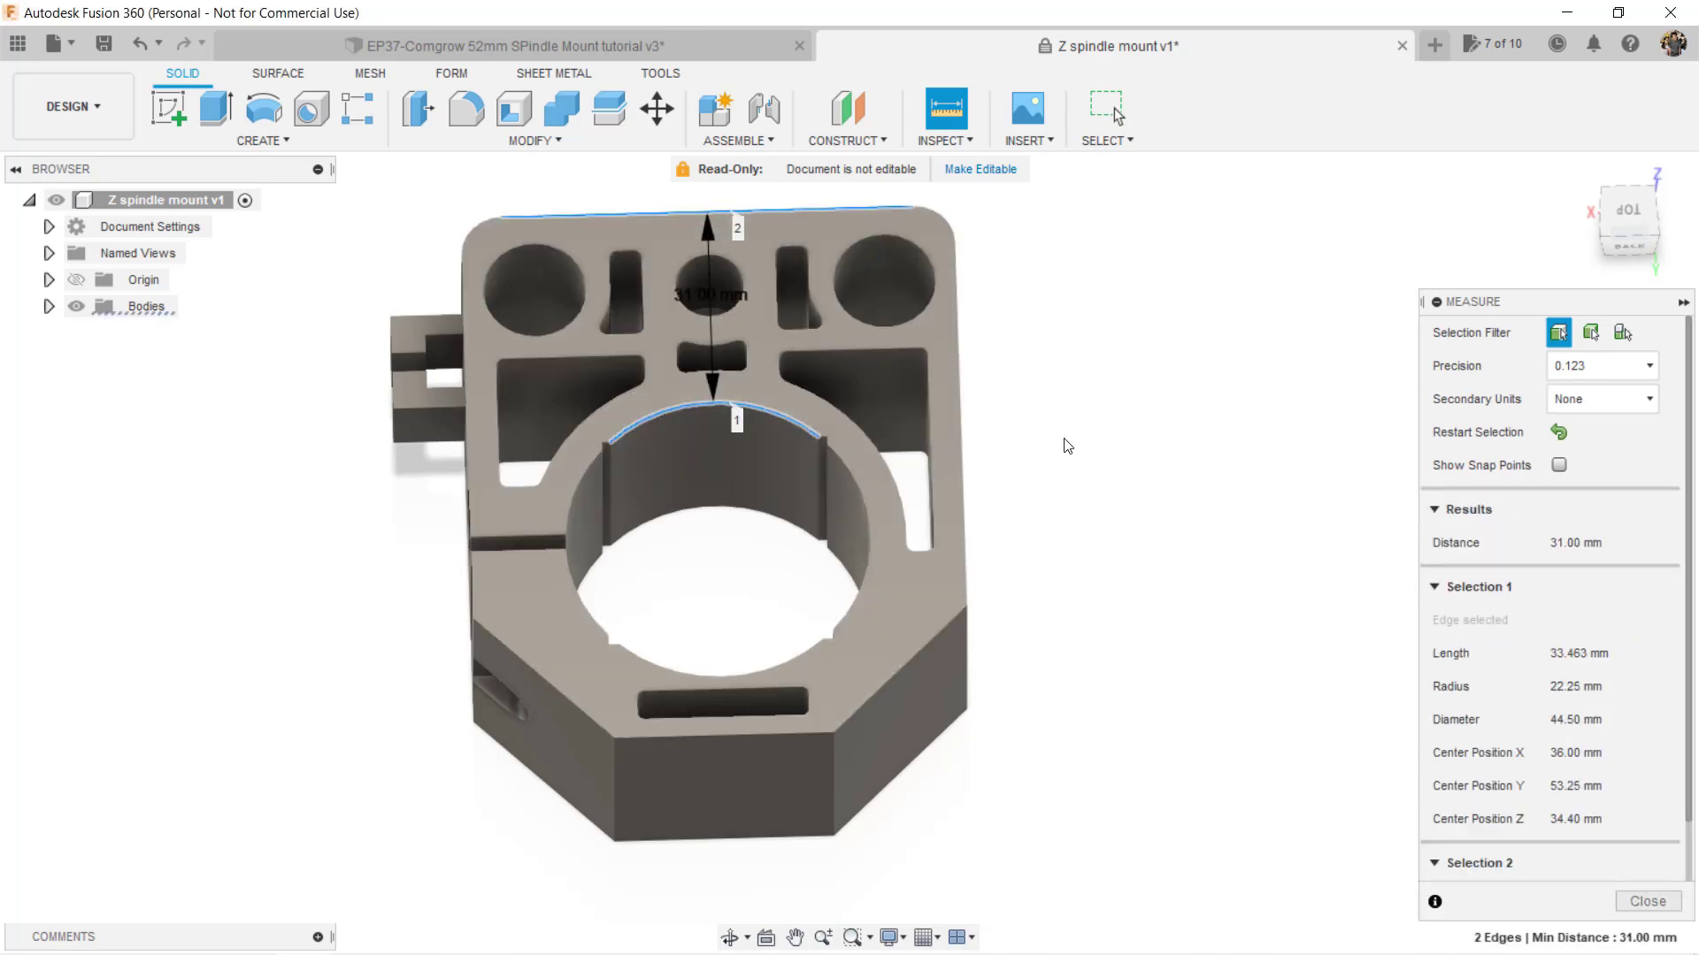
pyautogui.moveTo(1050, 443)
pyautogui.keyDown('shift'); pyautogui.mouseDown(button='middle')
pyautogui.moveTo(1038, 401)
pyautogui.moveTo(922, 447)
pyautogui.moveTo(1038, 436)
pyautogui.moveTo(1047, 453)
pyautogui.mouseUp(button='middle'); pyautogui.keyUp('shift')
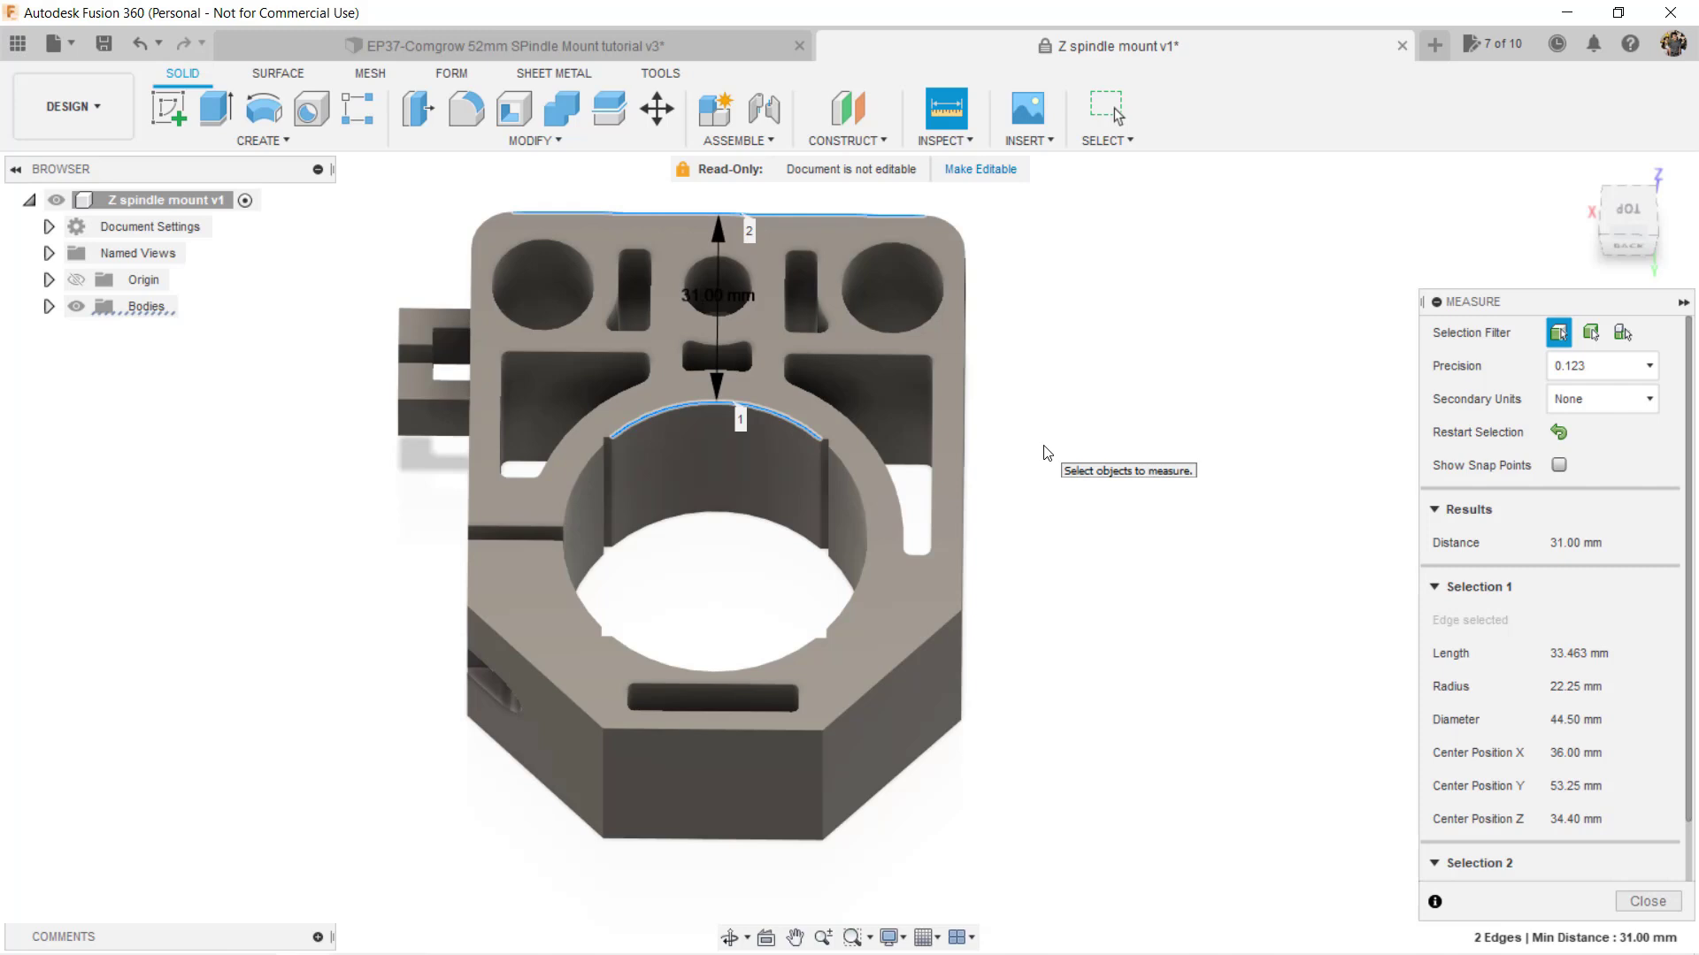
pyautogui.press('Escape')
pyautogui.keyDown('shift'); pyautogui.moveTo(780, 481); pyautogui.dragTo(757, 491, button='middle'); pyautogui.keyUp('shift')
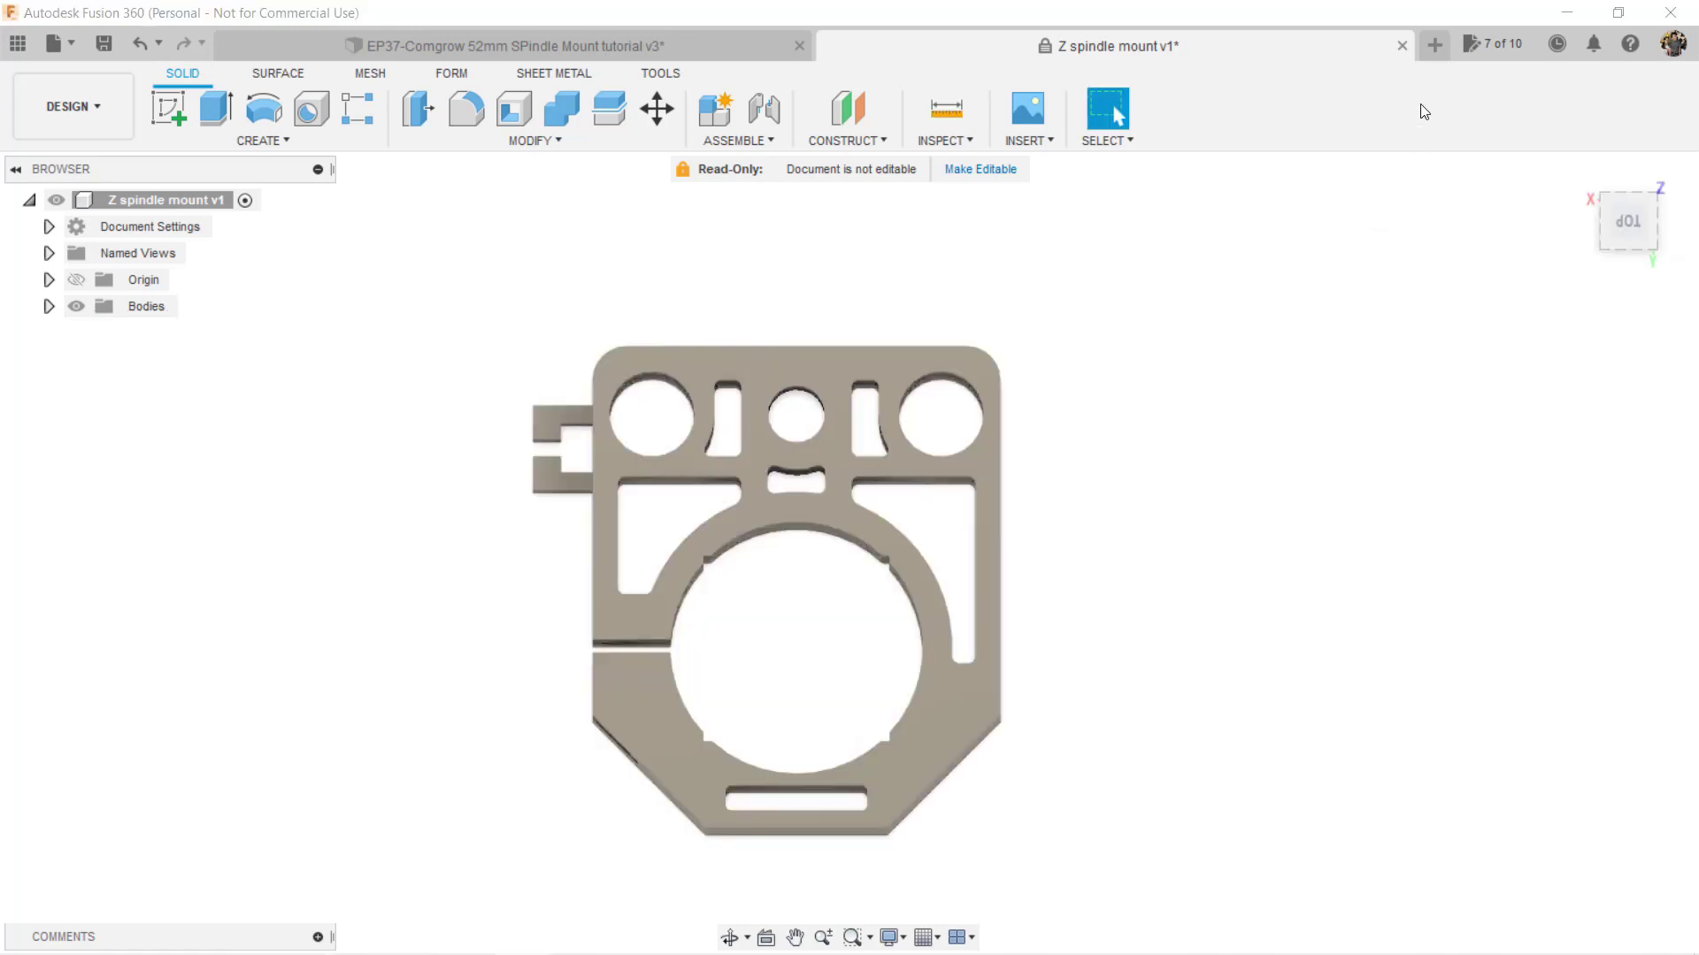
# Step: Start a new design with a sketch on the XY ground plane
pyautogui.click(1433, 50)
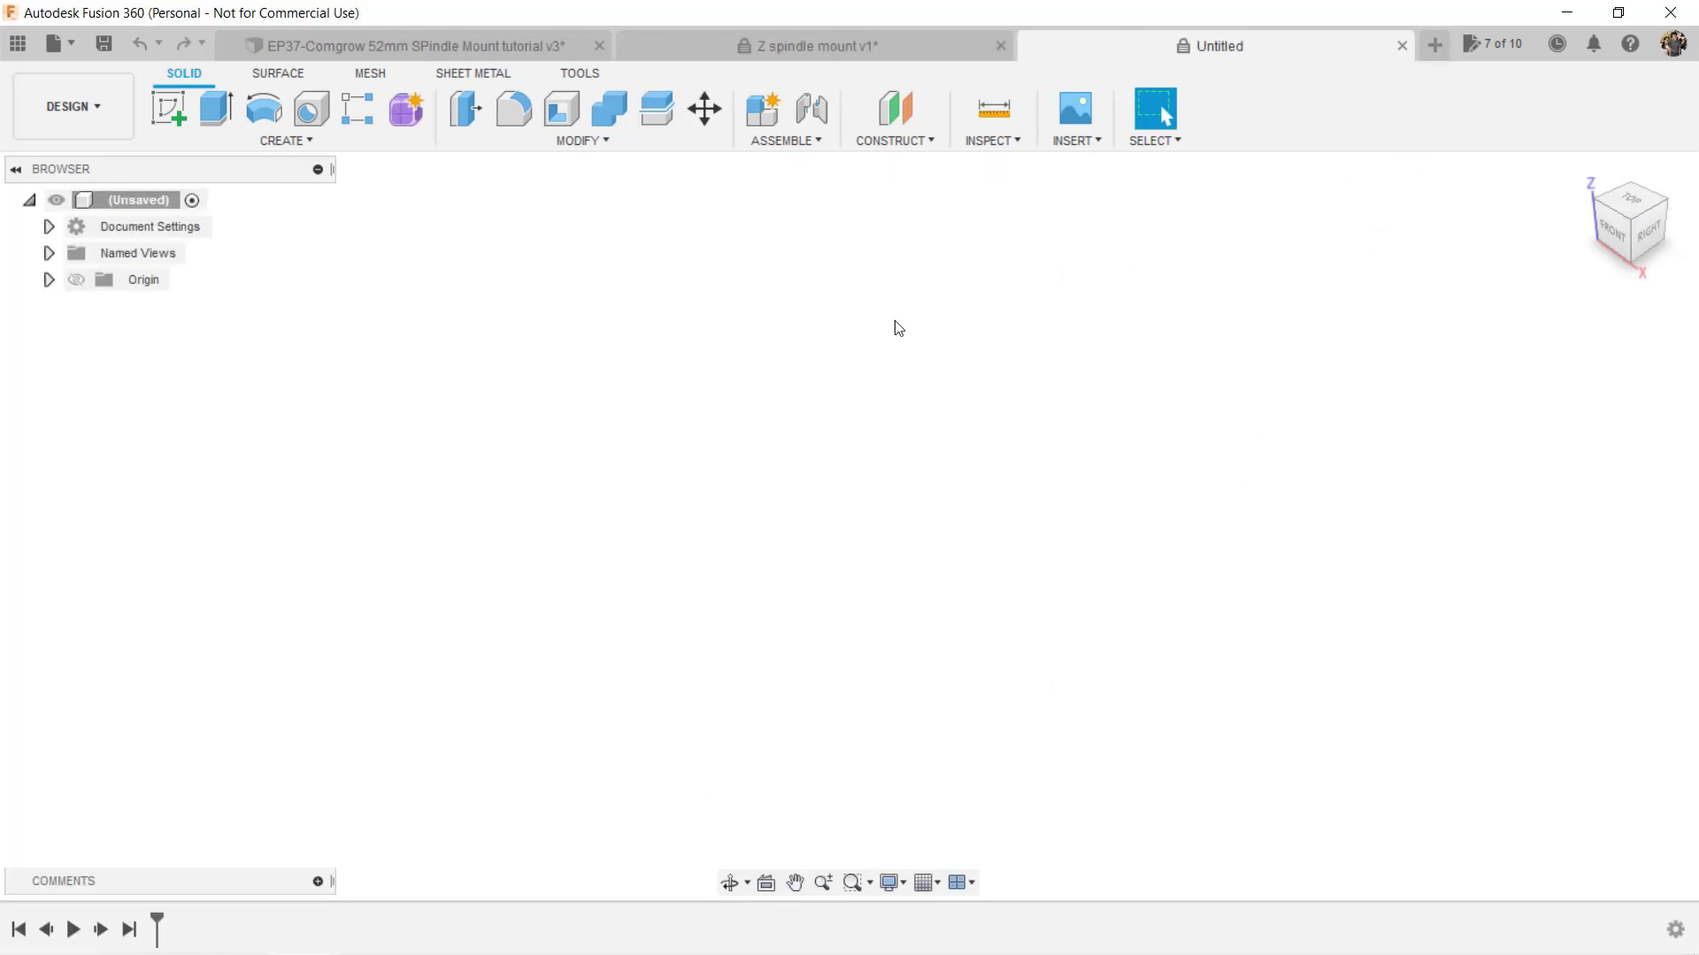
pyautogui.click(164, 108)
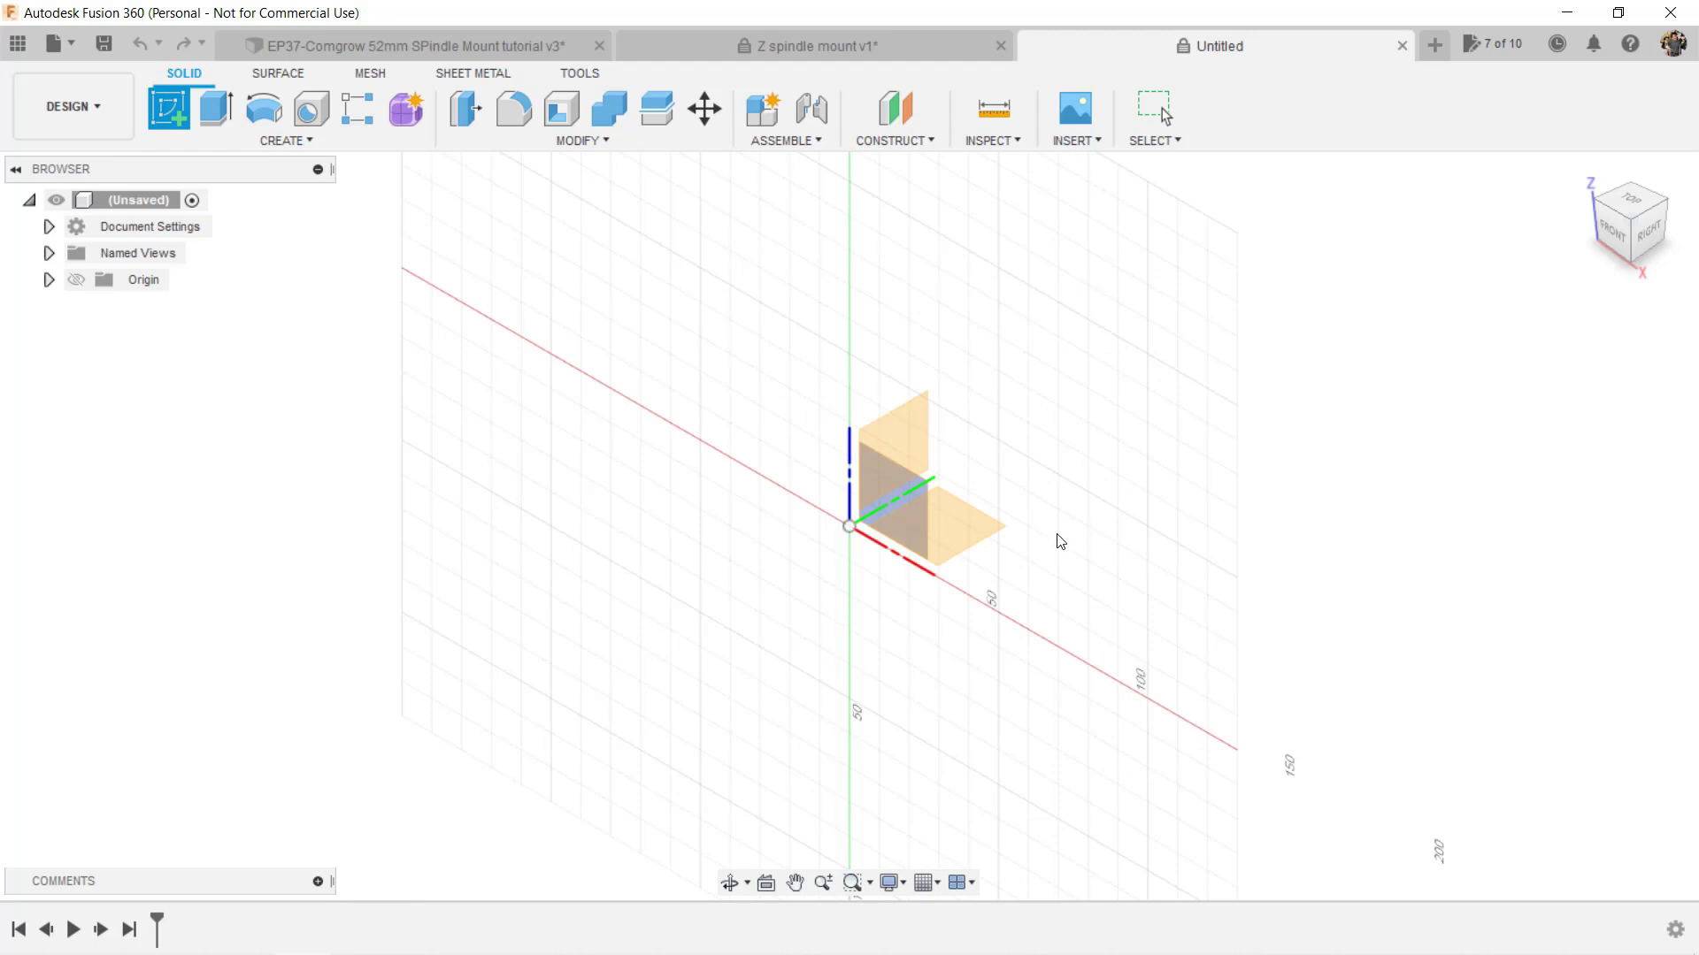
pyautogui.click(977, 536)
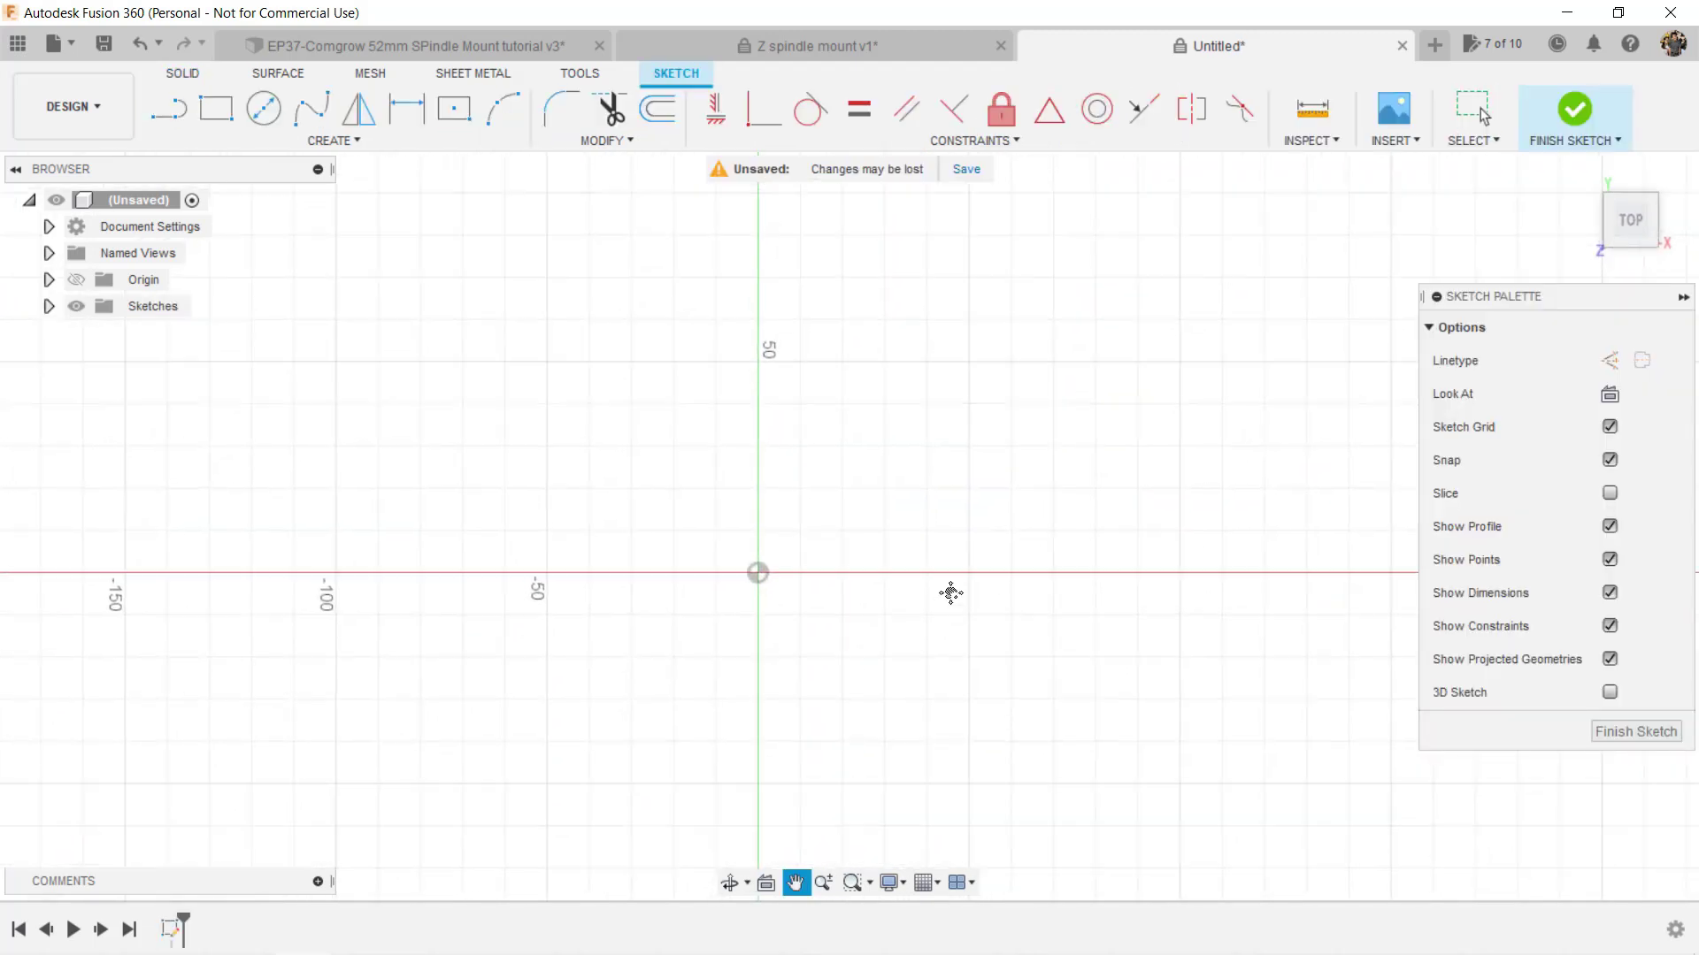
# Step: Draw a 72 × 25 mm rectangle from the origin, then return to the Z spindle mount design
pyautogui.press('r')
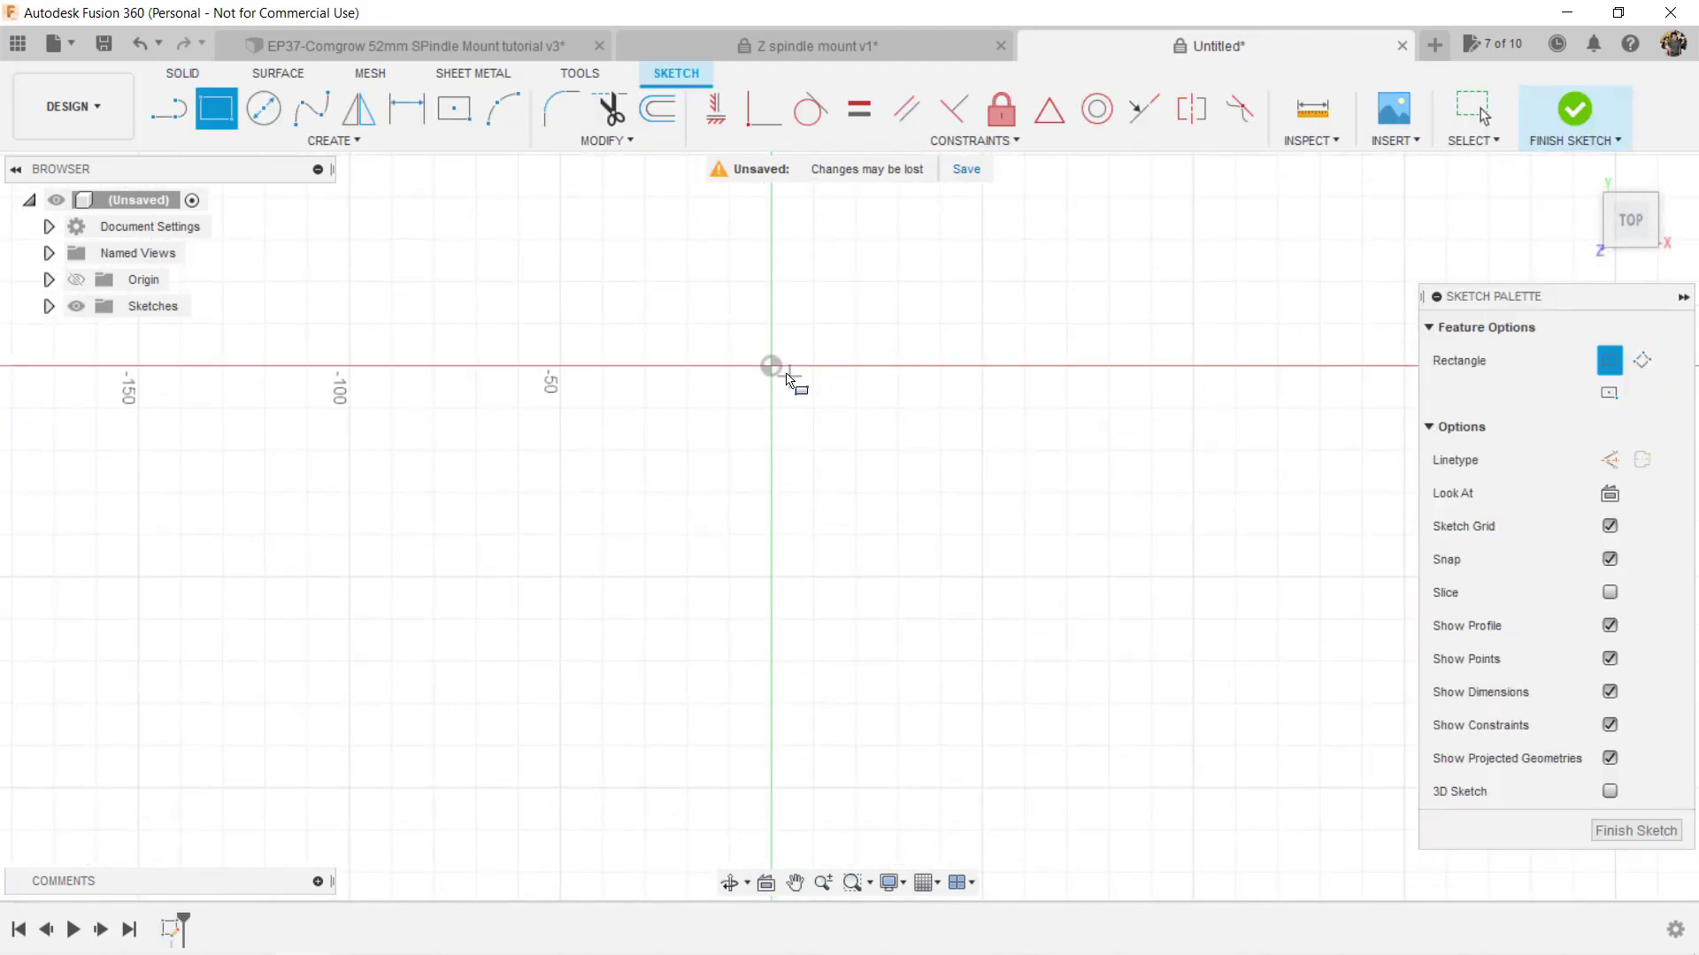
pyautogui.click(771, 366)
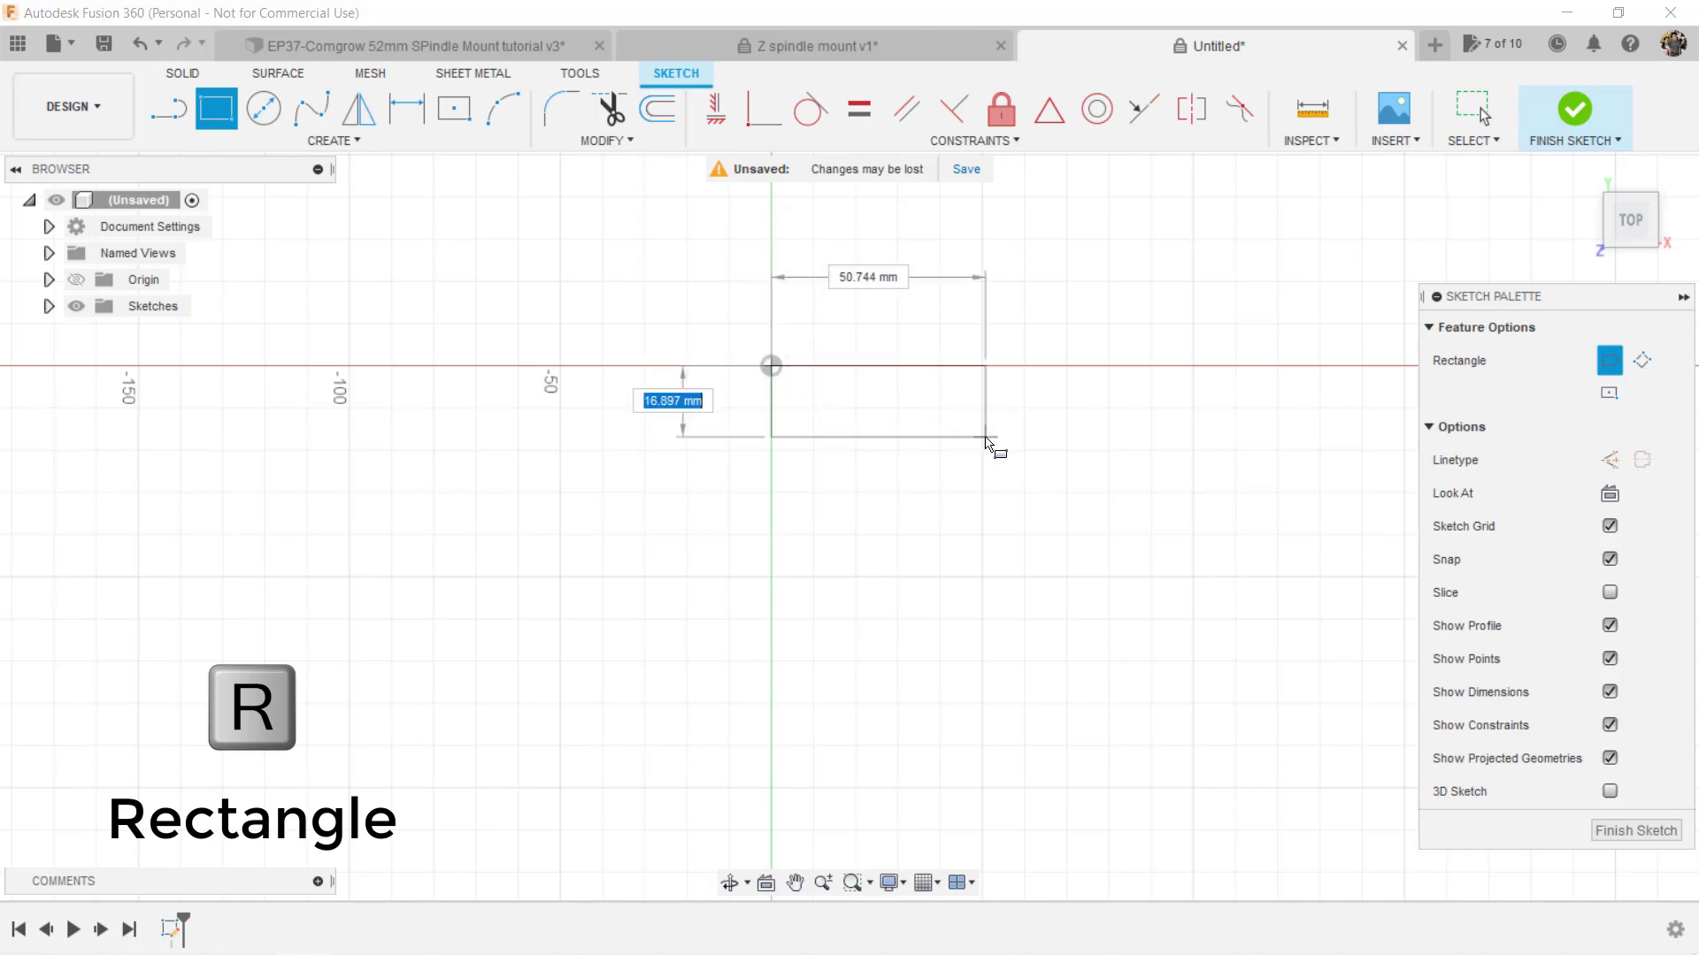
pyautogui.press('Tab')
pyautogui.write('72')
pyautogui.press('Tab')
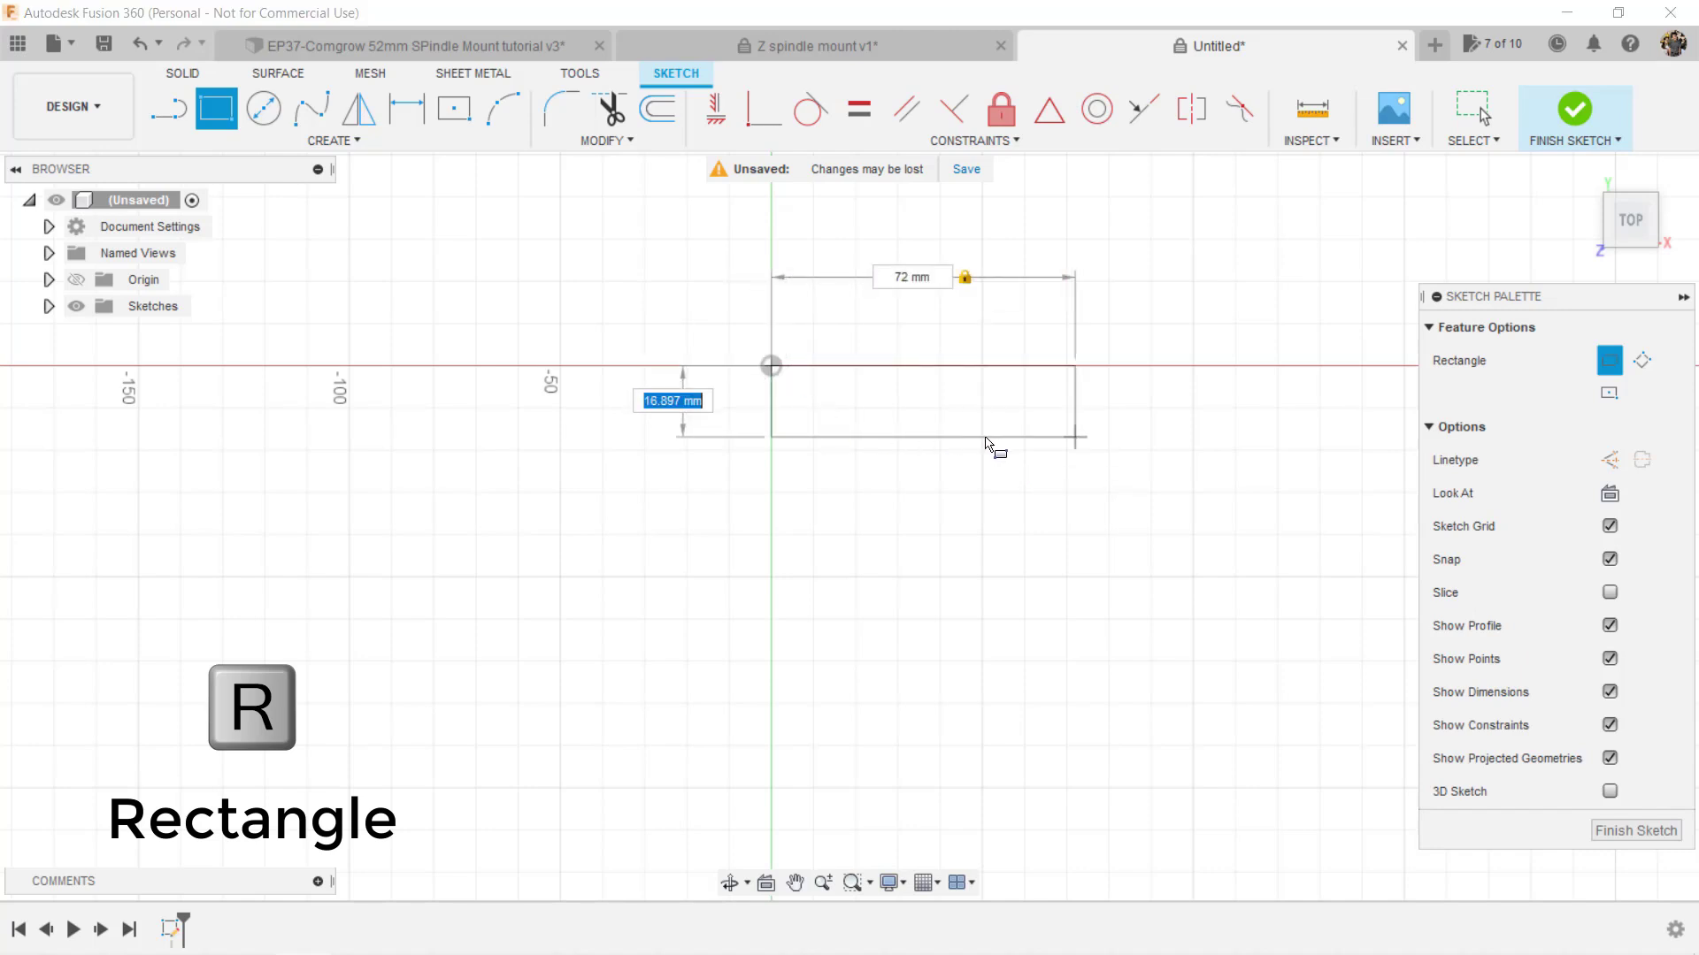
pyautogui.write('25')
pyautogui.press('Tab')
pyautogui.press('Return')
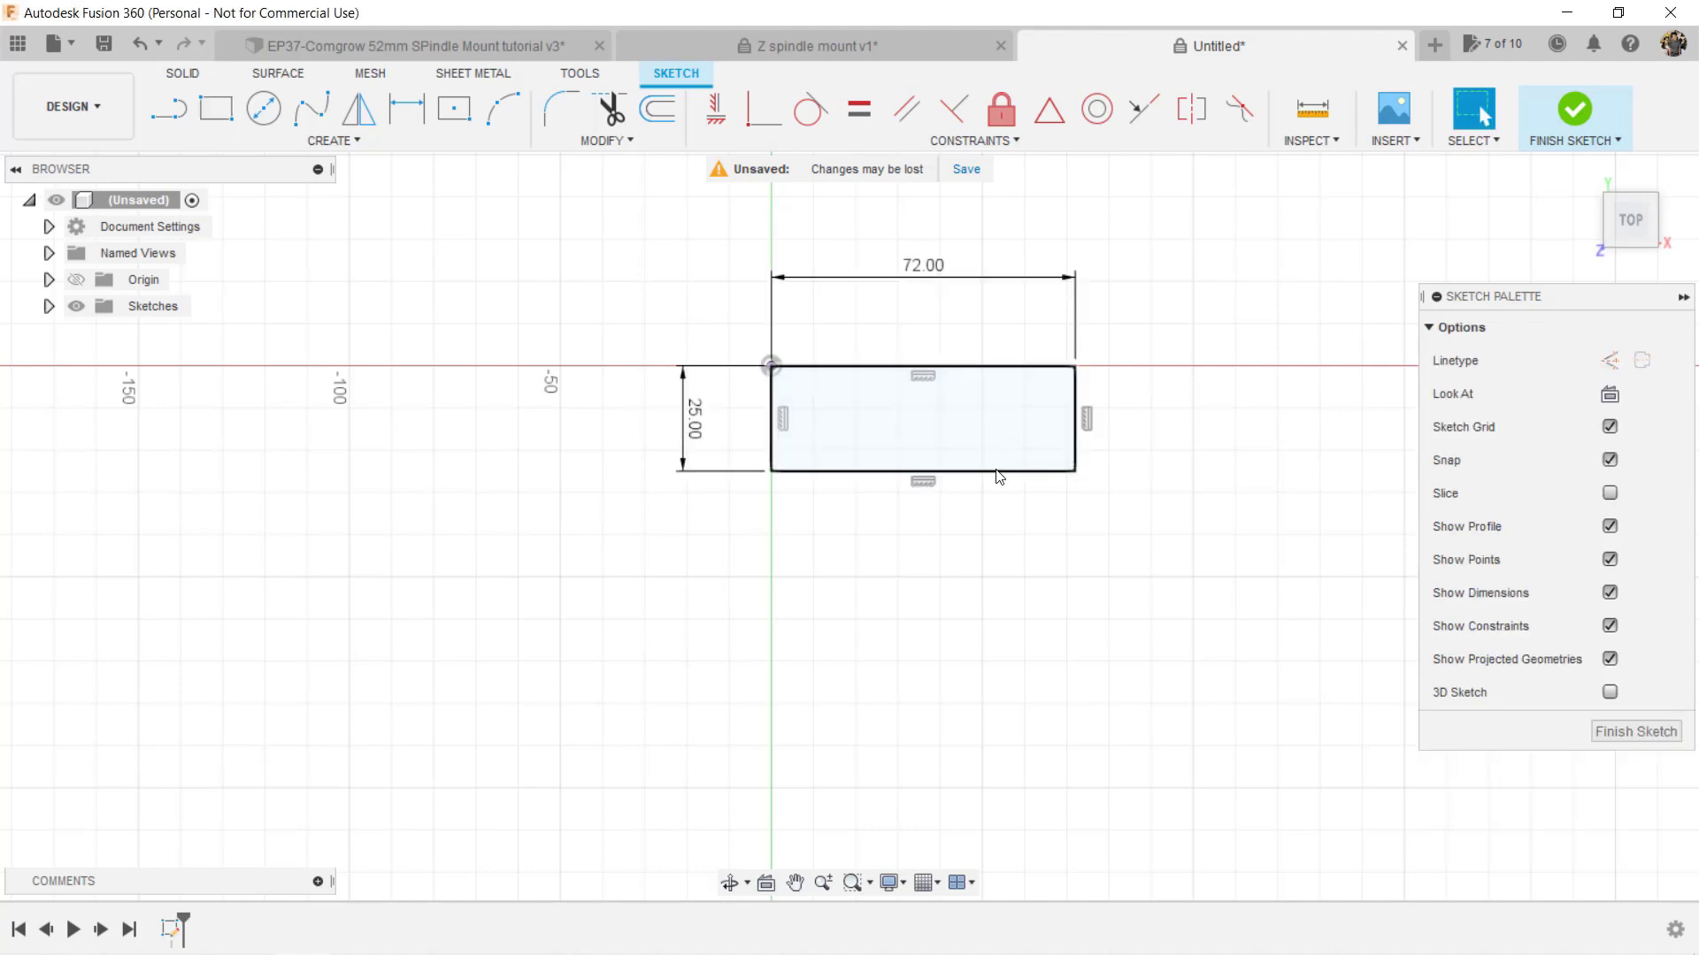
pyautogui.moveTo(1005, 504)
pyautogui.mouseDown(button='middle')
pyautogui.moveTo(868, 492)
pyautogui.moveTo(847, 456)
pyautogui.mouseUp(button='middle')
pyautogui.press('Escape')
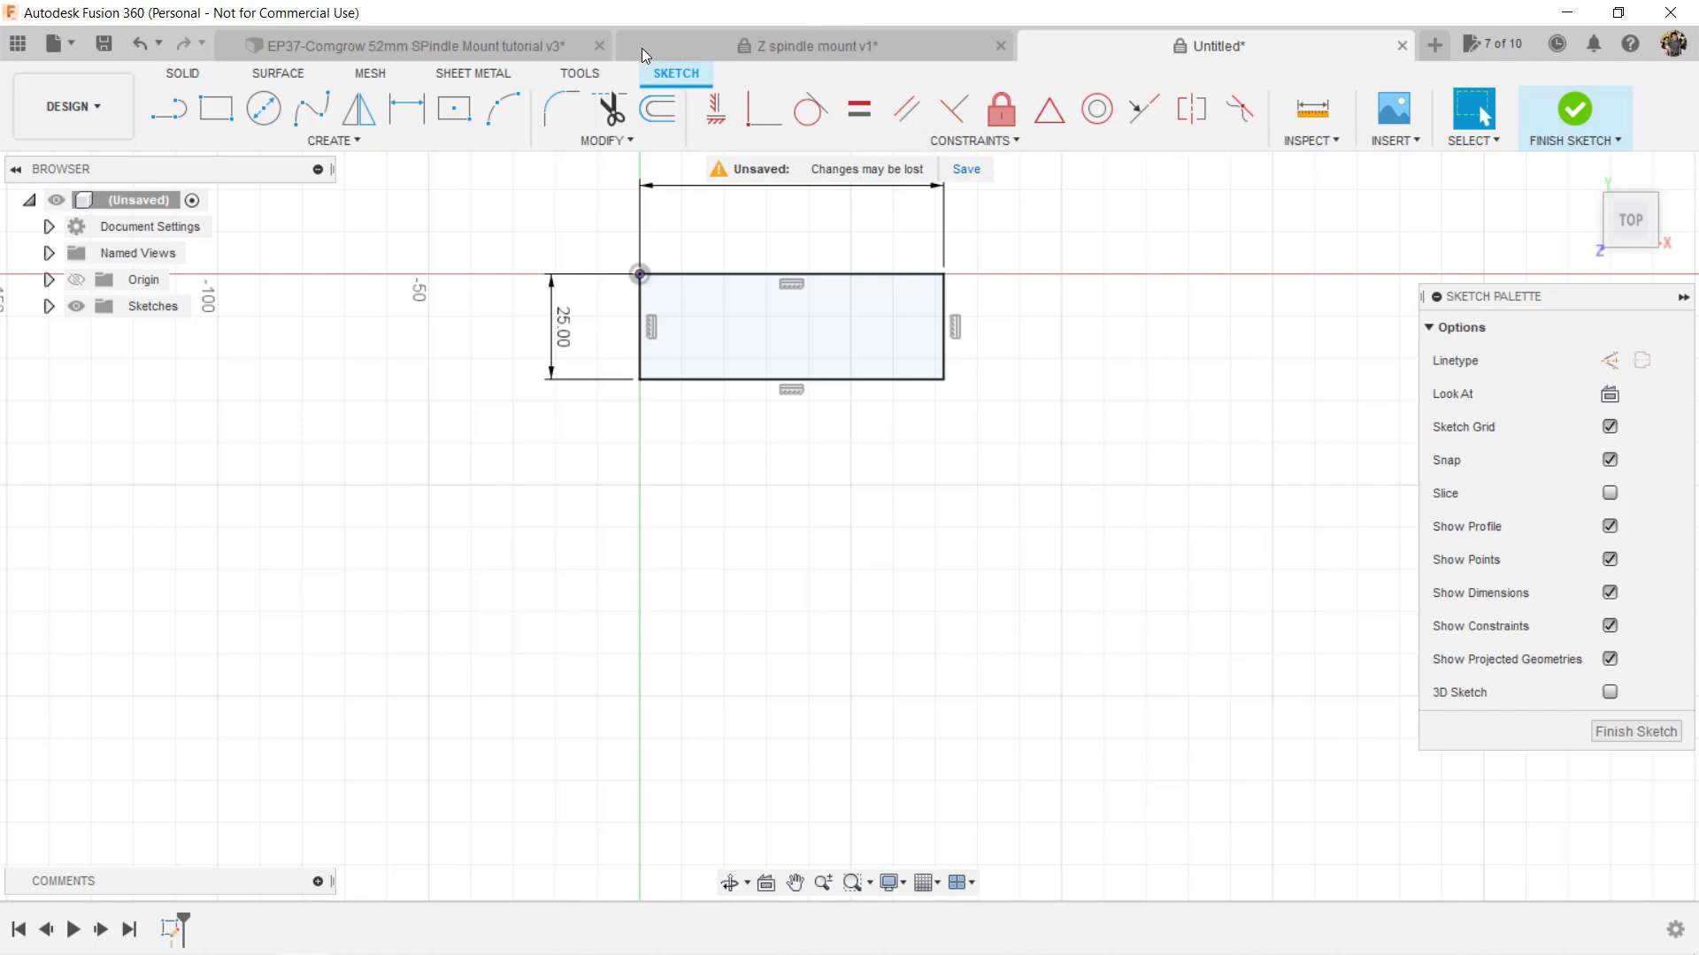
pyautogui.click(817, 41)
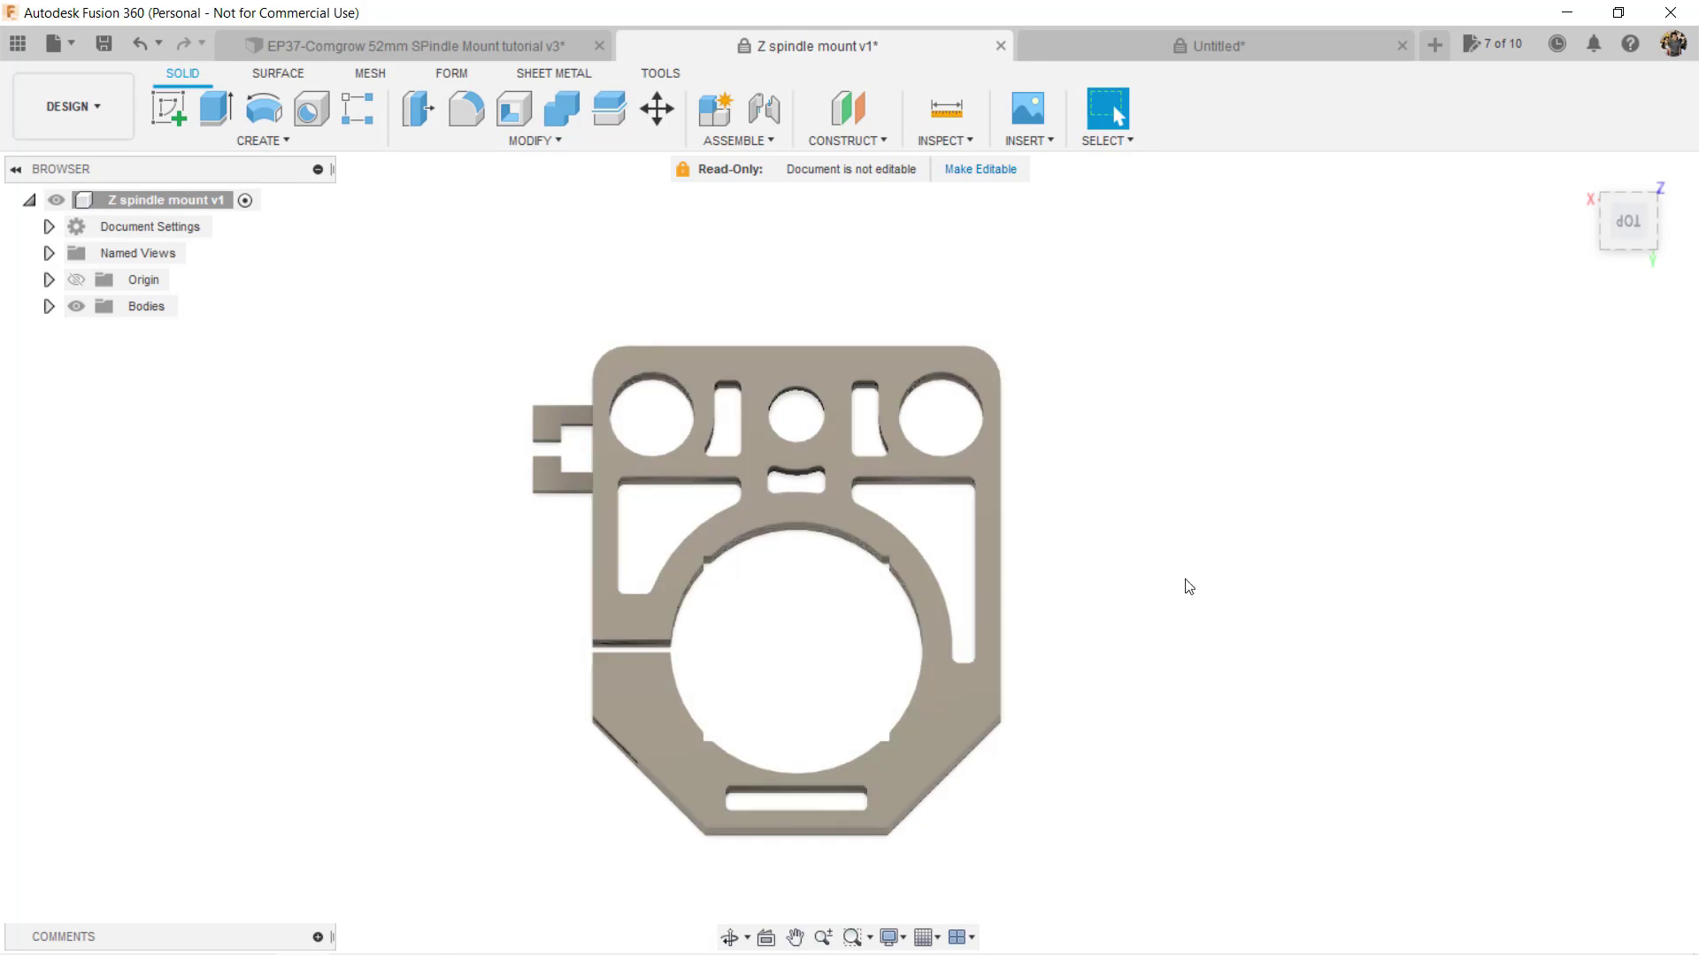
# Step: Draw an 80 × 80 mm centre rectangle below the bar, its top edge collinear with the bar
pyautogui.click(1217, 45)
pyautogui.click(454, 111)
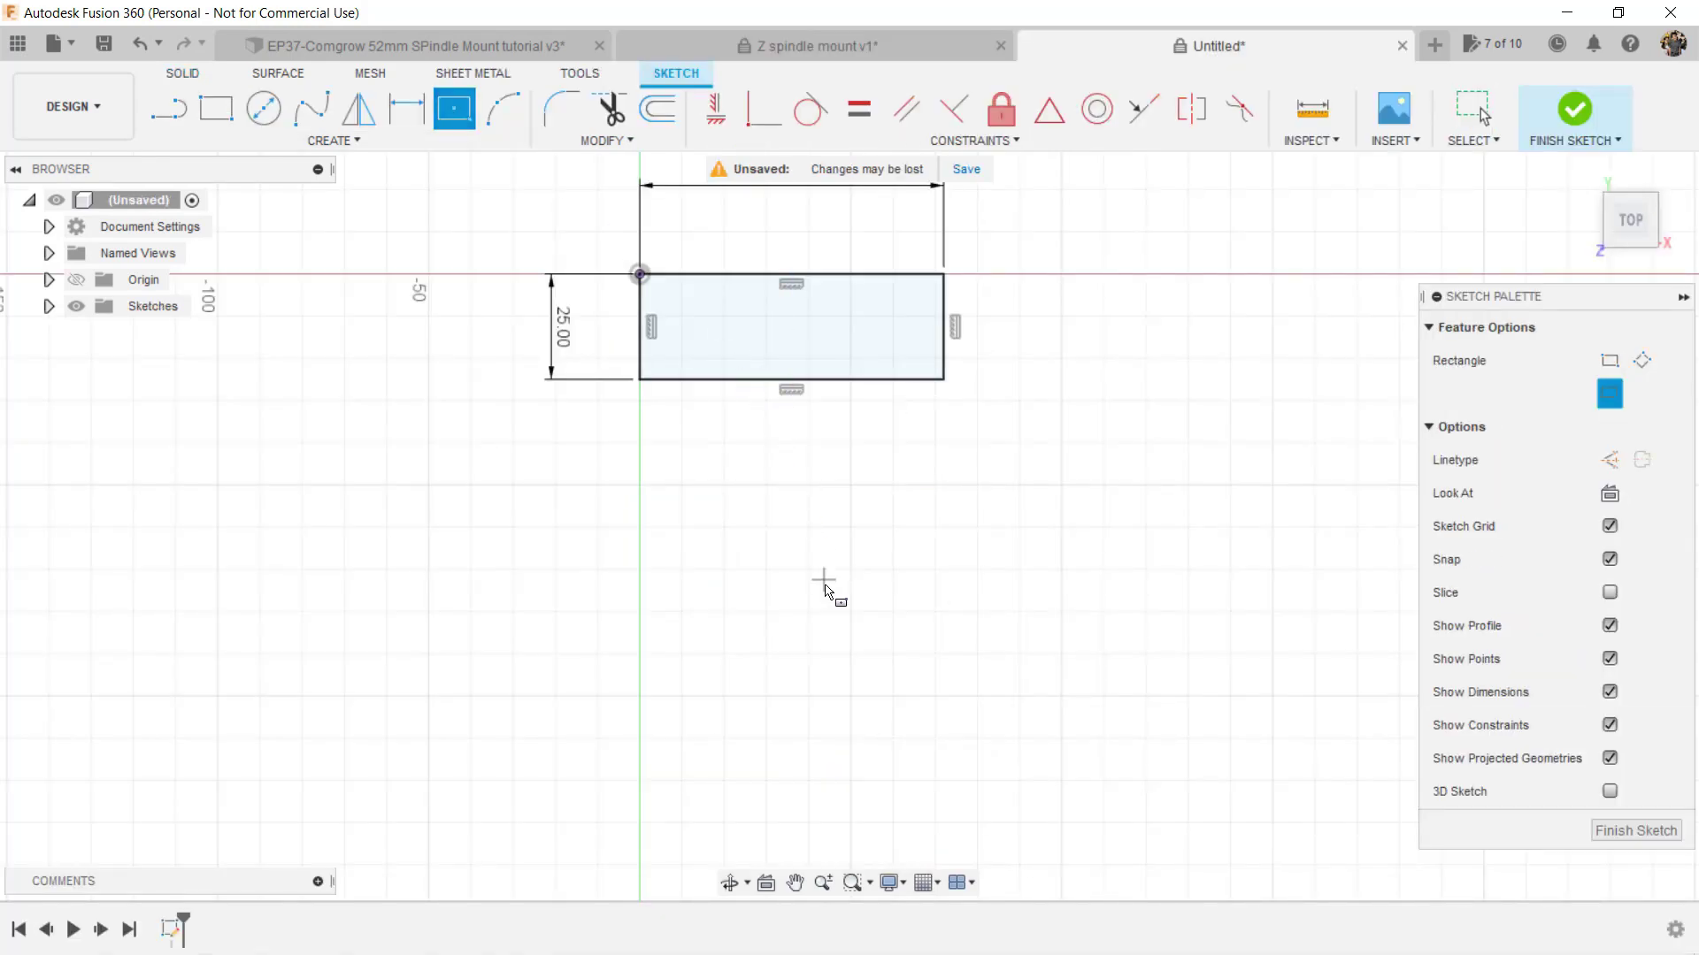
pyautogui.click(791, 600)
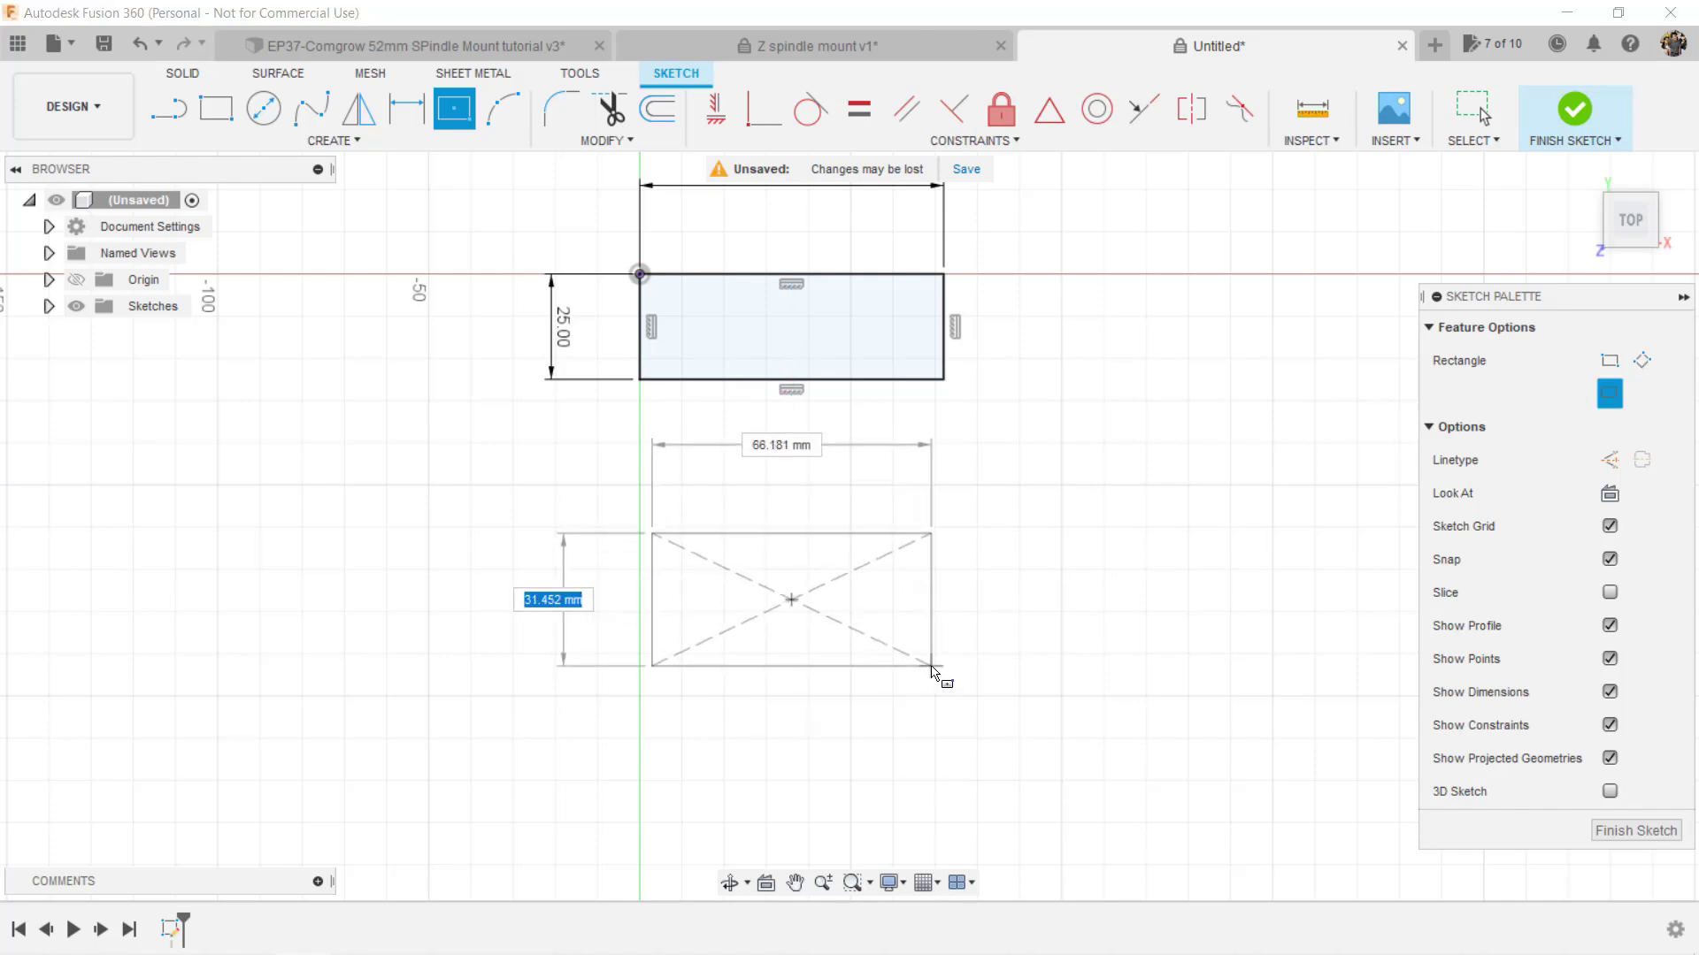
pyautogui.write('80')
pyautogui.press('Tab')
pyautogui.write('80')
pyautogui.press('Tab')
pyautogui.press('Return')
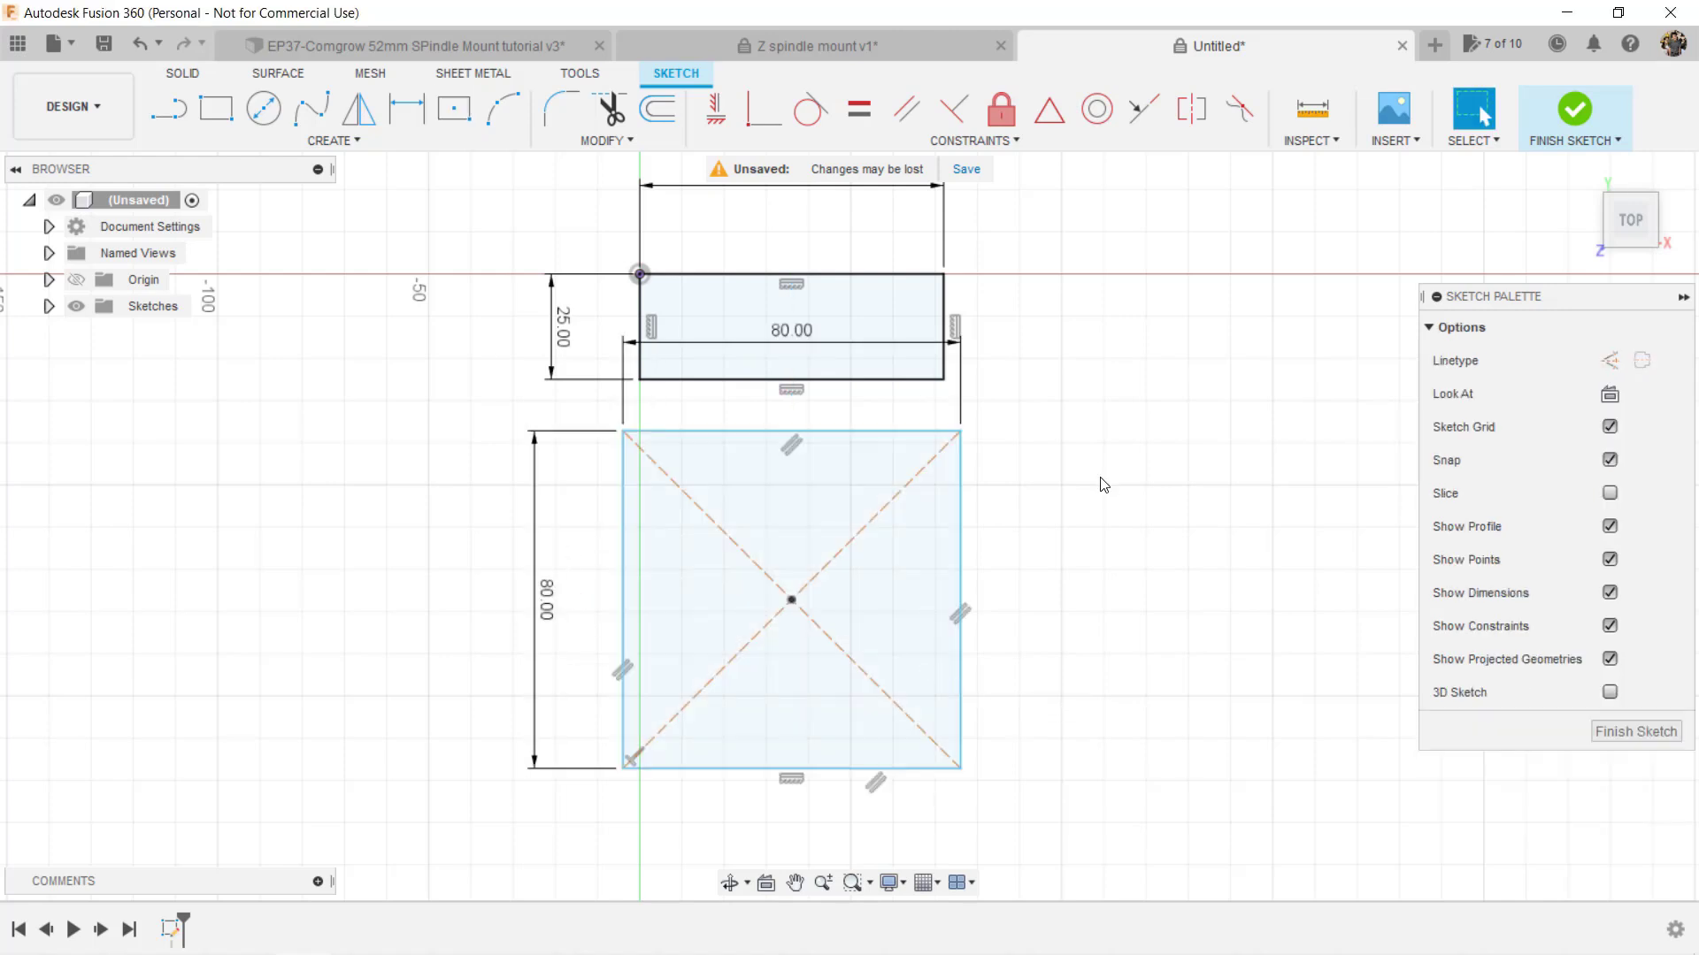
pyautogui.click(894, 431)
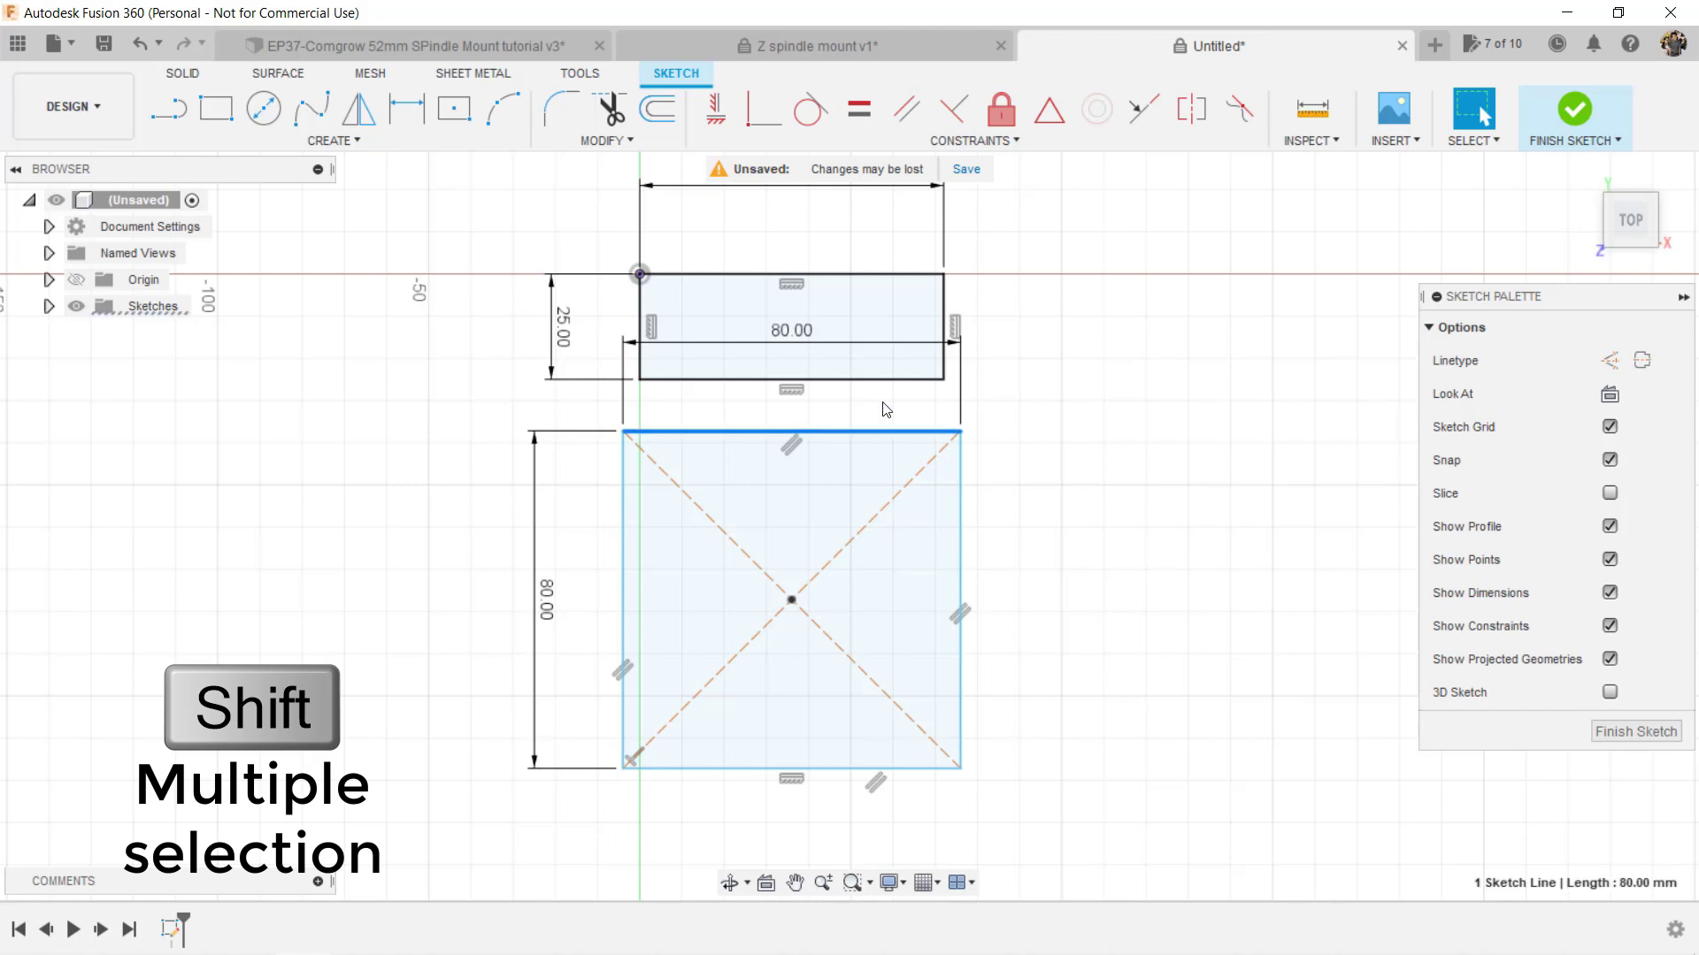
pyautogui.keyDown('shift'); pyautogui.click(883, 380); pyautogui.keyUp('shift')
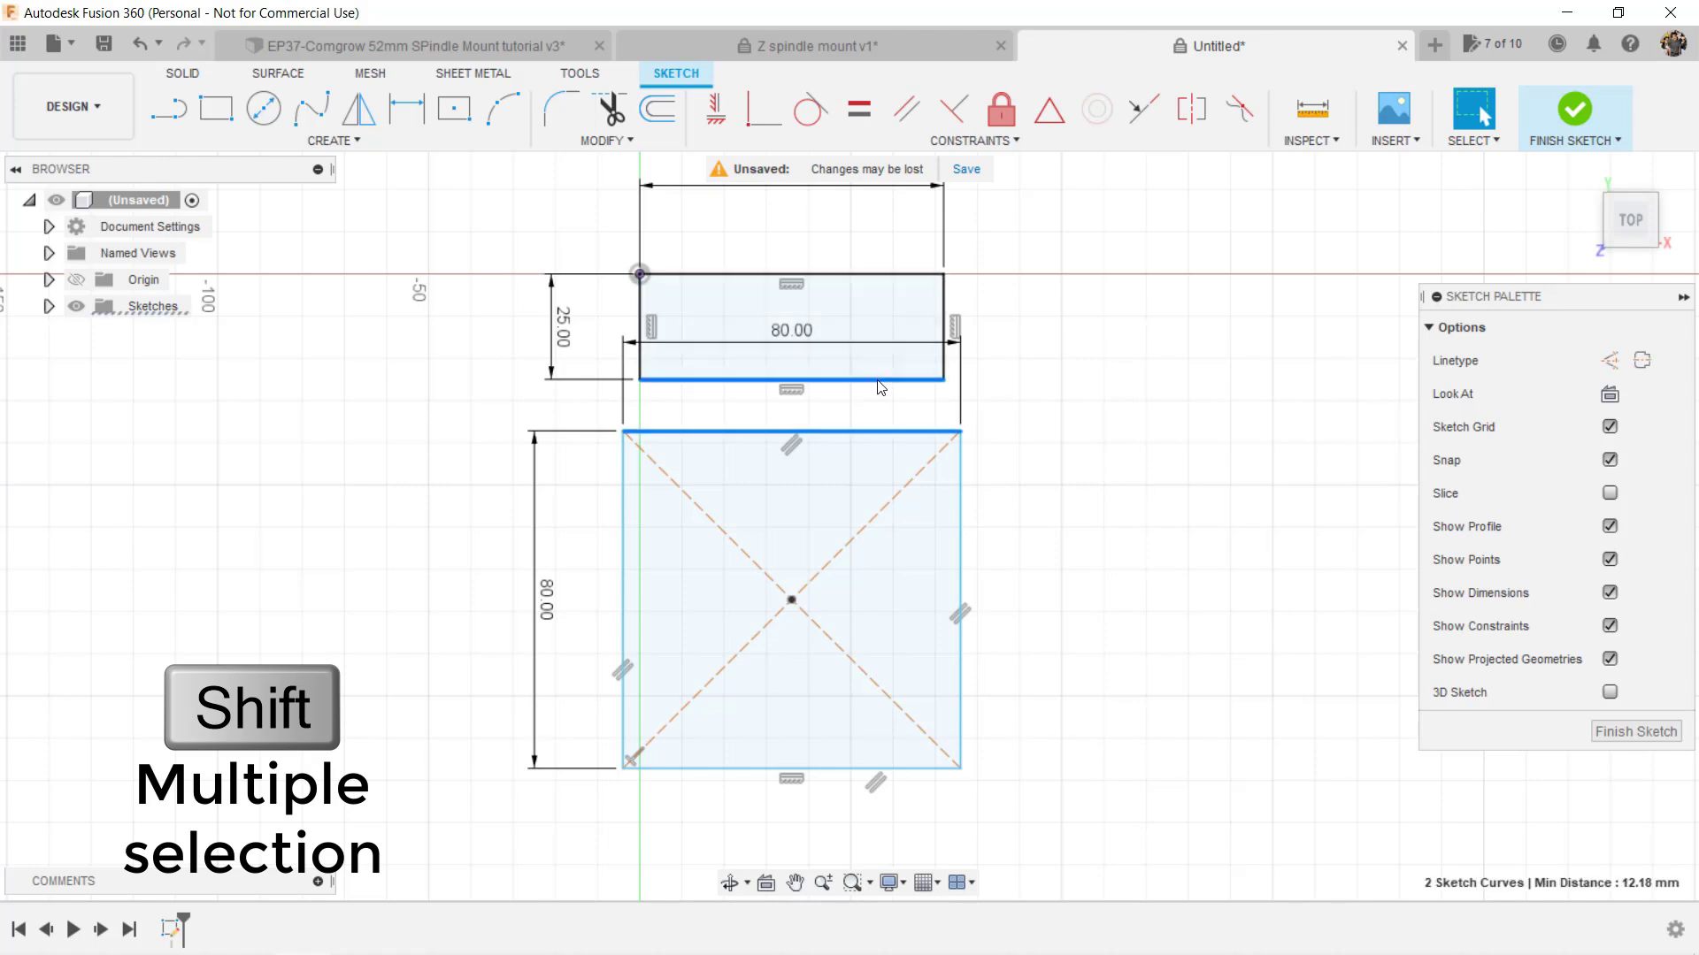
pyautogui.click(1144, 109)
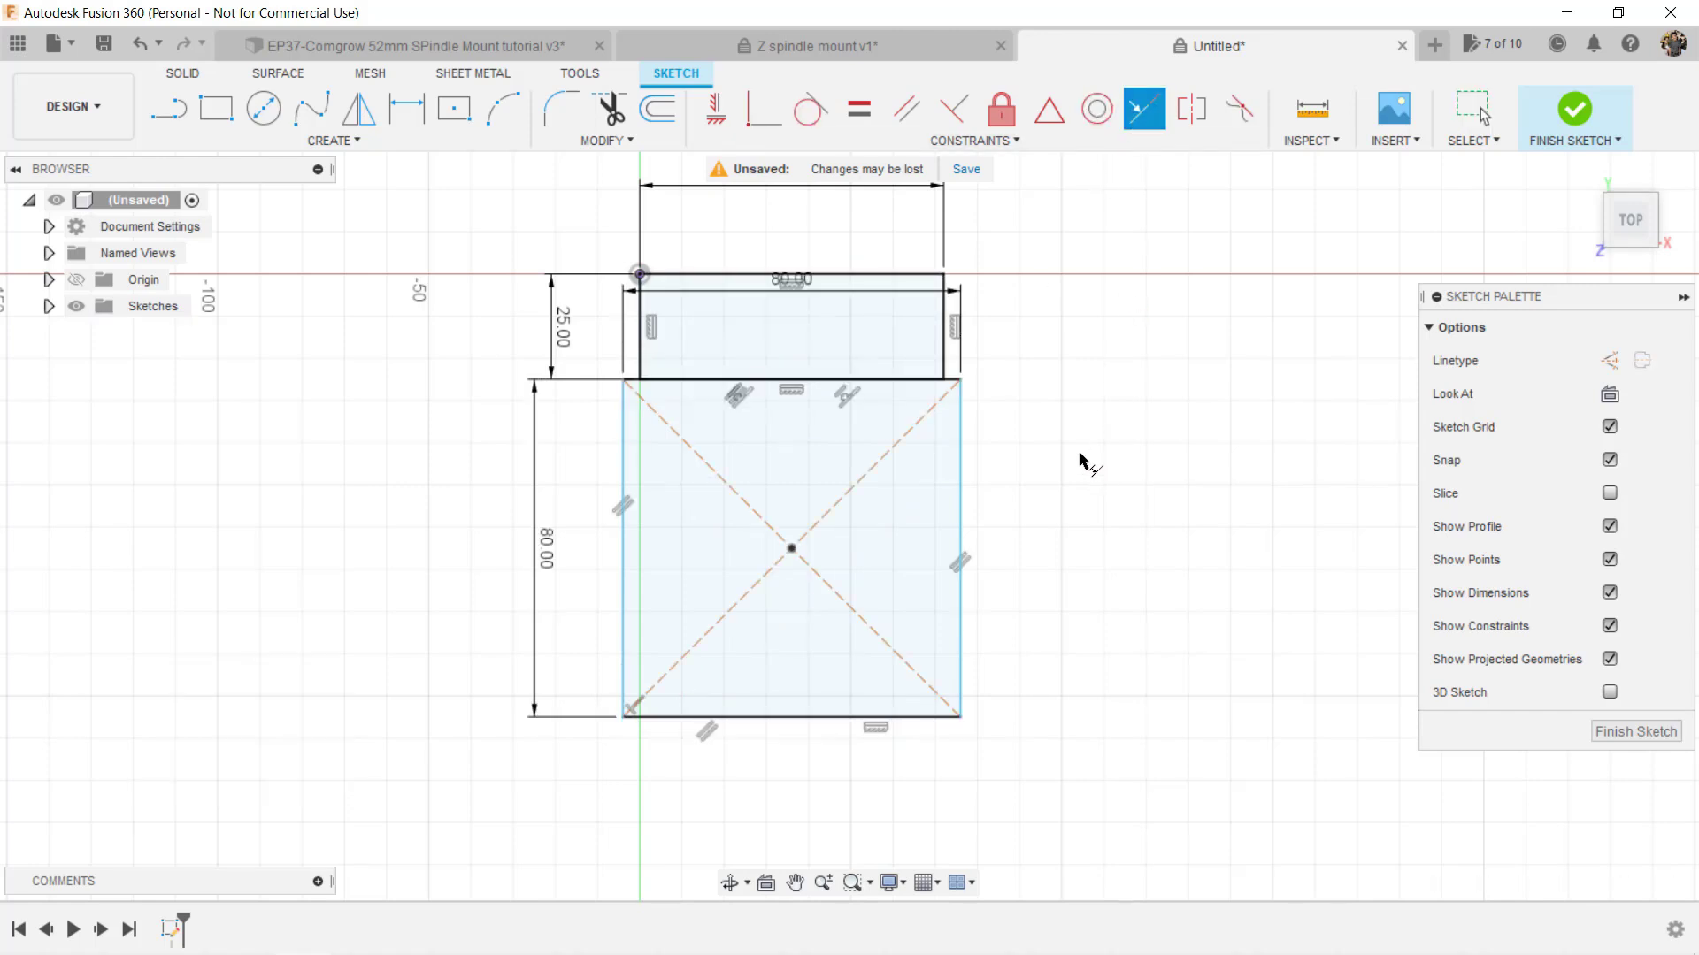
# Step: Add a 52 mm circle at the square's centre
pyautogui.press('c')
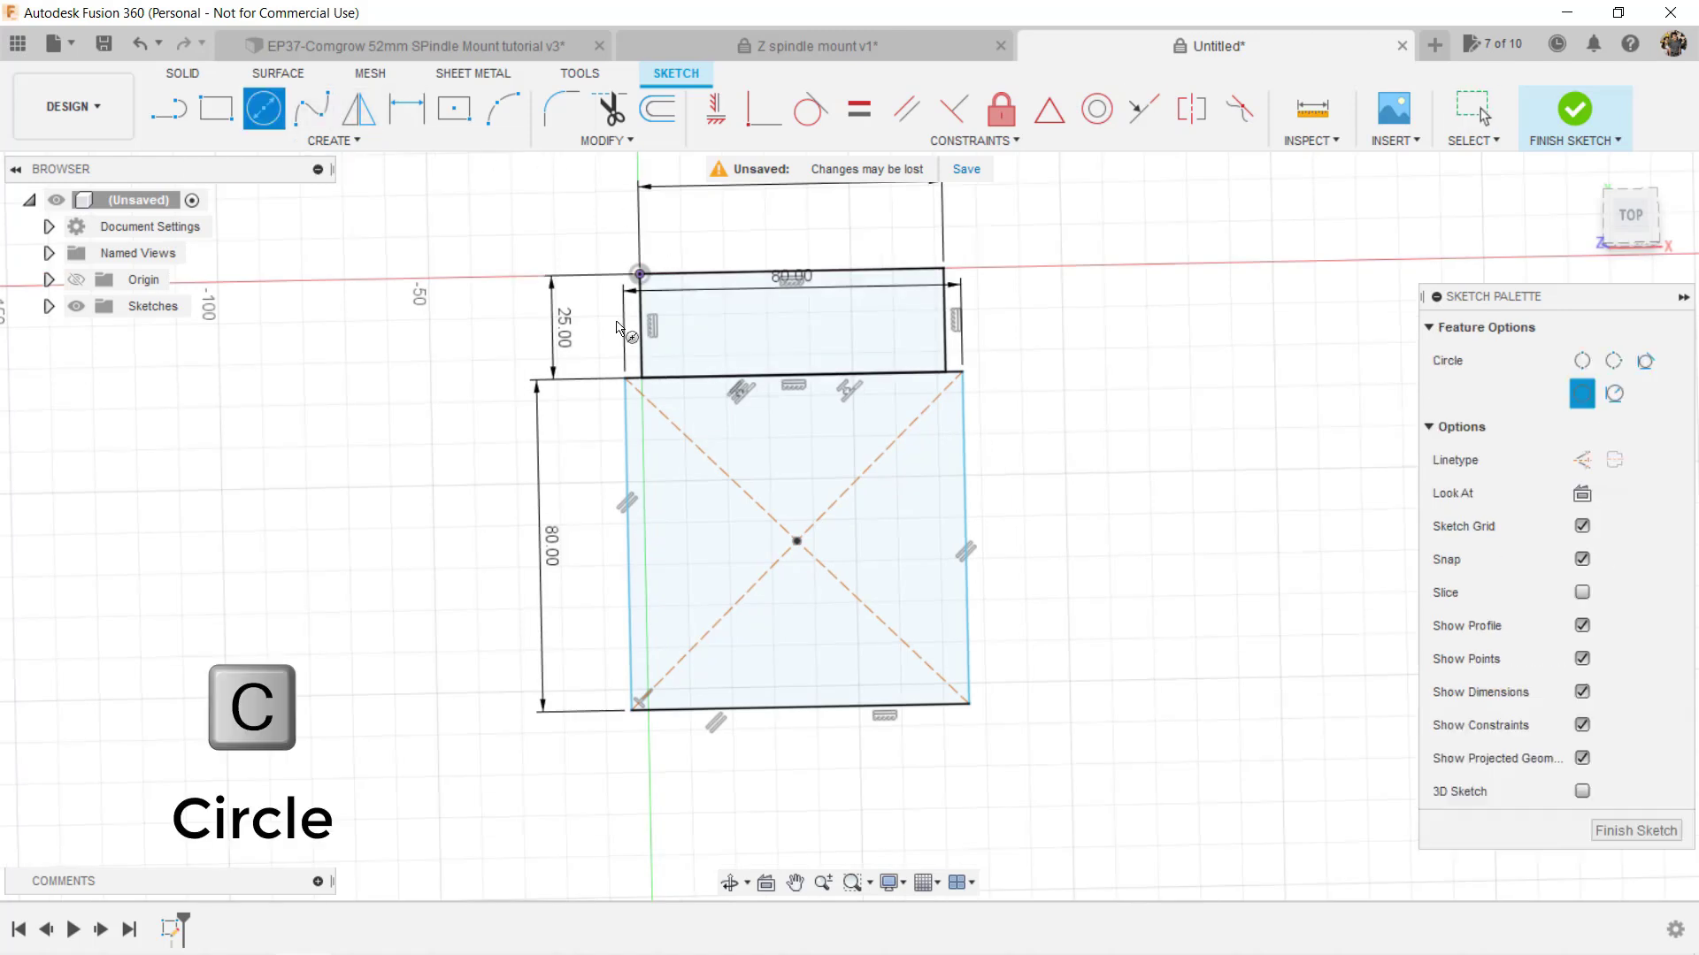
pyautogui.click(797, 541)
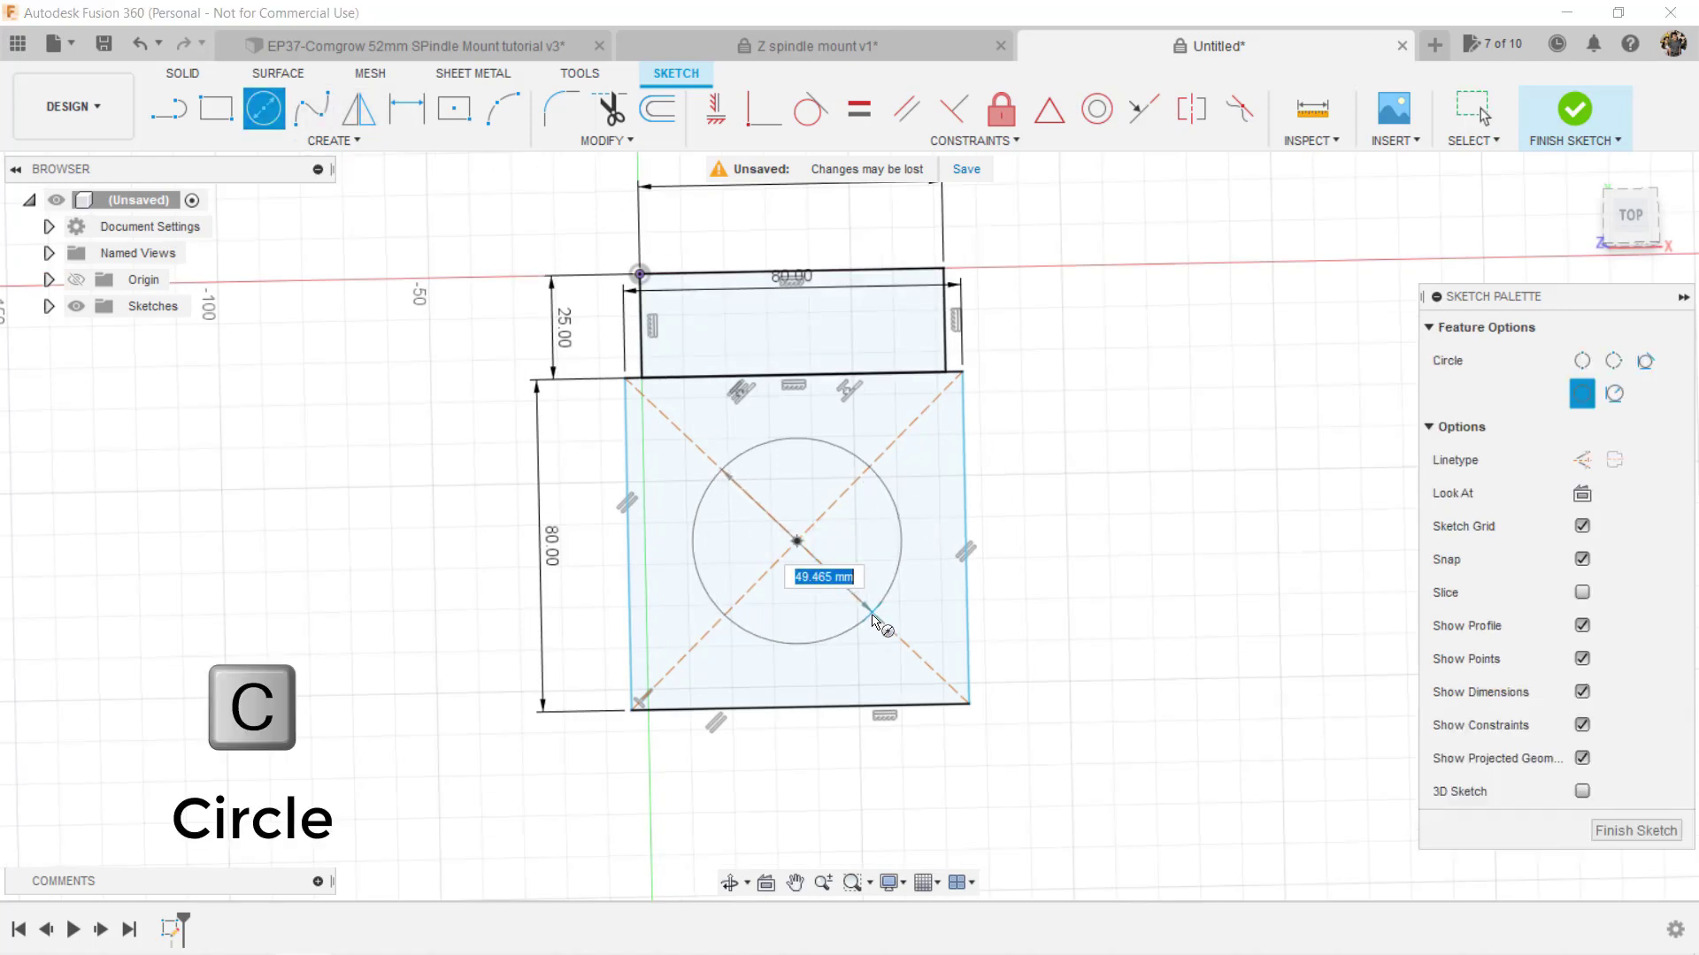
pyautogui.write('52')
pyautogui.press('Return')
pyautogui.moveTo(875, 624)
pyautogui.keyDown('shift'); pyautogui.mouseDown(button='middle')
pyautogui.moveTo(921, 637)
pyautogui.moveTo(902, 650)
pyautogui.mouseUp(button='middle'); pyautogui.keyUp('shift')
pyautogui.press('Escape')
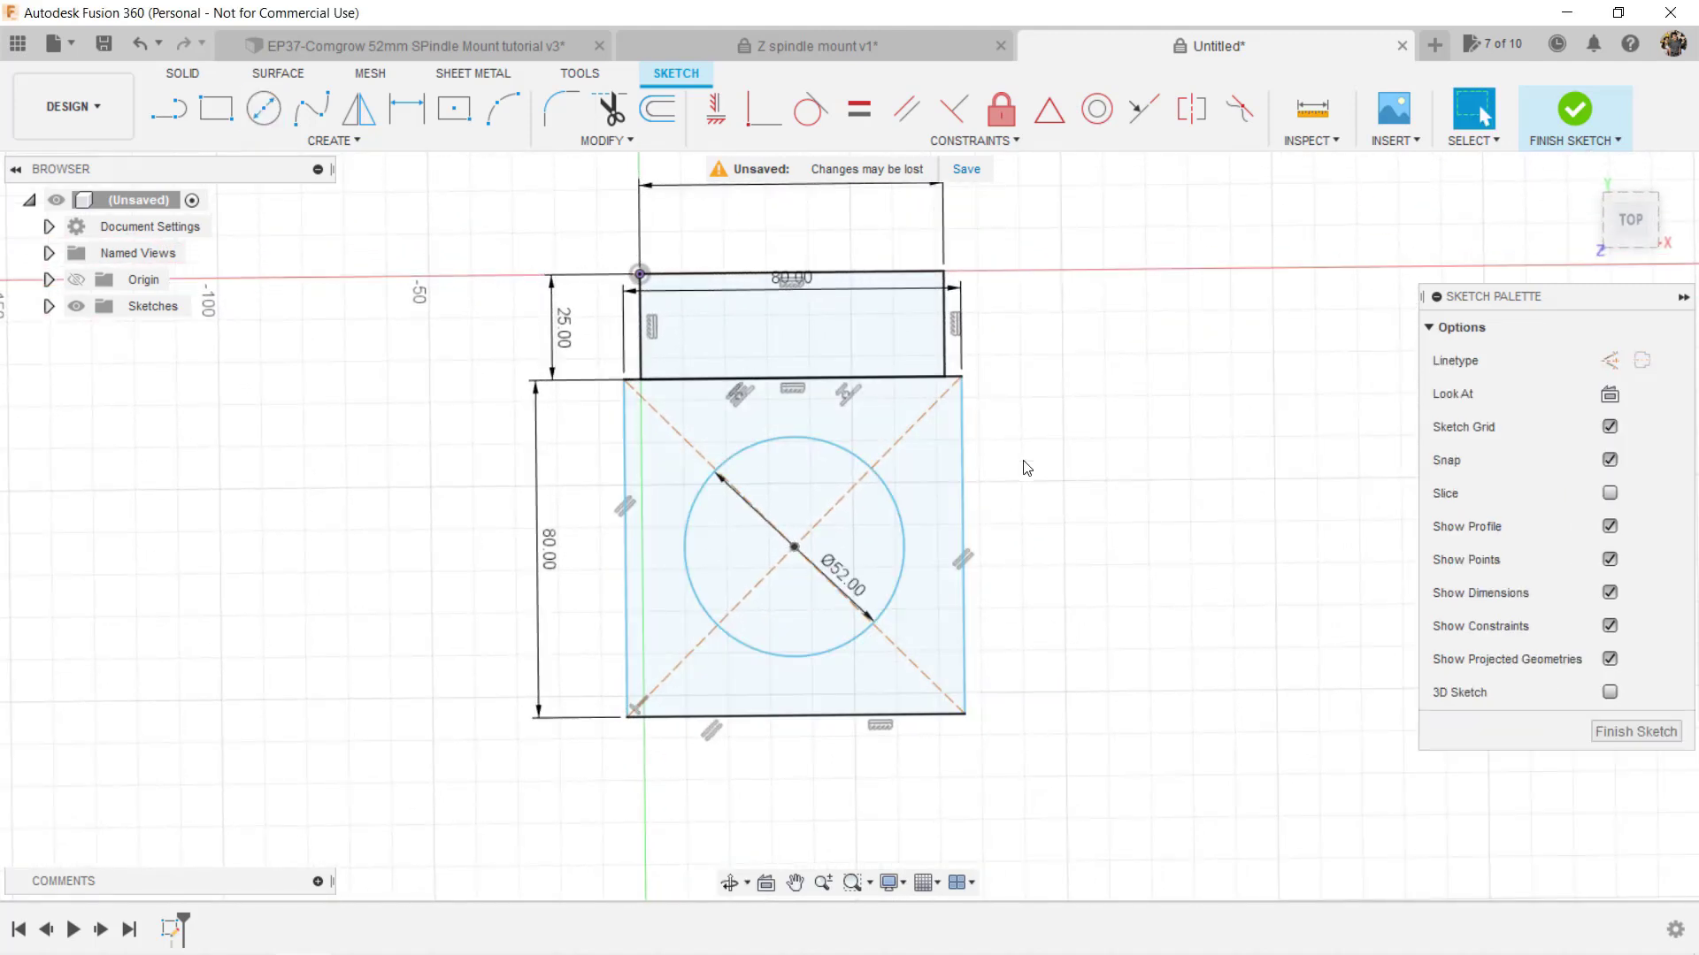
# Step: Add a 4 mm offset dimension between the square's and bar's right lines
pyautogui.keyDown('shift'); pyautogui.moveTo(938, 443); pyautogui.dragTo(985, 489, button='middle'); pyautogui.keyUp('shift')
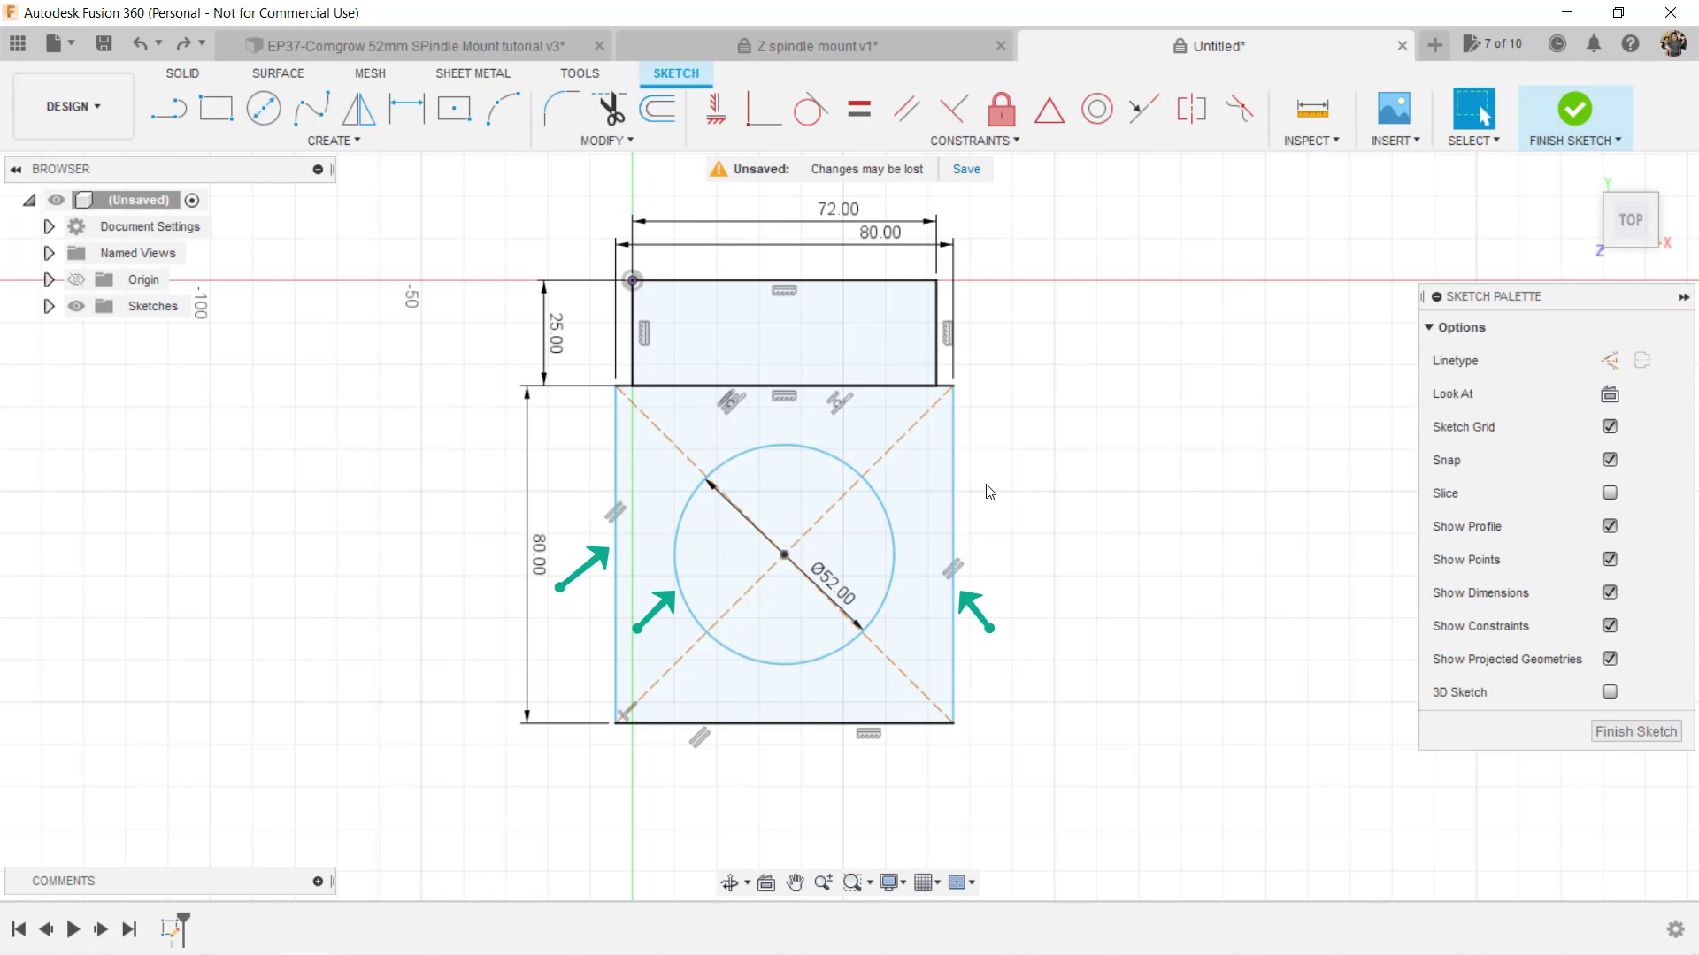
pyautogui.press('d')
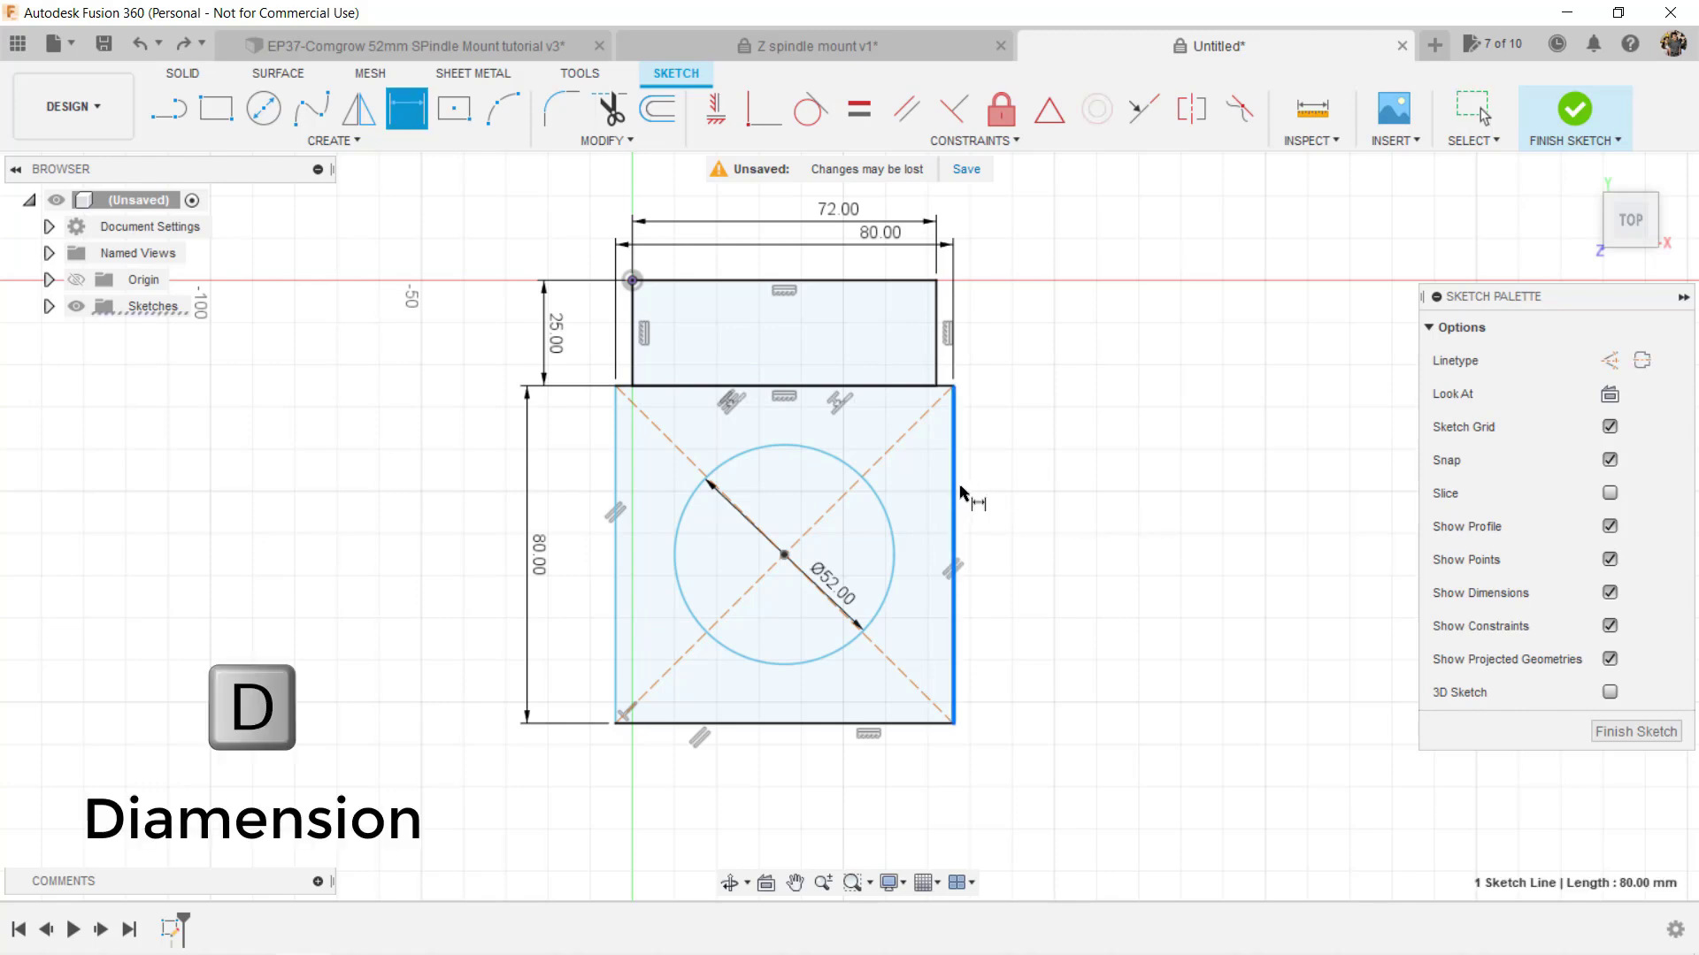
pyautogui.click(938, 358)
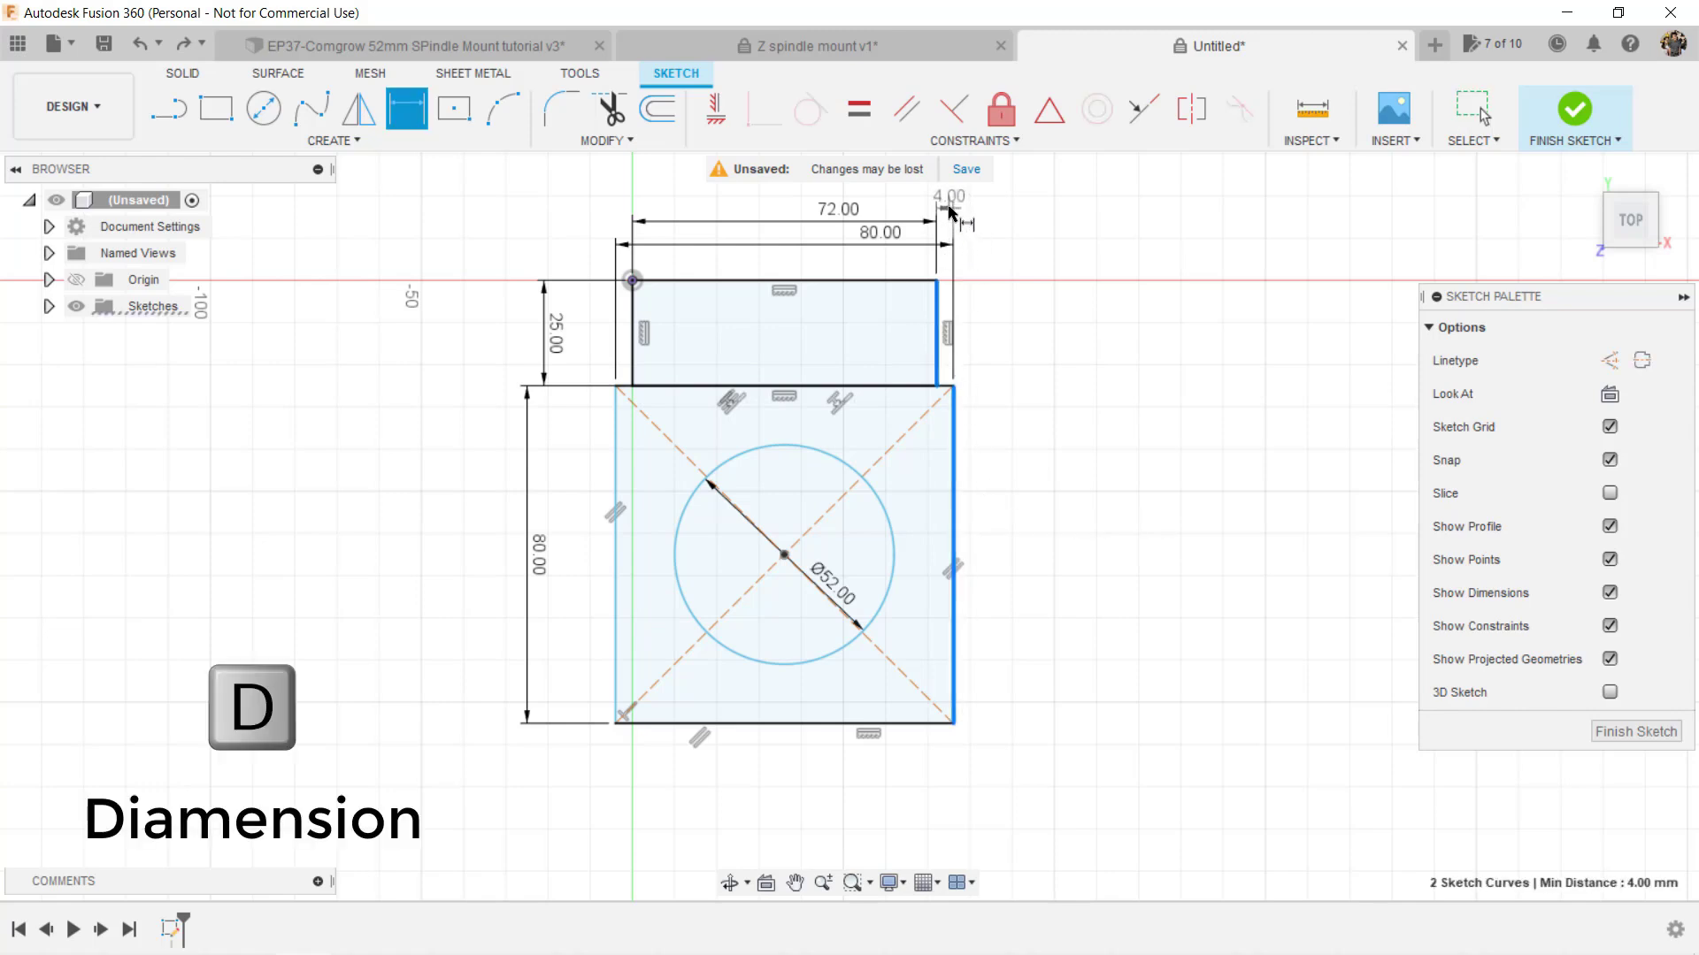
pyautogui.click(950, 209)
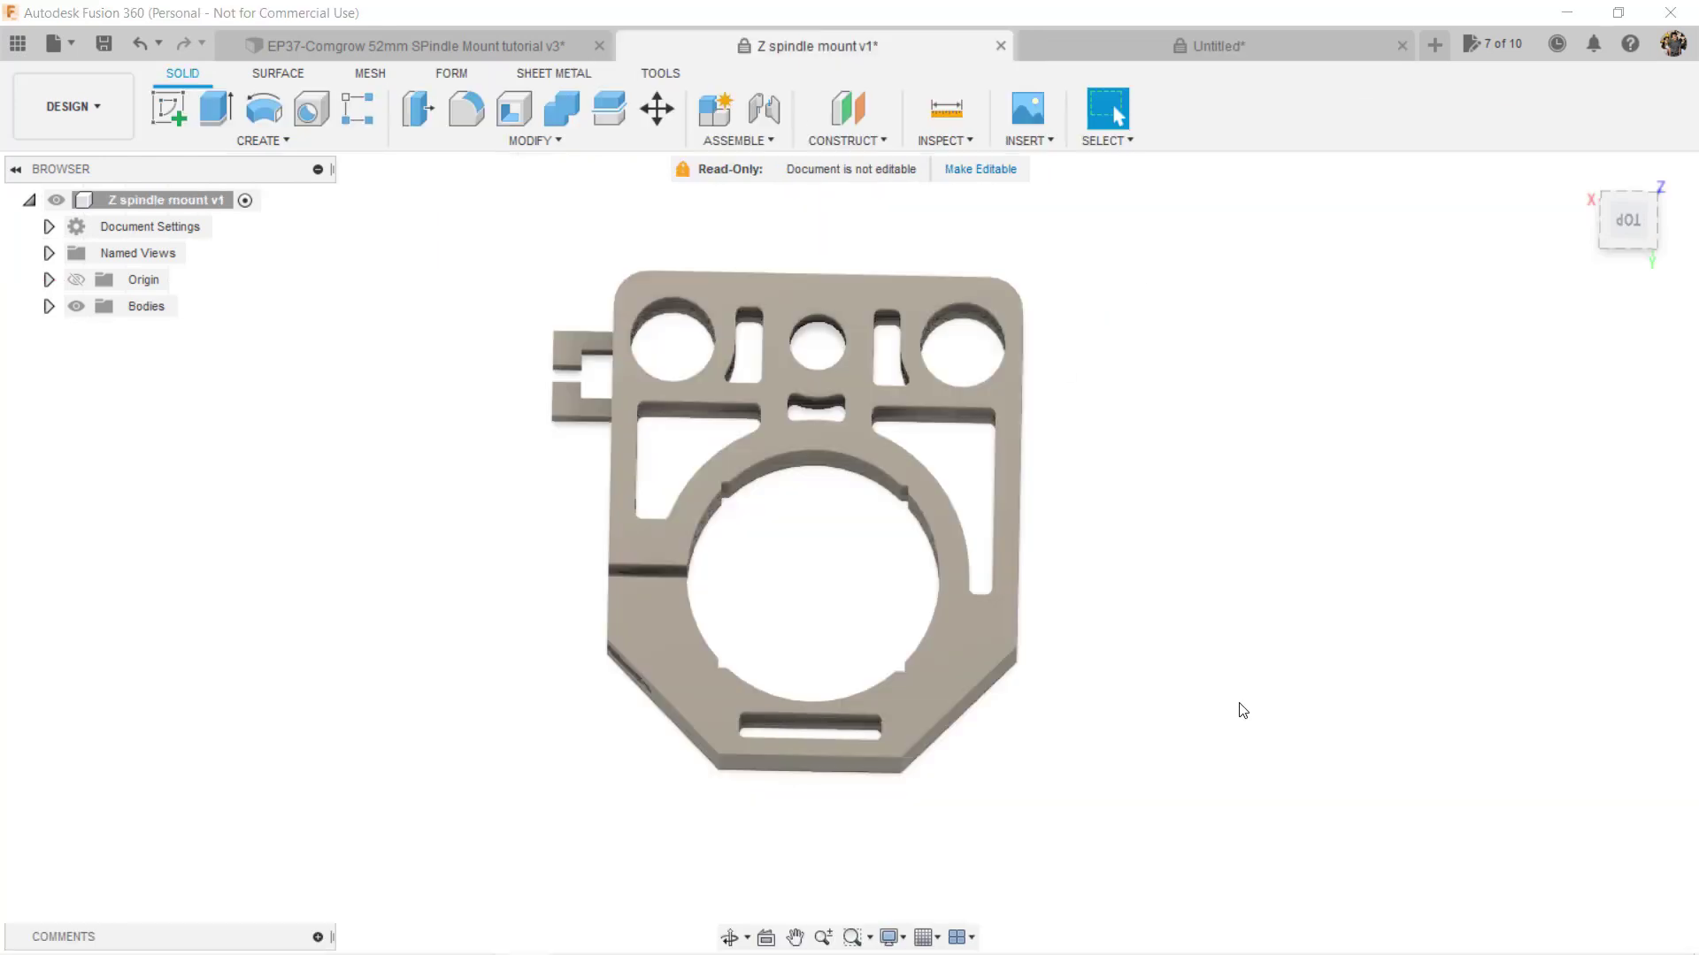
# Step: From the home view, measure from the small side-tab face to an adjacent block face
pyautogui.press('F6')
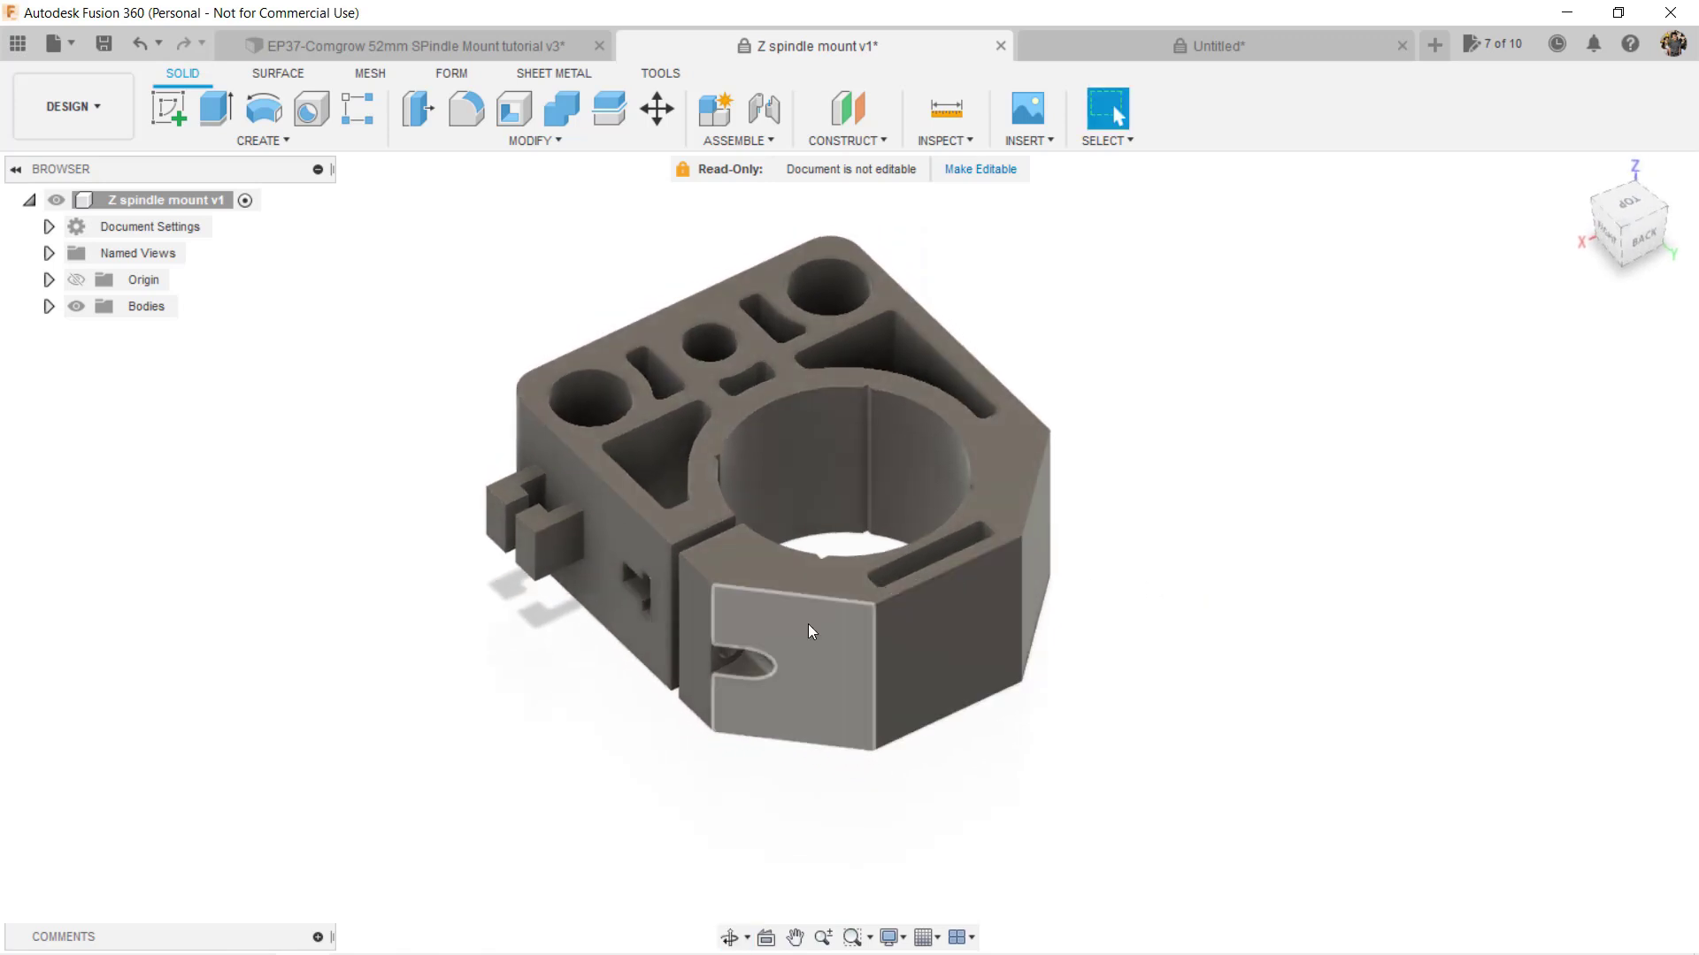
pyautogui.press('i')
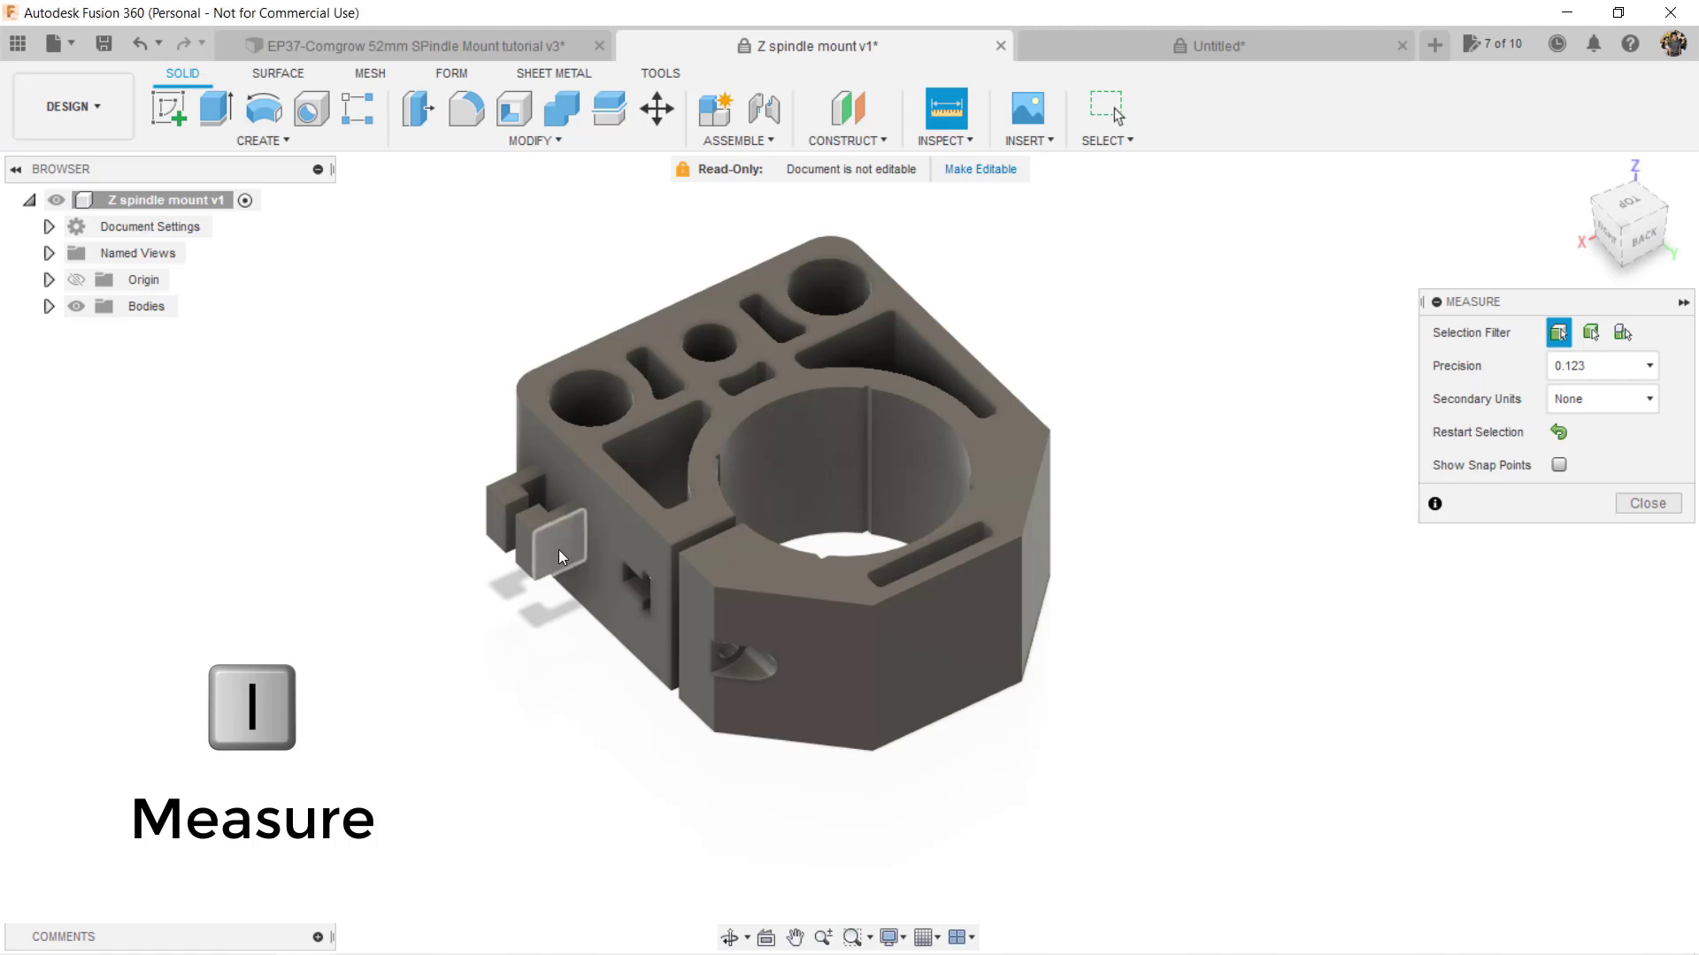
pyautogui.click(579, 562)
pyautogui.keyDown('shift'); pyautogui.moveTo(579, 561); pyautogui.dragTo(790, 650, button='middle'); pyautogui.keyUp('shift')
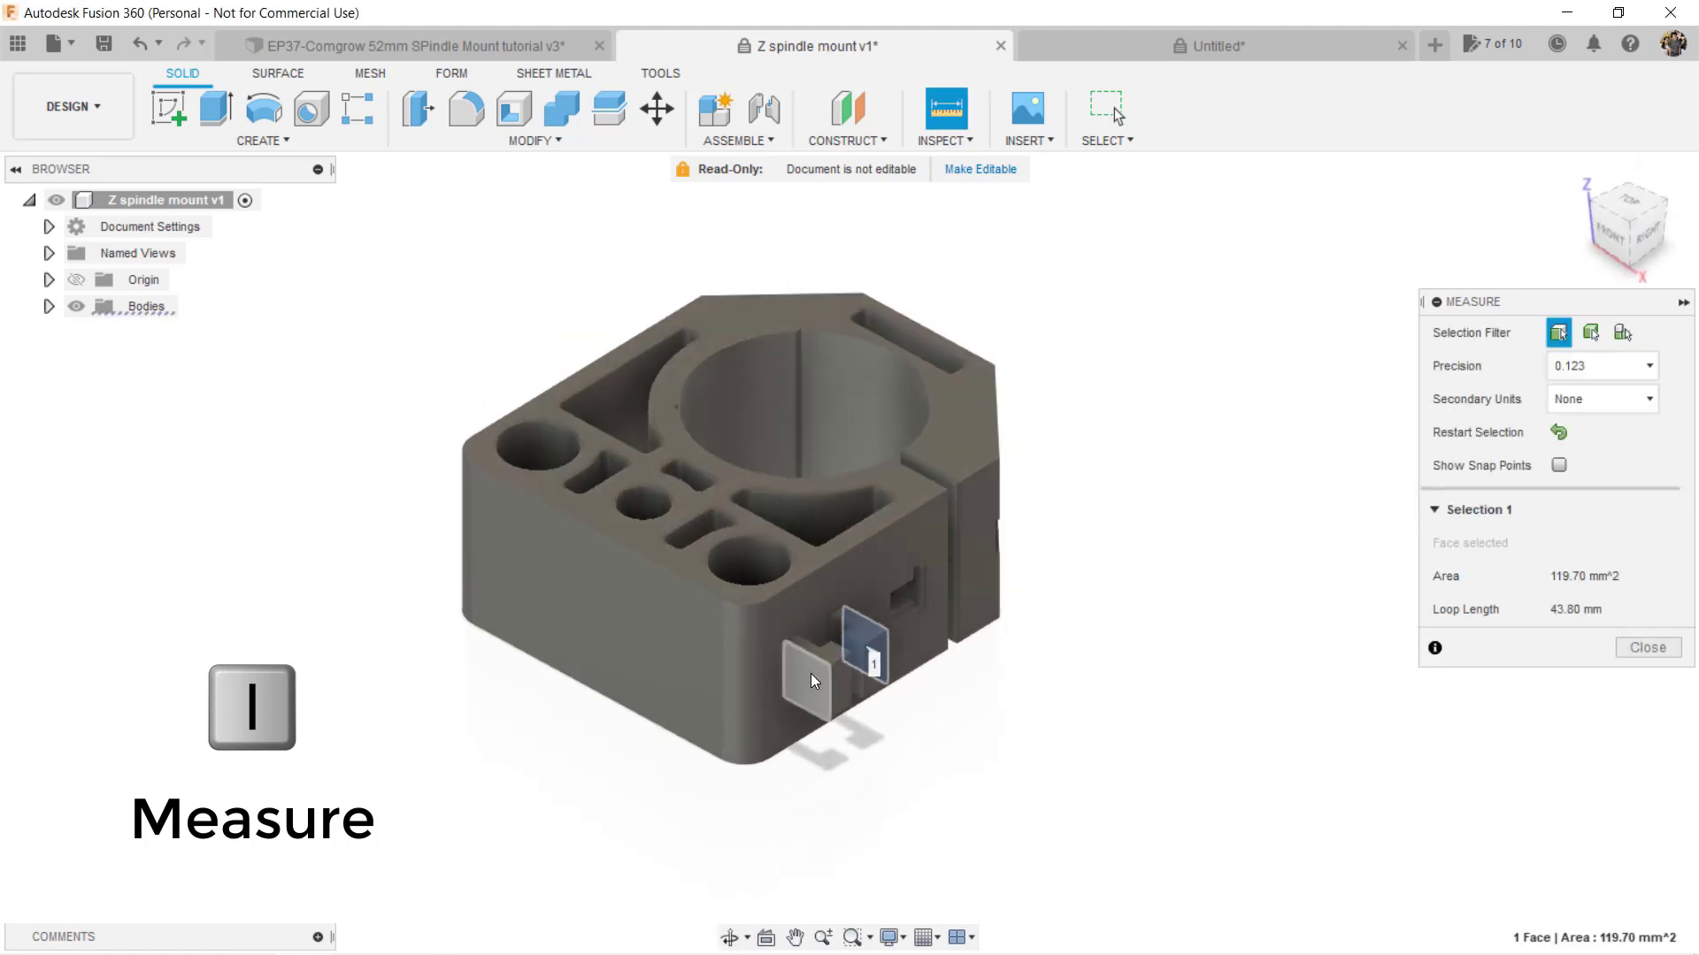
pyautogui.click(812, 672)
pyautogui.keyDown('shift'); pyautogui.moveTo(887, 758); pyautogui.dragTo(740, 769, button='middle'); pyautogui.keyUp('shift')
pyautogui.press('Escape')
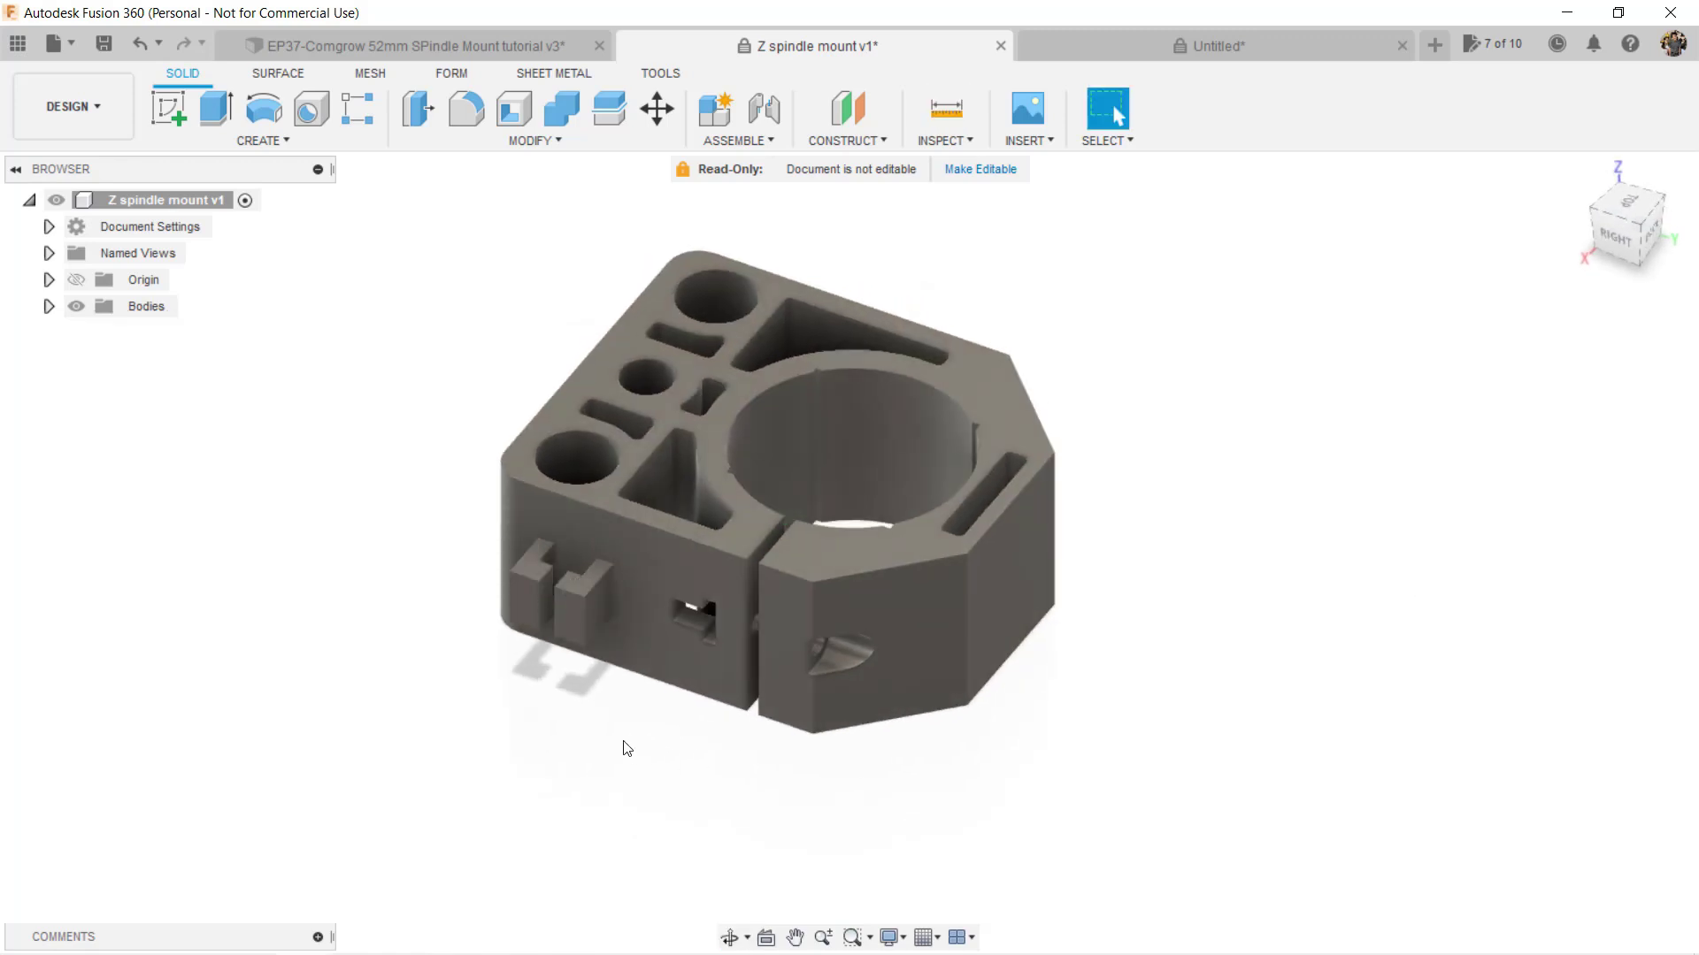
# Step: Measure 10.50 mm from the left tab's small face to the large front face
pyautogui.press('i')
pyautogui.keyDown('shift'); pyautogui.moveTo(568, 702); pyautogui.dragTo(557, 720, button='middle'); pyautogui.keyUp('shift')
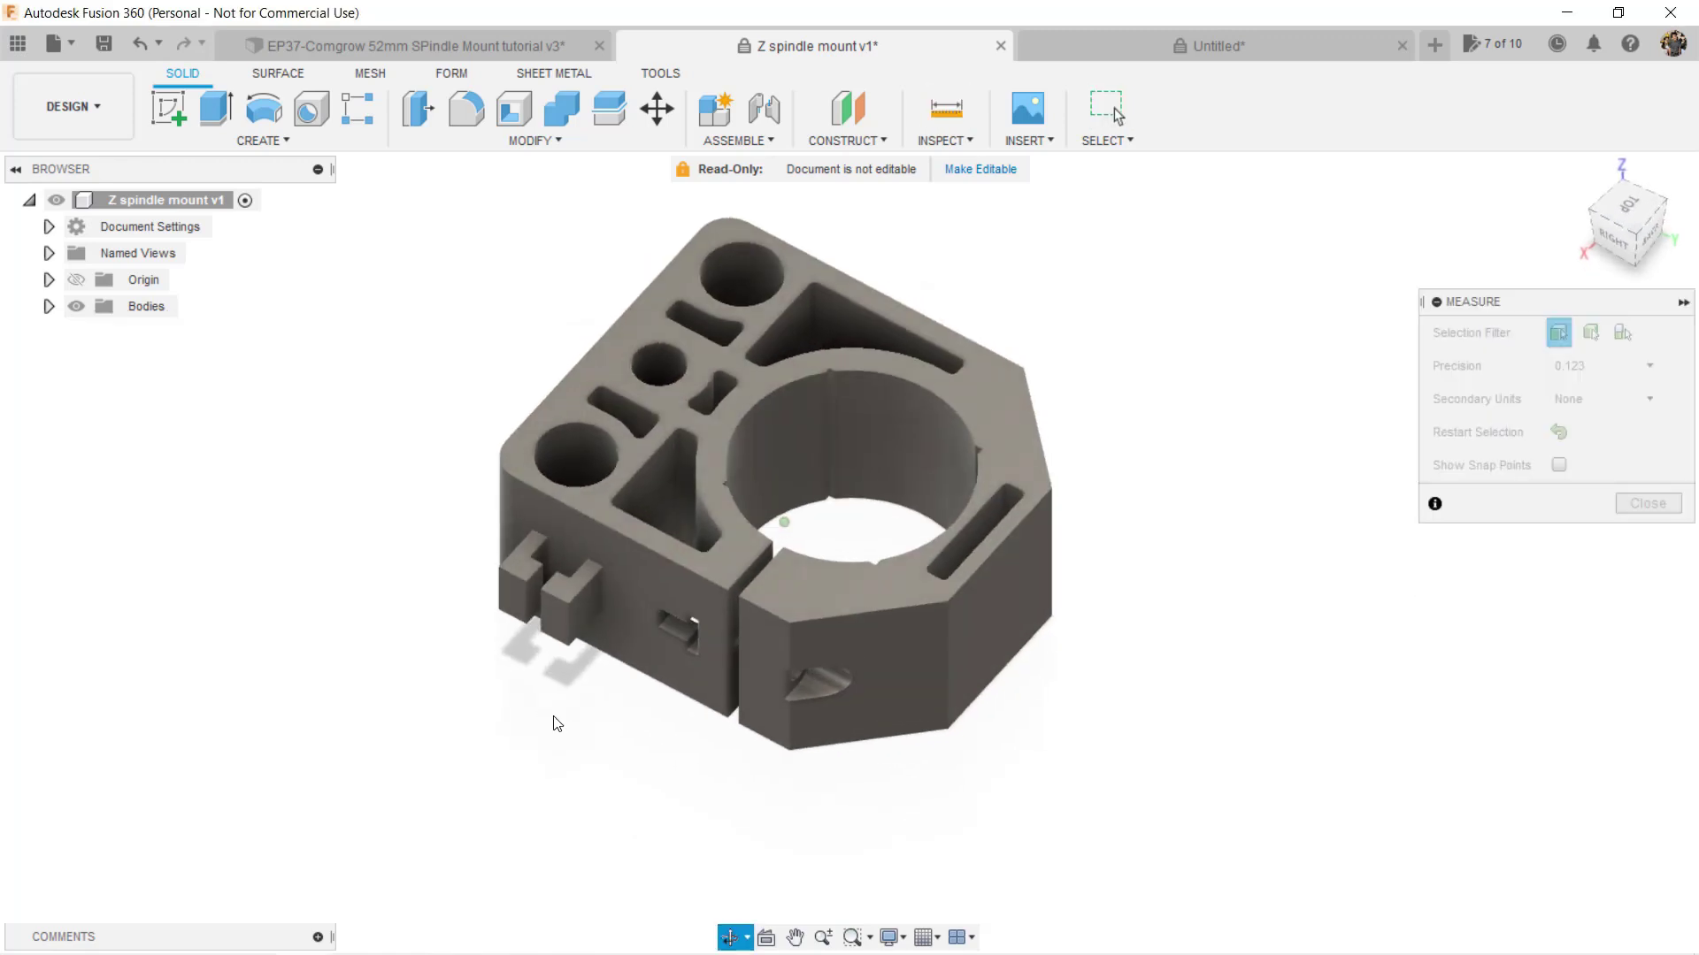
pyautogui.click(559, 618)
pyautogui.click(624, 609)
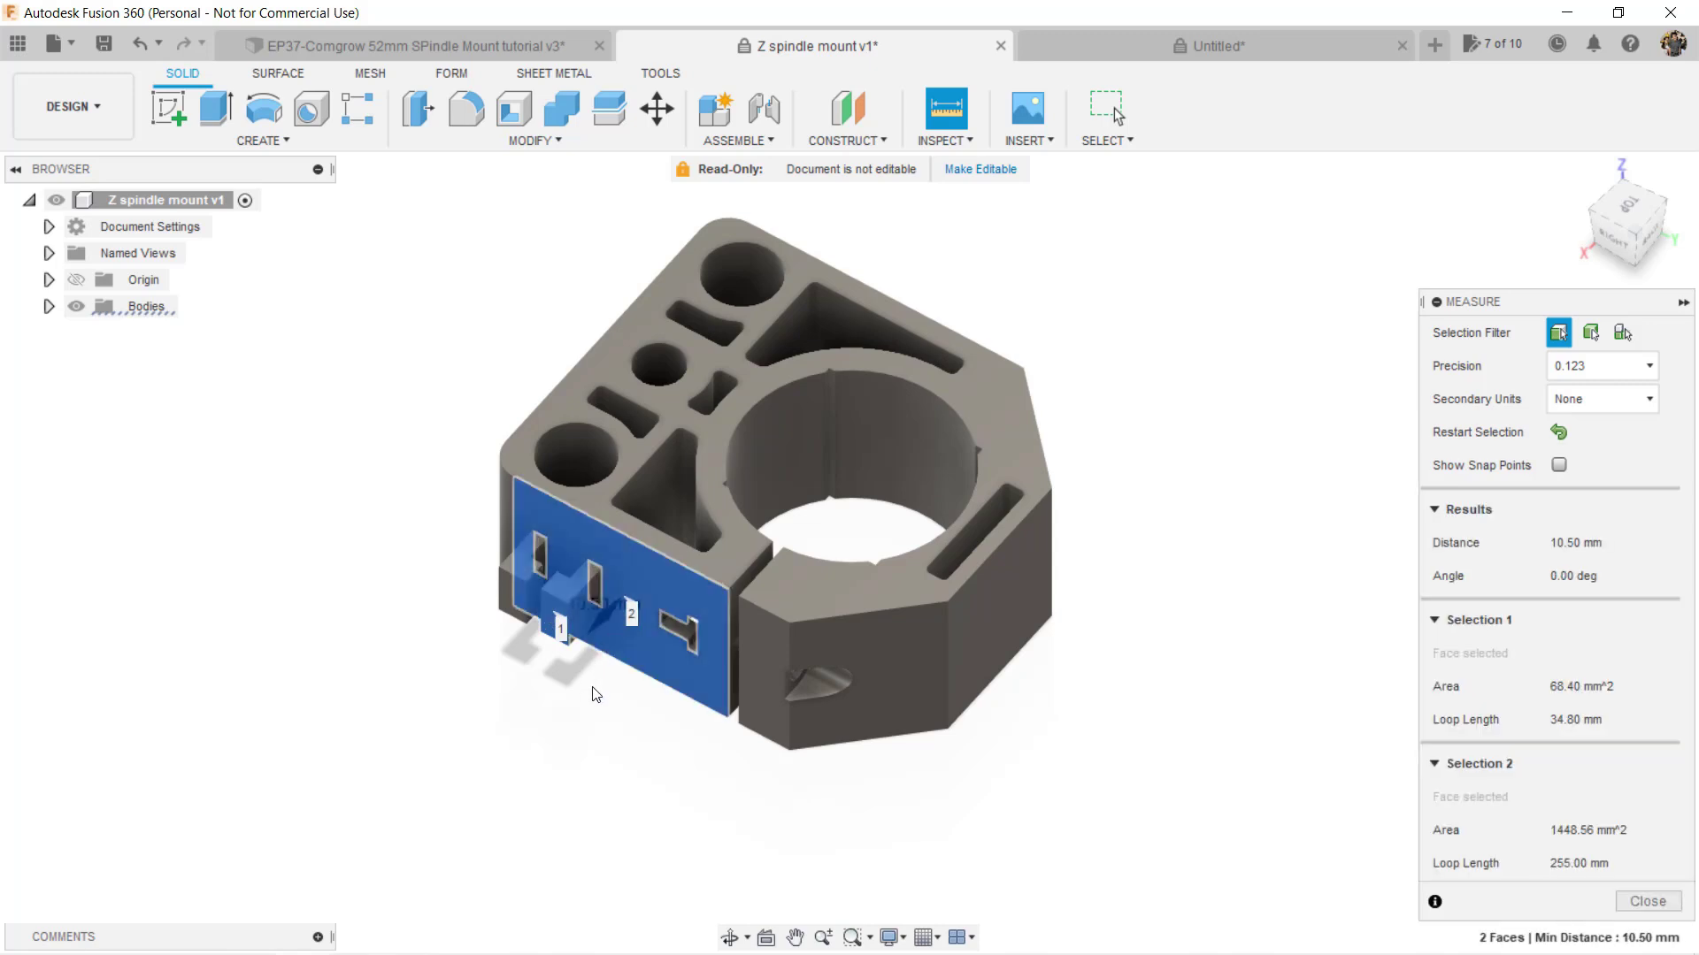
pyautogui.keyDown('shift'); pyautogui.moveTo(598, 696); pyautogui.dragTo(508, 667, button='middle'); pyautogui.keyUp('shift')
pyautogui.press('Escape')
# Step: Measure 10.00 mm from the tab's face to the large end face
pyautogui.keyDown('shift'); pyautogui.moveTo(1278, 227); pyautogui.dragTo(708, 478, button='middle'); pyautogui.keyUp('shift')
pyautogui.press('i')
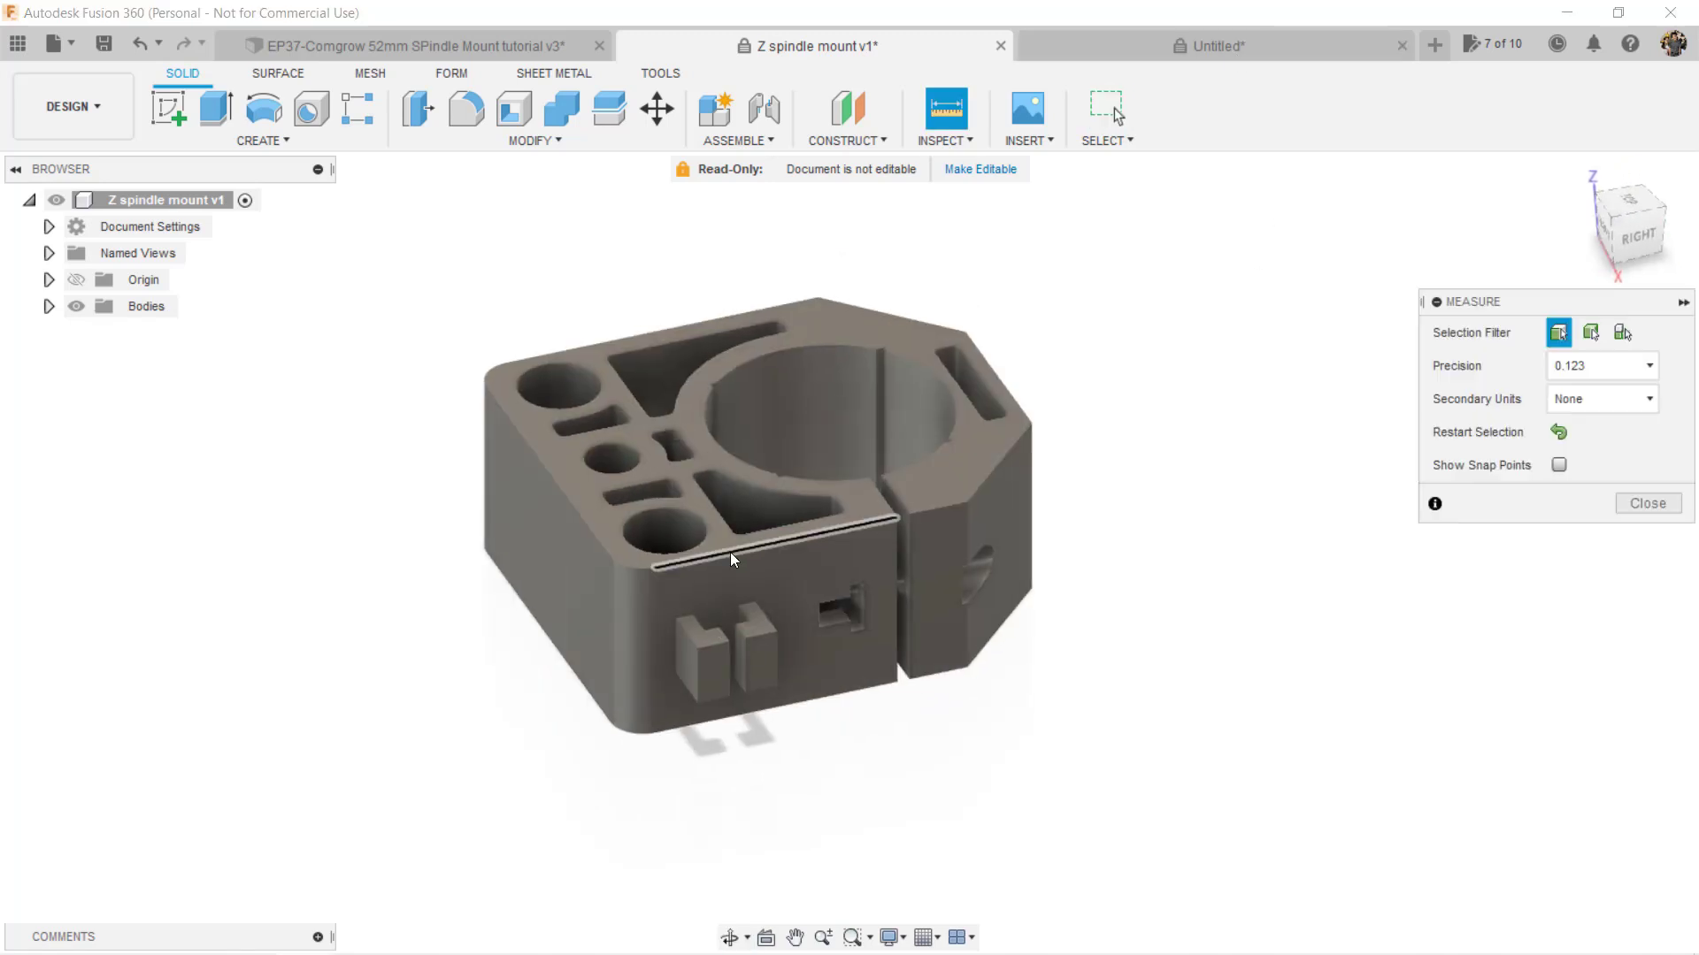
pyautogui.click(693, 660)
pyautogui.click(552, 564)
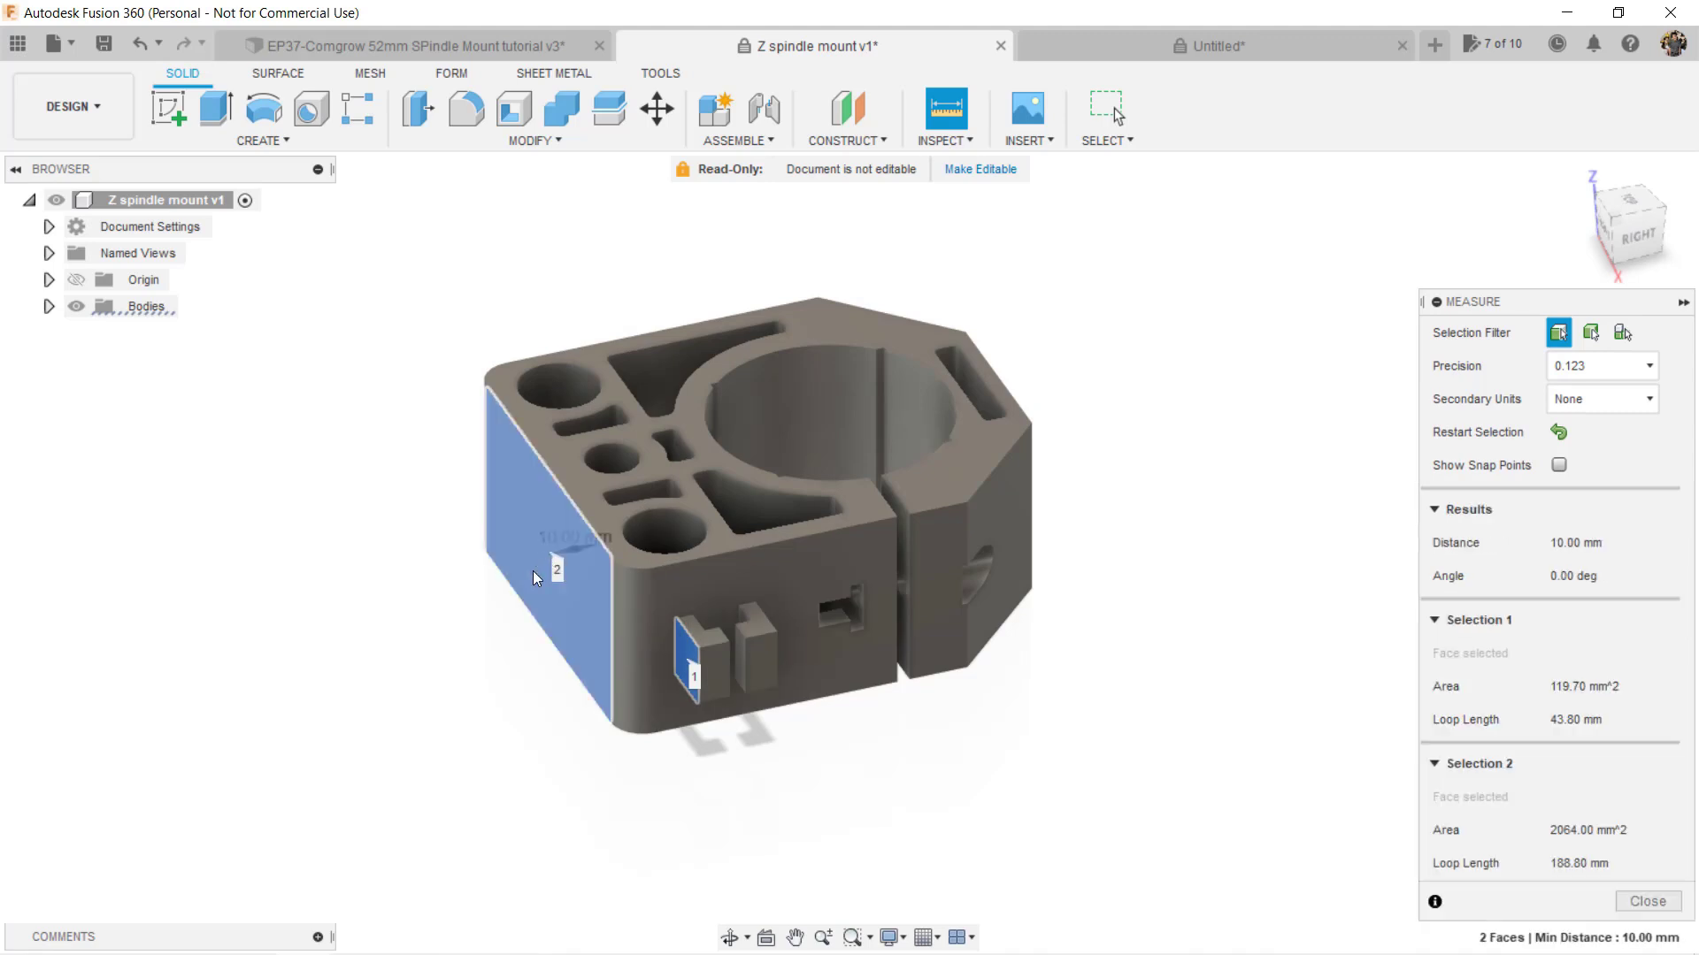
pyautogui.keyDown('shift'); pyautogui.moveTo(447, 674); pyautogui.dragTo(478, 614, button='middle'); pyautogui.keyUp('shift')
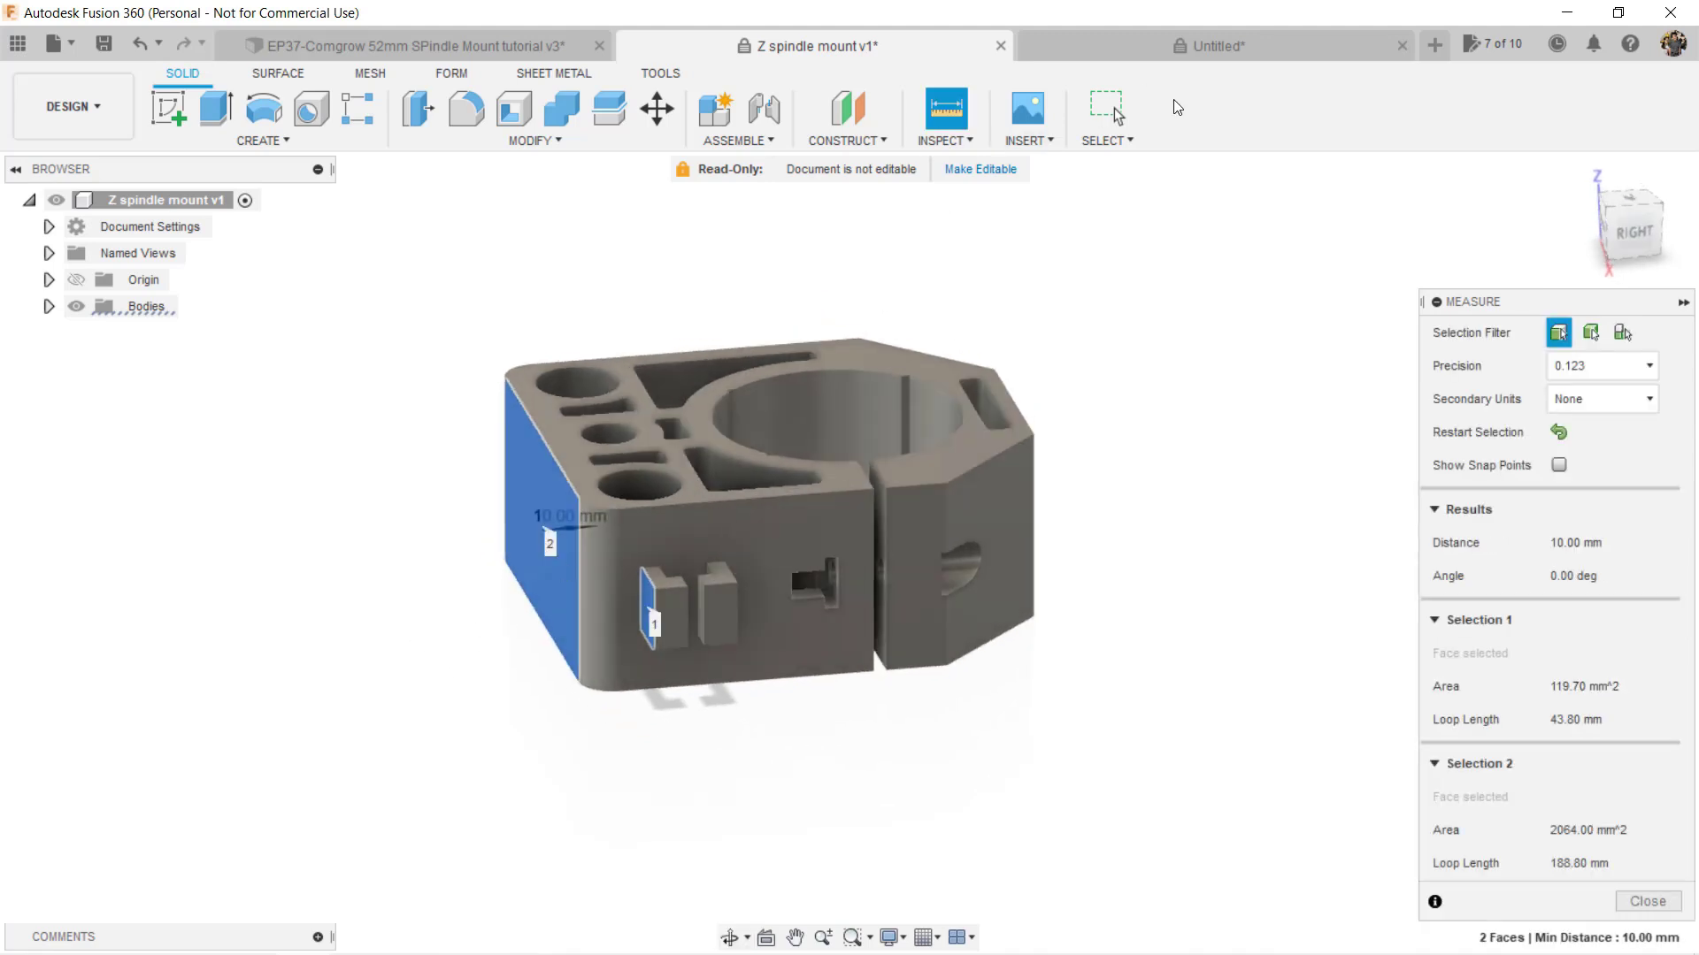
# Step: In the Untitled sketch, draw a 15 × 10.5 mm tab rectangle at the bar's left corner
pyautogui.keyDown('shift'); pyautogui.moveTo(1170, 410); pyautogui.dragTo(1013, 482, button='middle'); pyautogui.keyUp('shift')
pyautogui.press('Escape')
pyautogui.click(1212, 46)
pyautogui.press('r')
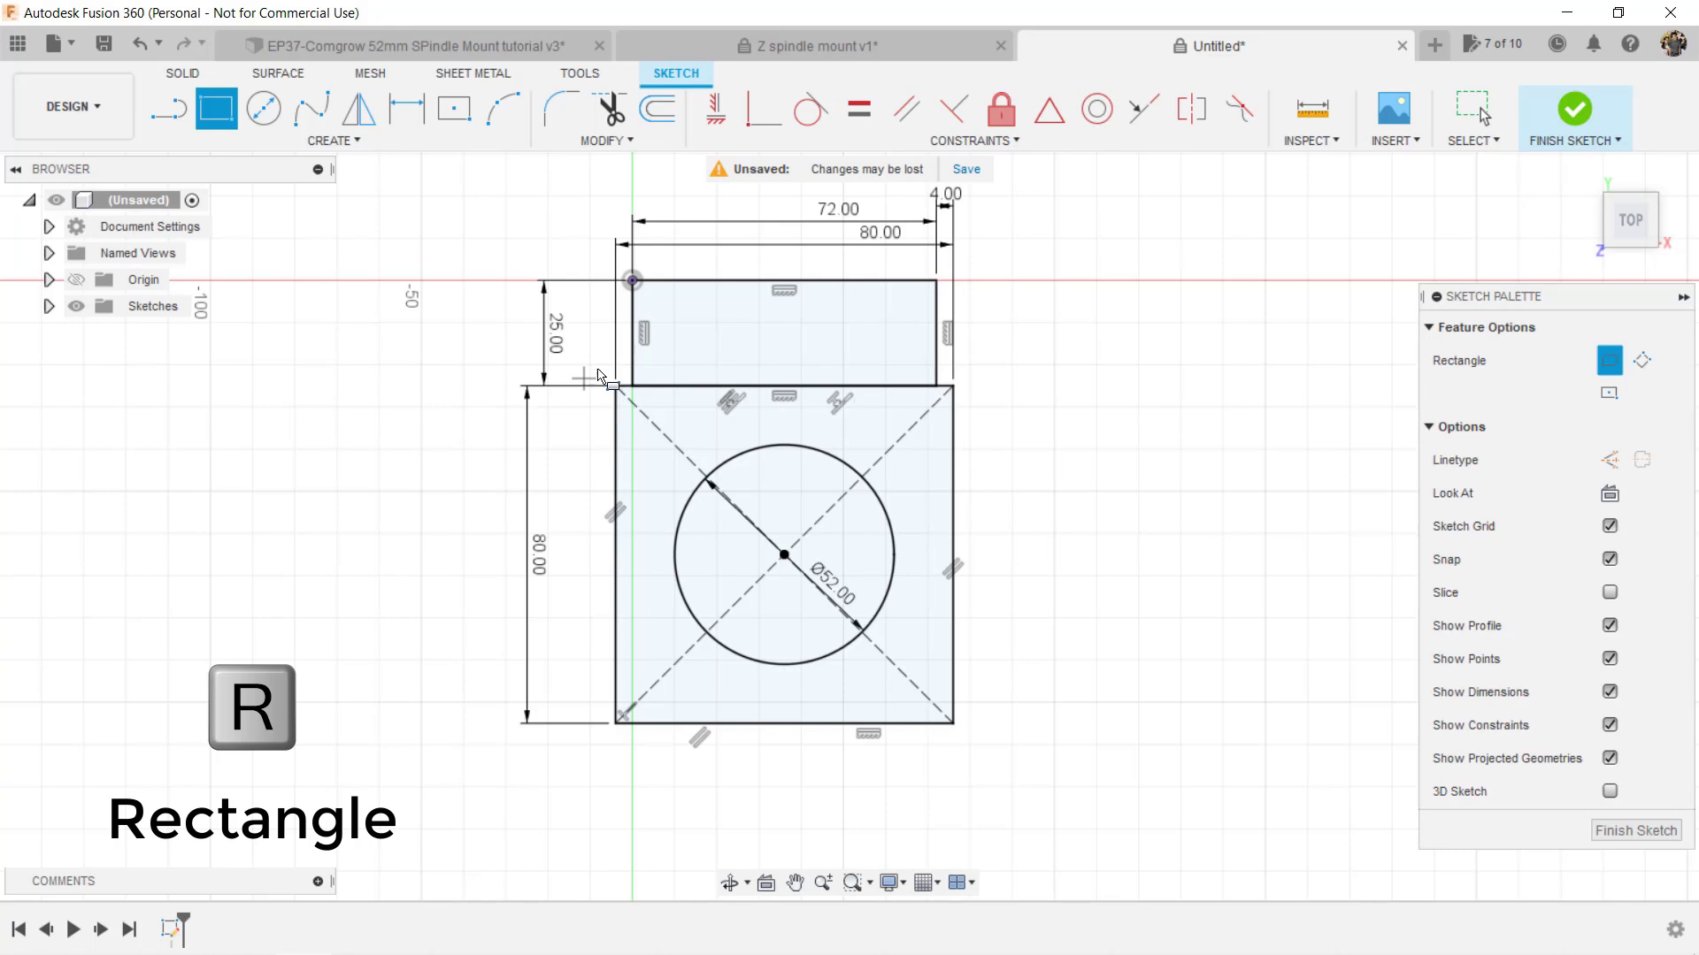
pyautogui.click(632, 385)
pyautogui.write('15')
pyautogui.press('Tab')
pyautogui.write('10.5')
pyautogui.press('Return')
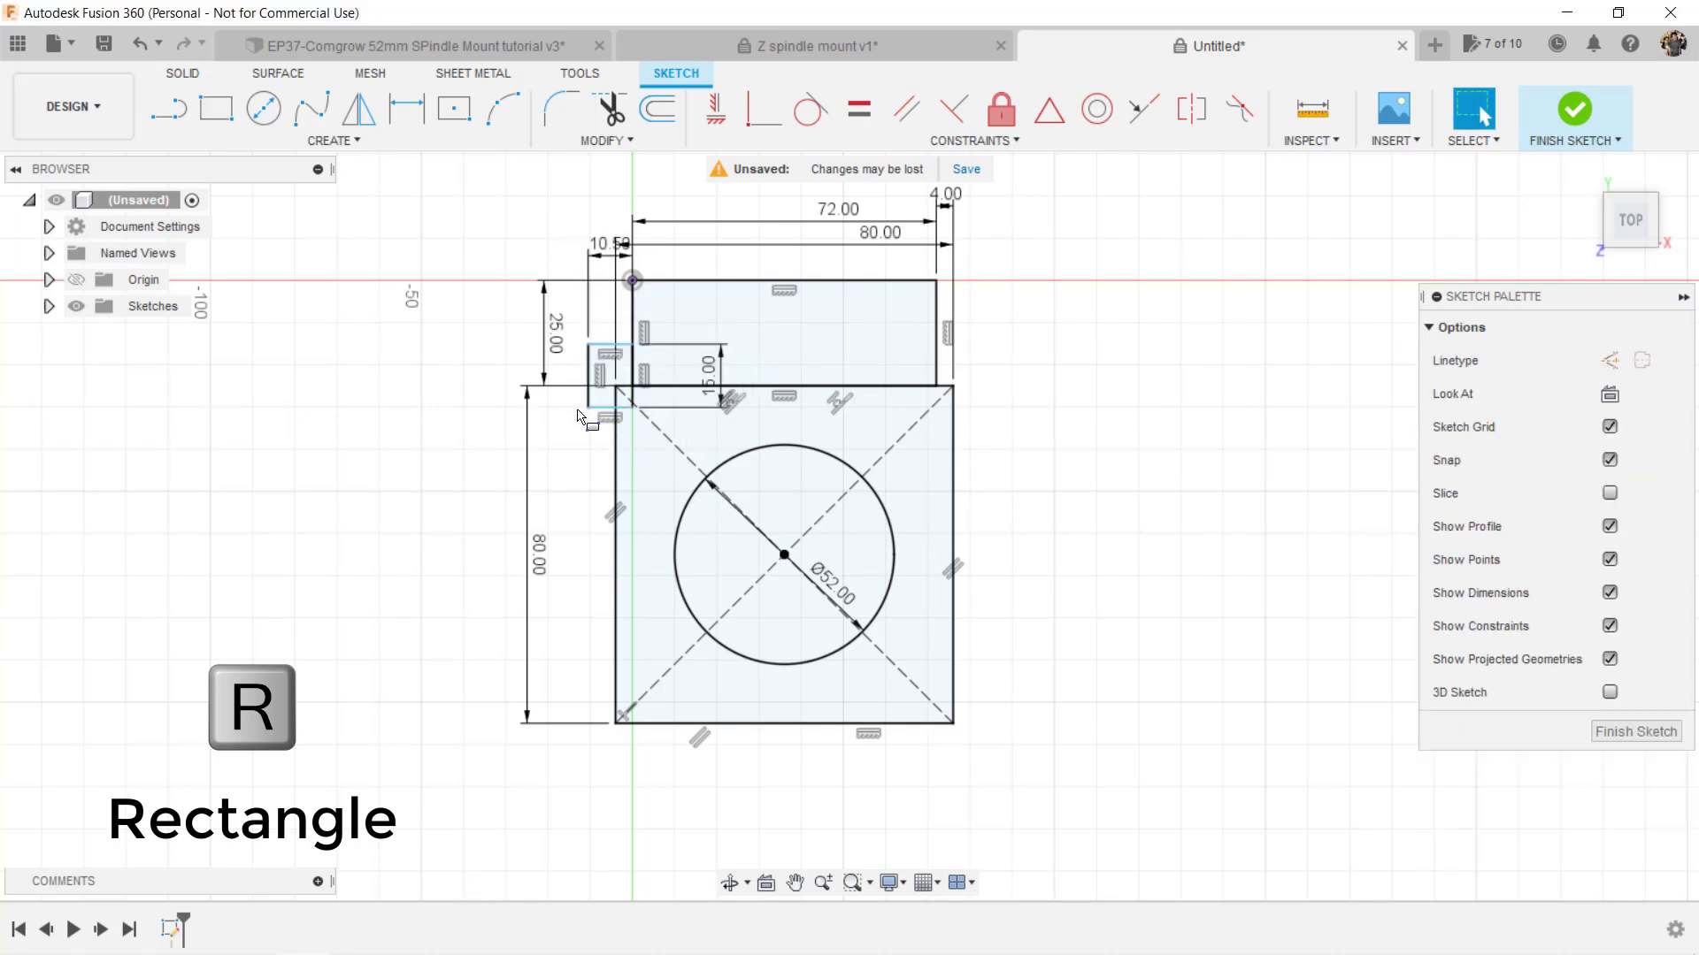
# Step: Dimension the tab's top edge 10 mm below the bar's top edge
pyautogui.press('d')
pyautogui.click(609, 344)
pyautogui.click(682, 283)
pyautogui.click(497, 310)
pyautogui.write('10')
pyautogui.press('Return')
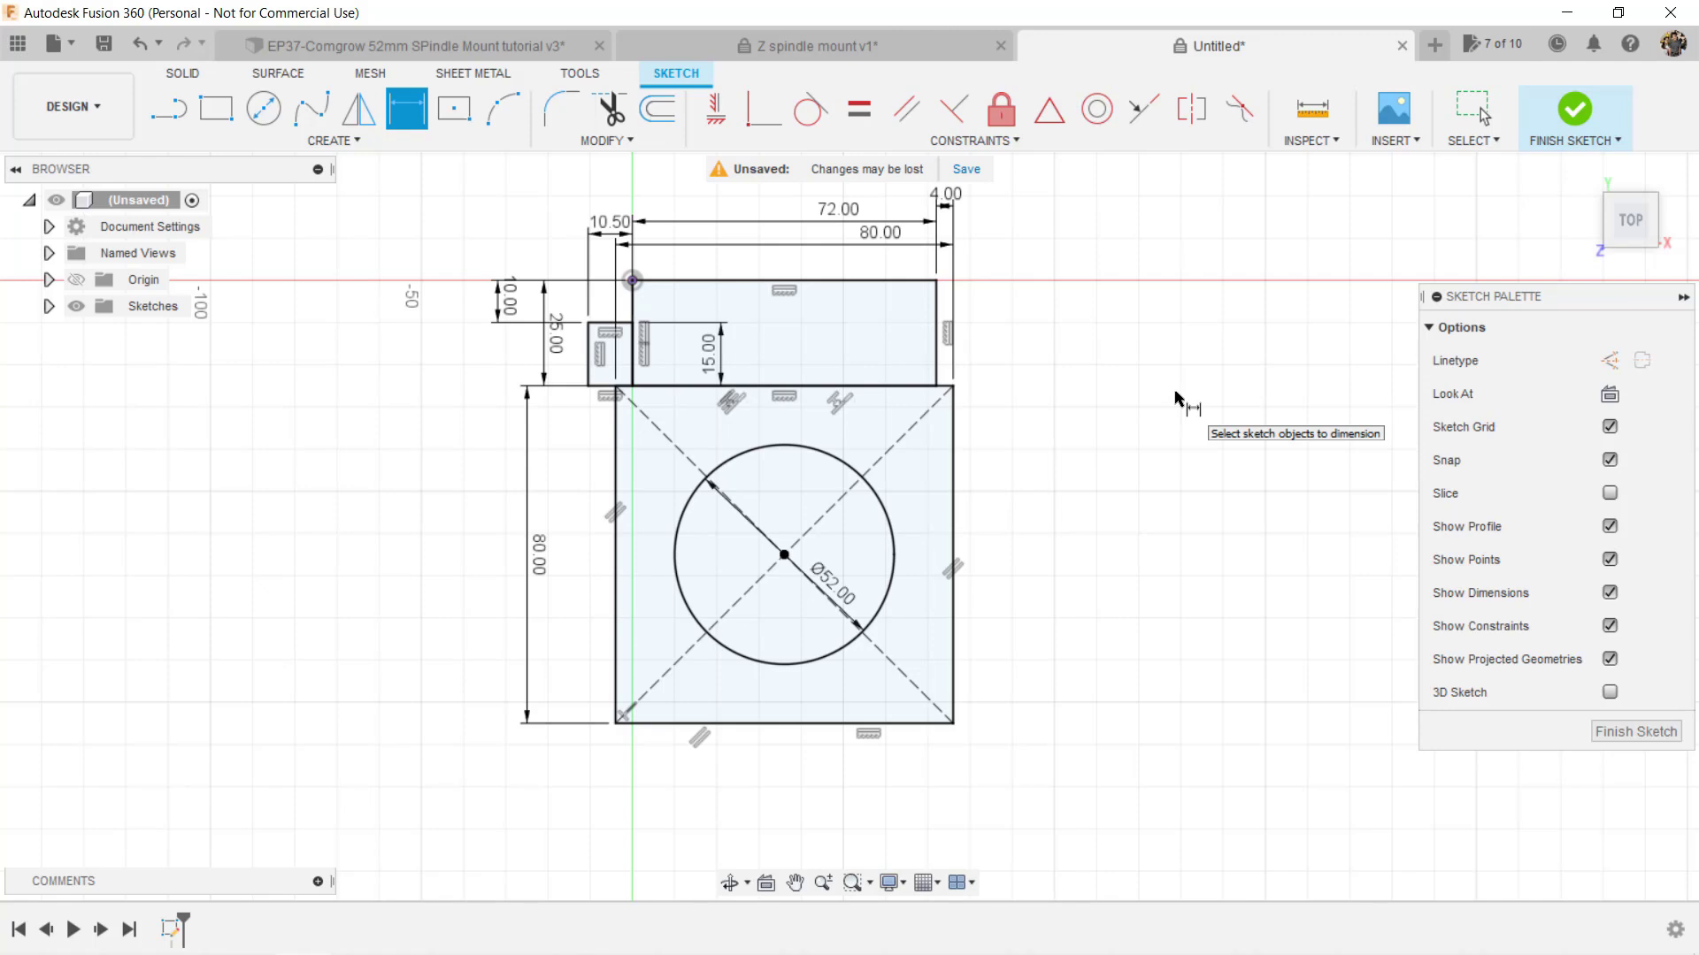
# Step: Place a 10 mm circle at the middle of the bar
pyautogui.press('c')
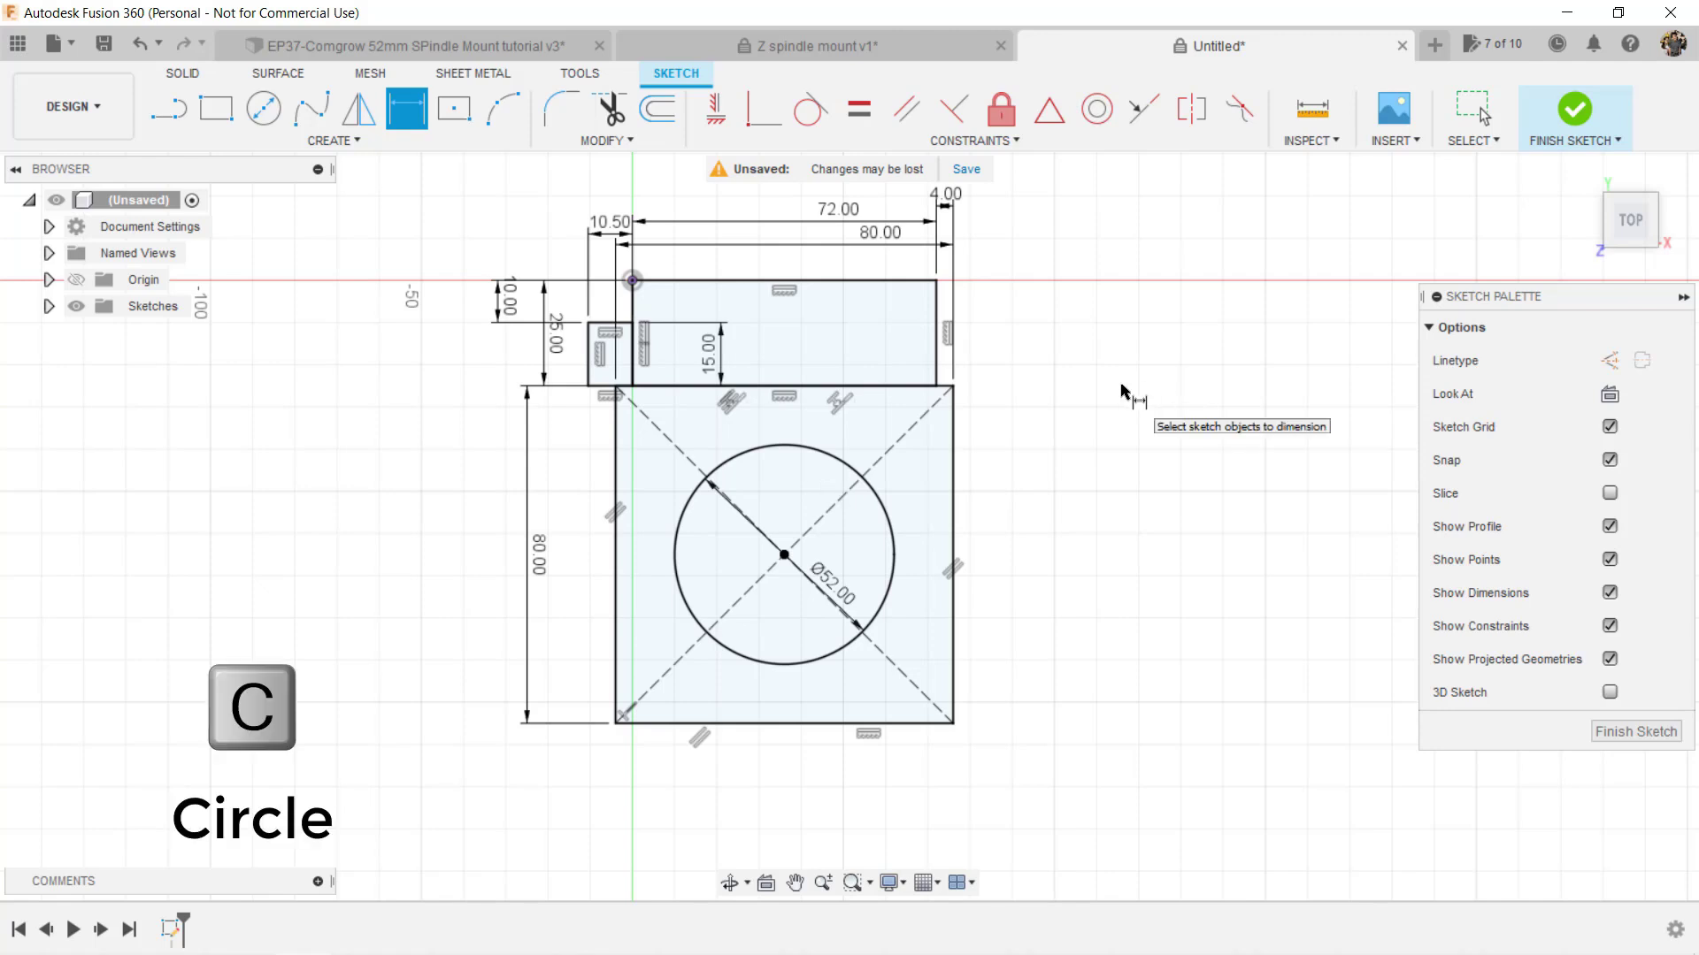
pyautogui.scroll(5, 1097, 393)
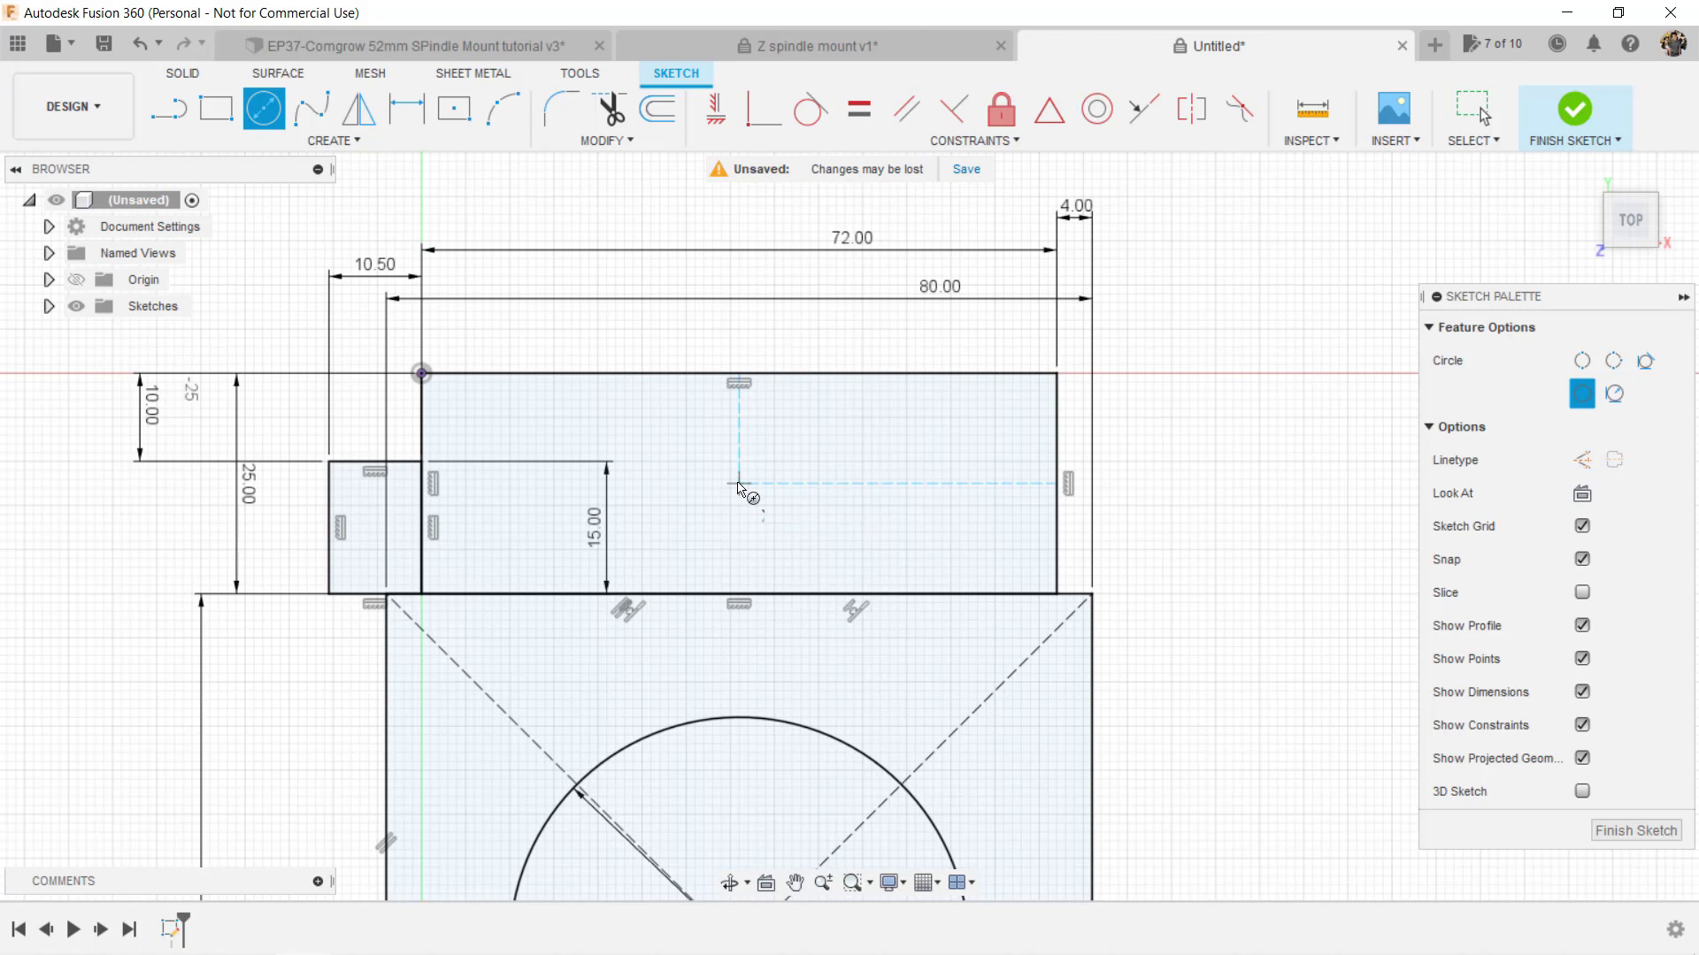
pyautogui.click(739, 484)
pyautogui.write('10')
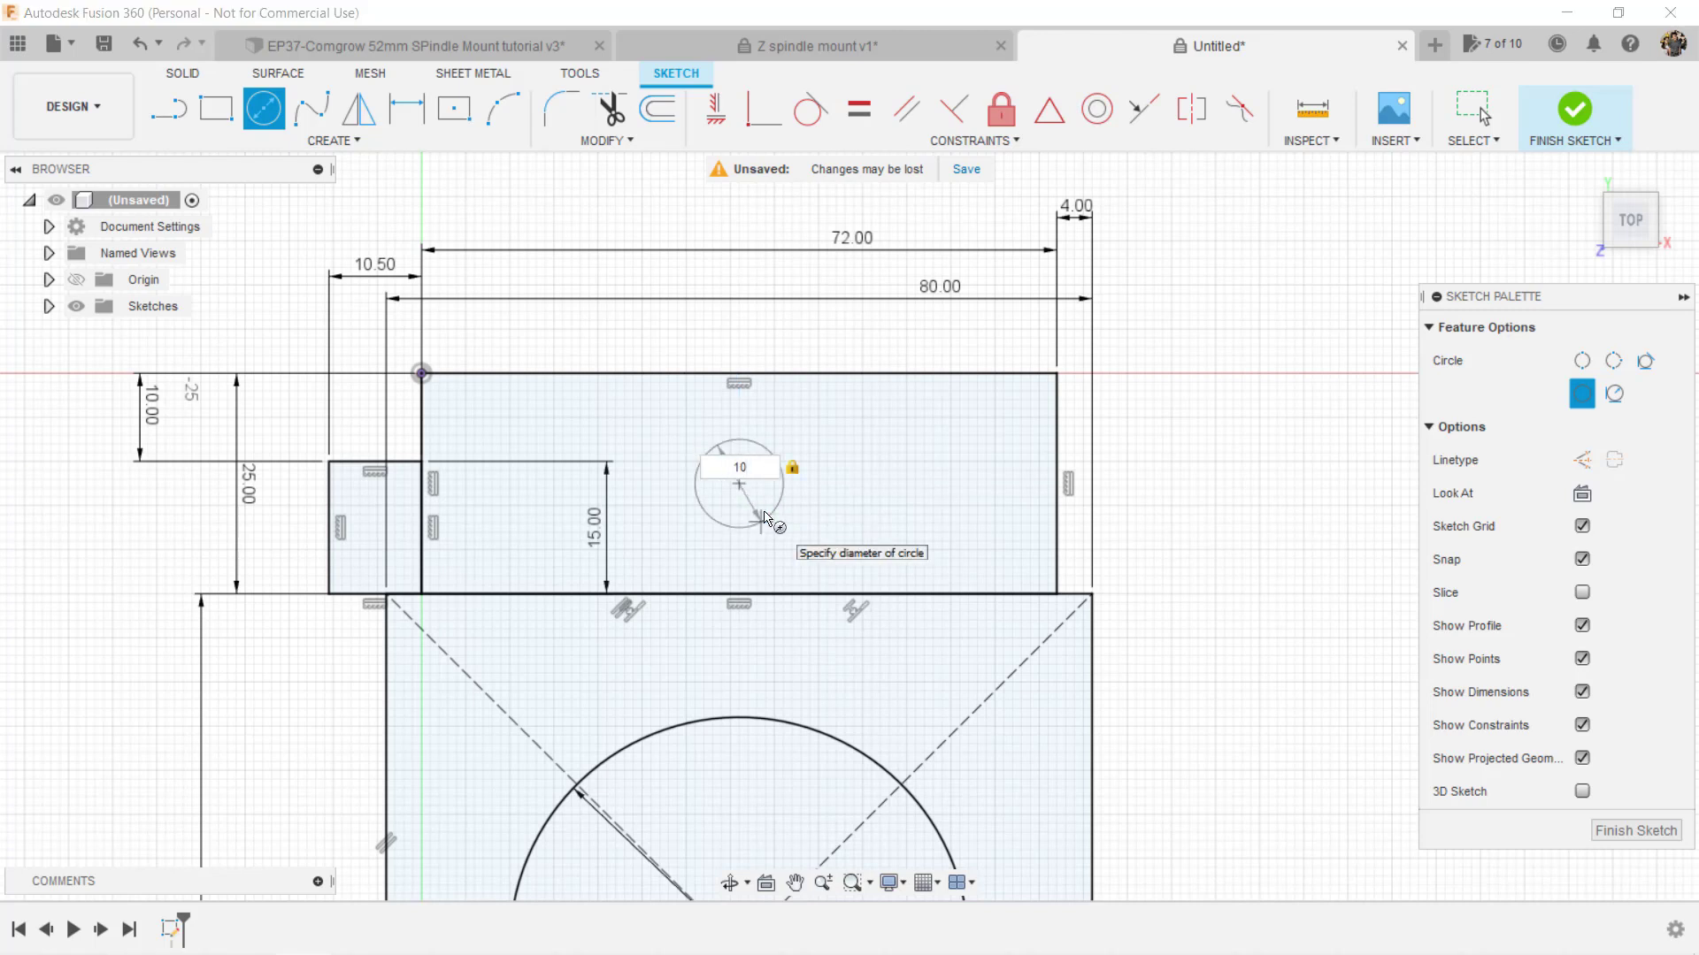
pyautogui.press('Return')
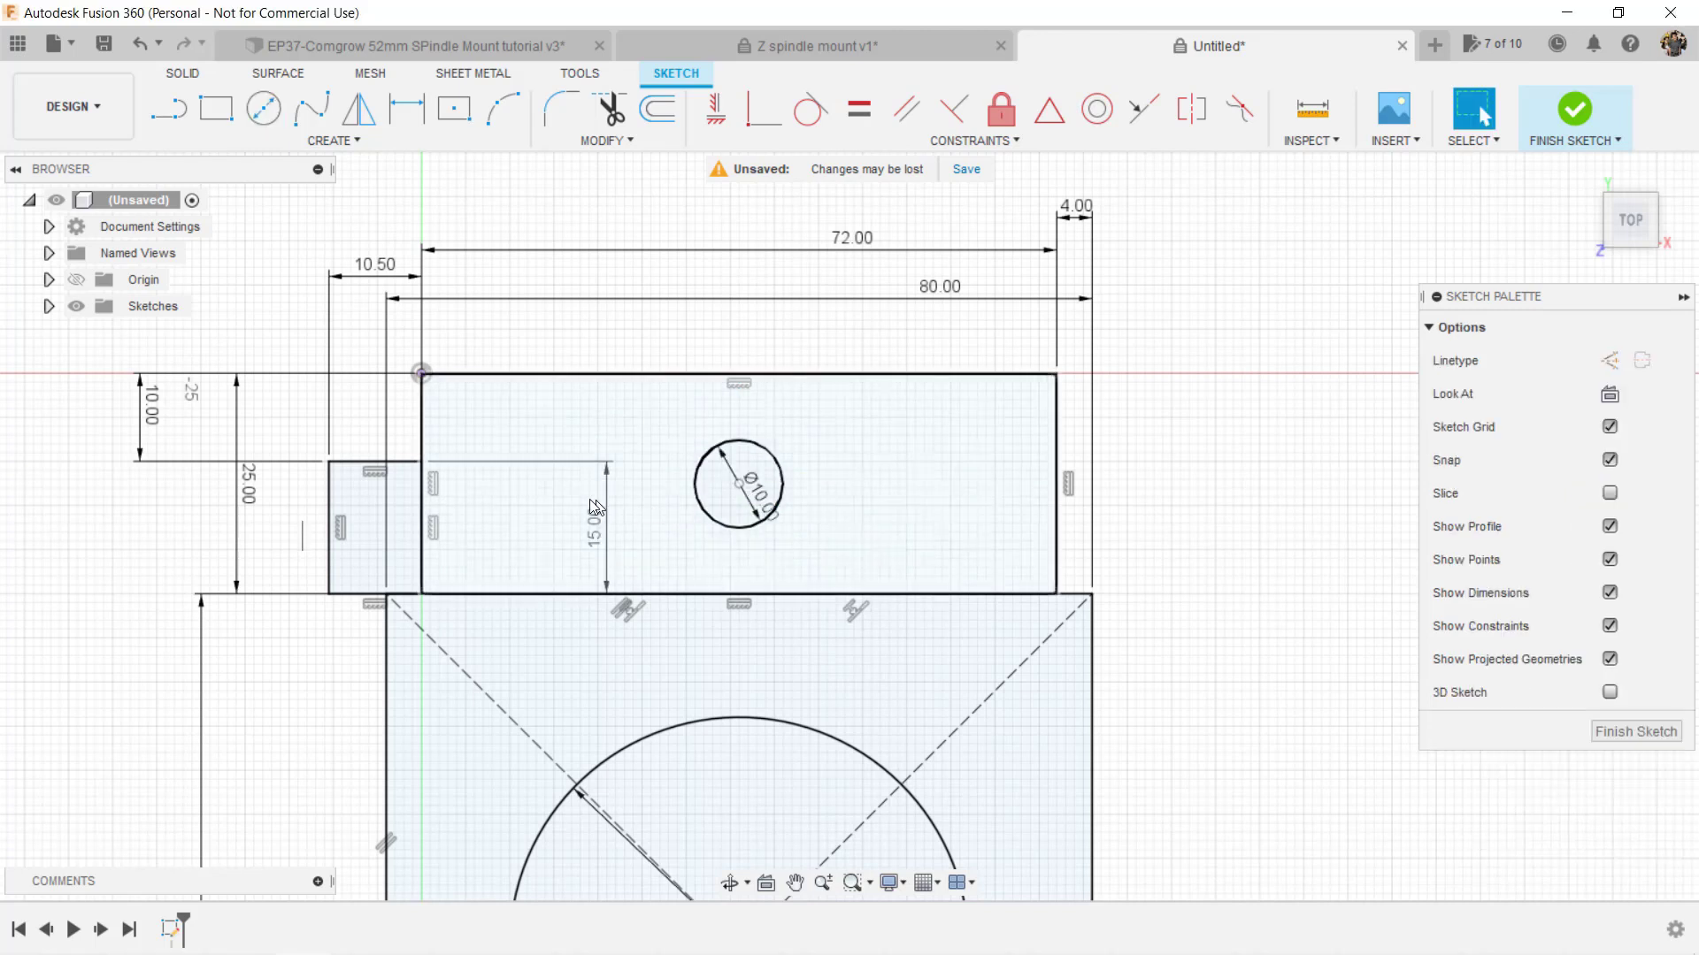
pyautogui.moveTo(595, 507); pyautogui.dragTo(301, 513)
# Step: Add 15 mm circles to the right and left of the 10 mm circle
pyautogui.press('c')
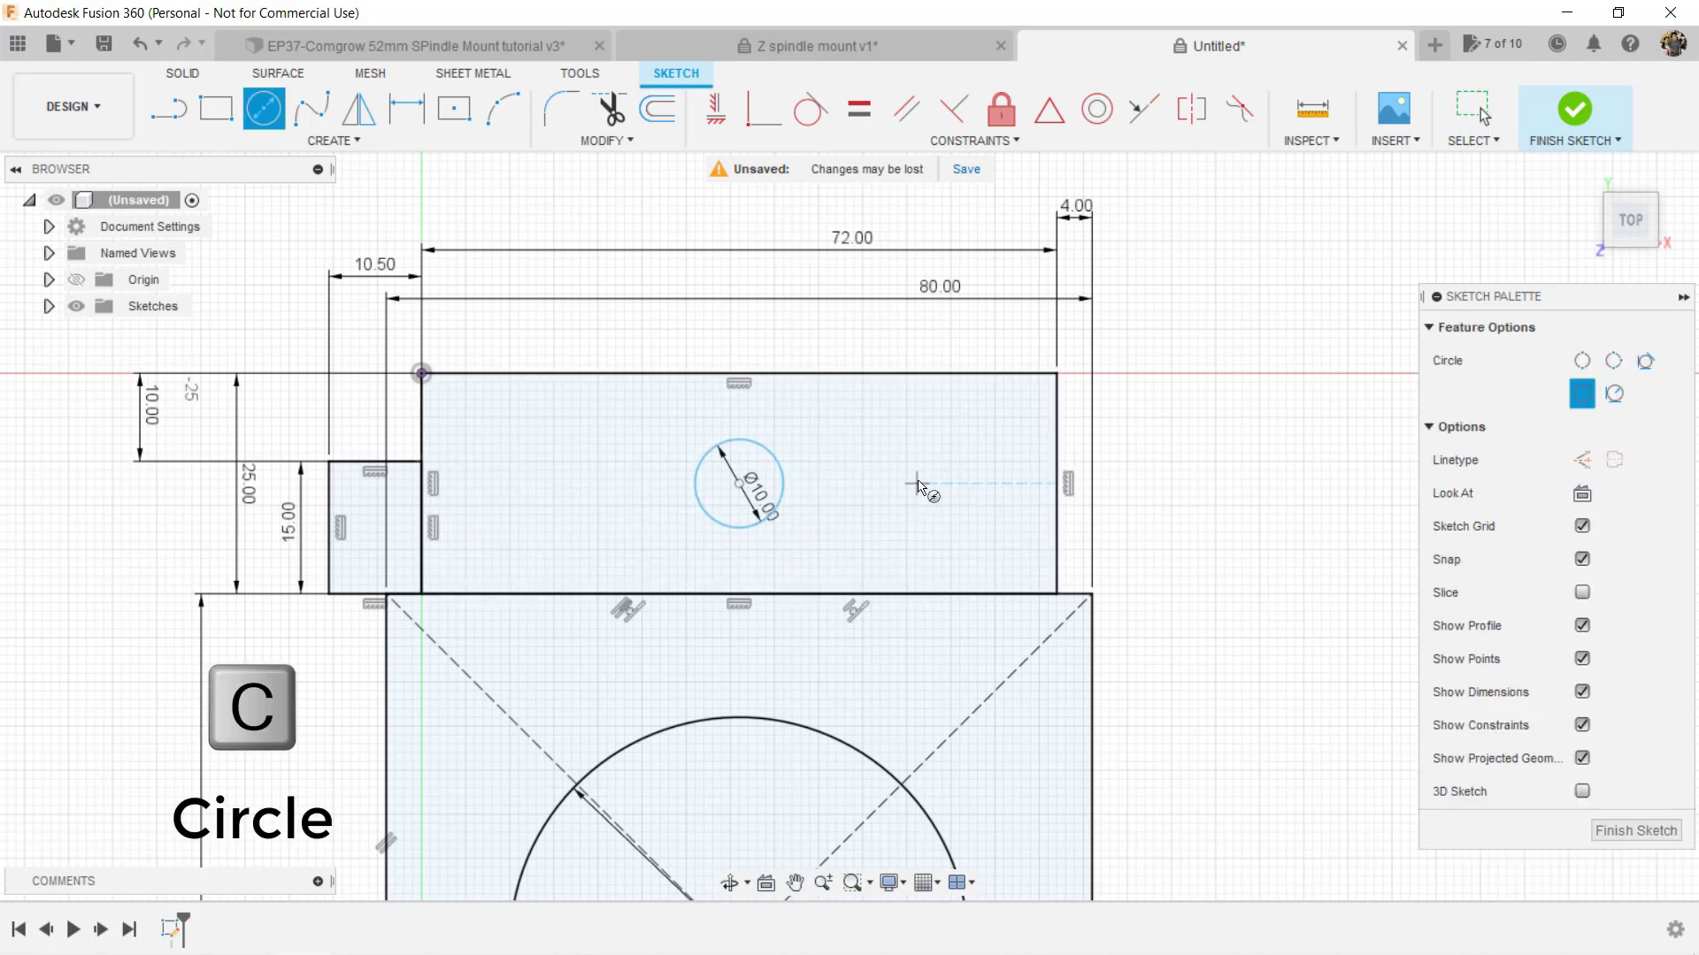
pyautogui.click(966, 484)
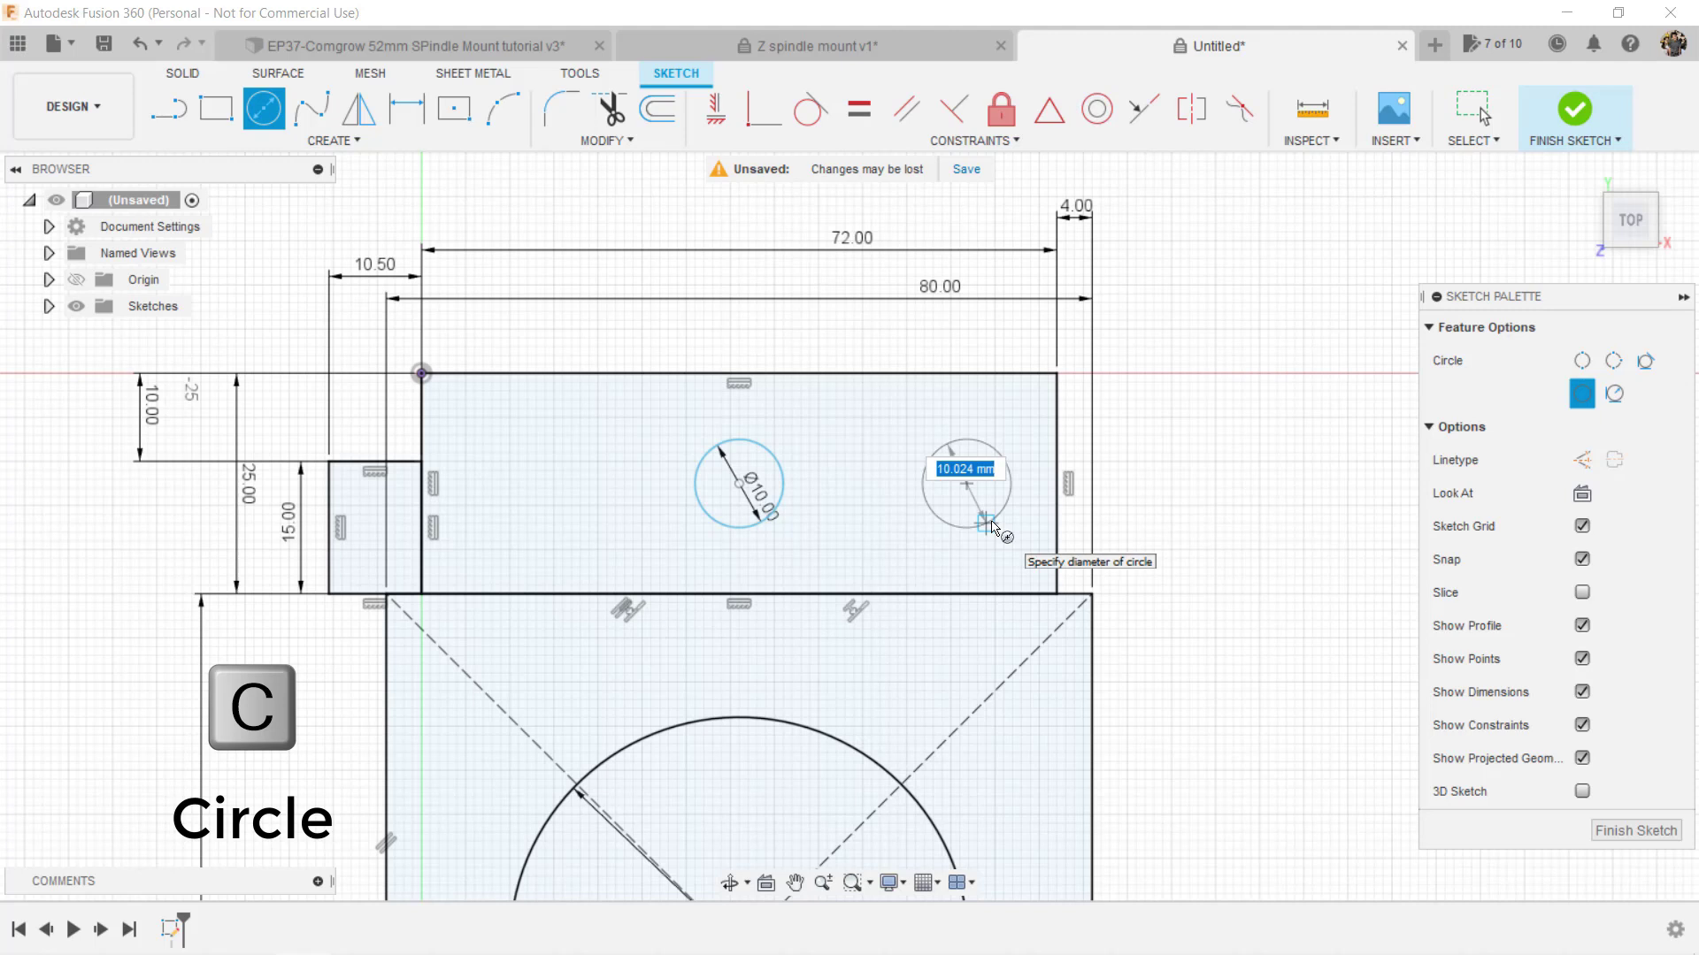
pyautogui.write('15')
pyautogui.press('Return')
pyautogui.press('Escape')
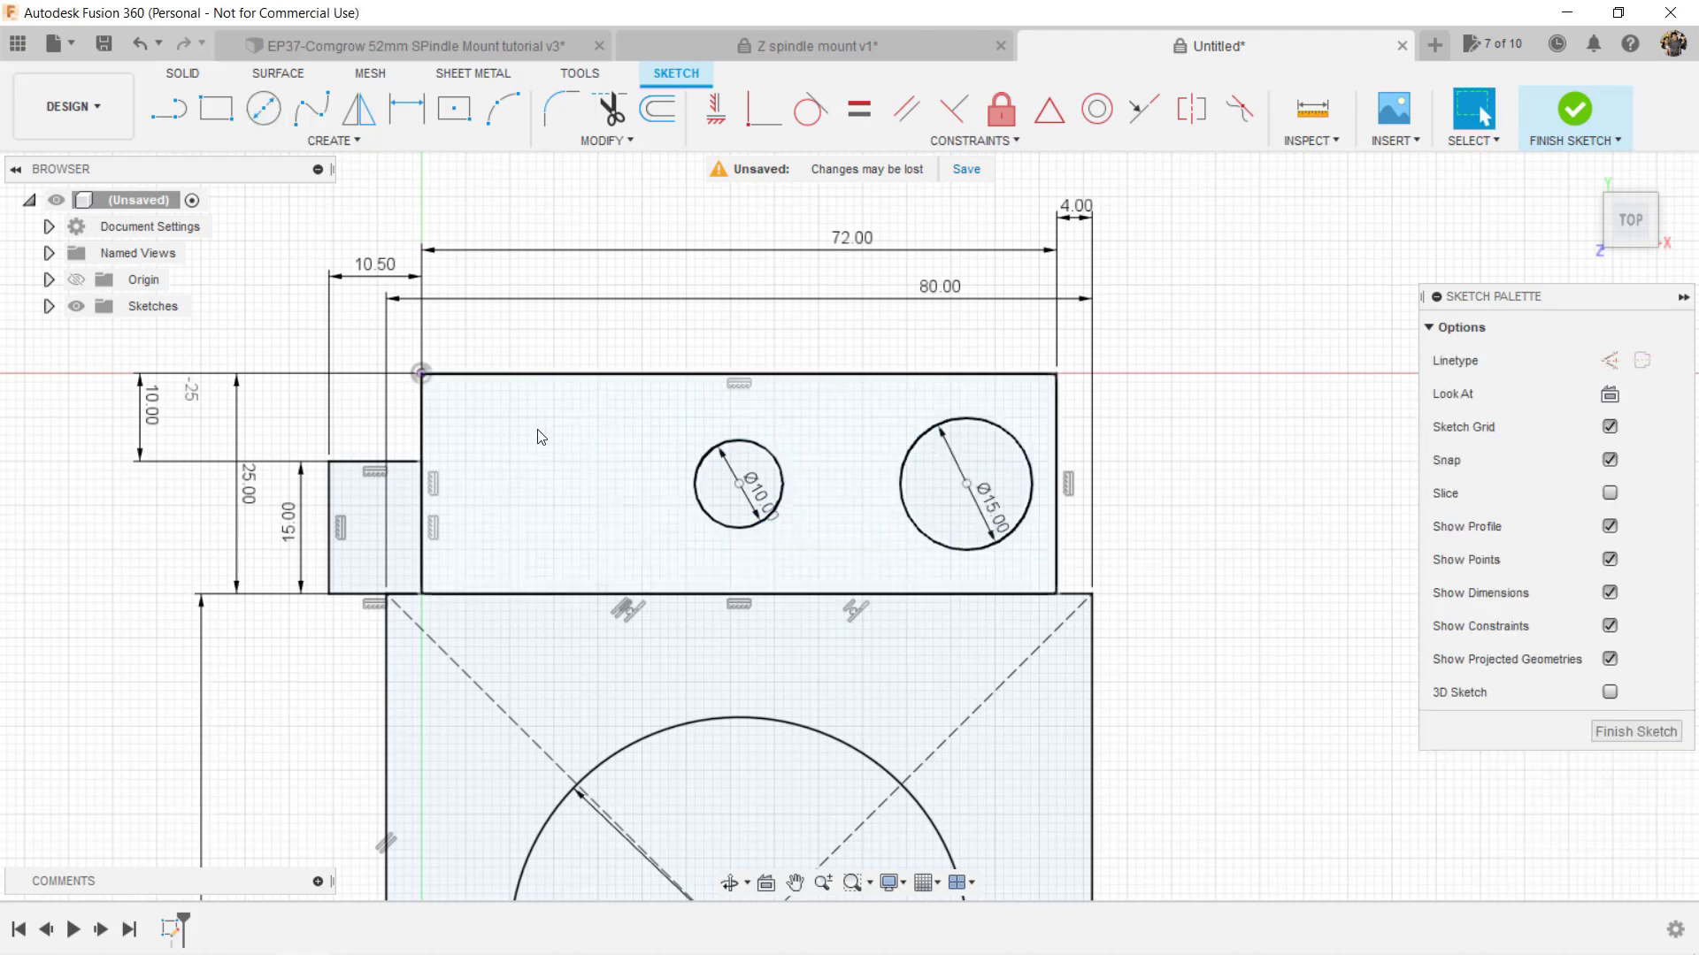
pyautogui.press('c')
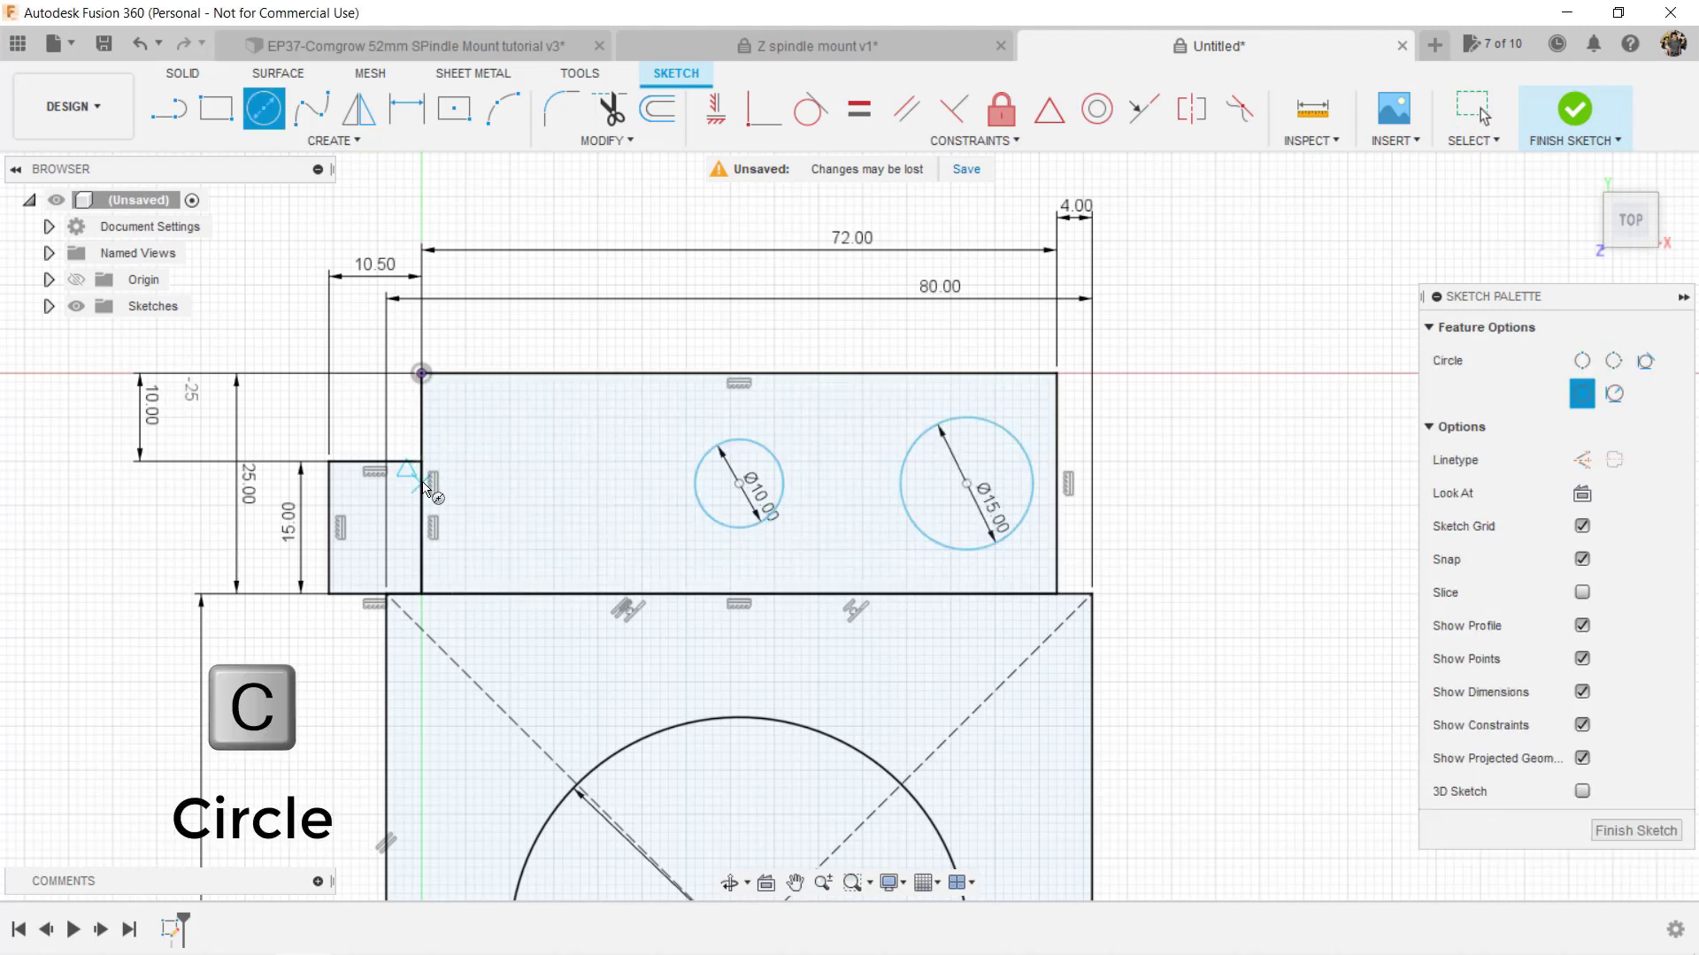
pyautogui.click(541, 484)
pyautogui.write('15')
pyautogui.press('Return')
pyautogui.press('Escape')
# Step: Dimension the two outer circle centres 51 mm apart
pyautogui.press('d')
pyautogui.click(542, 484)
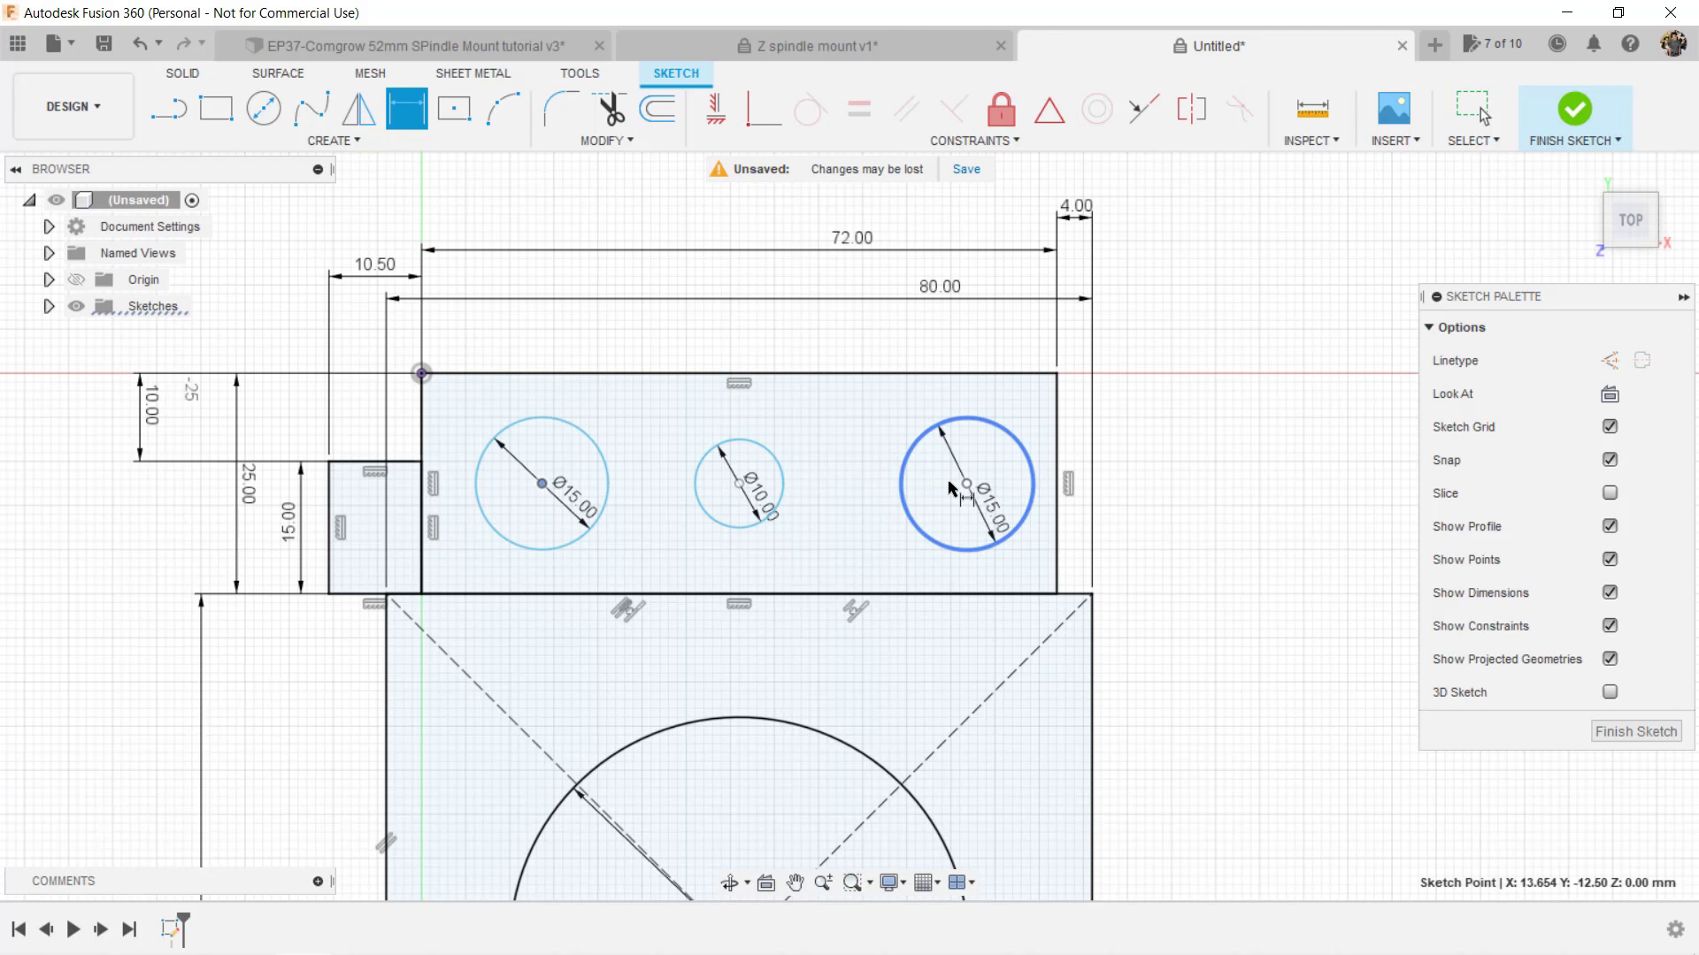
pyautogui.click(950, 484)
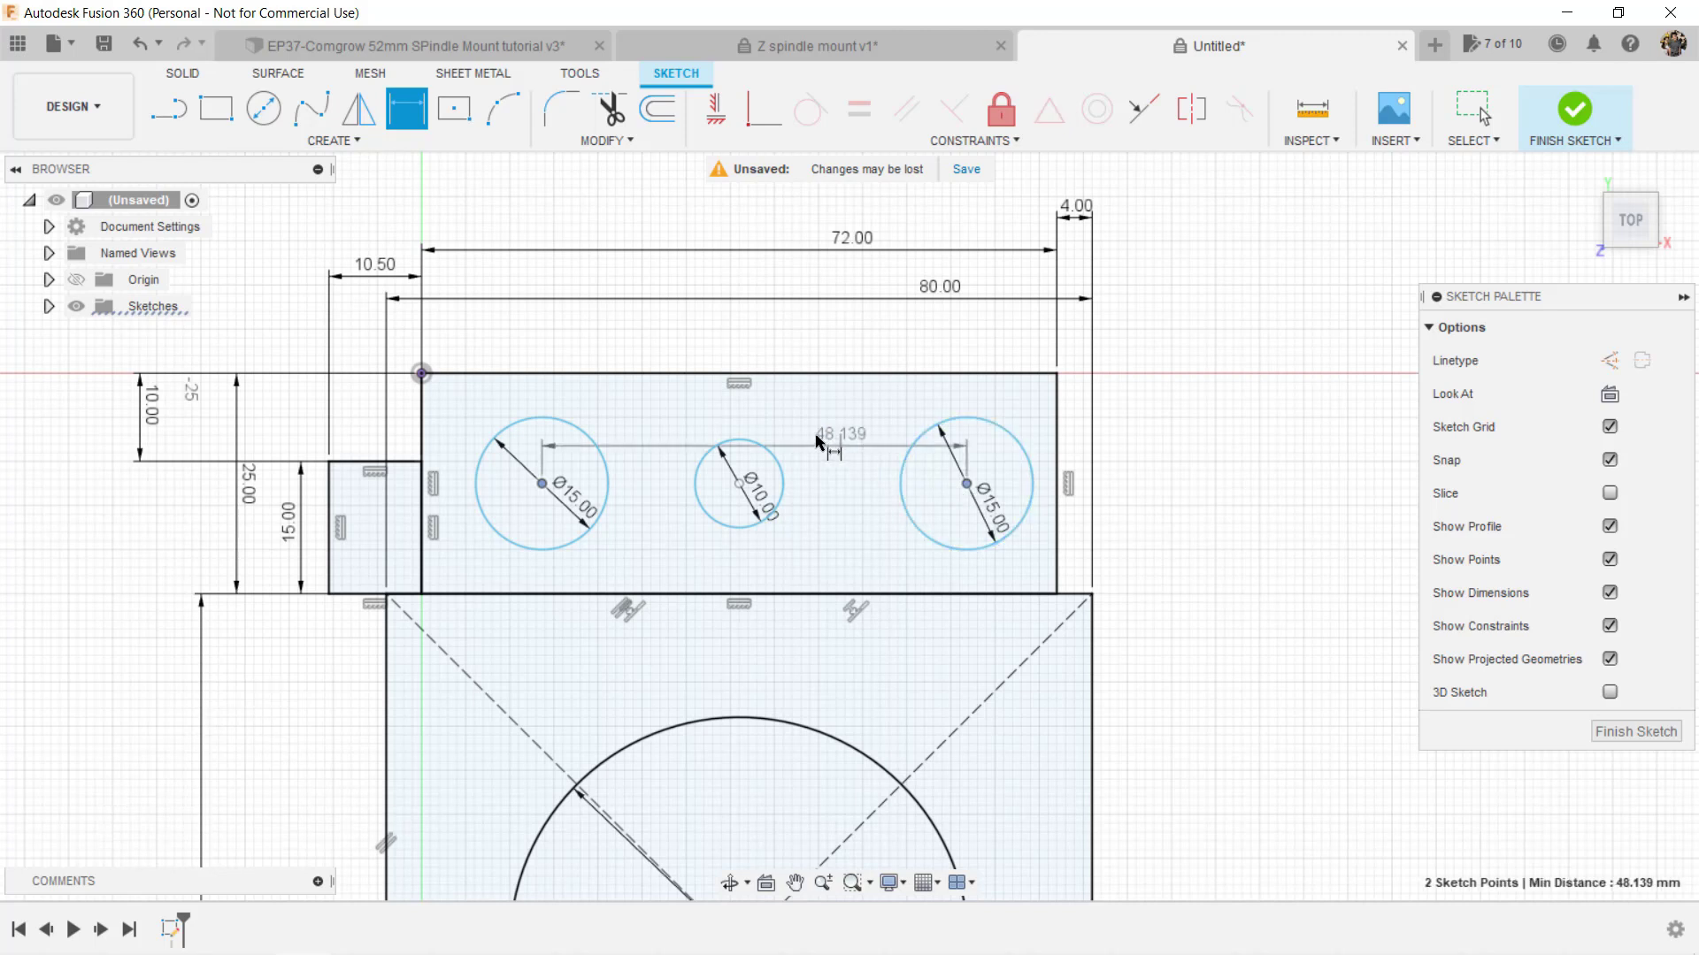
pyautogui.click(751, 414)
pyautogui.write('51')
pyautogui.press('Return')
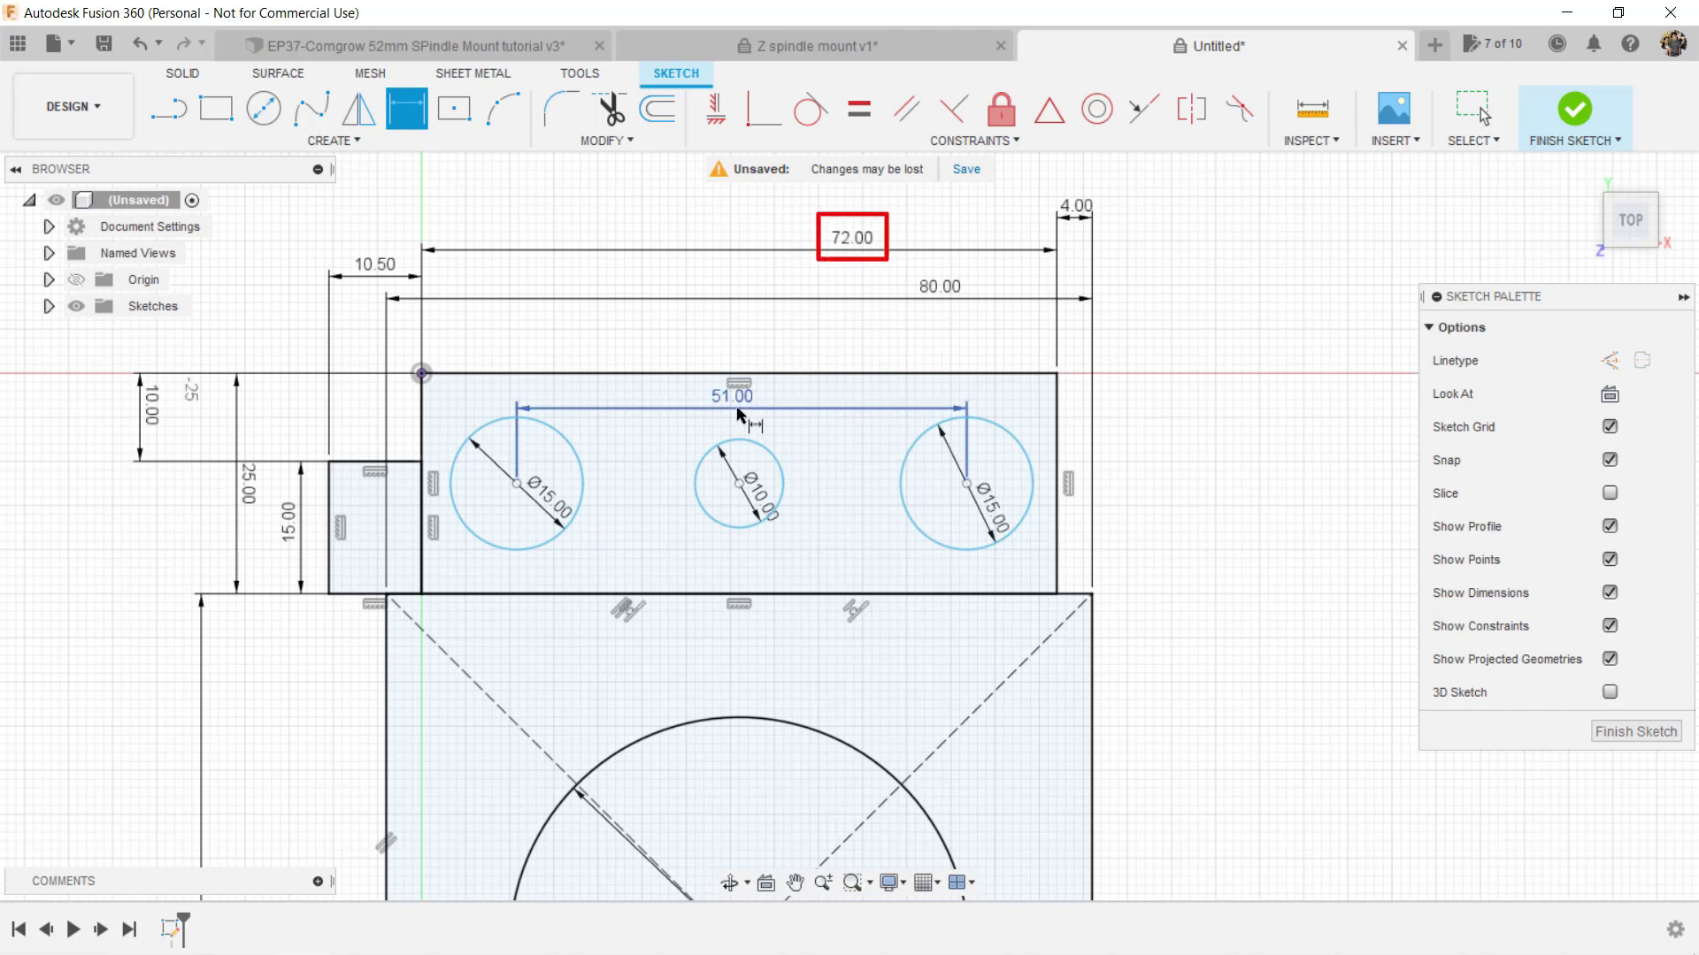
pyautogui.press('Escape')
# Step: Dimension the outer holes 10.5 mm from each strip end and the middle hole 36 mm from the right
pyautogui.press('d')
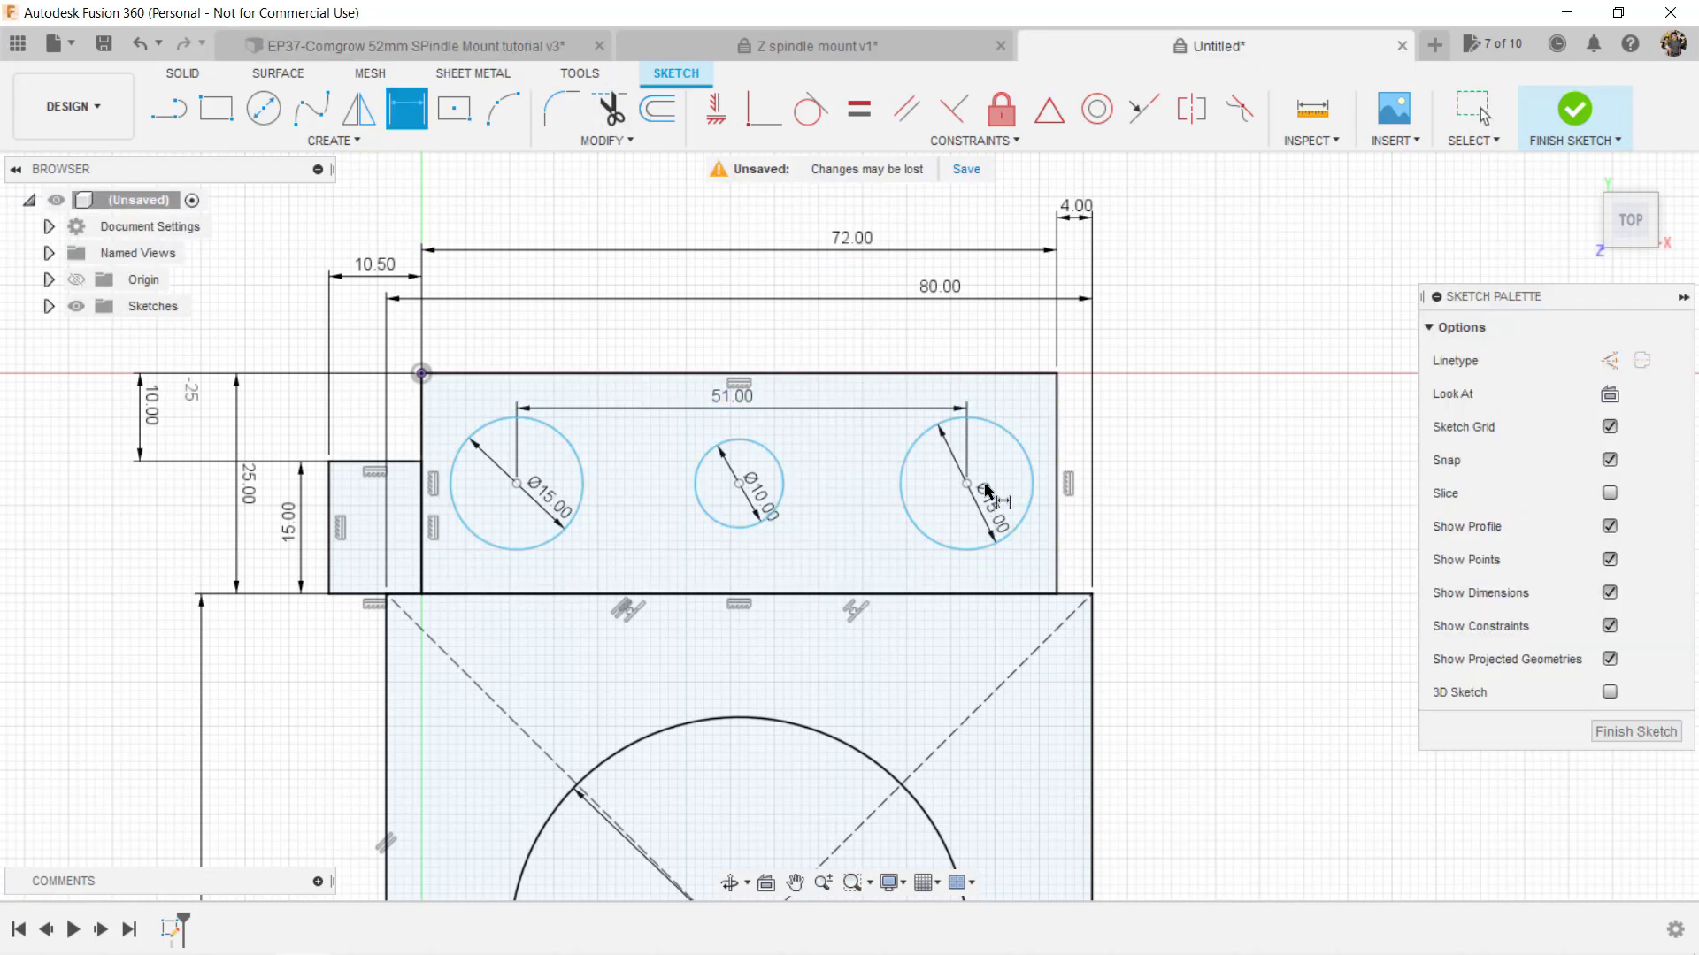
pyautogui.click(1058, 489)
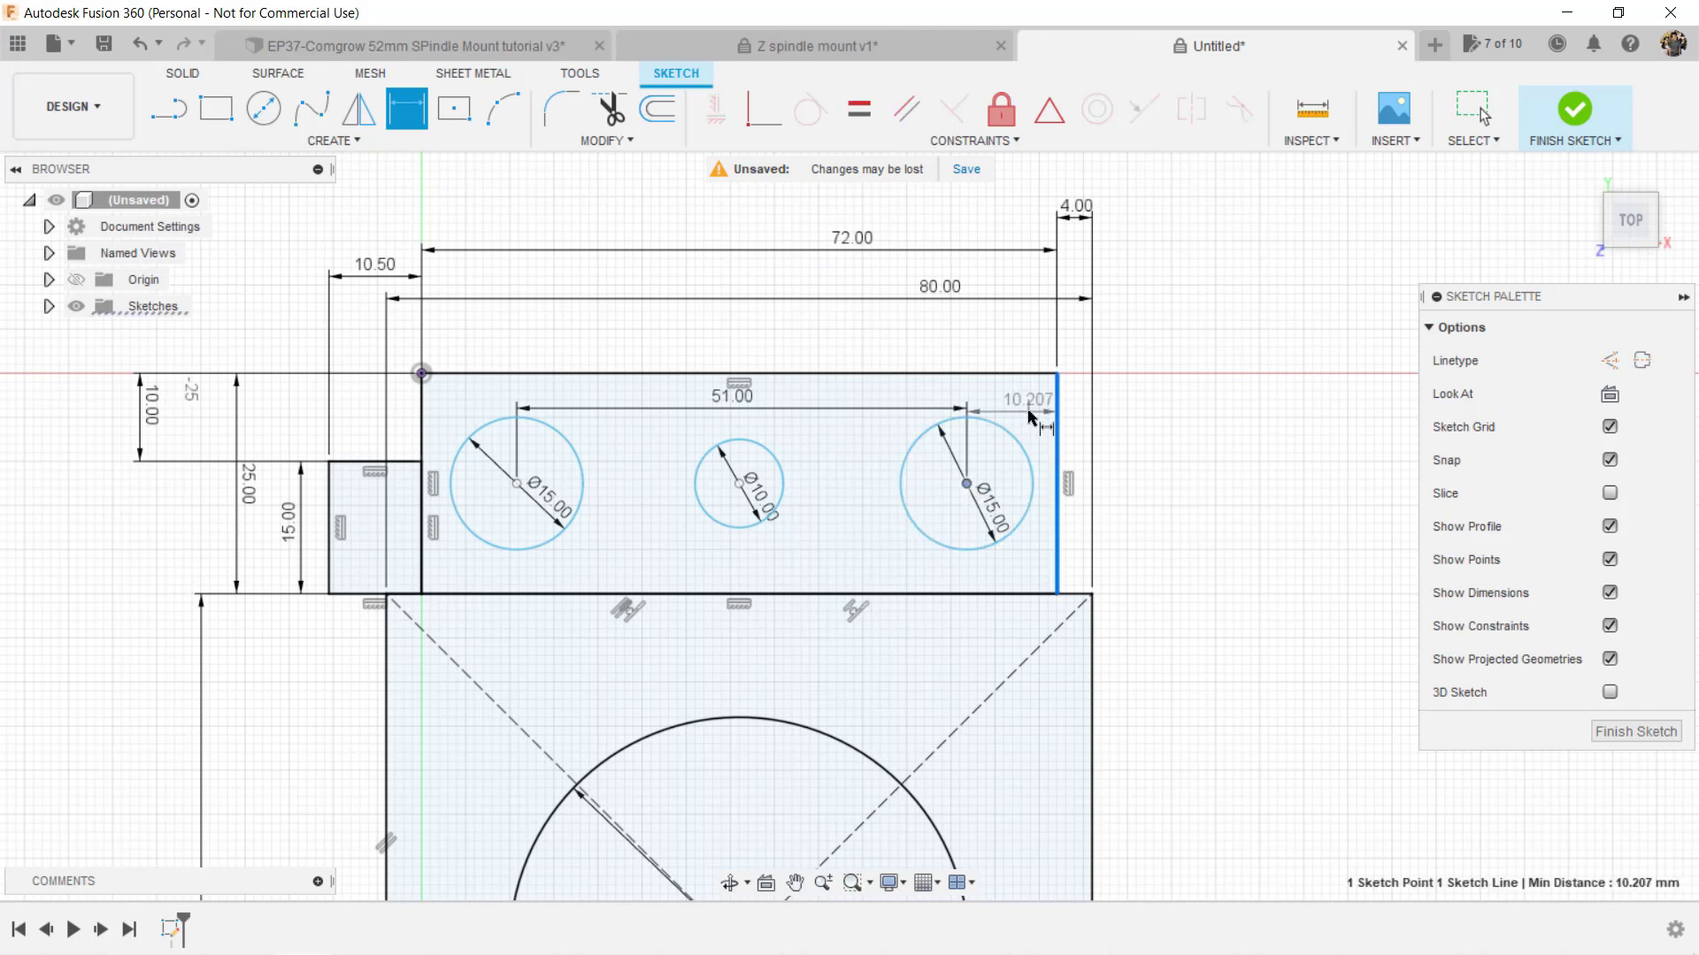
pyautogui.click(1031, 410)
pyautogui.write('10.5')
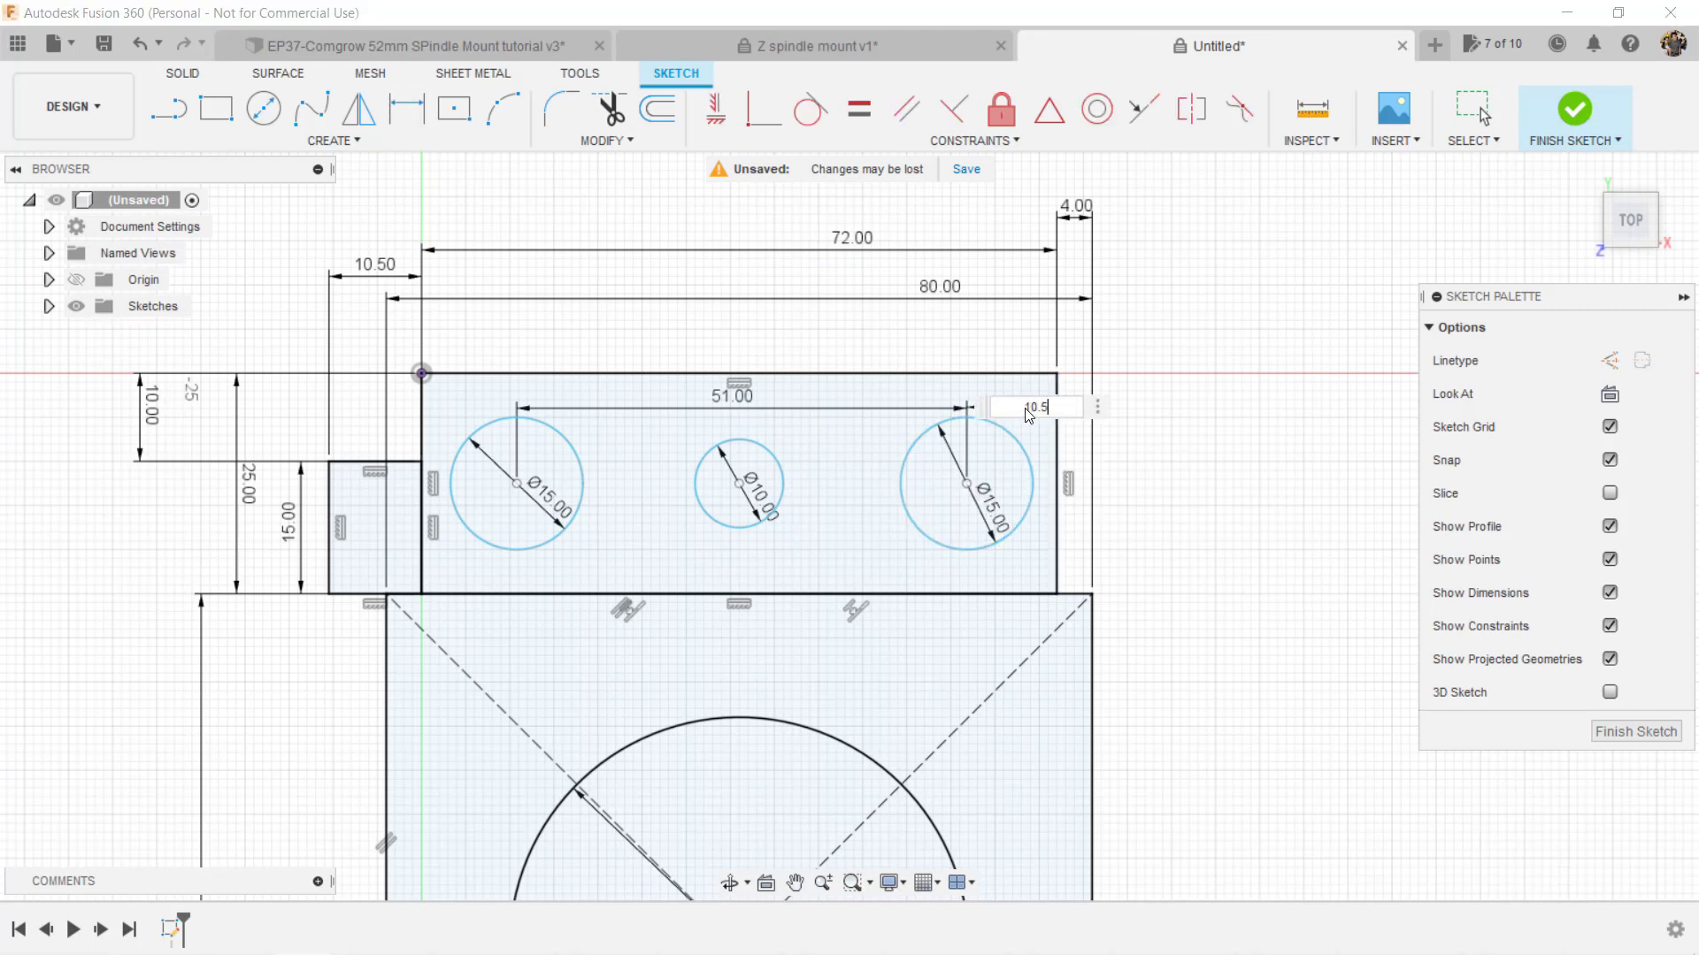
pyautogui.press('Return')
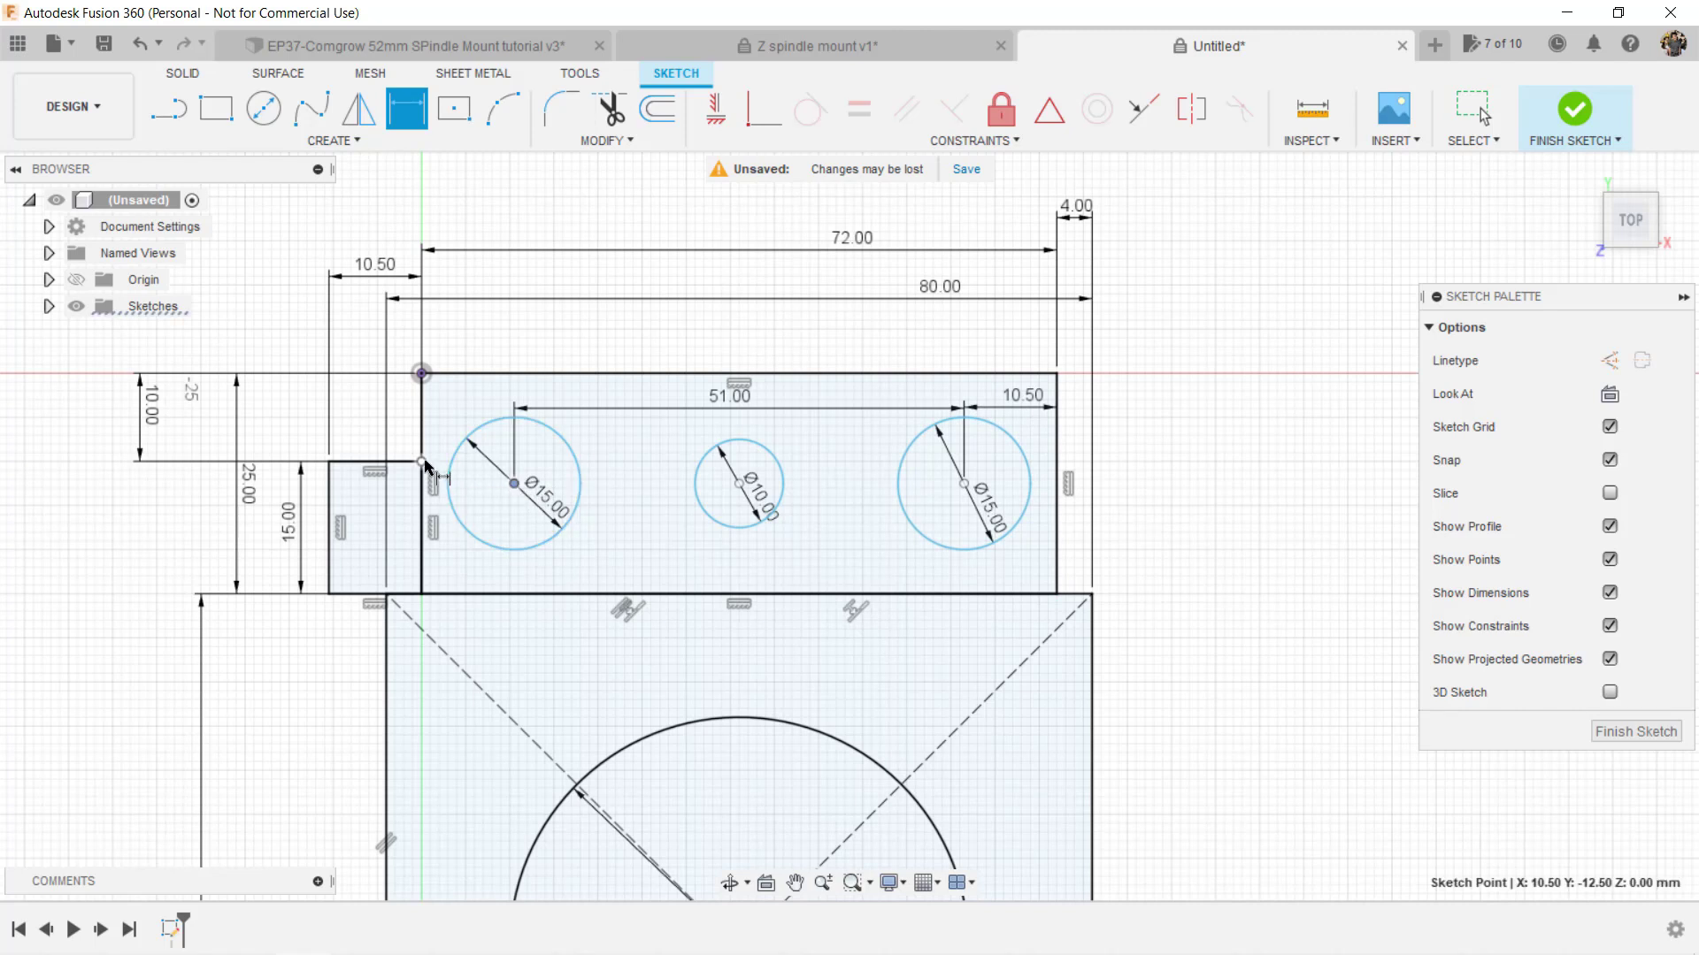
pyautogui.click(422, 463)
pyautogui.click(514, 483)
pyautogui.click(467, 398)
pyautogui.press('Return')
pyautogui.click(1057, 490)
pyautogui.click(856, 345)
pyautogui.press('Return')
# Step: Set the right and middle holes 12.5 mm above the strip's bottom edge
pyautogui.click(964, 483)
pyautogui.click(942, 594)
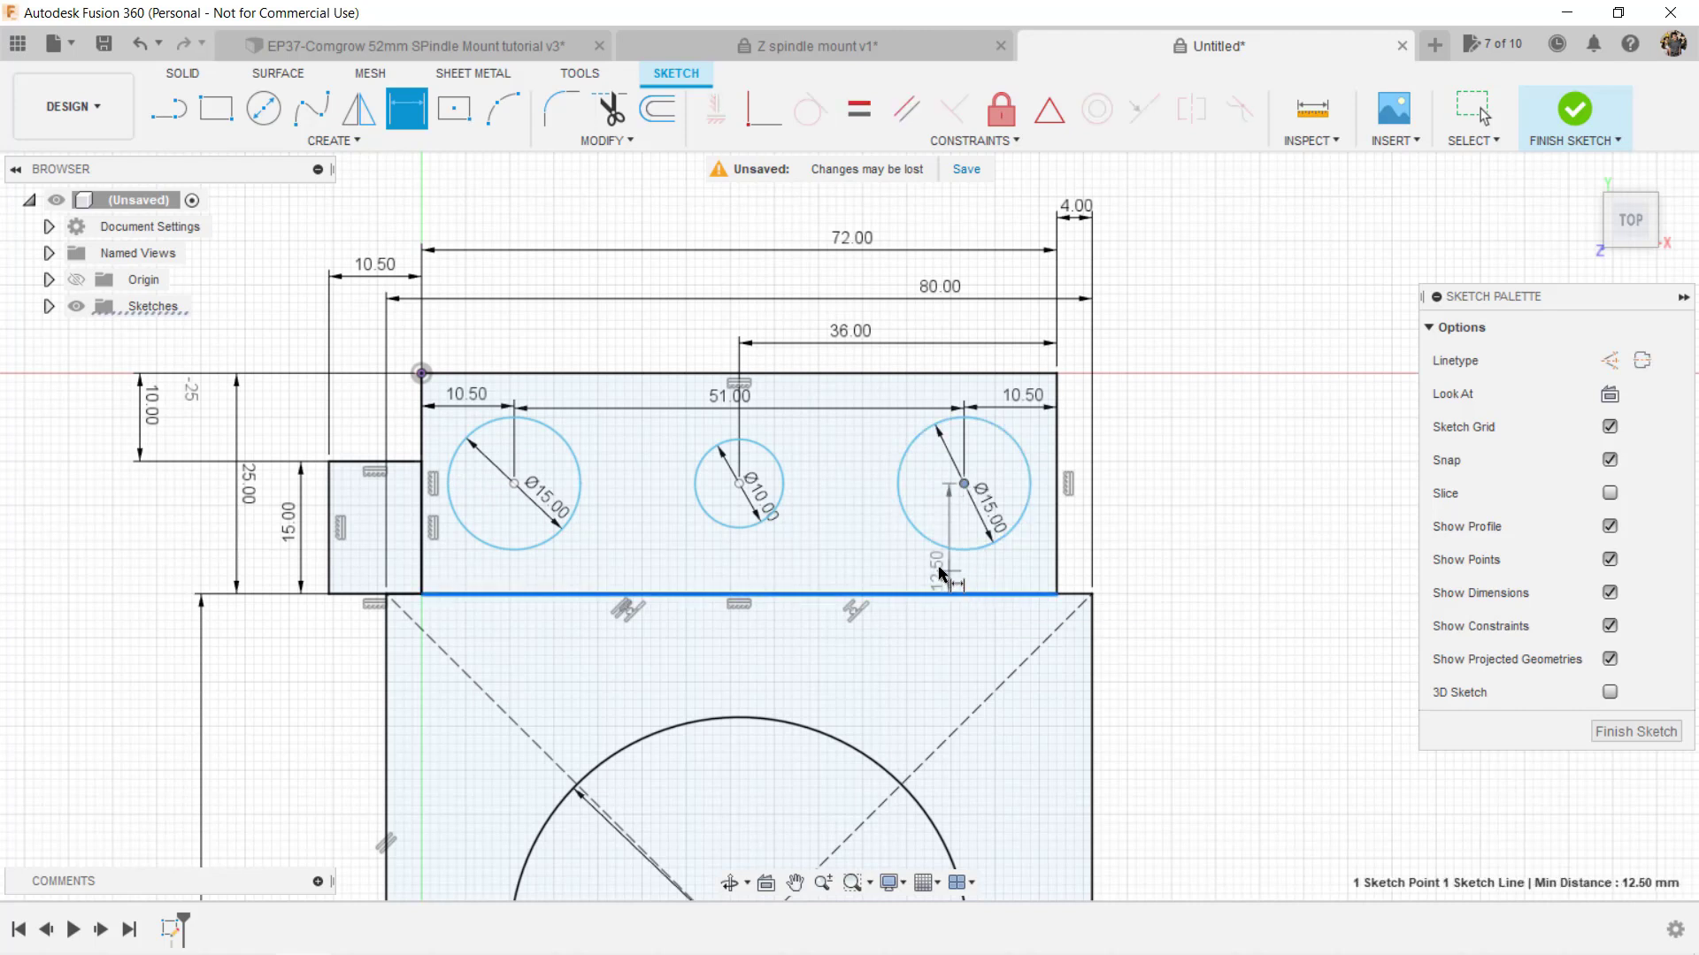
pyautogui.click(879, 563)
pyautogui.press('Return')
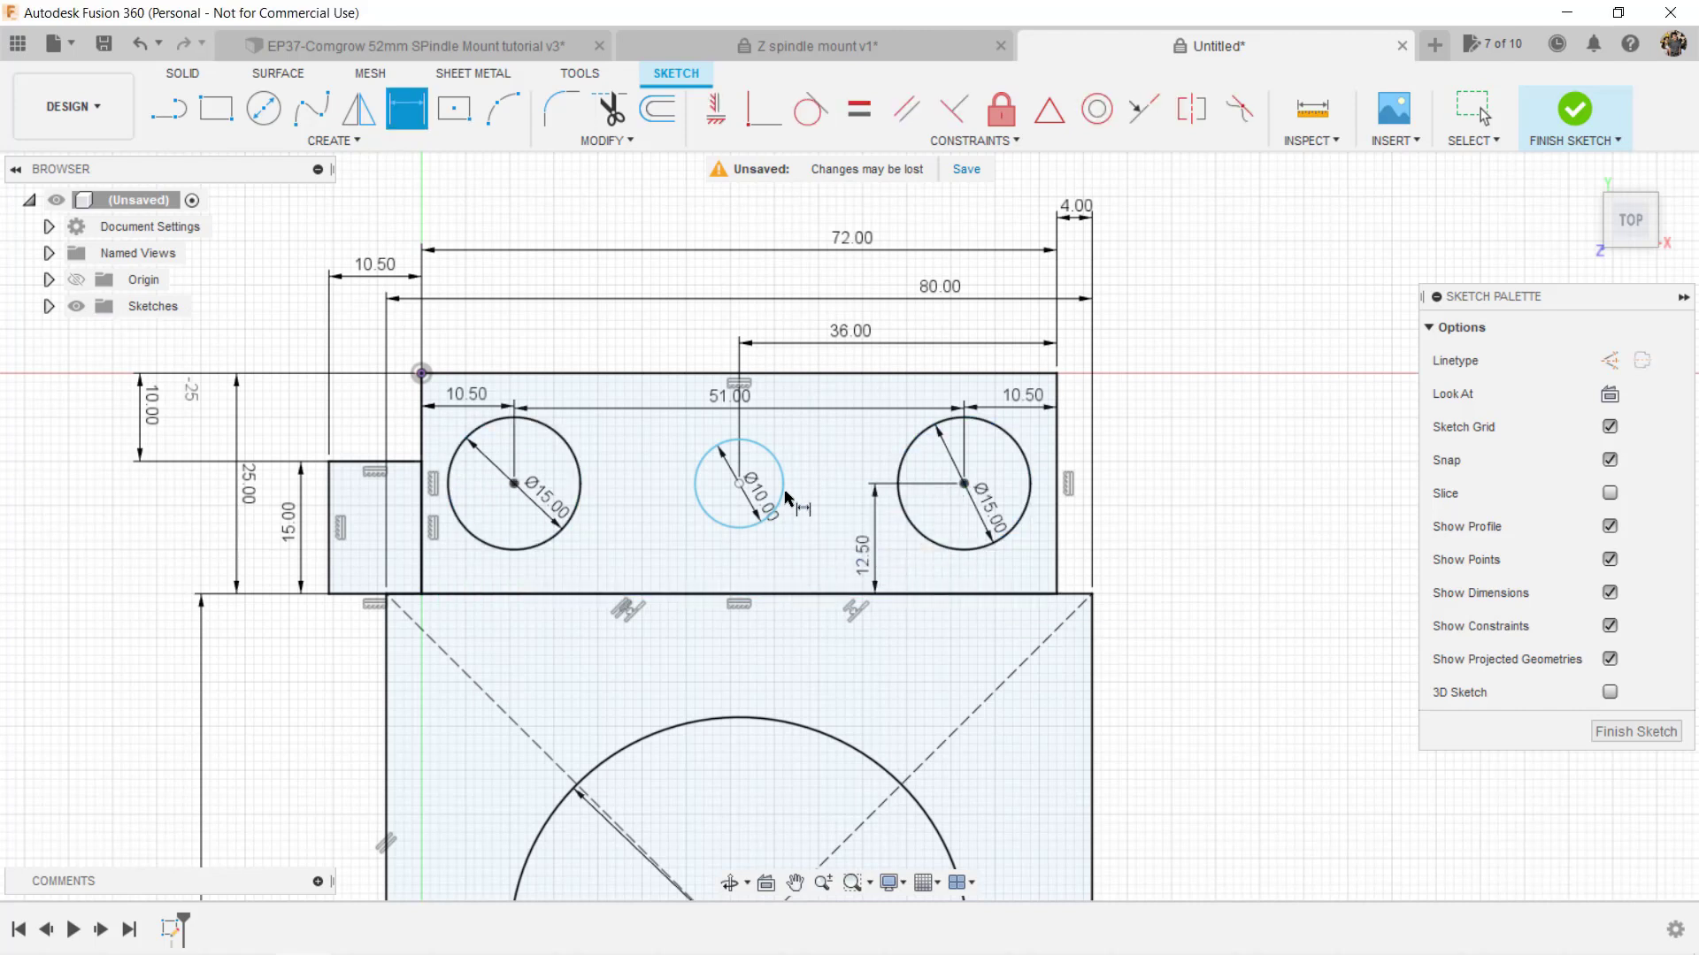
pyautogui.click(739, 592)
pyautogui.click(798, 541)
pyautogui.press('Return')
pyautogui.scroll(-3, 1292, 493)
pyautogui.moveTo(1201, 479); pyautogui.dragTo(1177, 376, button='middle')
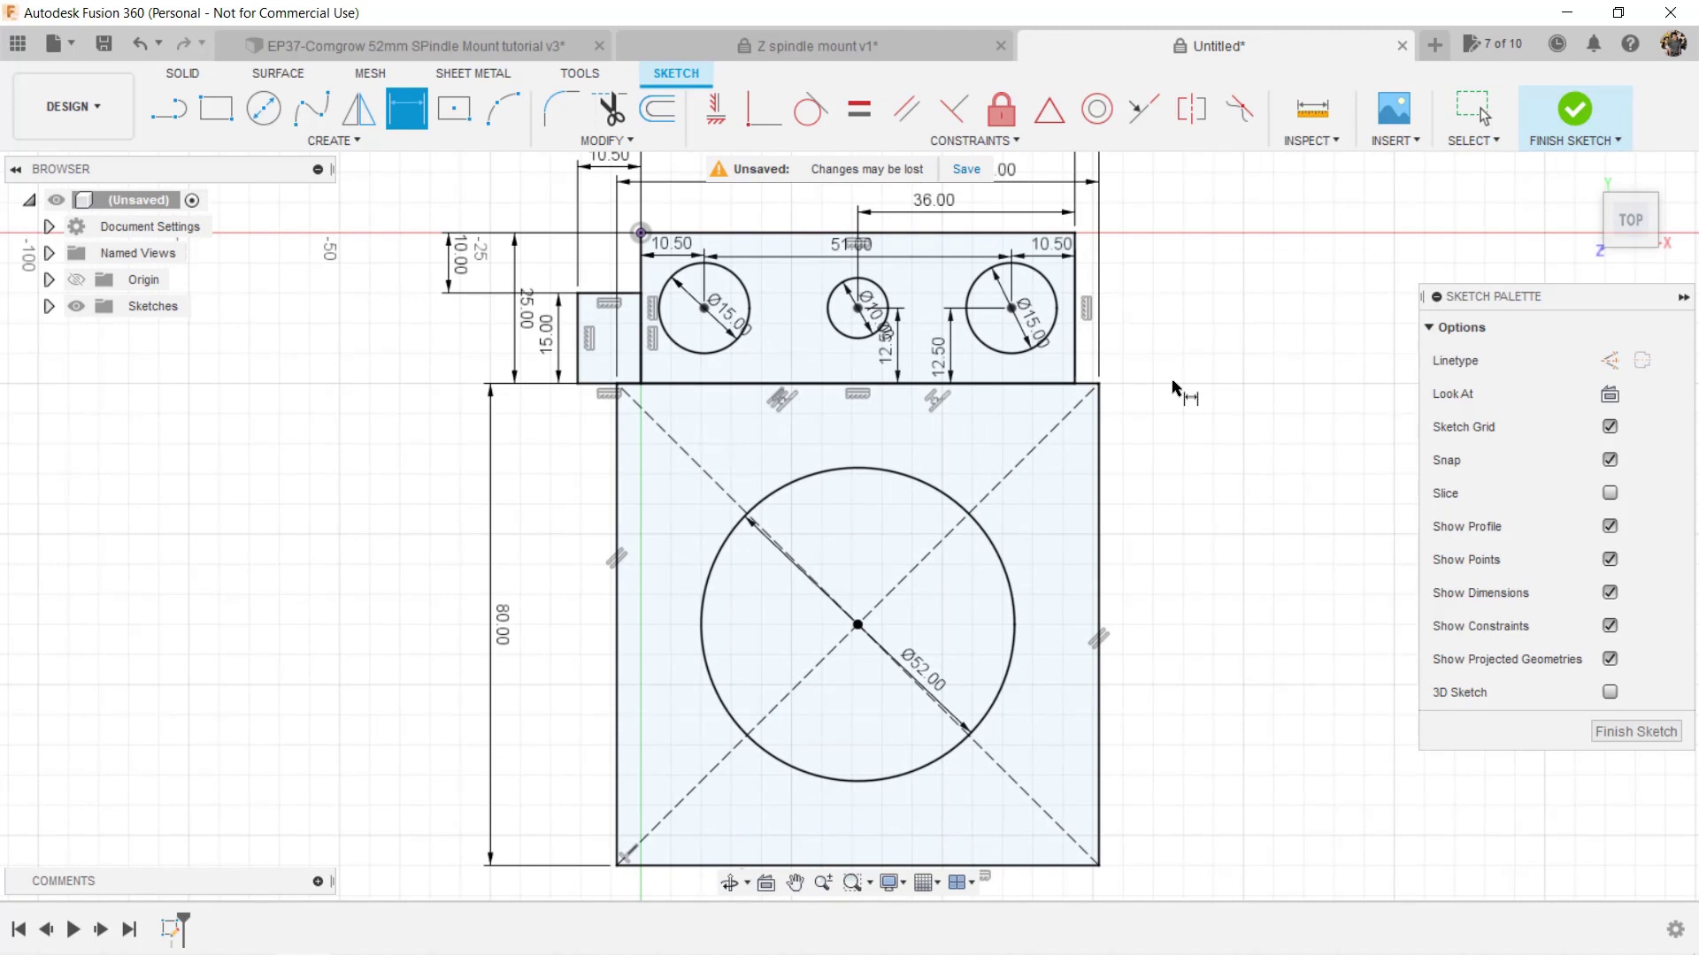
pyautogui.moveTo(566, 728); pyautogui.dragTo(722, 723)
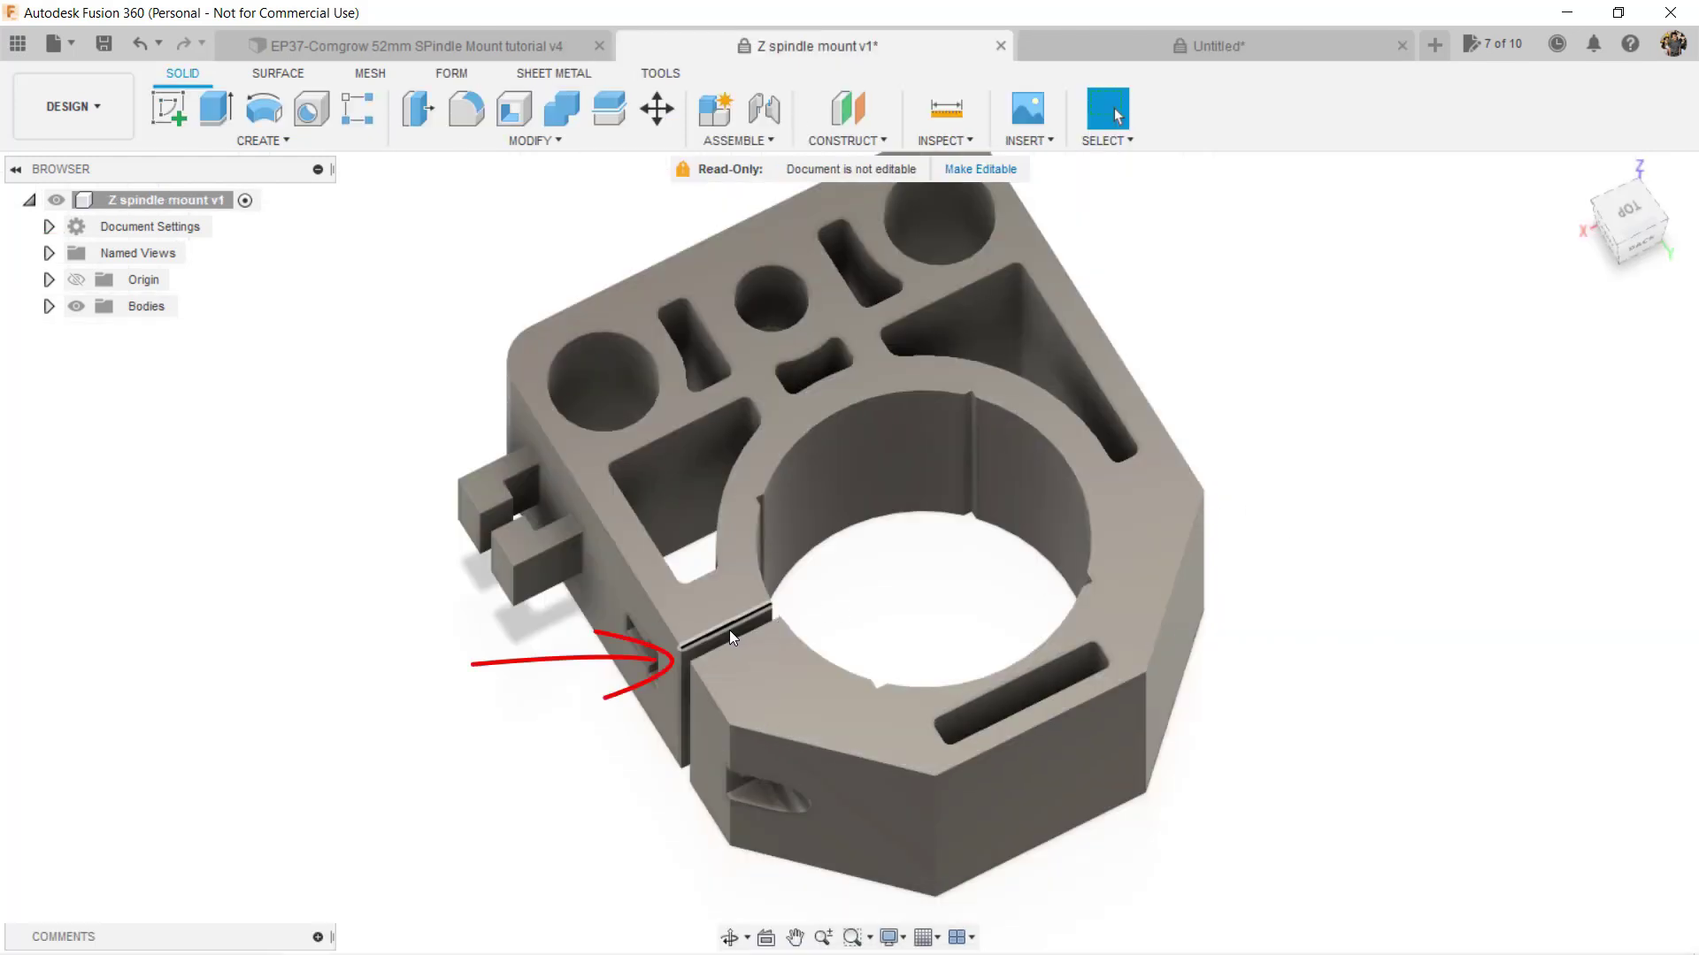
pyautogui.moveTo(619, 708)
pyautogui.keyDown('shift'); pyautogui.mouseDown(button='middle')
pyautogui.moveTo(577, 736)
pyautogui.moveTo(568, 636)
pyautogui.mouseUp(button='middle'); pyautogui.keyUp('shift')
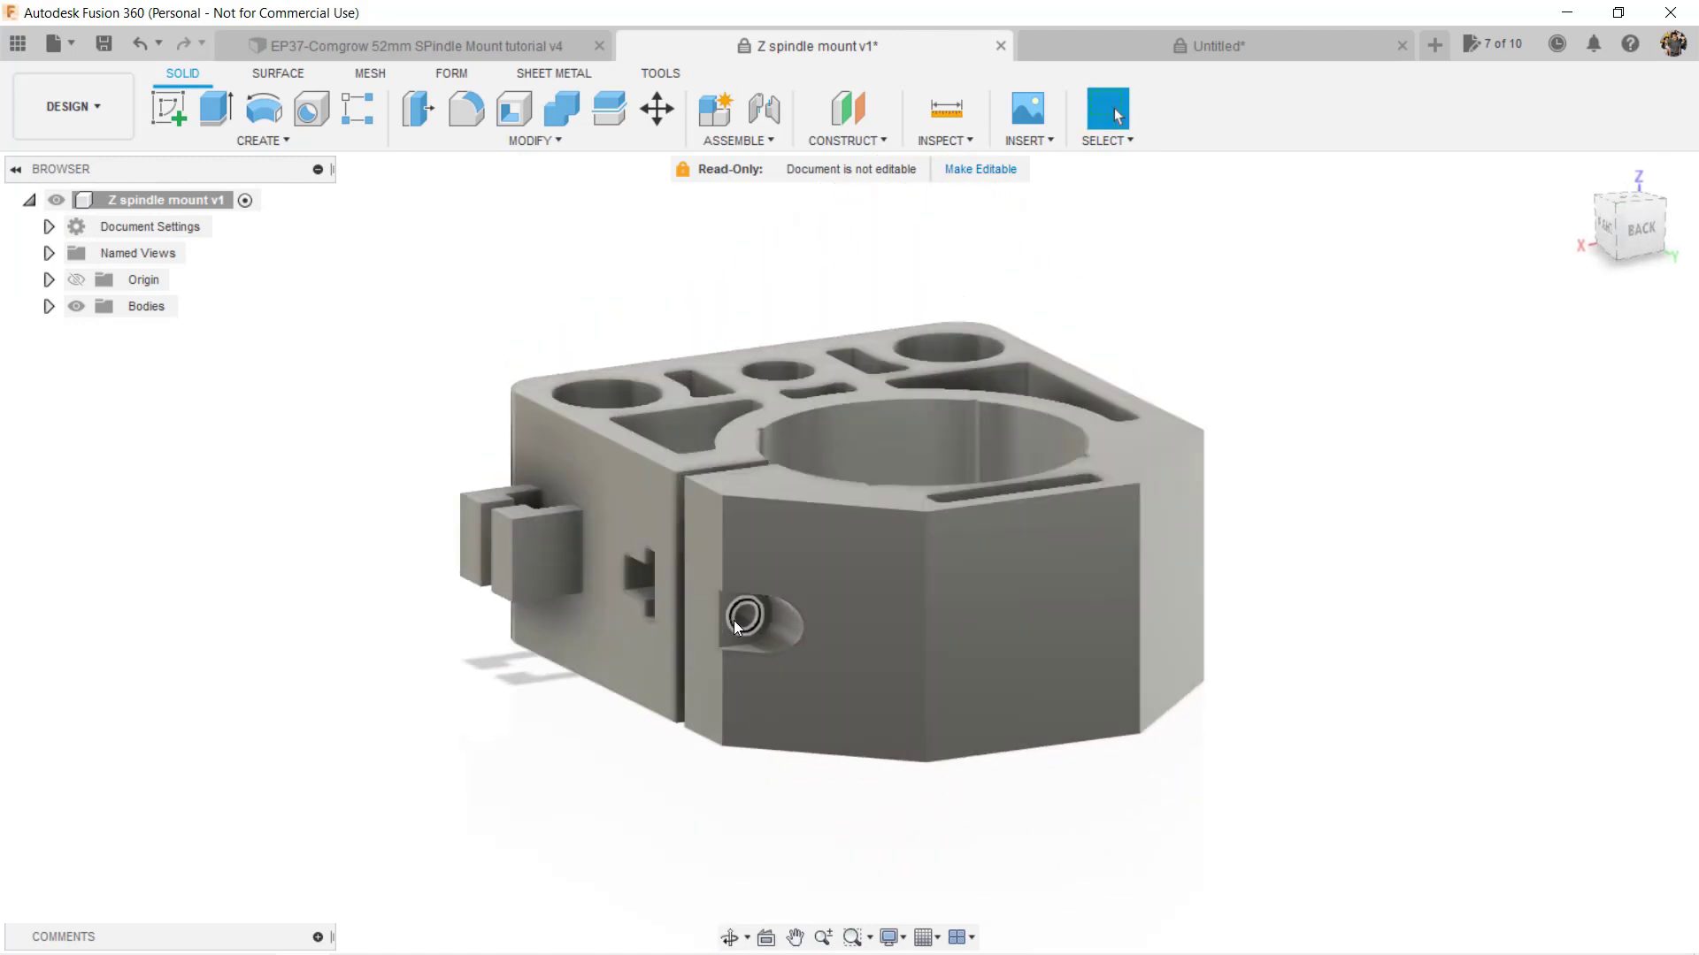
pyautogui.keyDown('shift'); pyautogui.moveTo(1232, 618); pyautogui.dragTo(1308, 587, button='middle'); pyautogui.keyUp('shift')
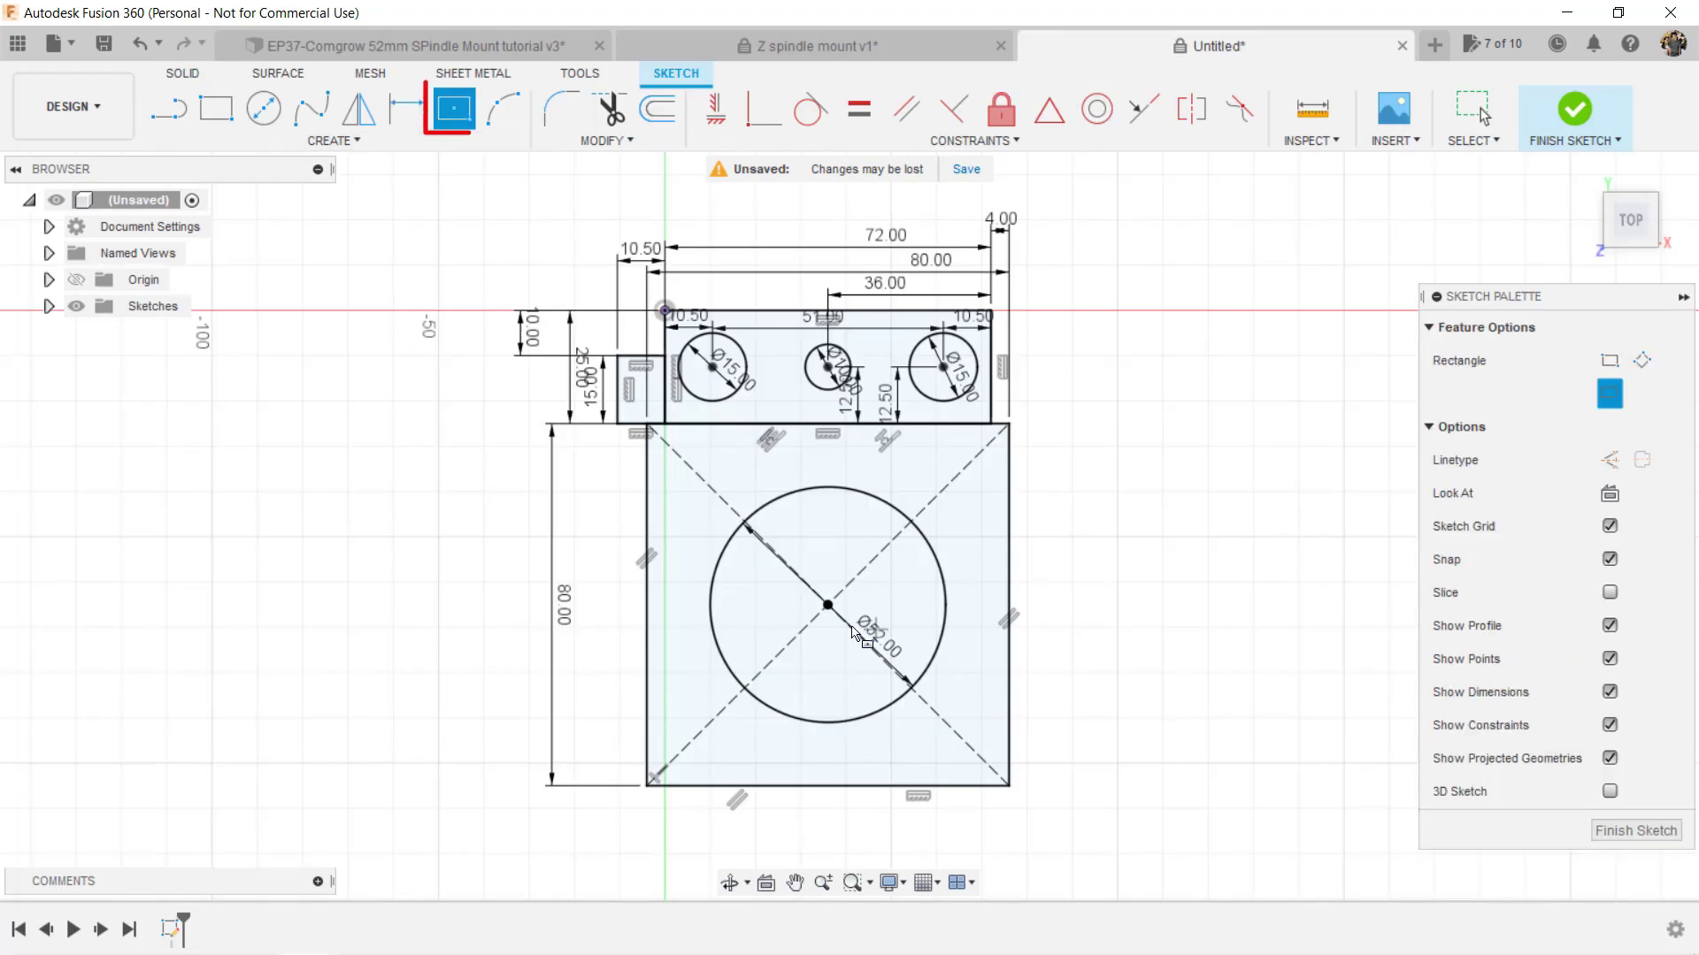
# Step: Draw a 40 × 3 mm center rectangle on the bore's right side
pyautogui.click(1008, 606)
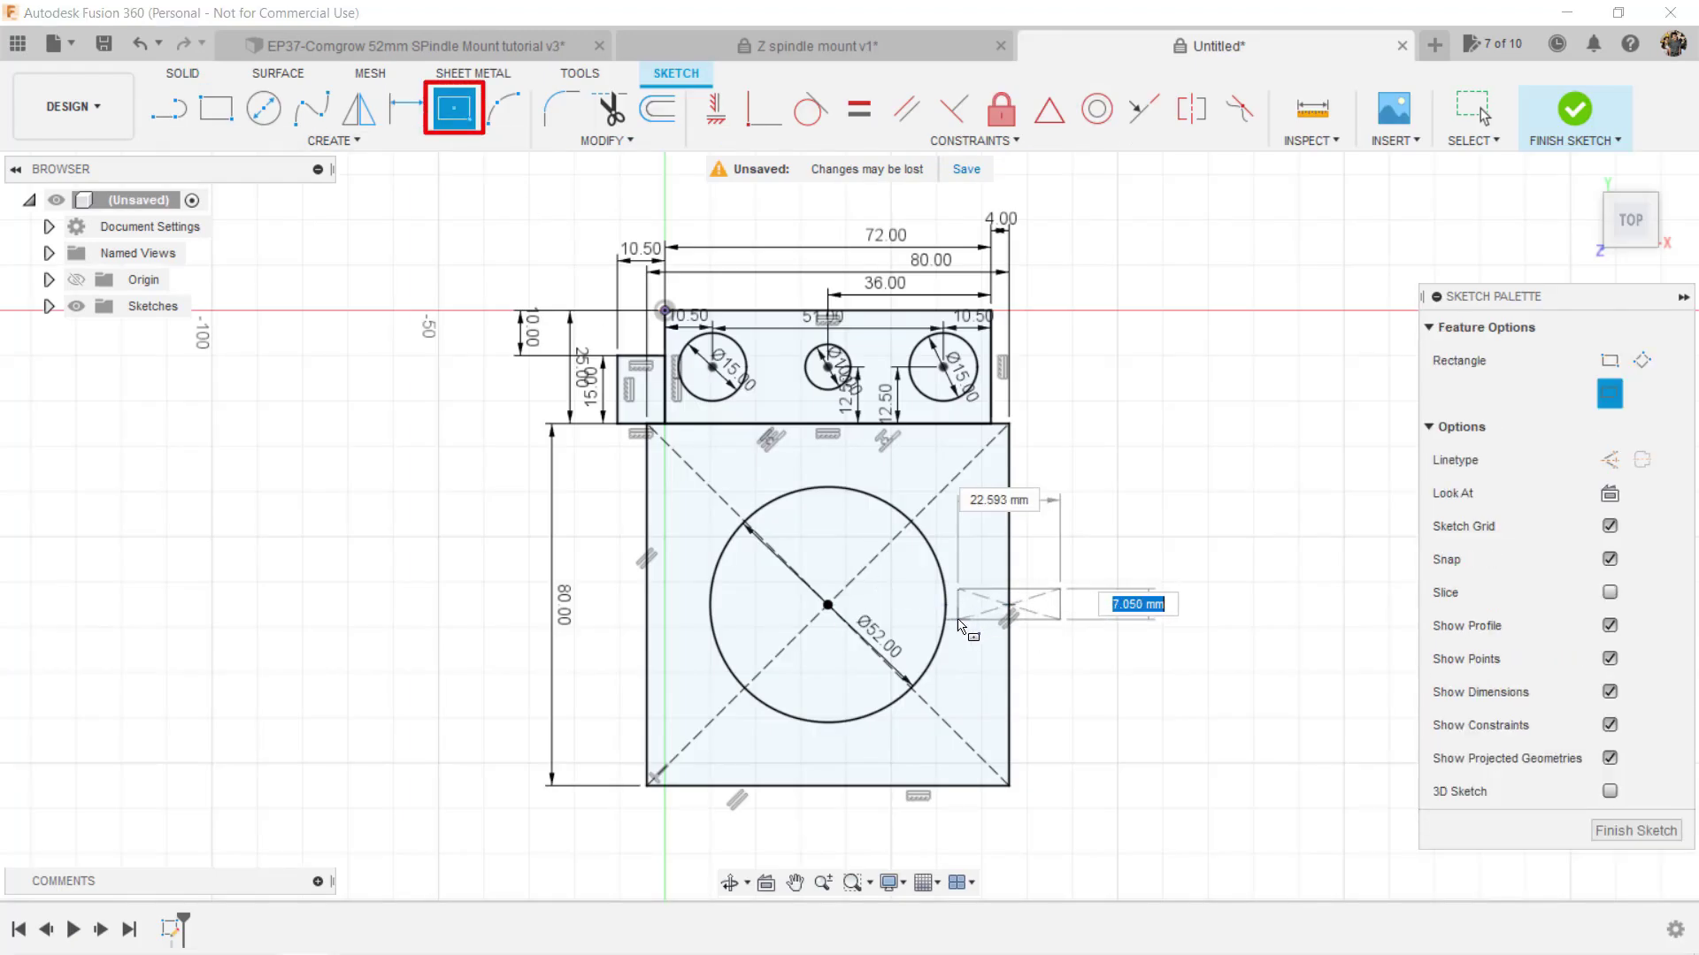
pyautogui.write('3')
pyautogui.press('Tab')
pyautogui.write('40')
pyautogui.press('Tab')
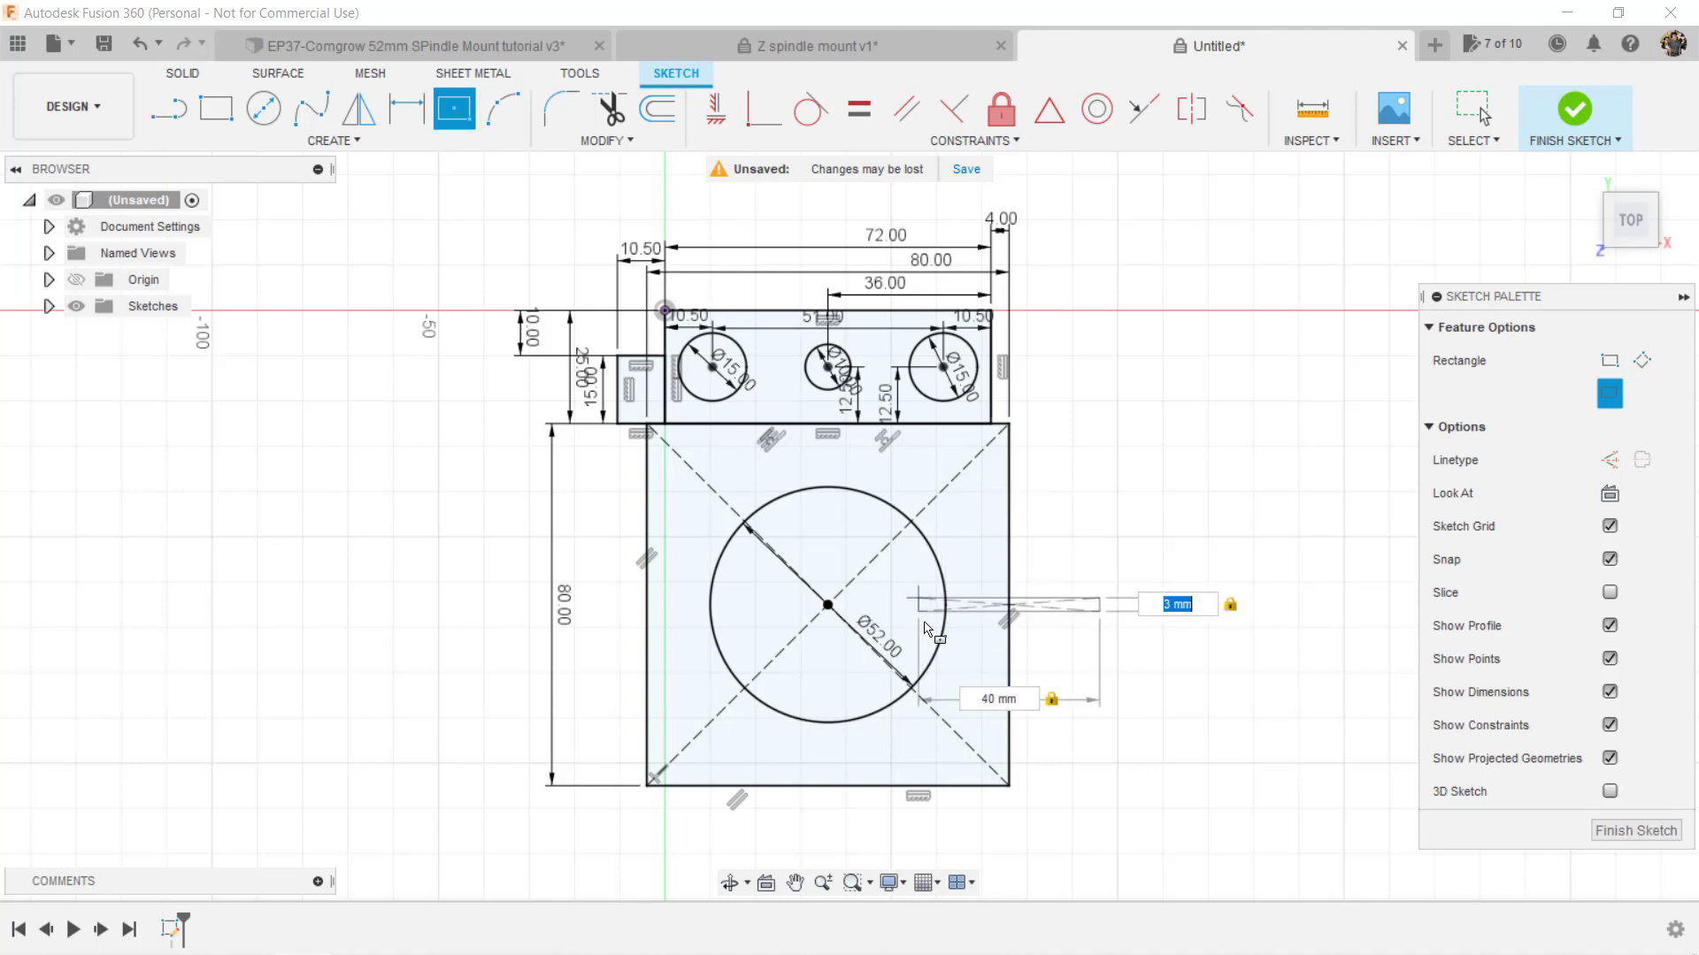
pyautogui.press('Return')
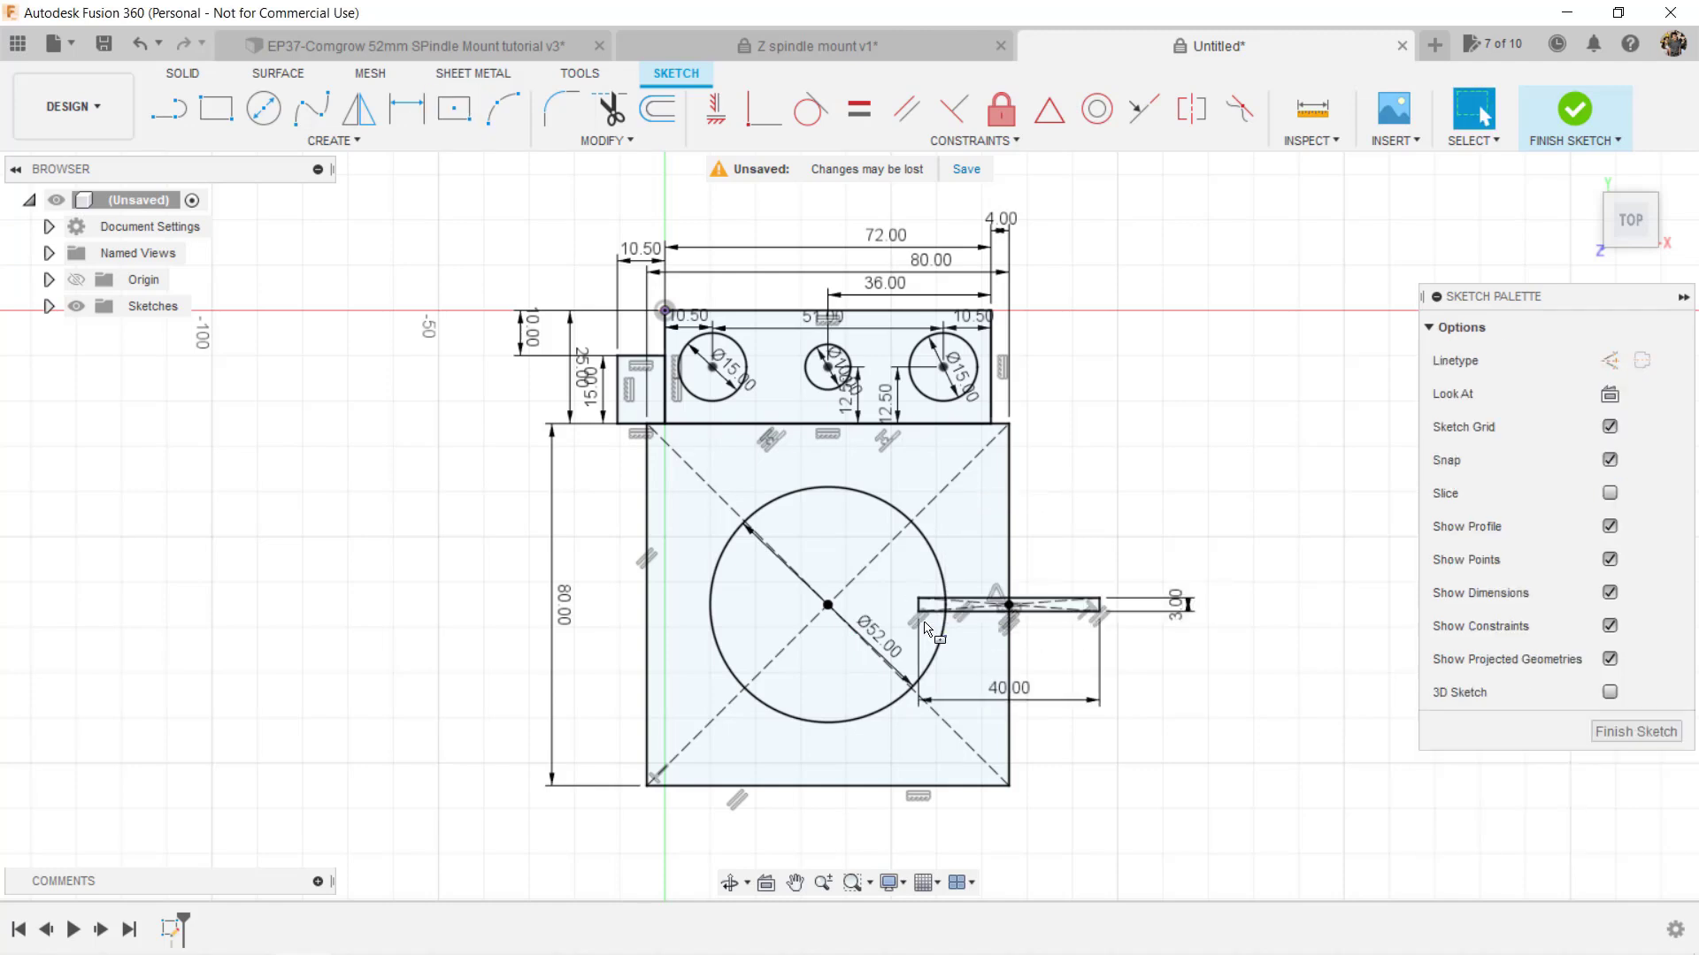
pyautogui.scroll(5, 1149, 580)
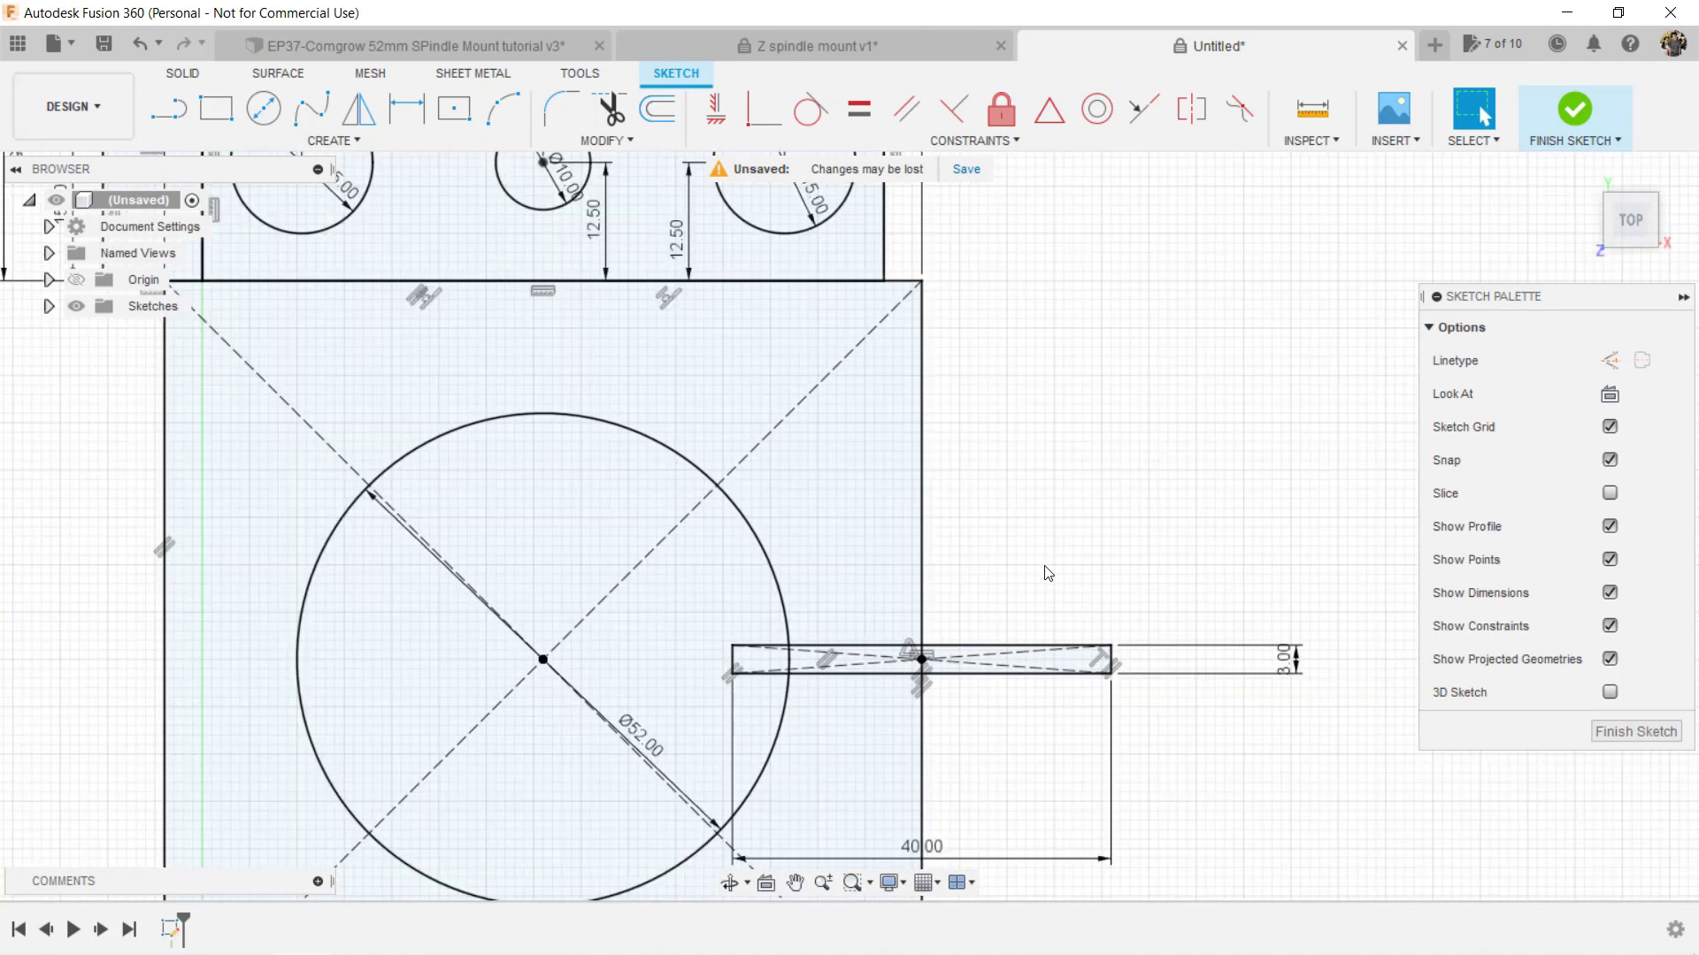
# Step: Trim the rectangle's outer lines, its left edge, and the slot lines inside the bore
pyautogui.press('t')
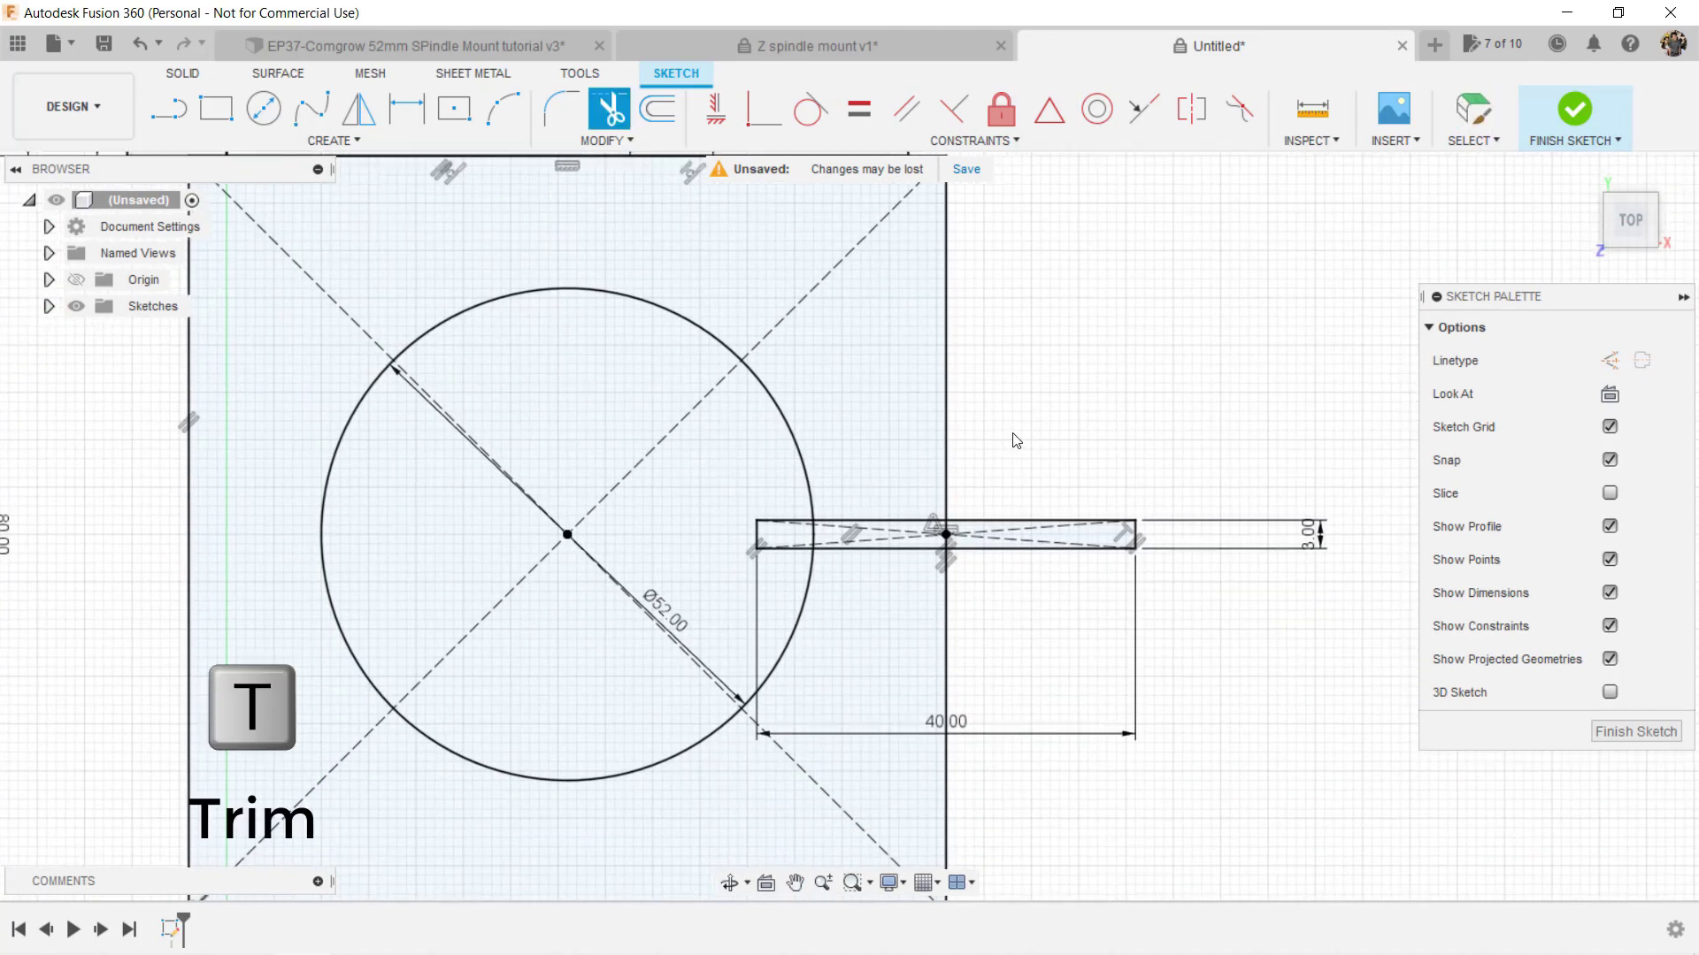
pyautogui.click(1011, 520)
pyautogui.click(1012, 549)
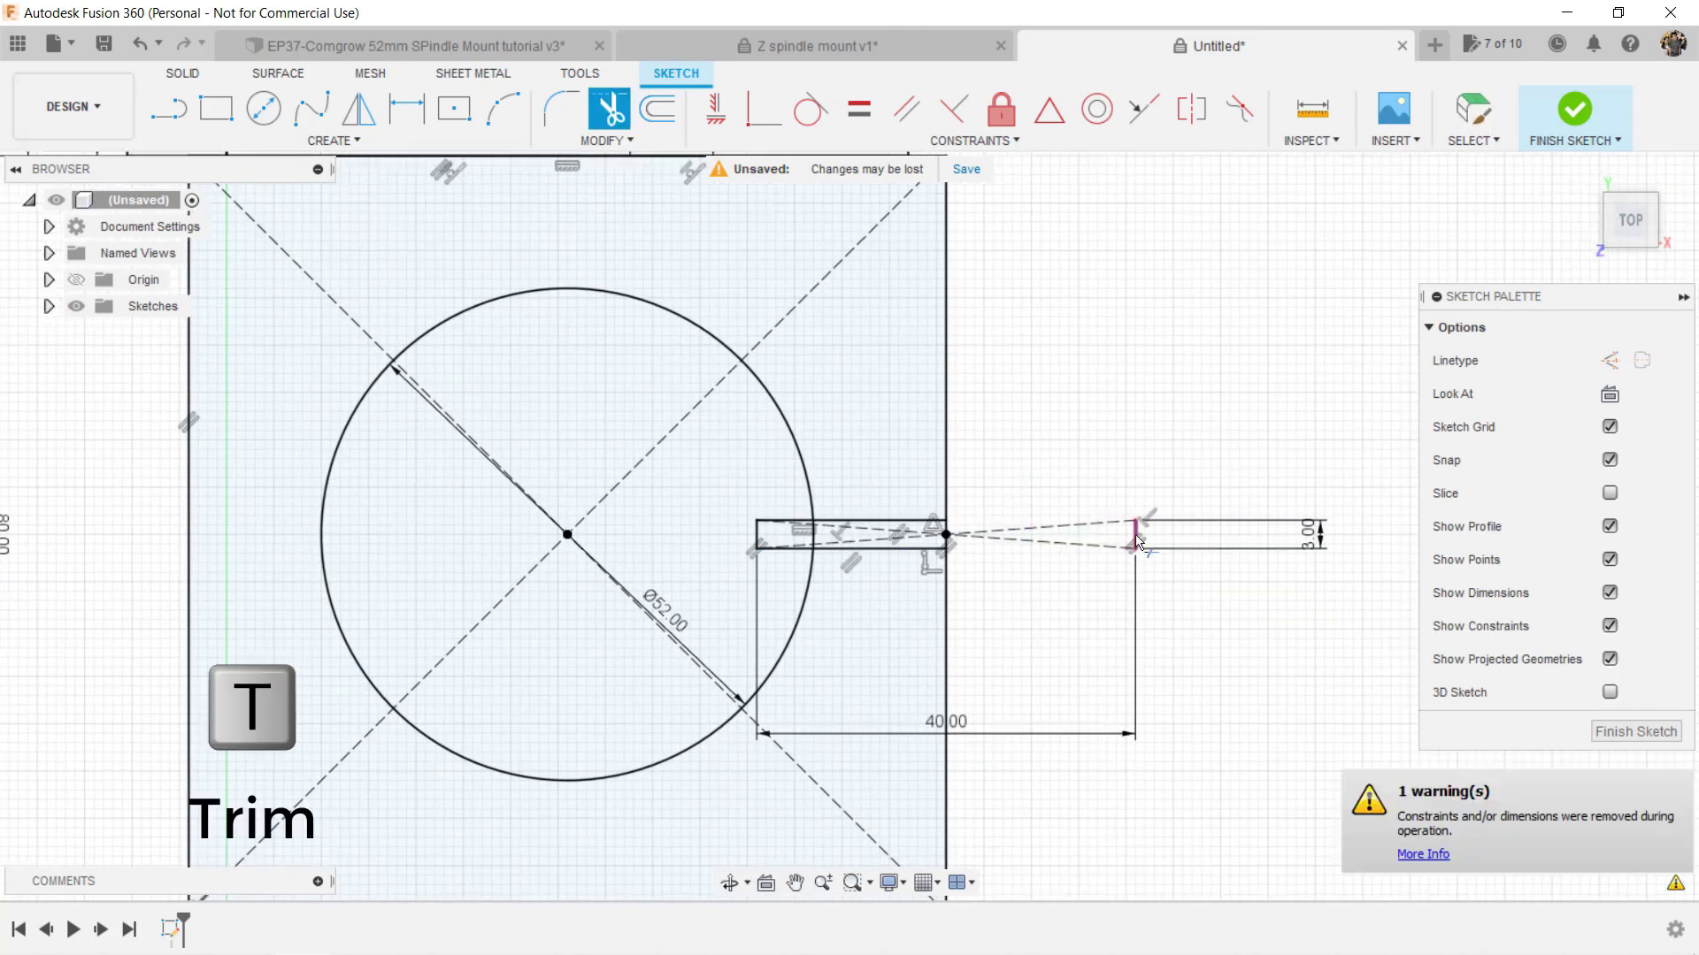
pyautogui.click(761, 536)
pyautogui.click(775, 521)
pyautogui.click(775, 552)
# Step: Dimension the slot 3.00 mm wide and 38.50 mm below the block's top edge
pyautogui.press('d')
pyautogui.scroll(-2, 991, 520)
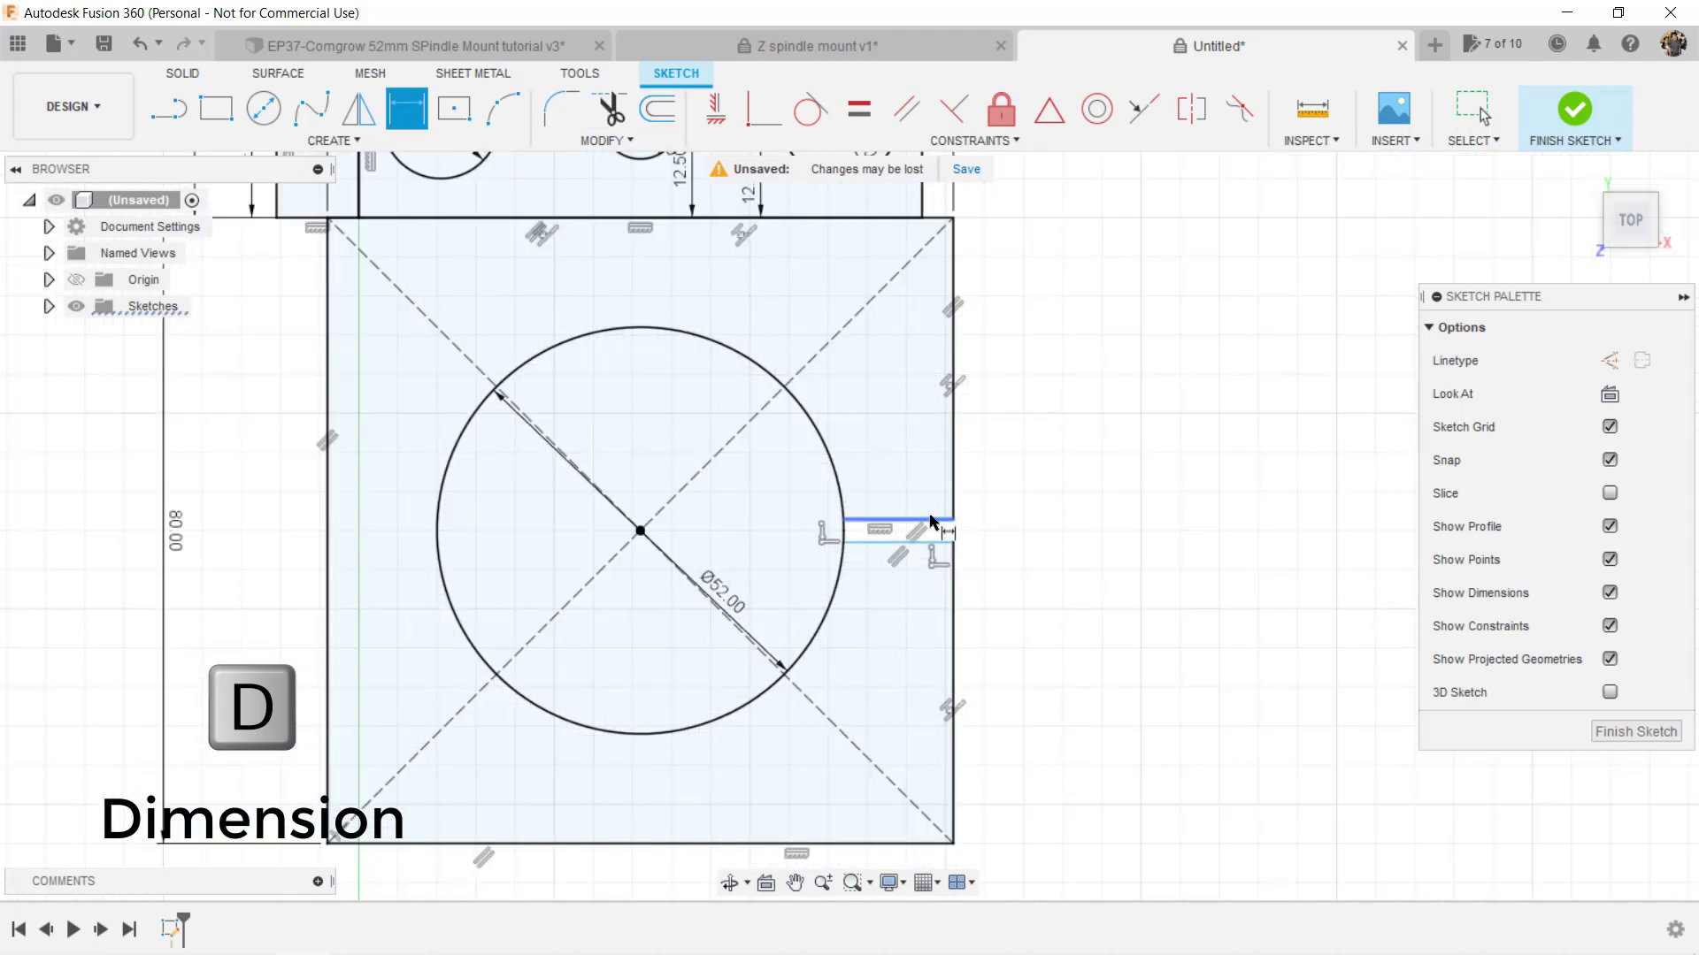
pyautogui.click(938, 520)
pyautogui.click(938, 541)
pyautogui.click(991, 531)
pyautogui.press('Return')
pyautogui.click(912, 521)
pyautogui.click(938, 221)
pyautogui.click(996, 256)
pyautogui.press('Return')
# Step: Trim away the bore arc between the two slot lines
pyautogui.press('t')
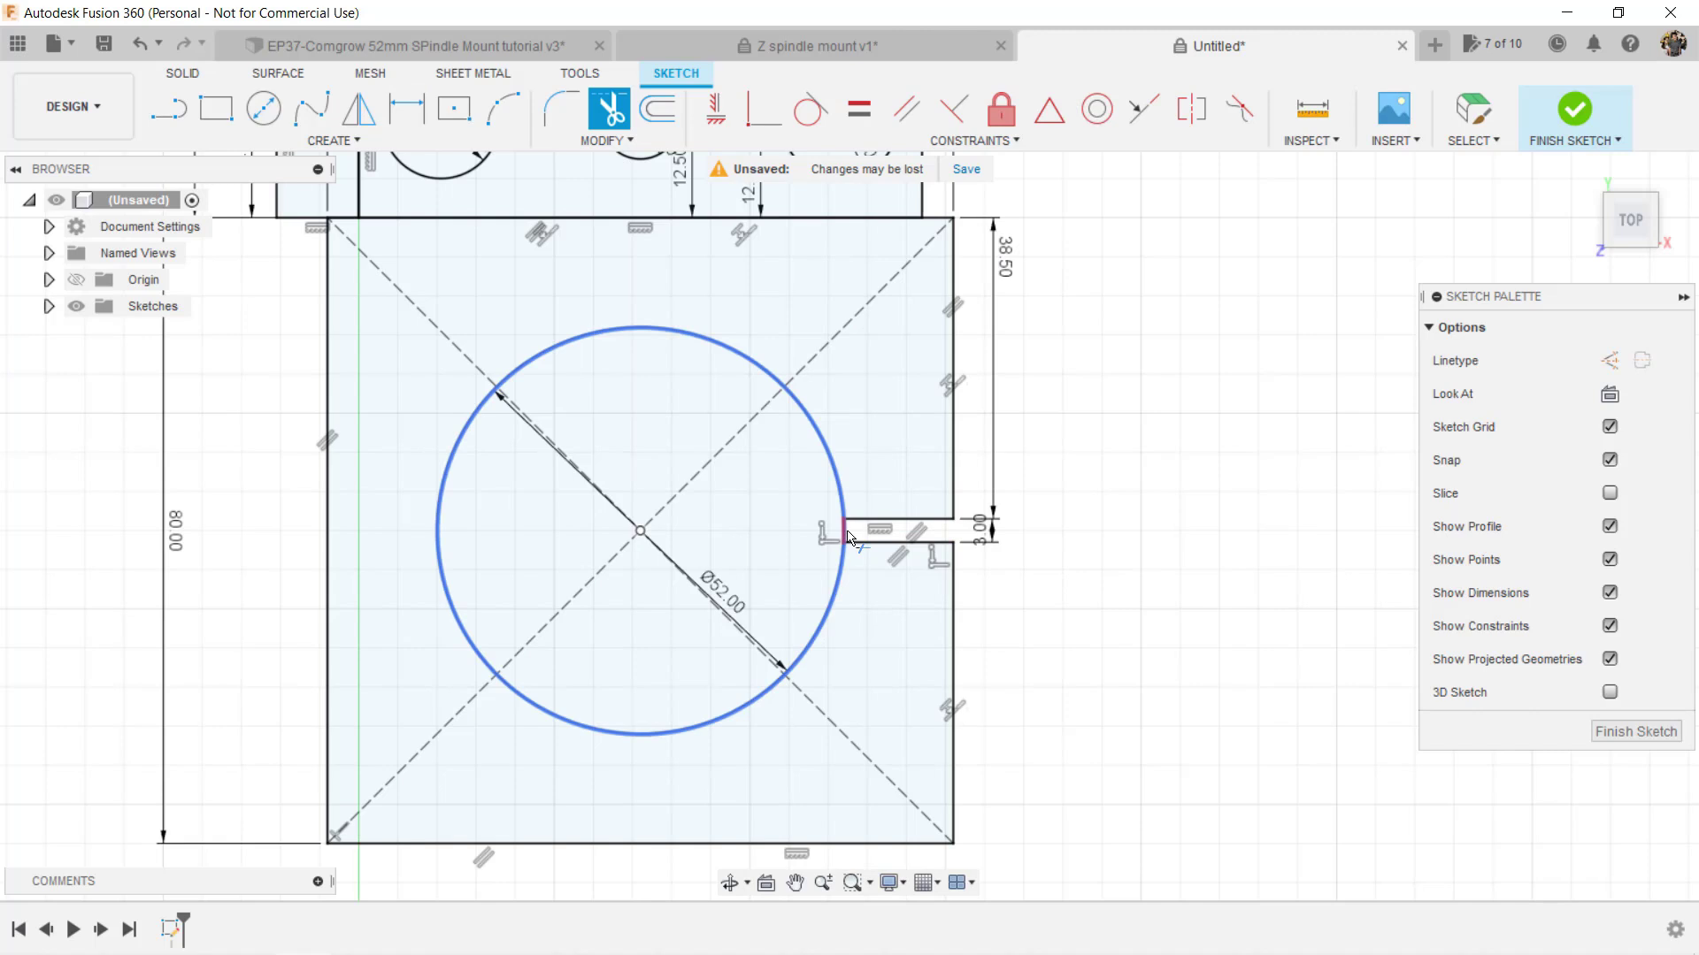
pyautogui.click(854, 536)
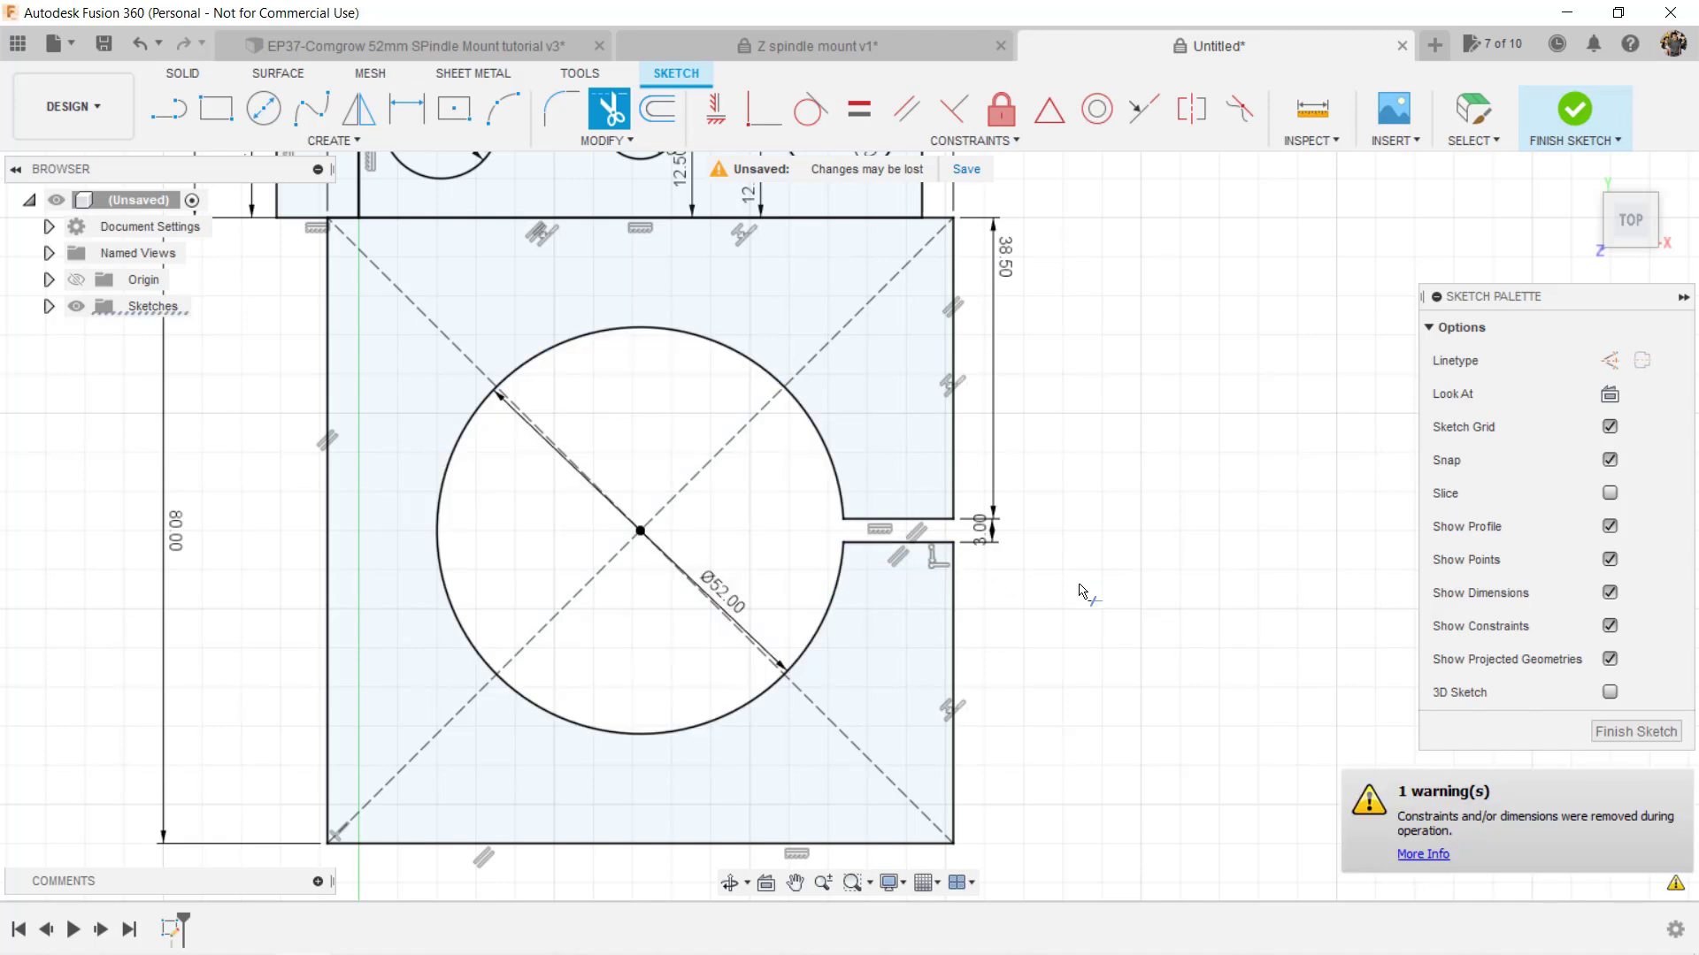
pyautogui.press('Escape')
pyautogui.scroll(-5, 1080, 591)
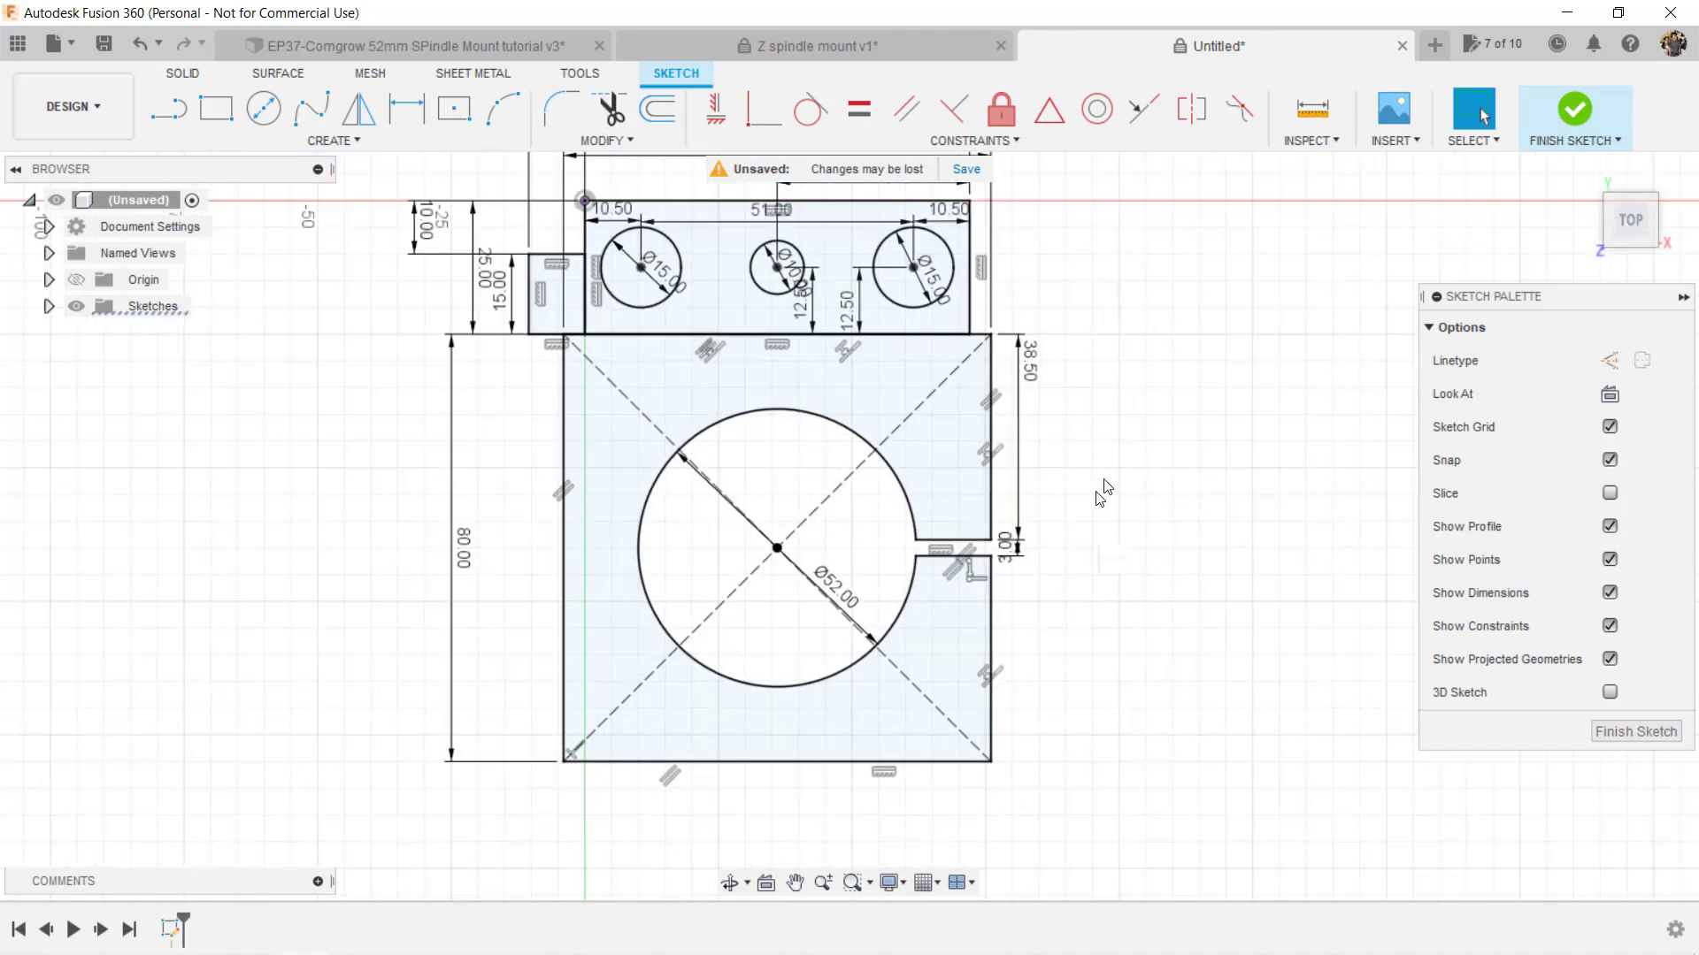
# Step: Measure the reference mount's top-to-bottom thickness (34.40 mm), then start an extrusion
pyautogui.moveTo(1114, 493); pyautogui.dragTo(1103, 559, button='middle')
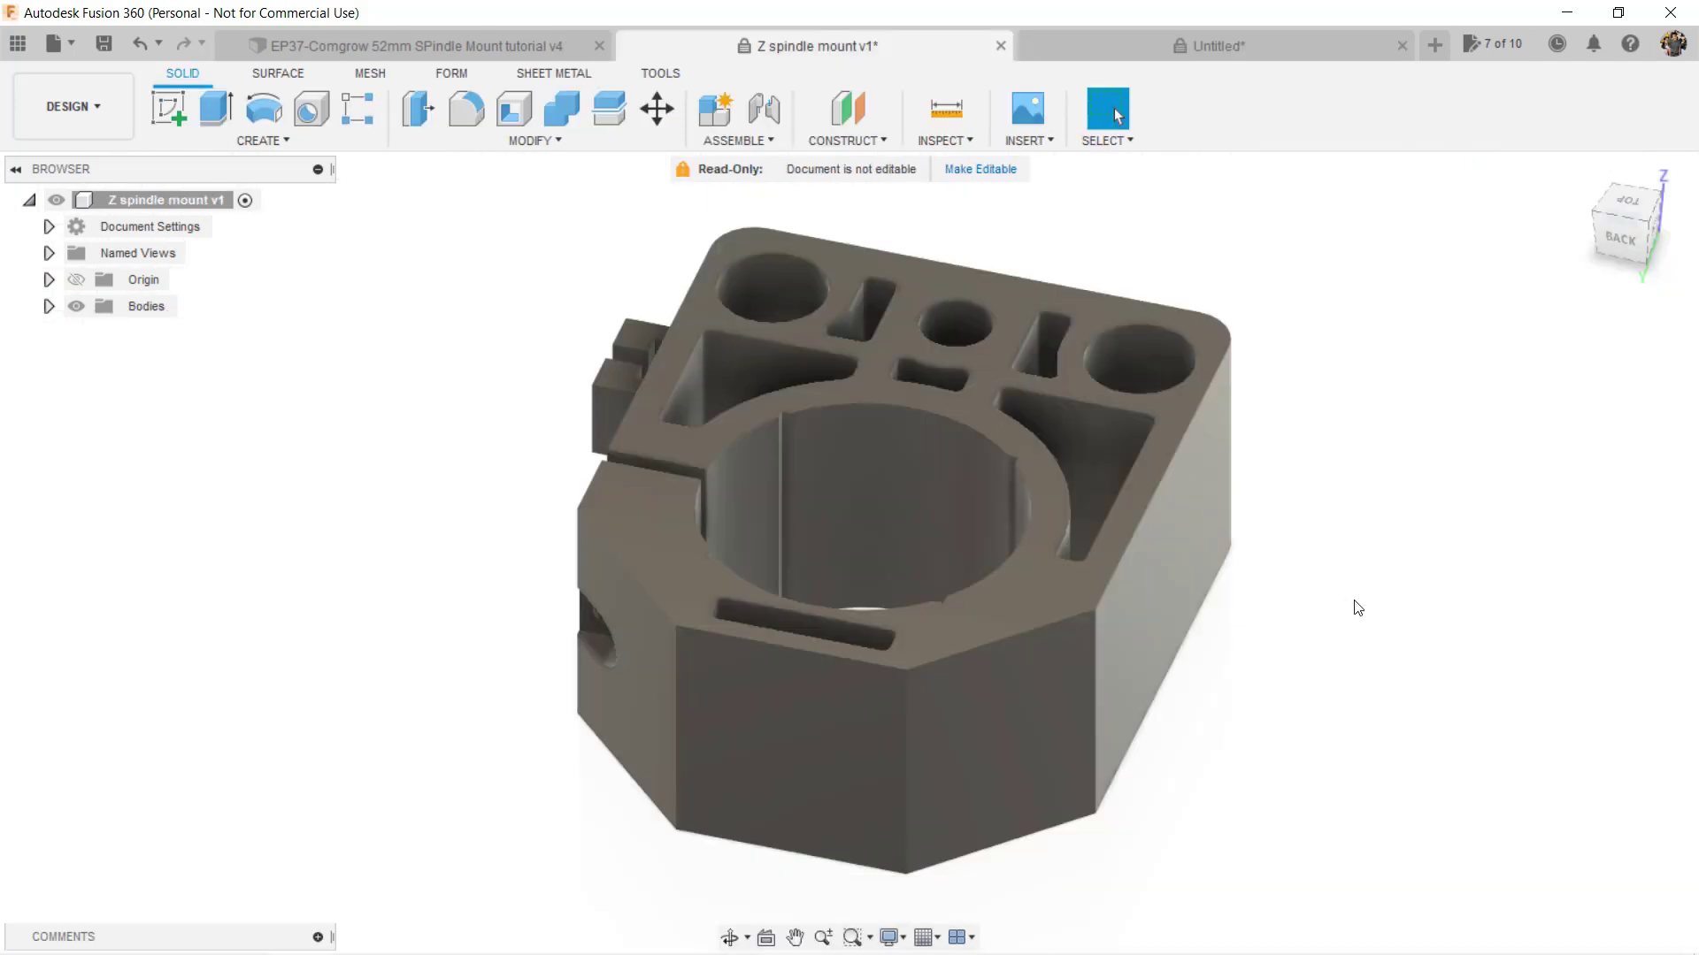
pyautogui.press('i')
pyautogui.click(1043, 596)
pyautogui.keyDown('shift'); pyautogui.moveTo(1043, 595); pyautogui.dragTo(1056, 633, button='middle'); pyautogui.keyUp('shift')
pyautogui.click(1009, 609)
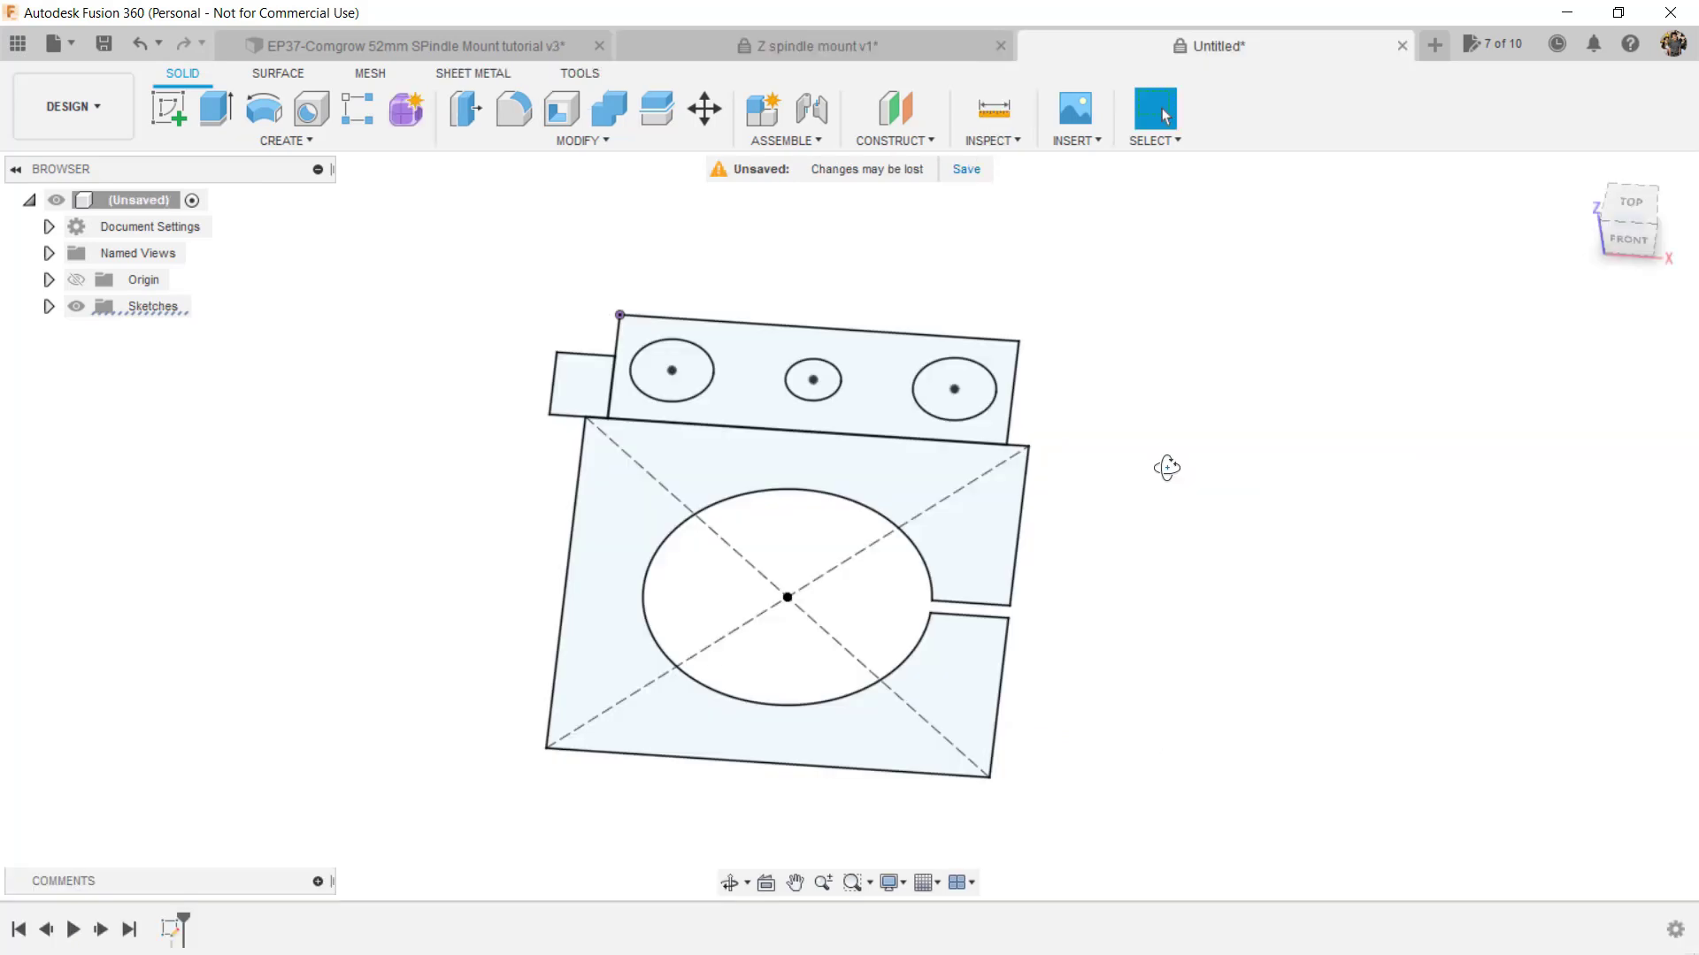
pyautogui.press('e')
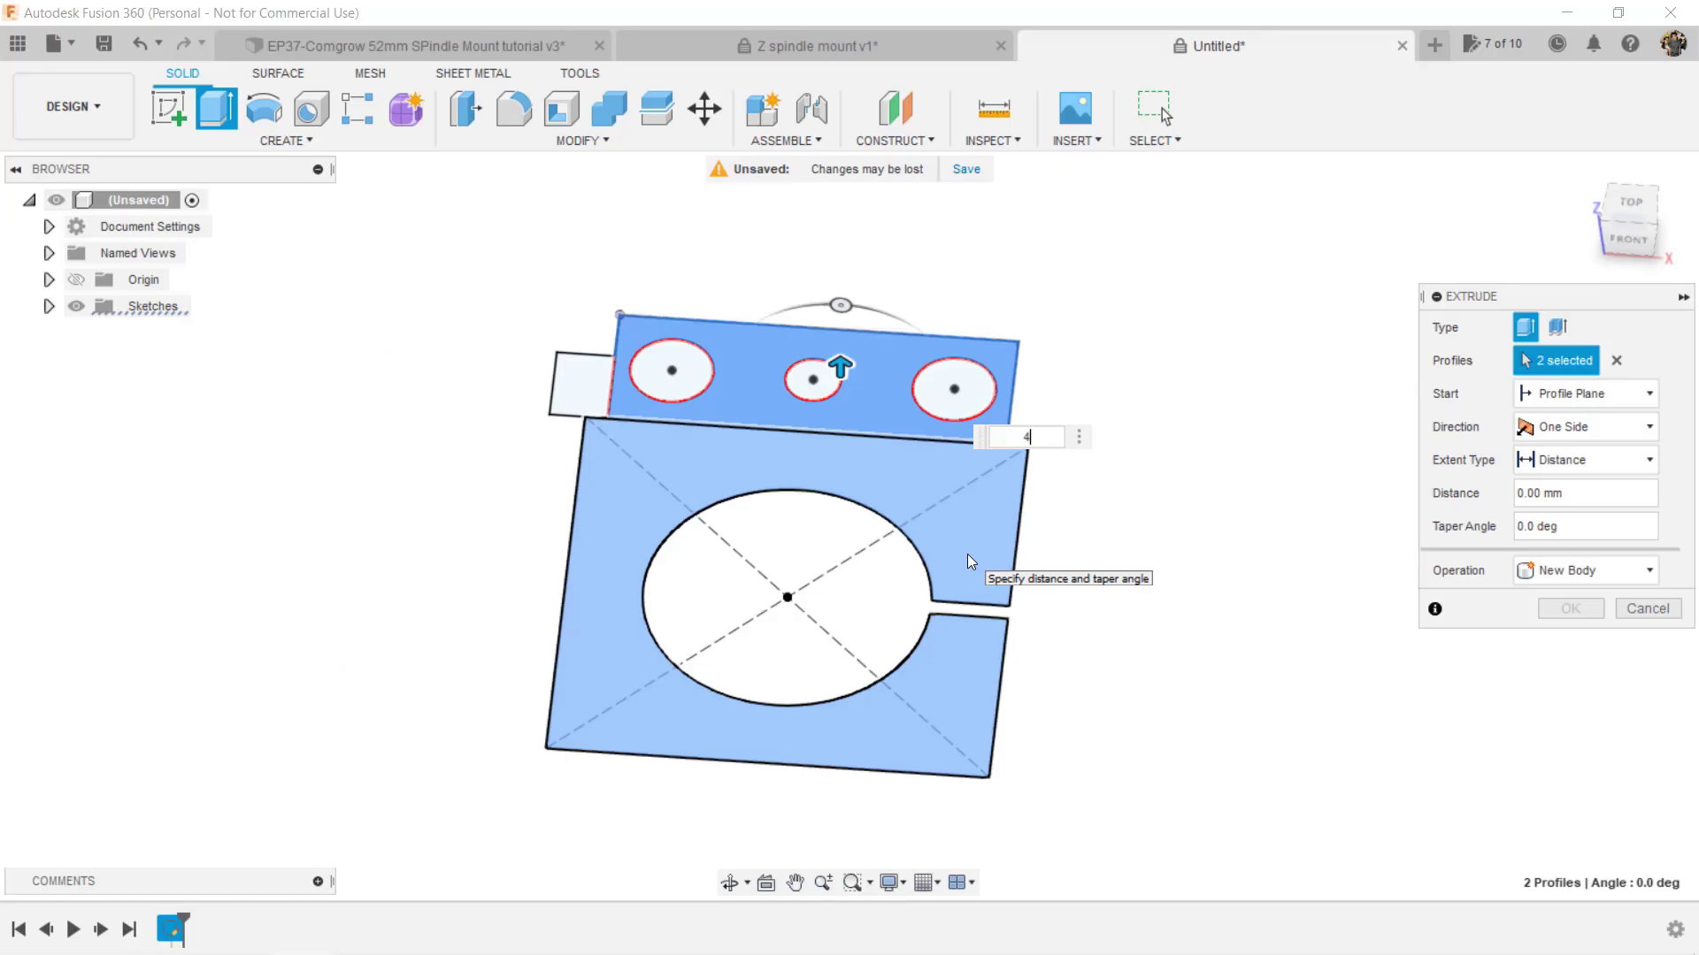
# Step: Extrude both block profiles 45 mm, matching the LM8LUU bearing length
pyautogui.write('45')
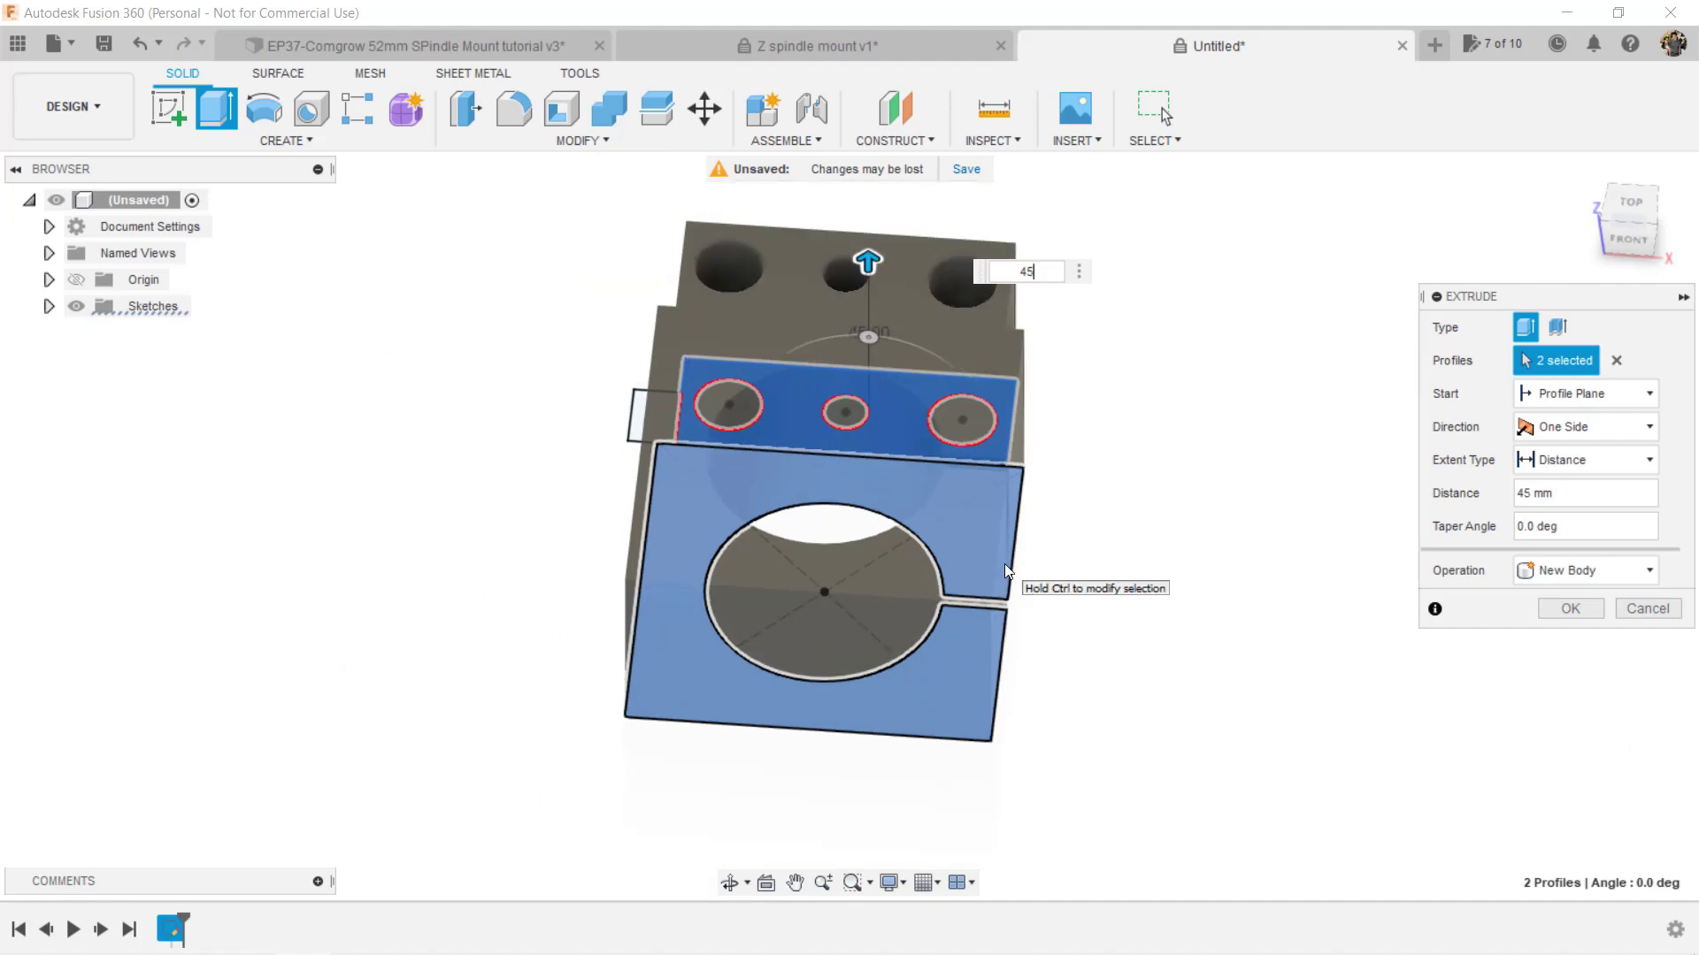
pyautogui.press('Return')
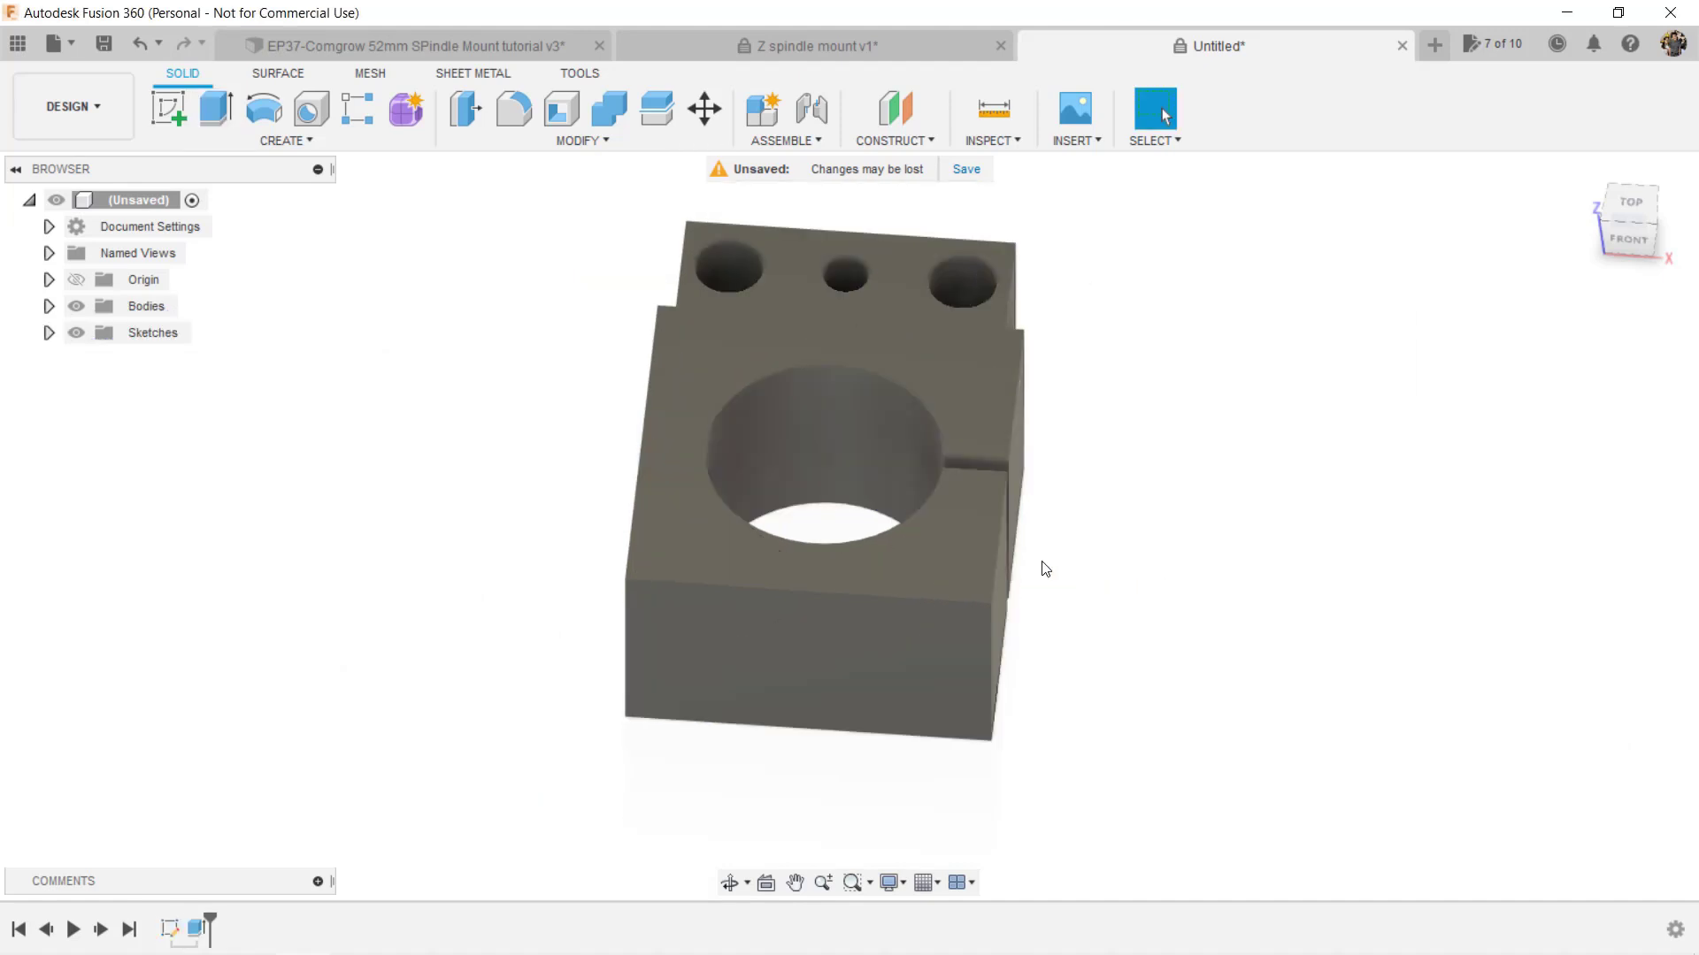
pyautogui.keyDown('shift'); pyautogui.moveTo(1195, 562); pyautogui.dragTo(1236, 549, button='middle'); pyautogui.keyUp('shift')
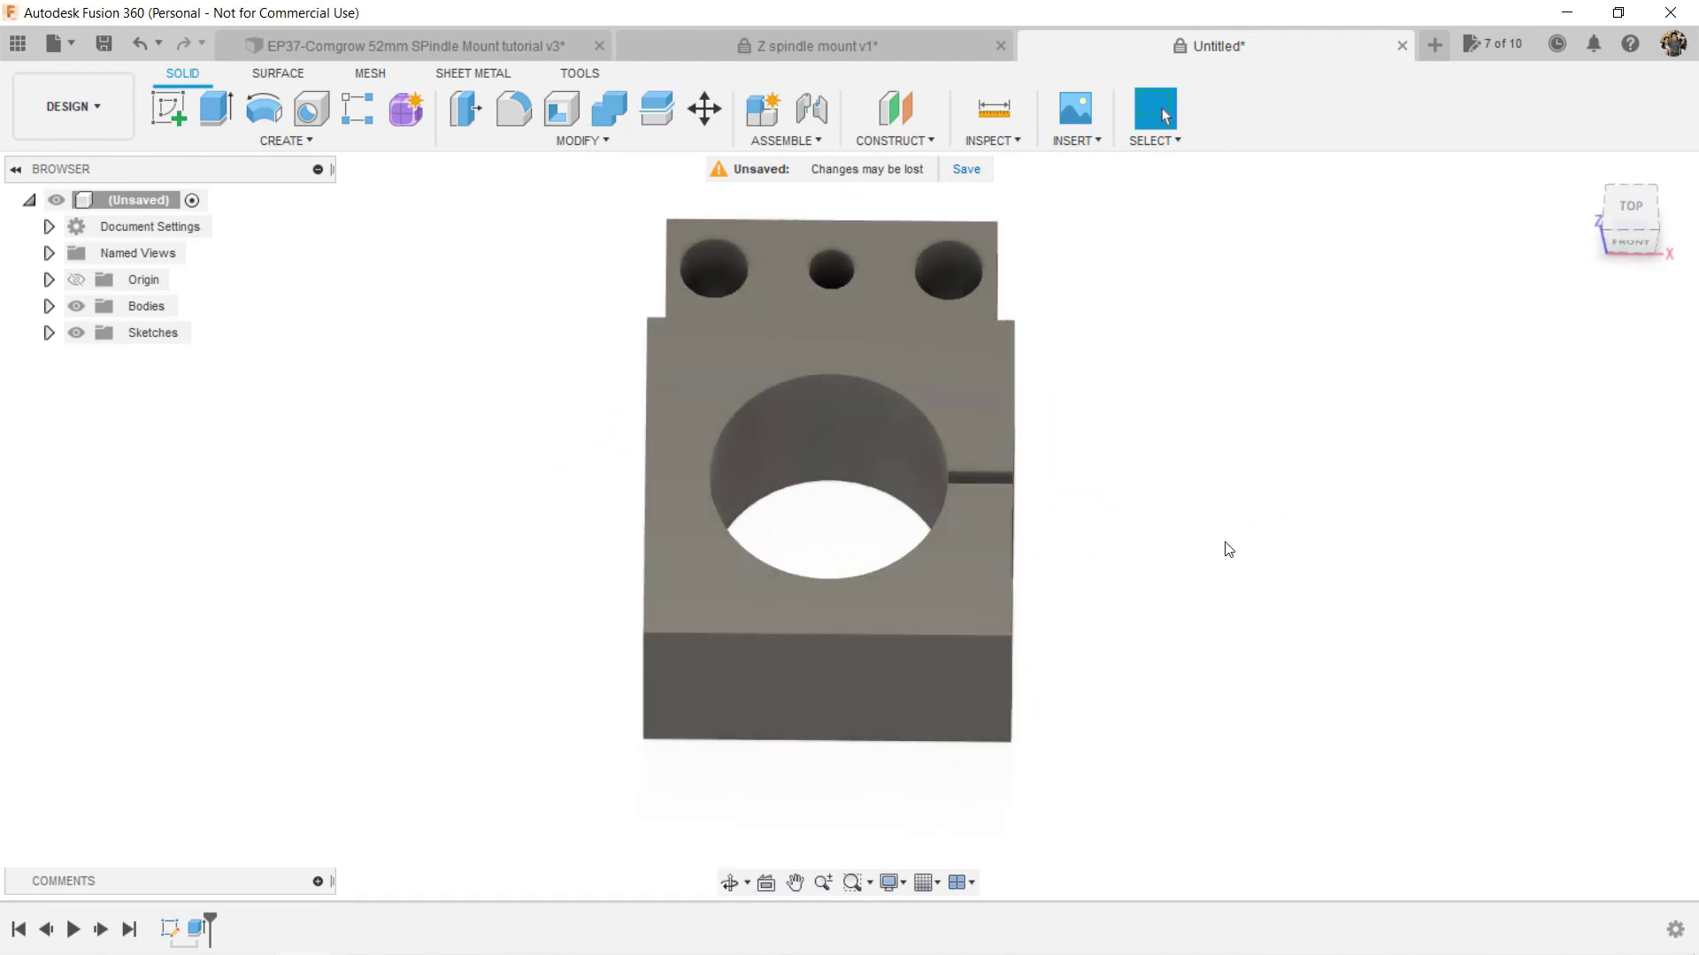
# Step: Show Sketch1 and select its small profile for a new extrusion
pyautogui.click(49, 333)
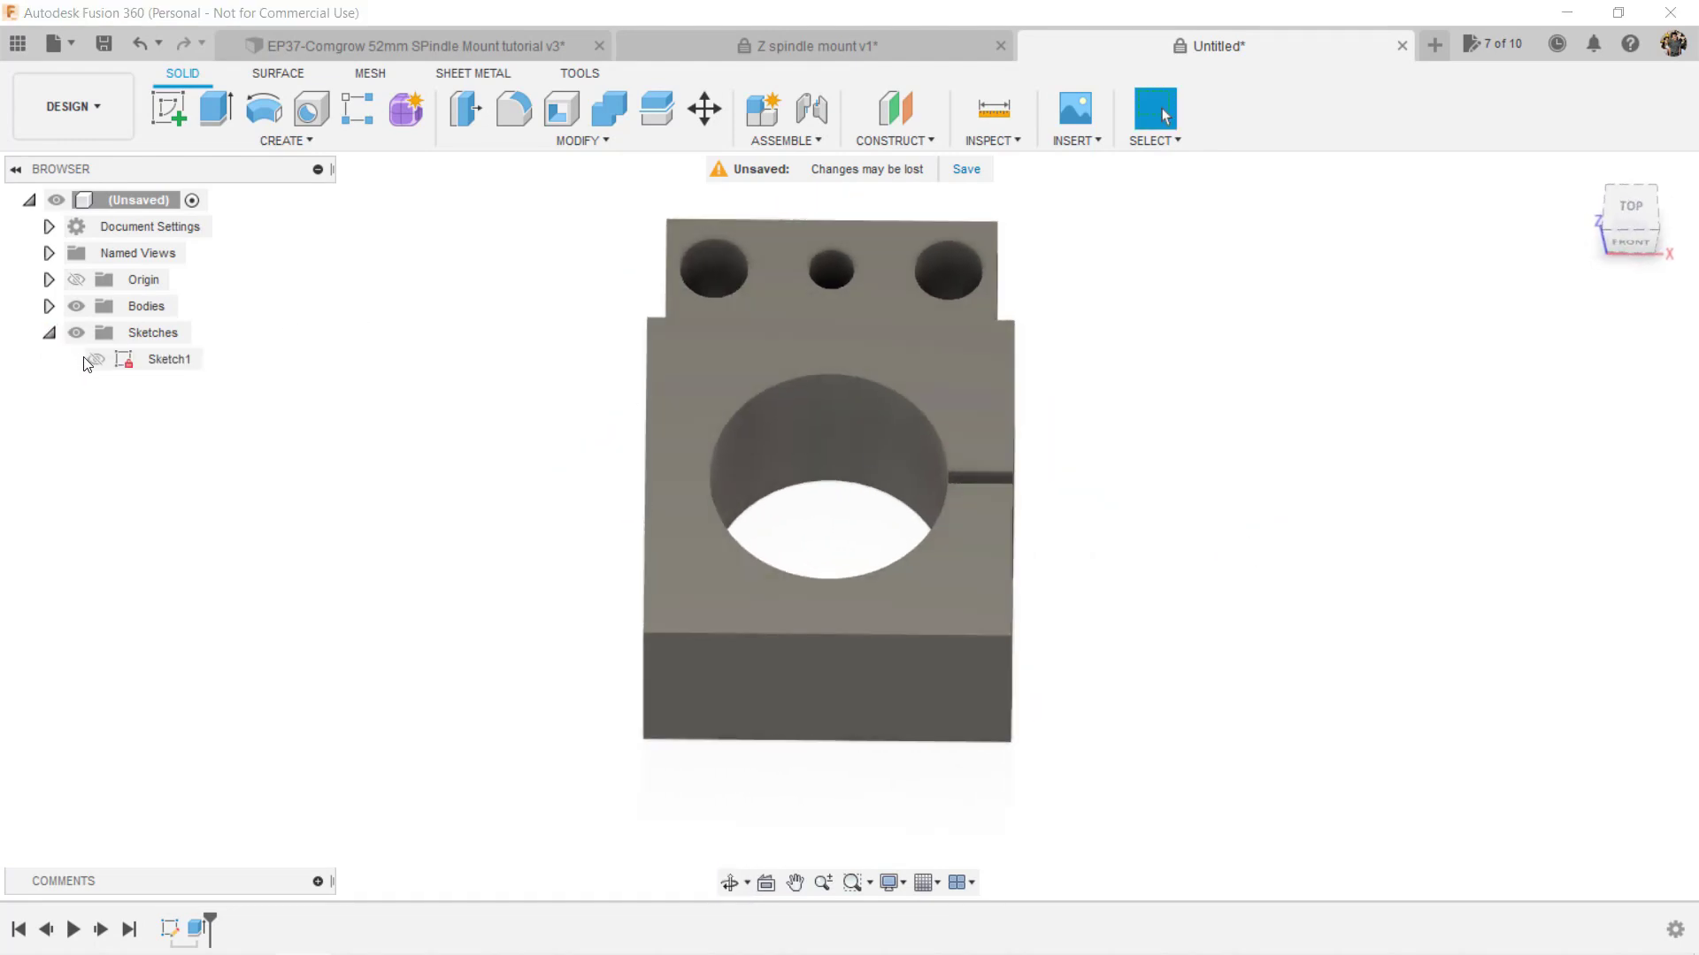
pyautogui.click(88, 360)
pyautogui.keyDown('shift'); pyautogui.moveTo(440, 452); pyautogui.dragTo(500, 441, button='middle'); pyautogui.keyUp('shift')
pyautogui.press('e')
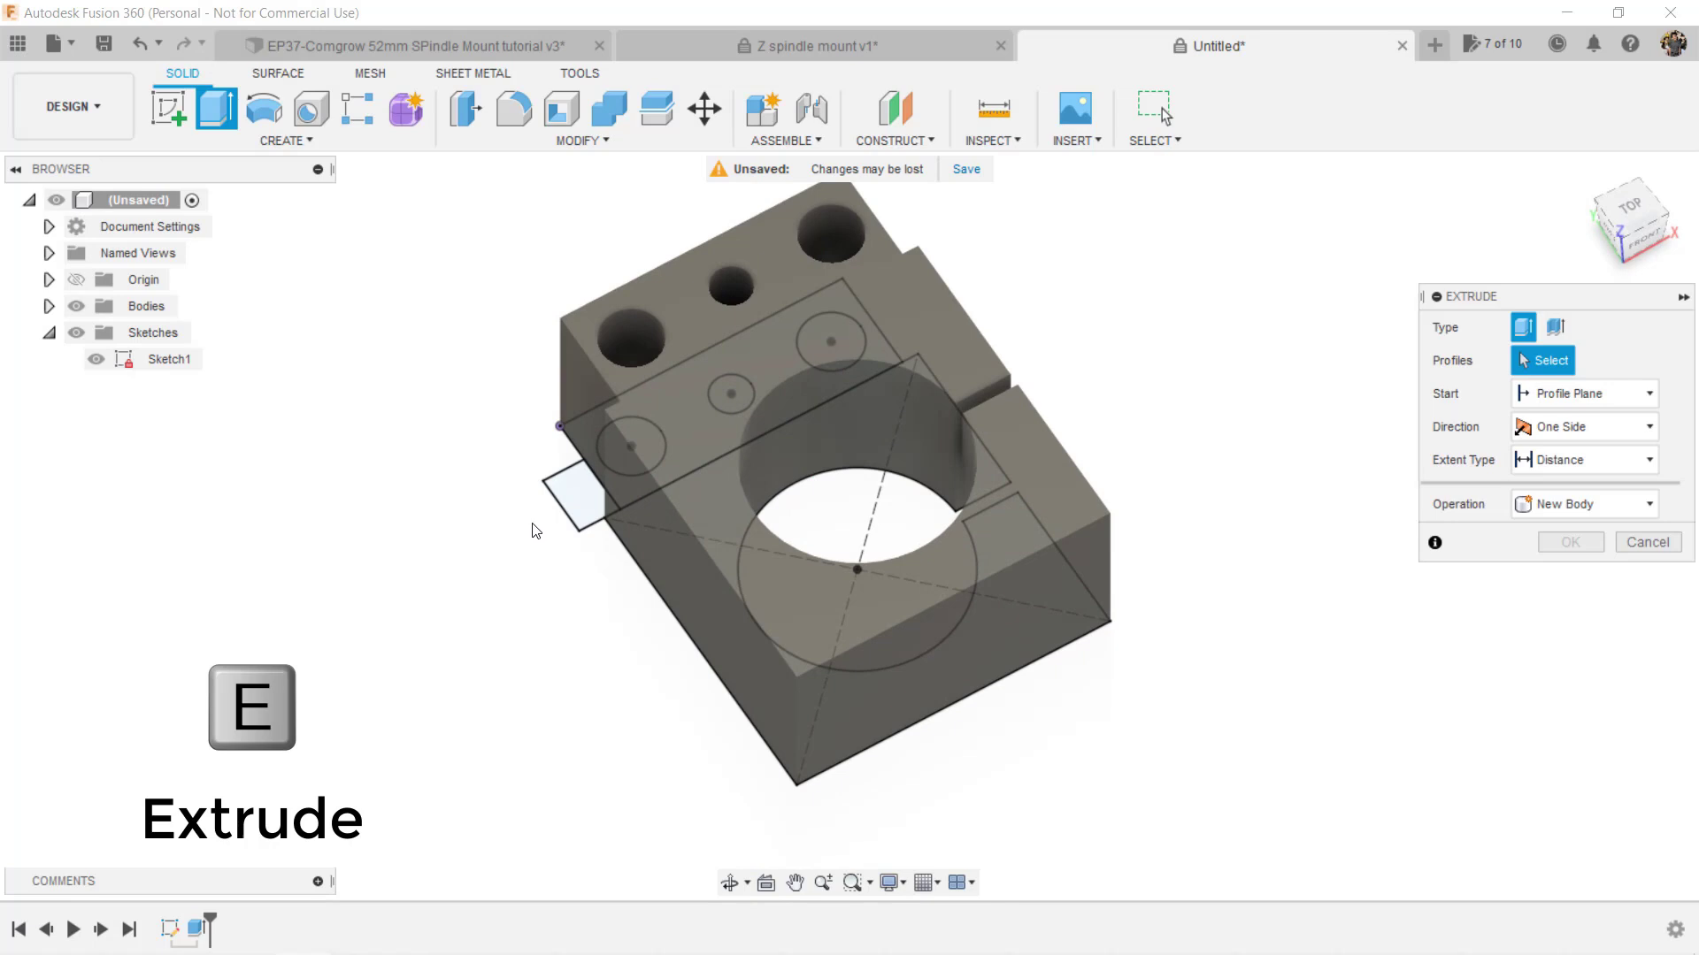
pyautogui.click(571, 497)
pyautogui.keyDown('shift'); pyautogui.moveTo(455, 588); pyautogui.dragTo(557, 496, button='middle'); pyautogui.keyUp('shift')
# Step: Set the extrusion to start from an 11.5 mm offset
pyautogui.click(1584, 394)
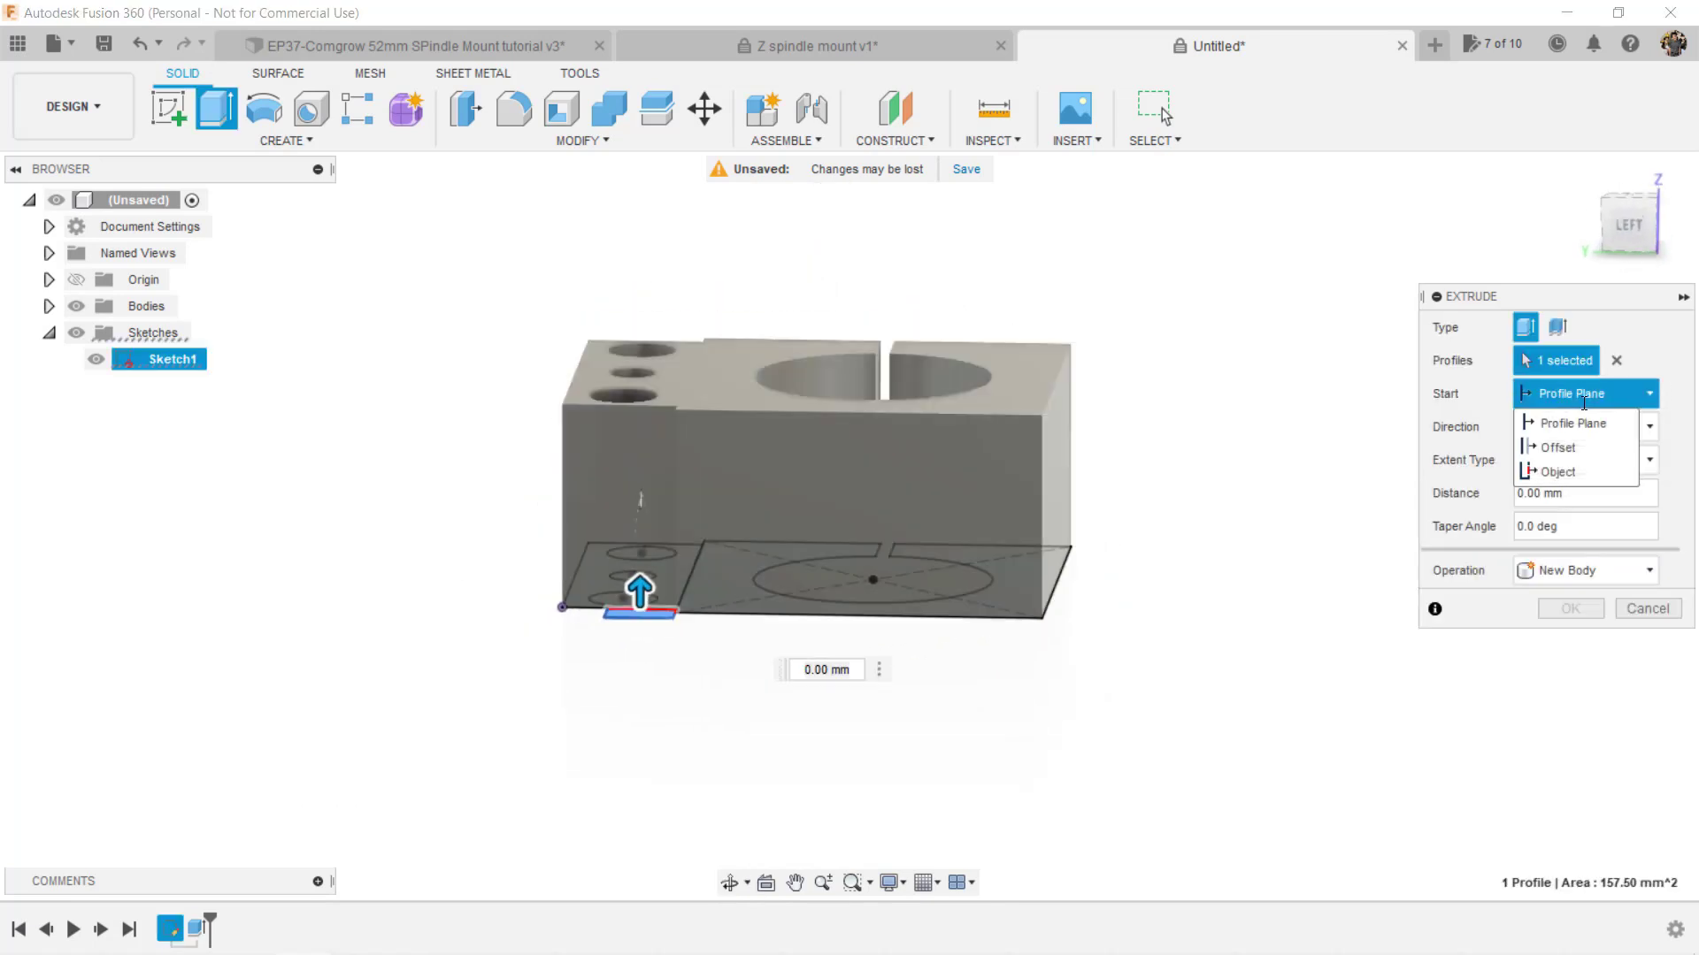
pyautogui.click(1580, 449)
pyautogui.keyDown('shift'); pyautogui.moveTo(1240, 516); pyautogui.dragTo(1557, 435, button='middle'); pyautogui.keyUp('shift')
pyautogui.click(1576, 429)
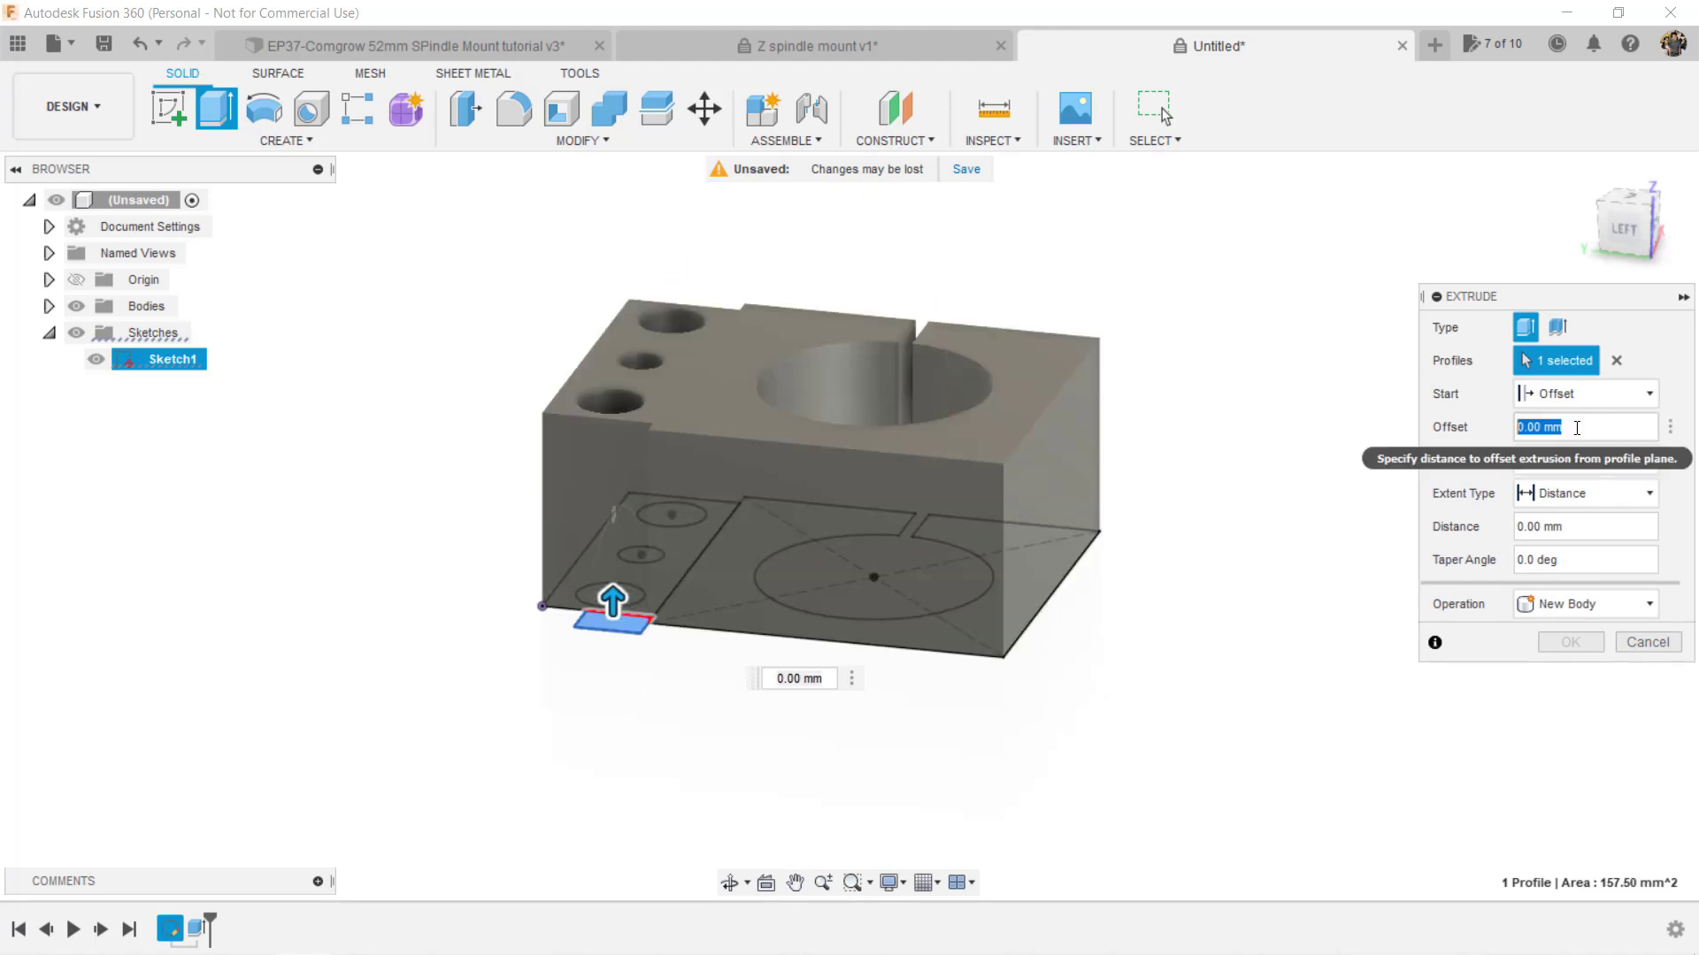
pyautogui.write('11.5')
pyautogui.press('Tab')
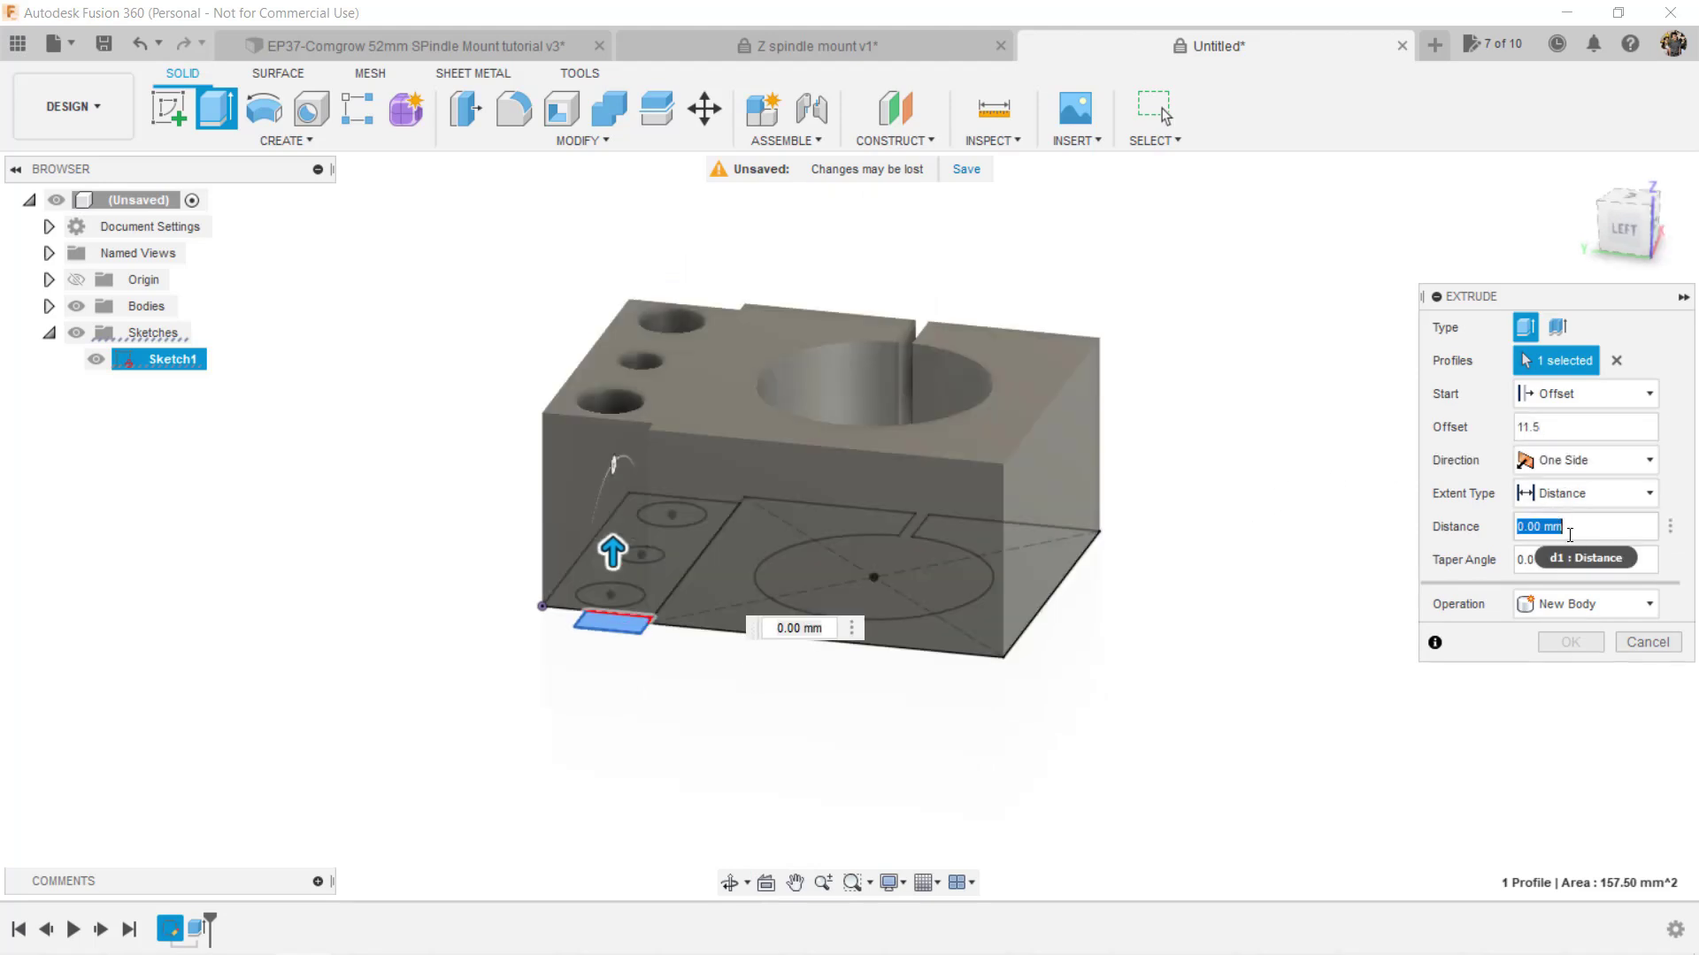
# Step: Compute 45-11.5-11.5 in Calculator and join the extrusion at 22 mm distance
pyautogui.write('10')
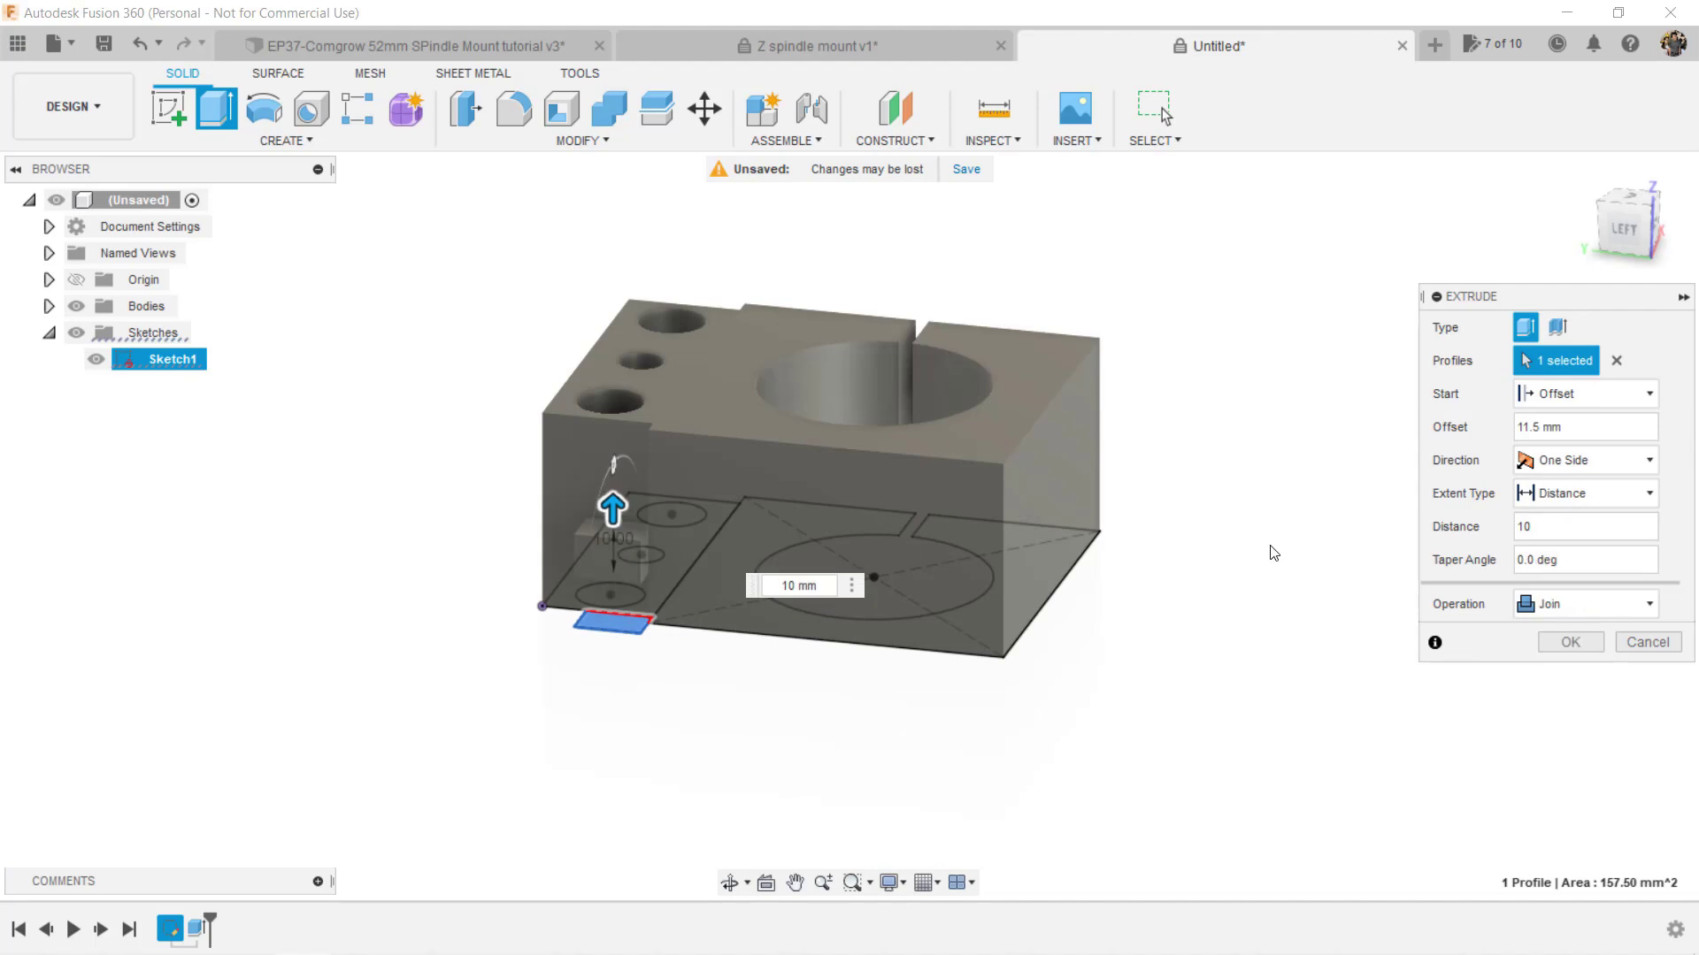
pyautogui.press('Tab')
pyautogui.keyDown('shift'); pyautogui.moveTo(1572, 537); pyautogui.dragTo(1186, 508, button='middle'); pyautogui.keyUp('shift')
pyautogui.press('super+r')
pyautogui.write('calc')
pyautogui.press('Return')
pyautogui.write('45-11.5-')
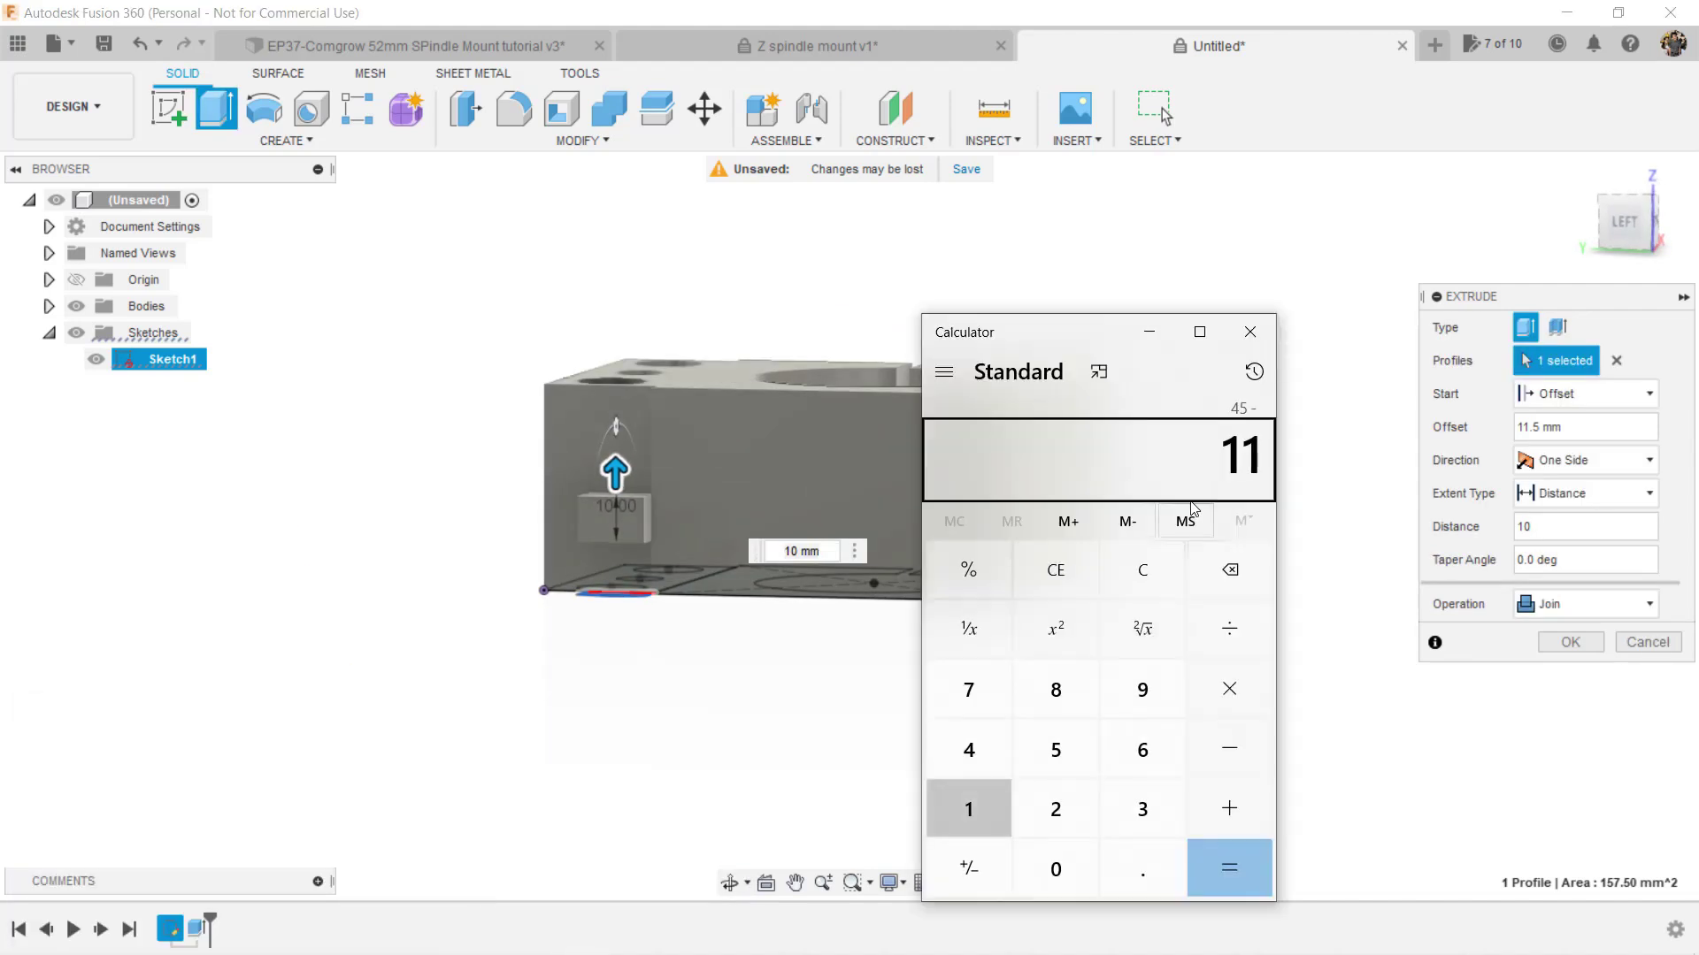
pyautogui.write('11.5=')
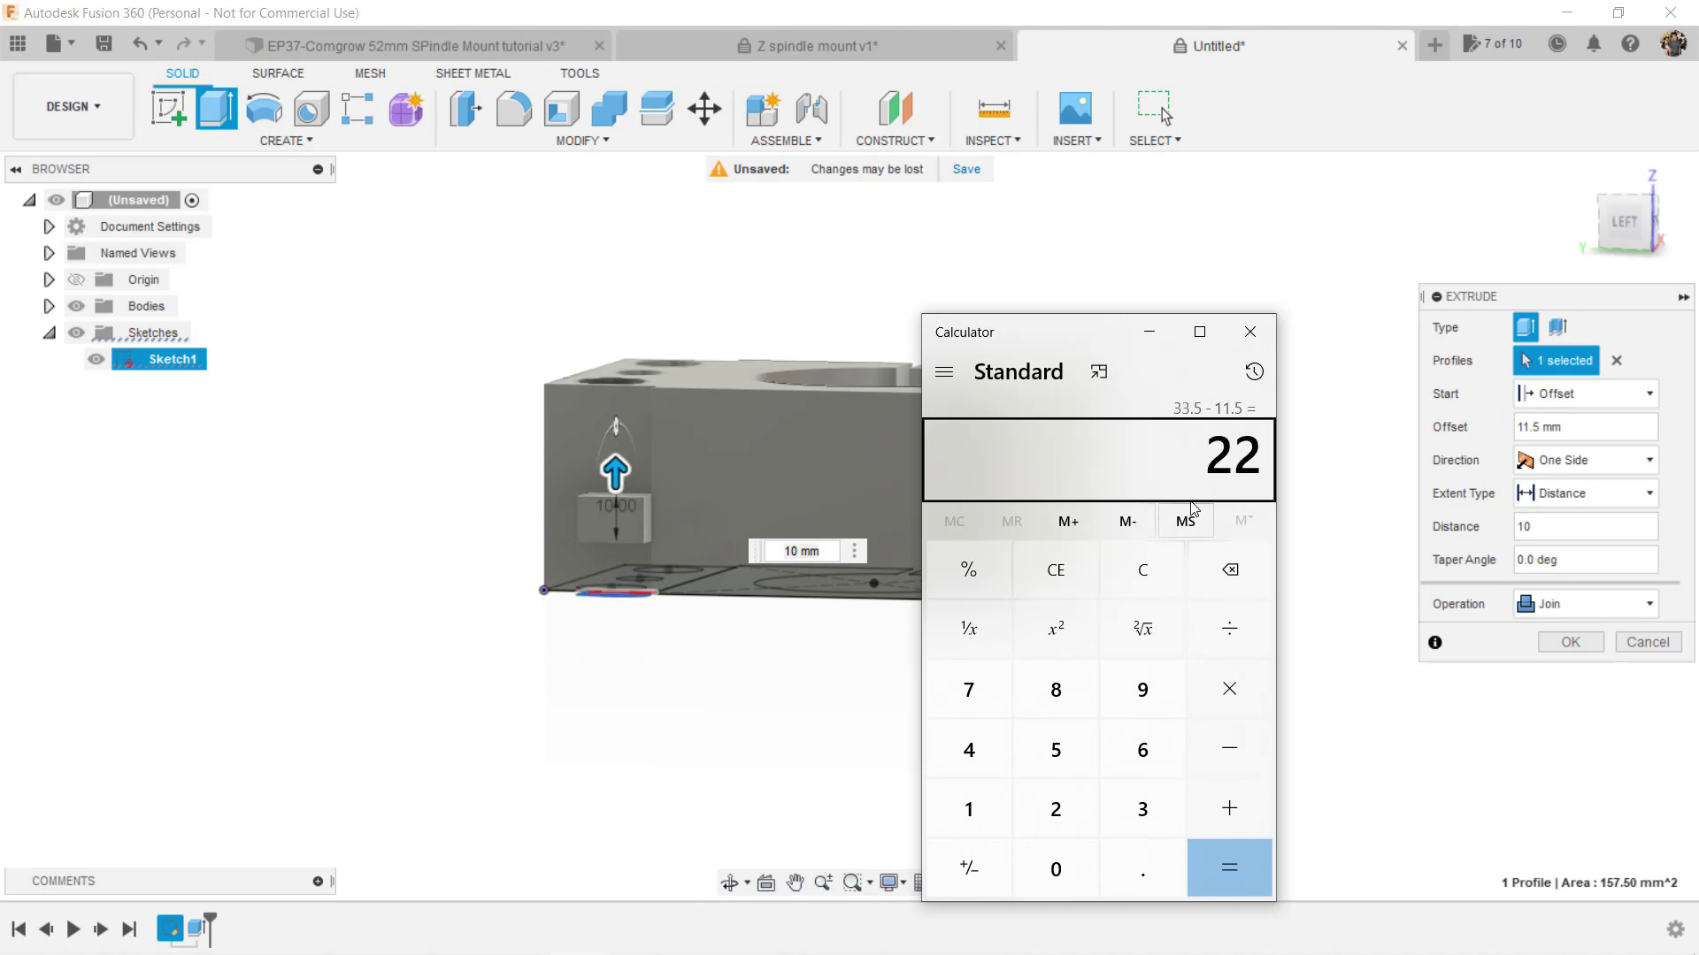
pyautogui.click(1250, 332)
pyautogui.write('22')
pyautogui.press('Tab')
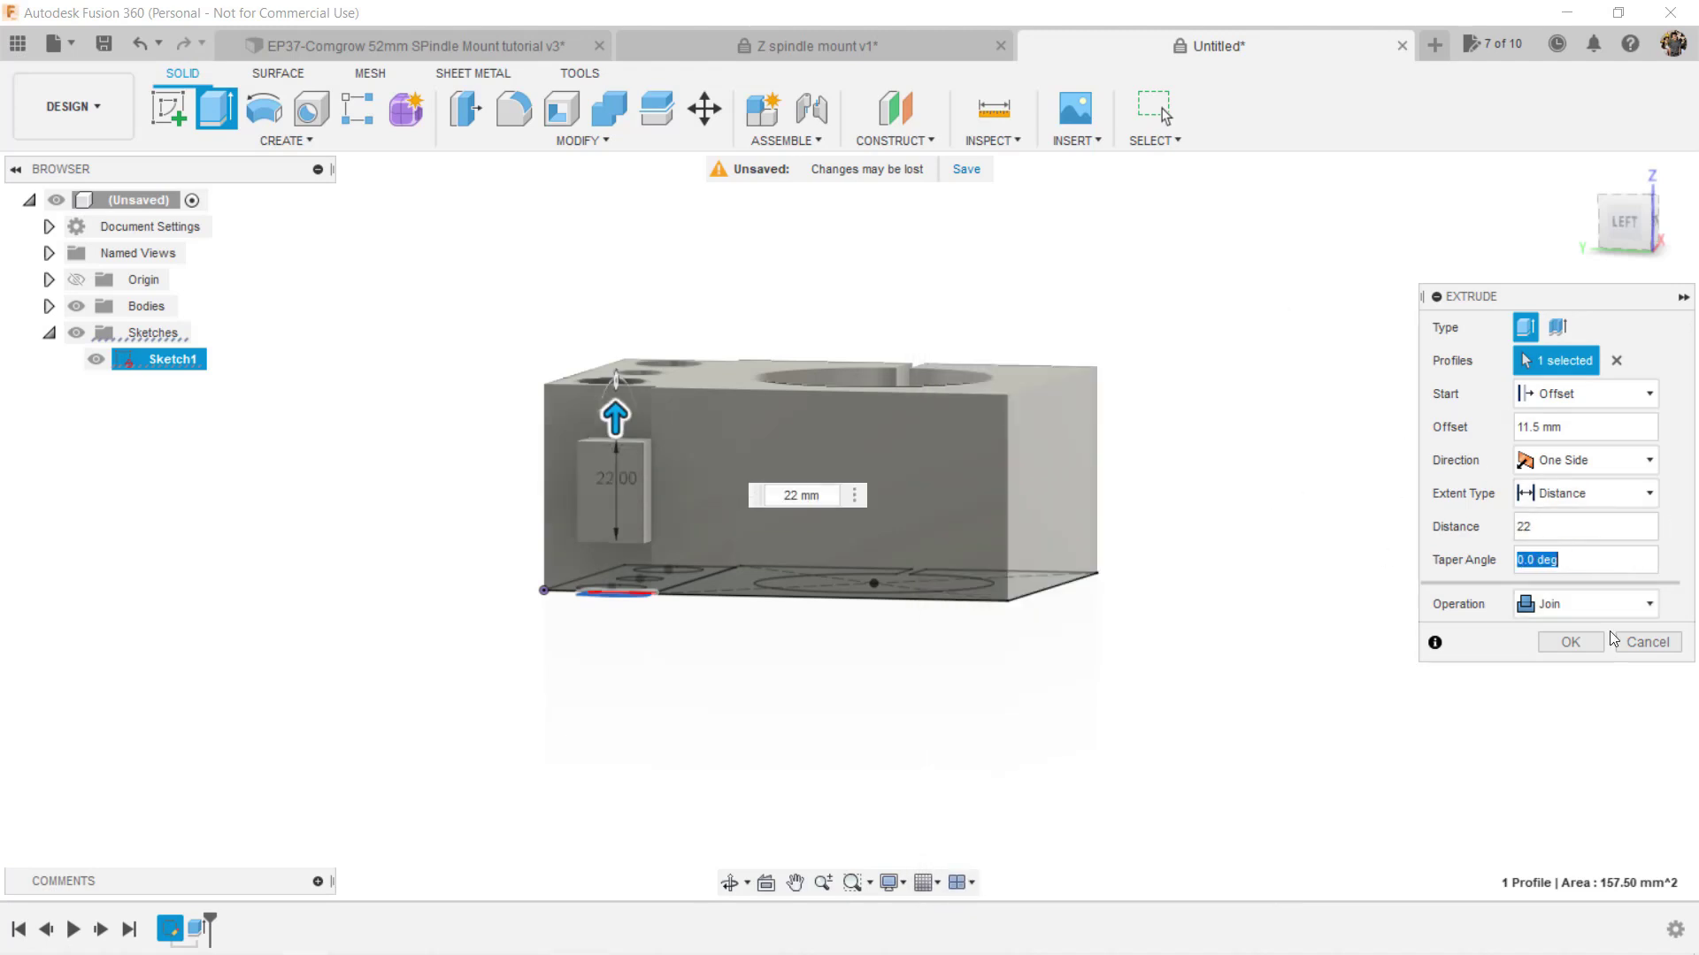
pyautogui.click(1602, 641)
pyautogui.keyDown('shift'); pyautogui.moveTo(486, 416); pyautogui.dragTo(544, 498, button='middle'); pyautogui.keyUp('shift')
pyautogui.press('i')
pyautogui.click(667, 495)
pyautogui.click(794, 409)
pyautogui.keyDown('shift'); pyautogui.moveTo(755, 465); pyautogui.dragTo(640, 491, button='middle'); pyautogui.keyUp('shift')
pyautogui.click(636, 498)
pyautogui.click(762, 570)
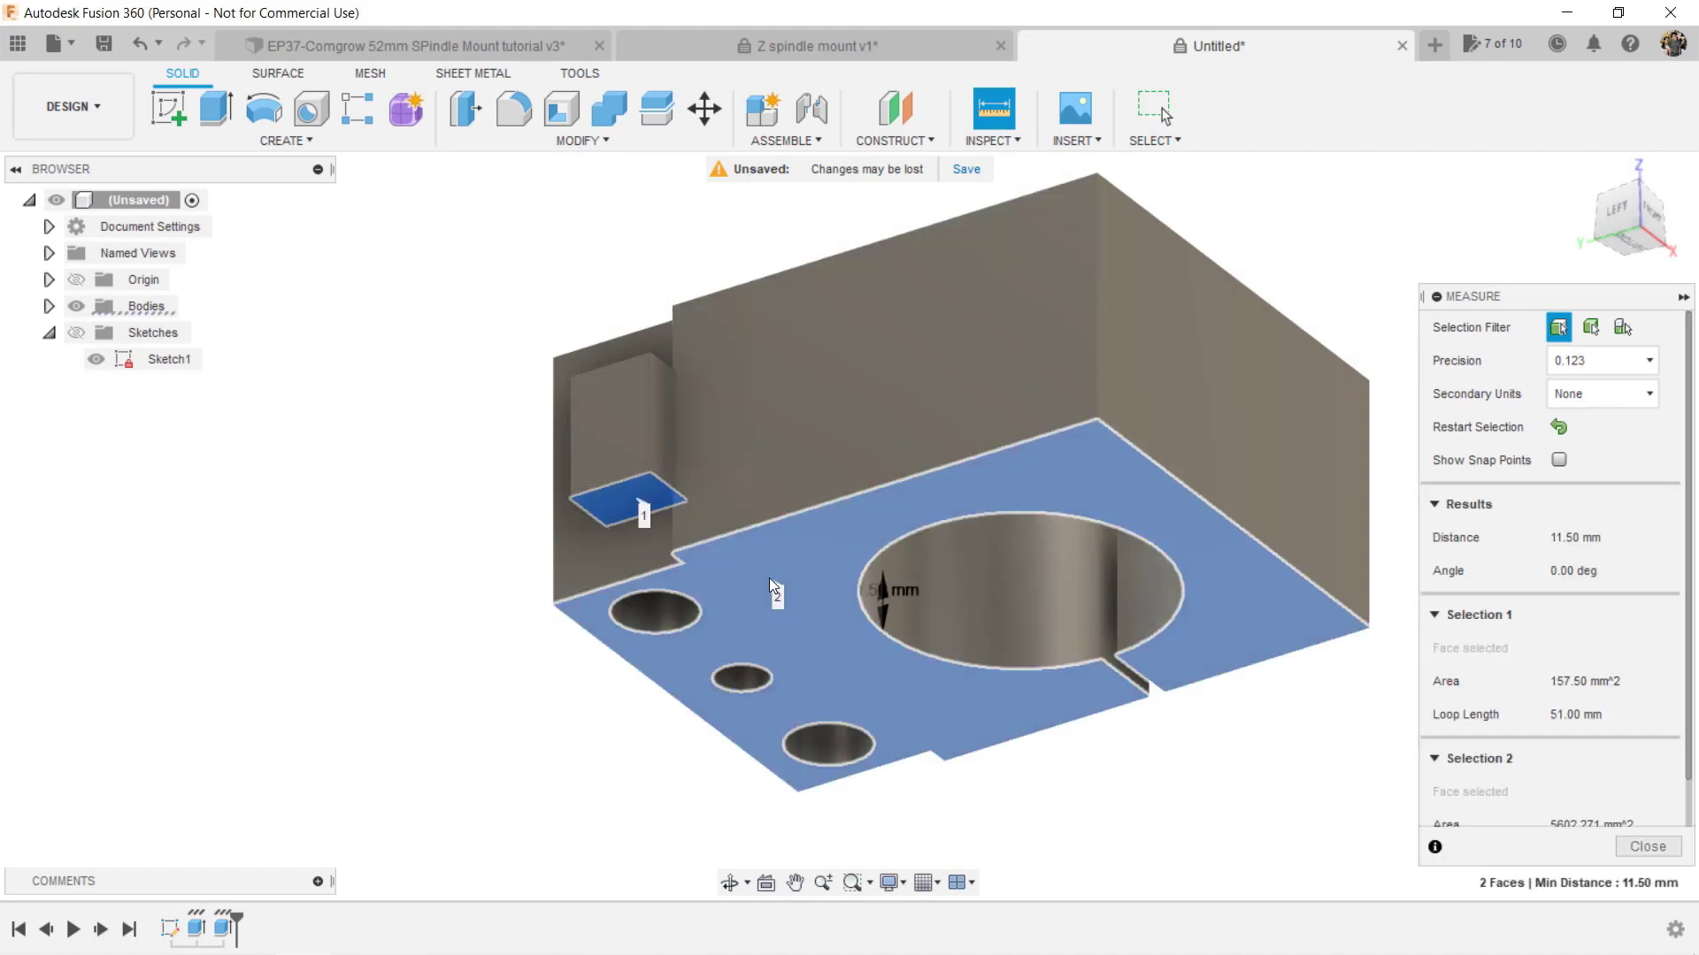
pyautogui.keyDown('shift'); pyautogui.moveTo(762, 570); pyautogui.dragTo(1121, 608, button='middle'); pyautogui.keyUp('shift')
pyautogui.press('Escape')
pyautogui.click(902, 46)
pyautogui.keyDown('shift'); pyautogui.moveTo(1051, 463); pyautogui.dragTo(1050, 656, button='middle'); pyautogui.keyUp('shift')
pyautogui.scroll(5, 670, 467)
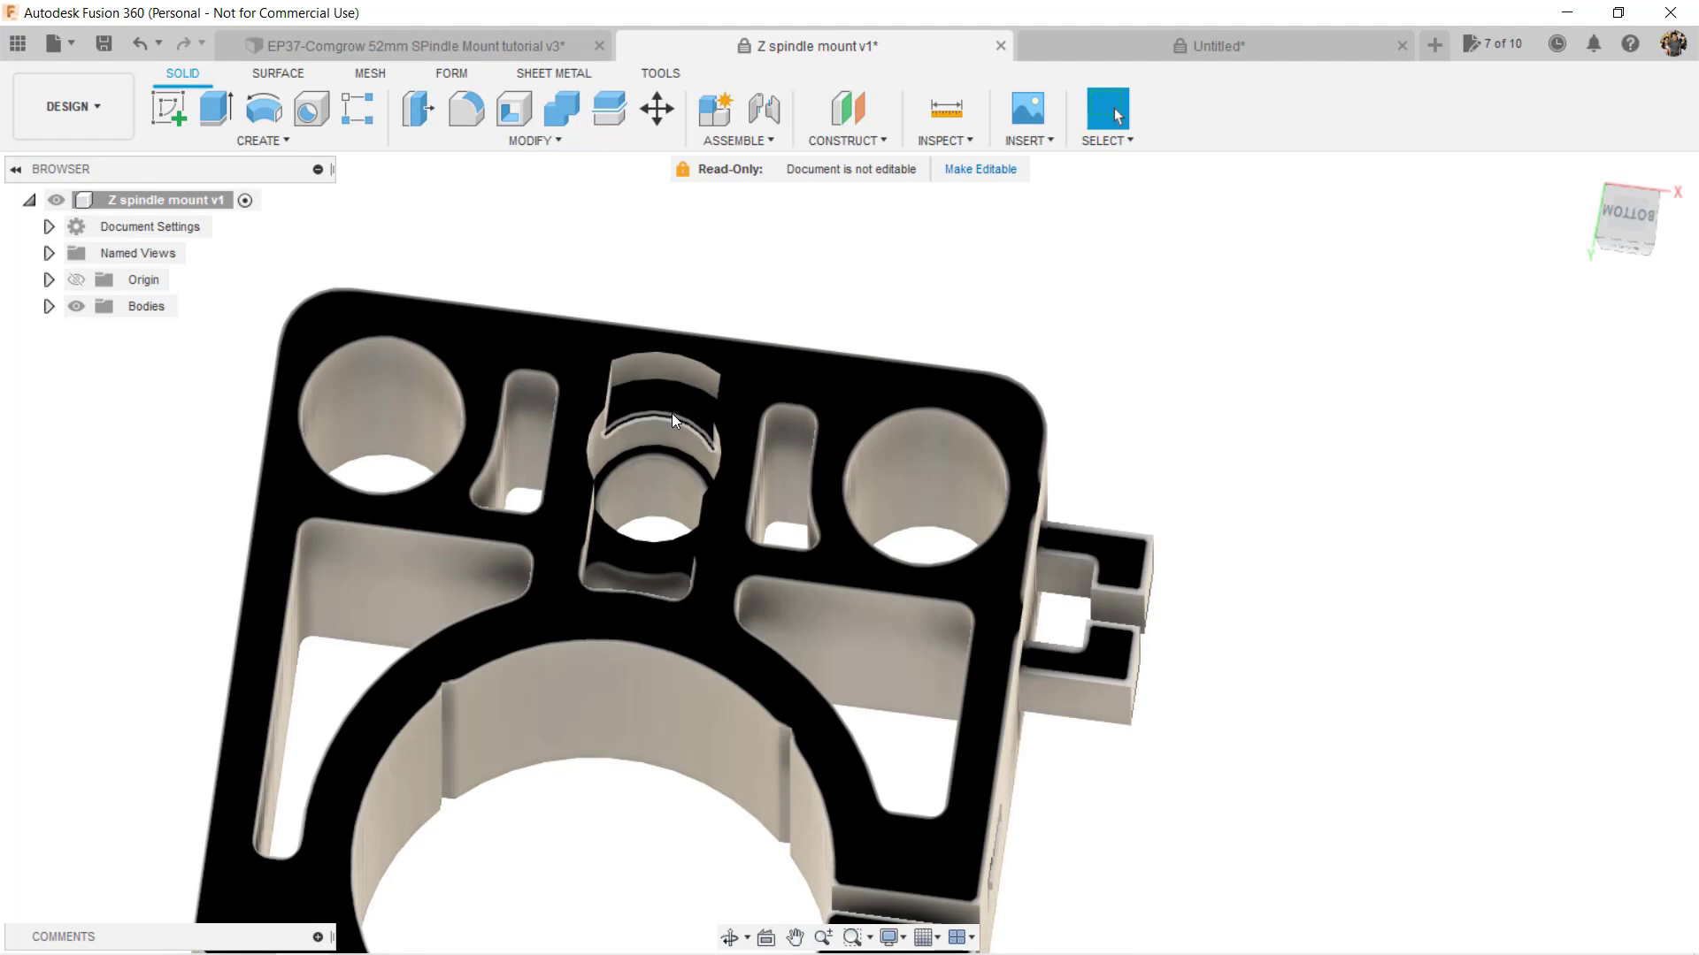
pyautogui.press('i')
pyautogui.click(670, 478)
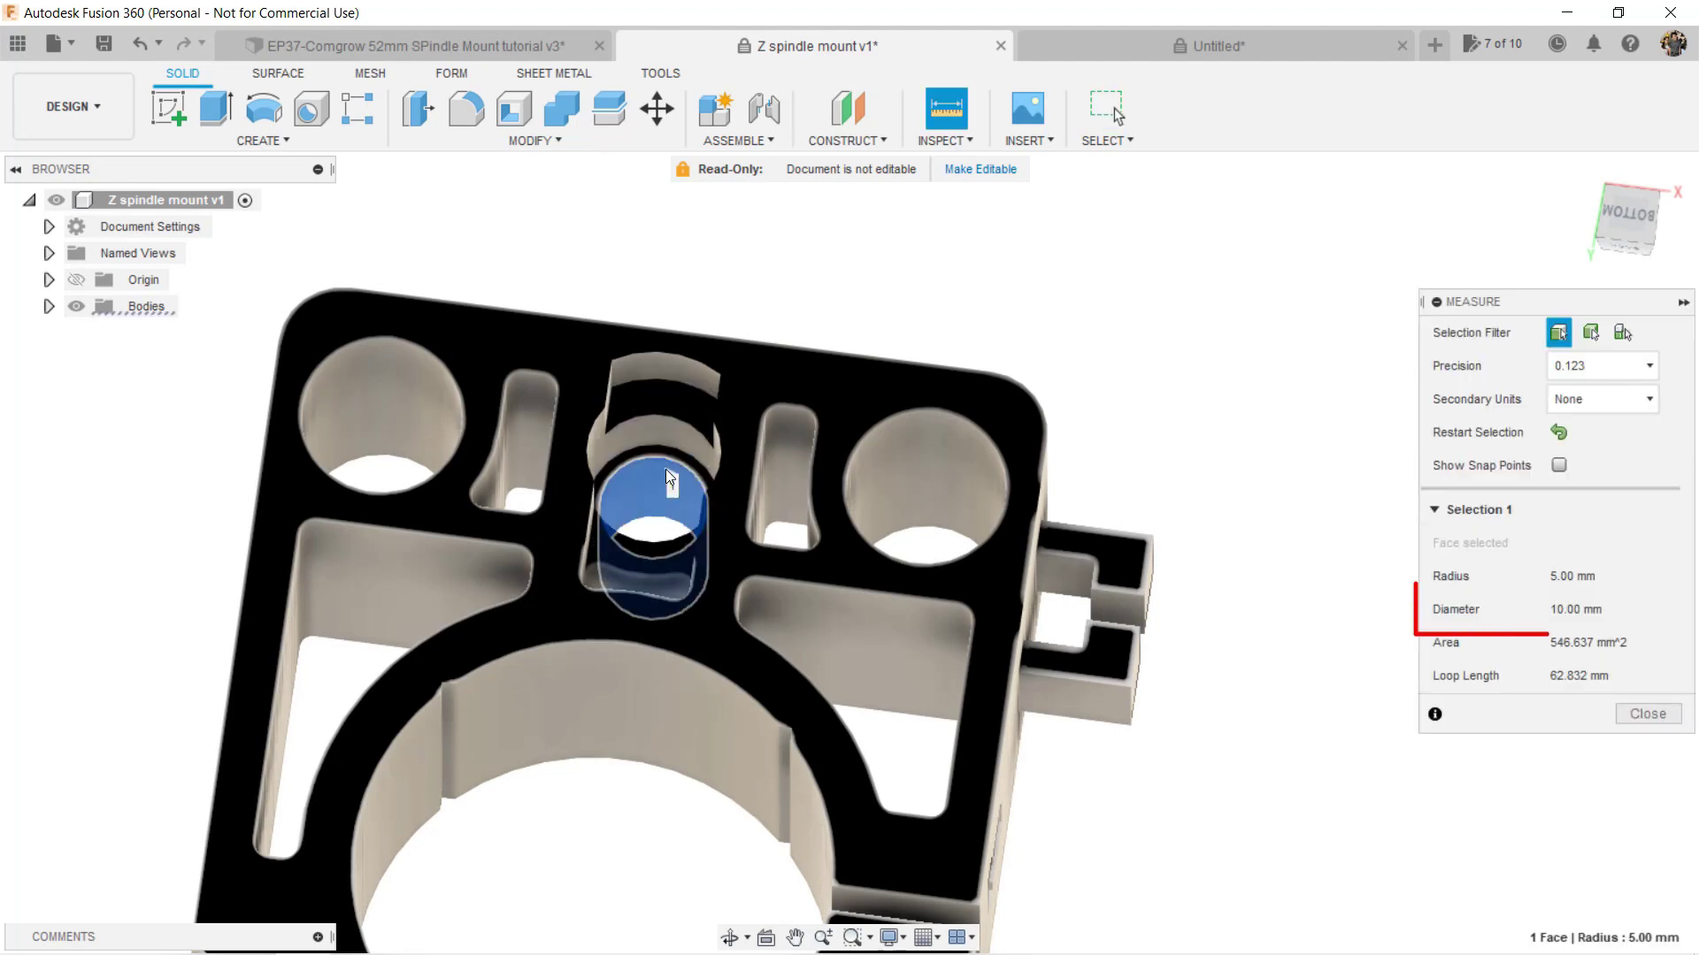
pyautogui.click(670, 478)
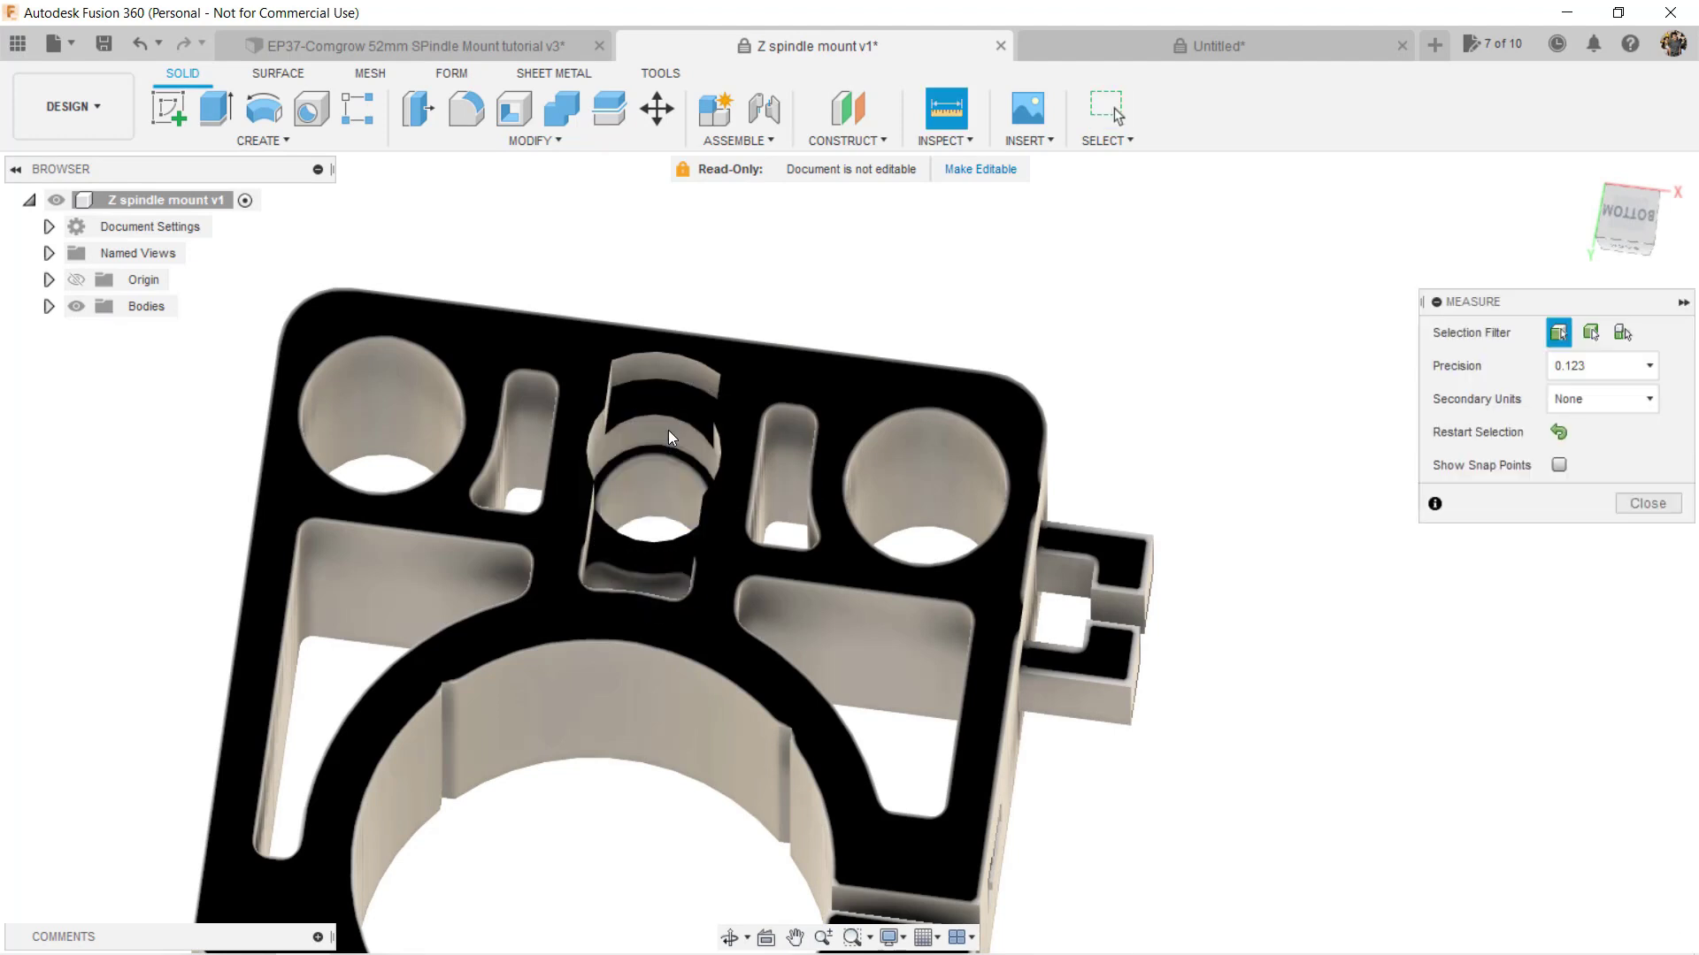
pyautogui.click(677, 440)
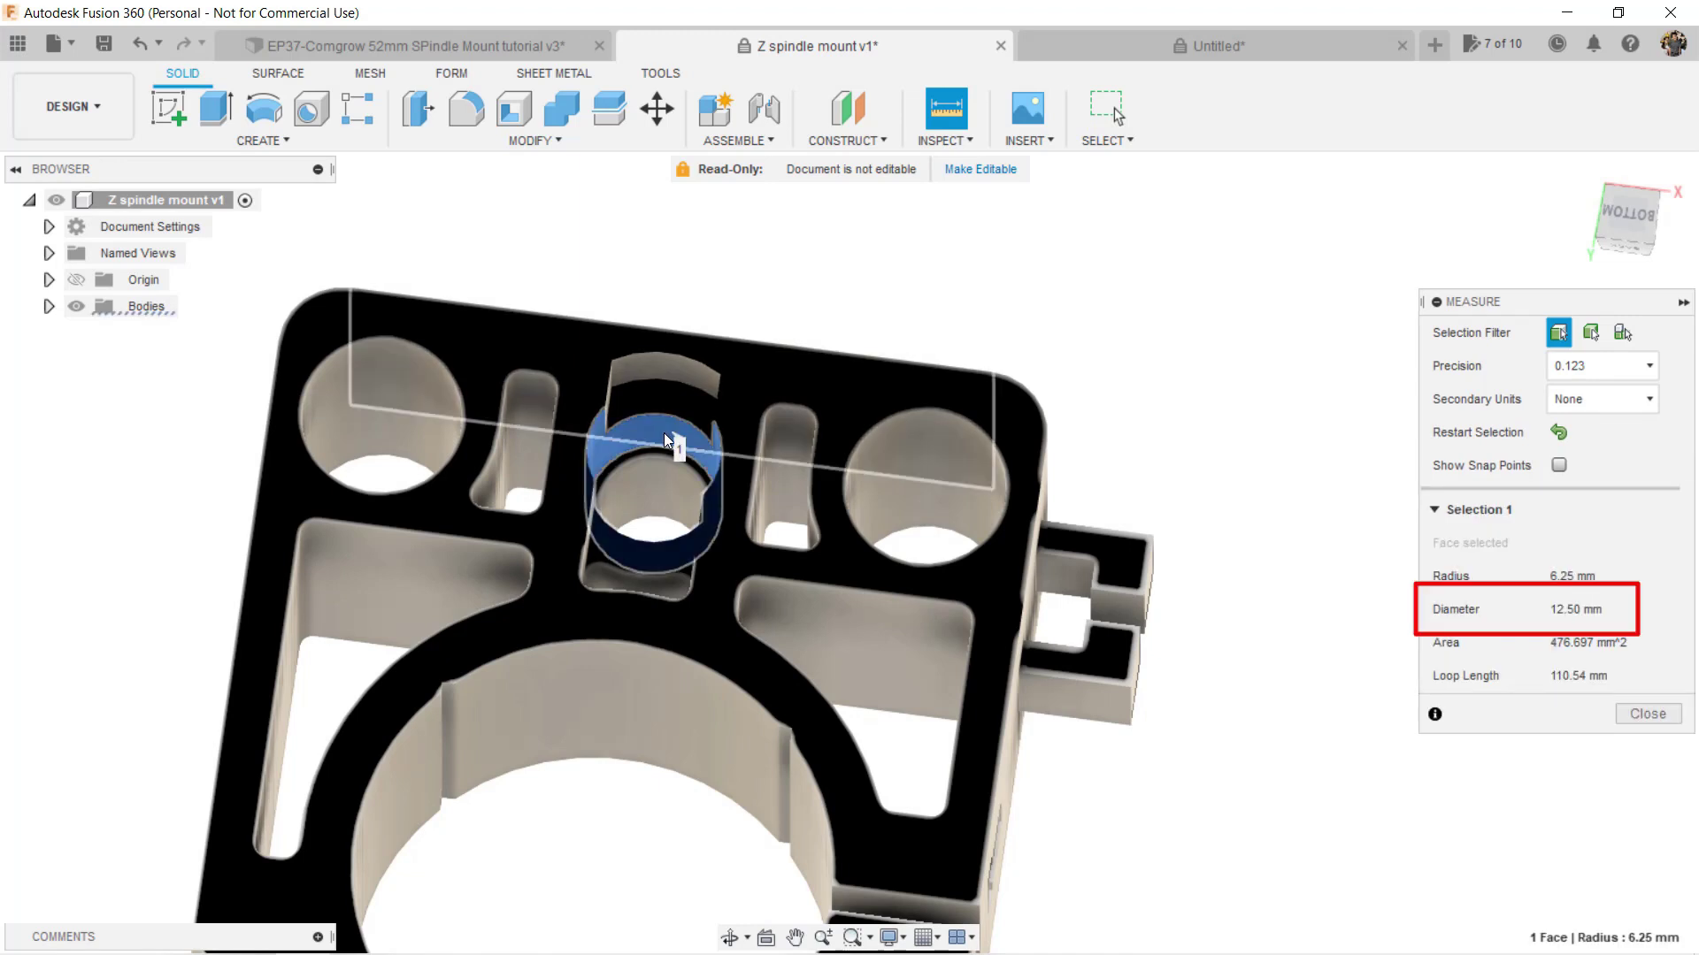
pyautogui.click(687, 446)
pyautogui.click(691, 385)
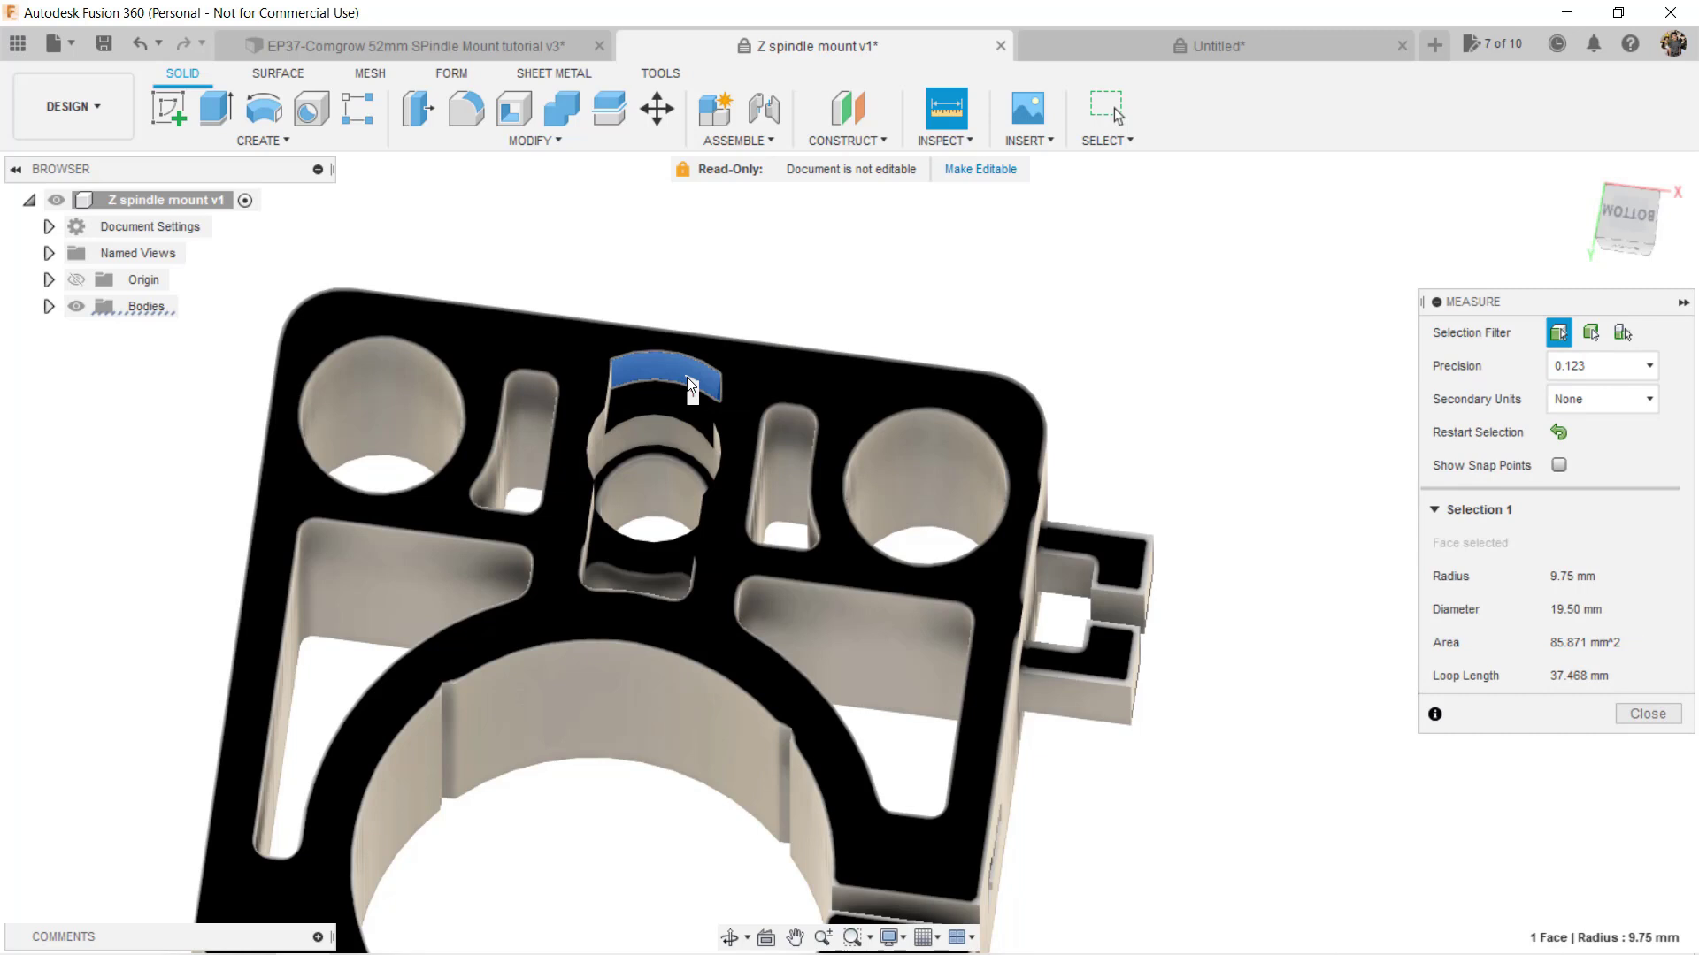
pyautogui.press('Escape')
# Step: Return to the Untitled design and reopen Sketch1 for editing
pyautogui.click(1138, 51)
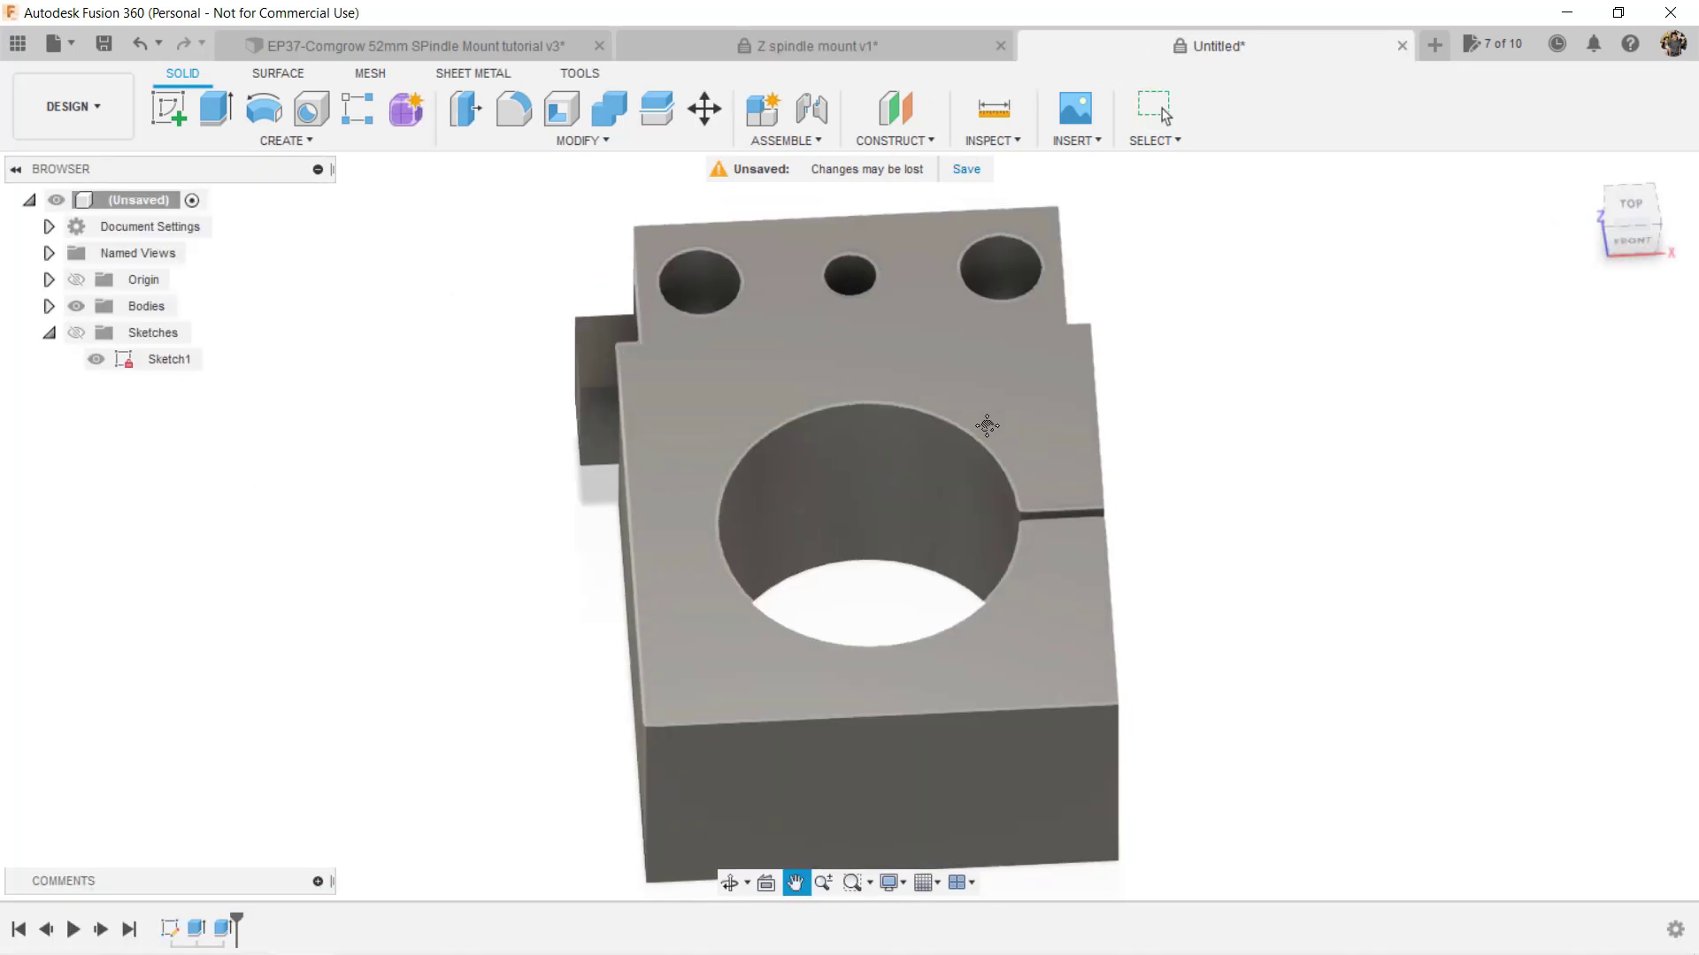
pyautogui.click(76, 334)
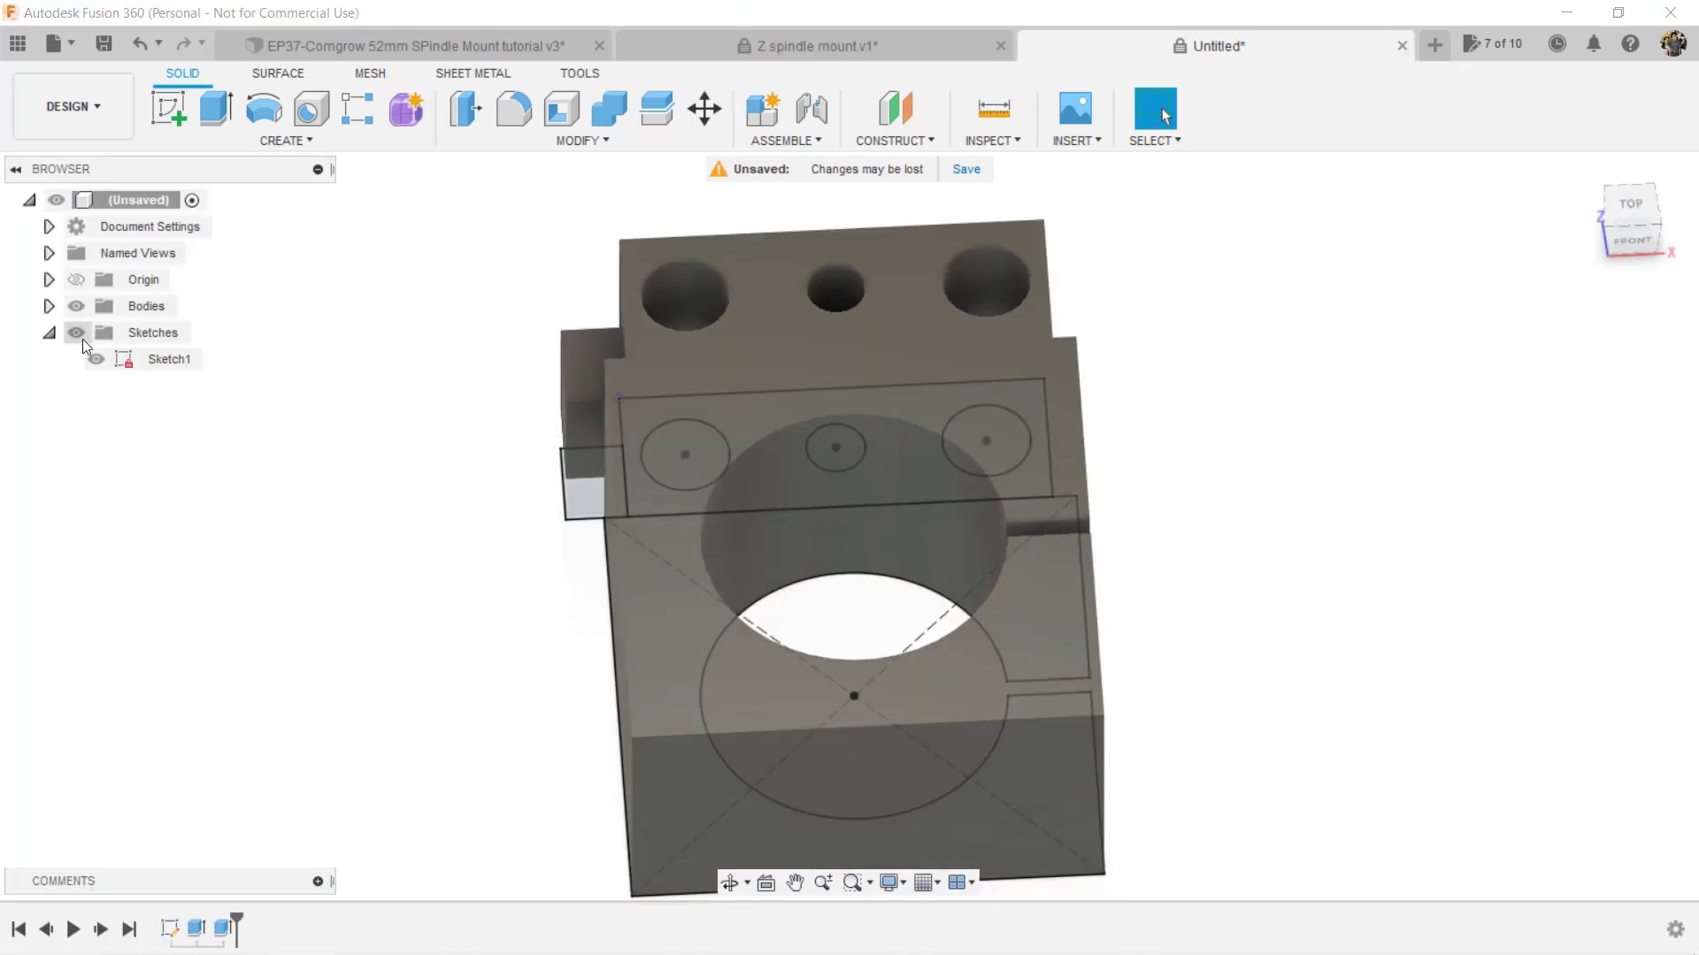
pyautogui.rightClick(172, 929)
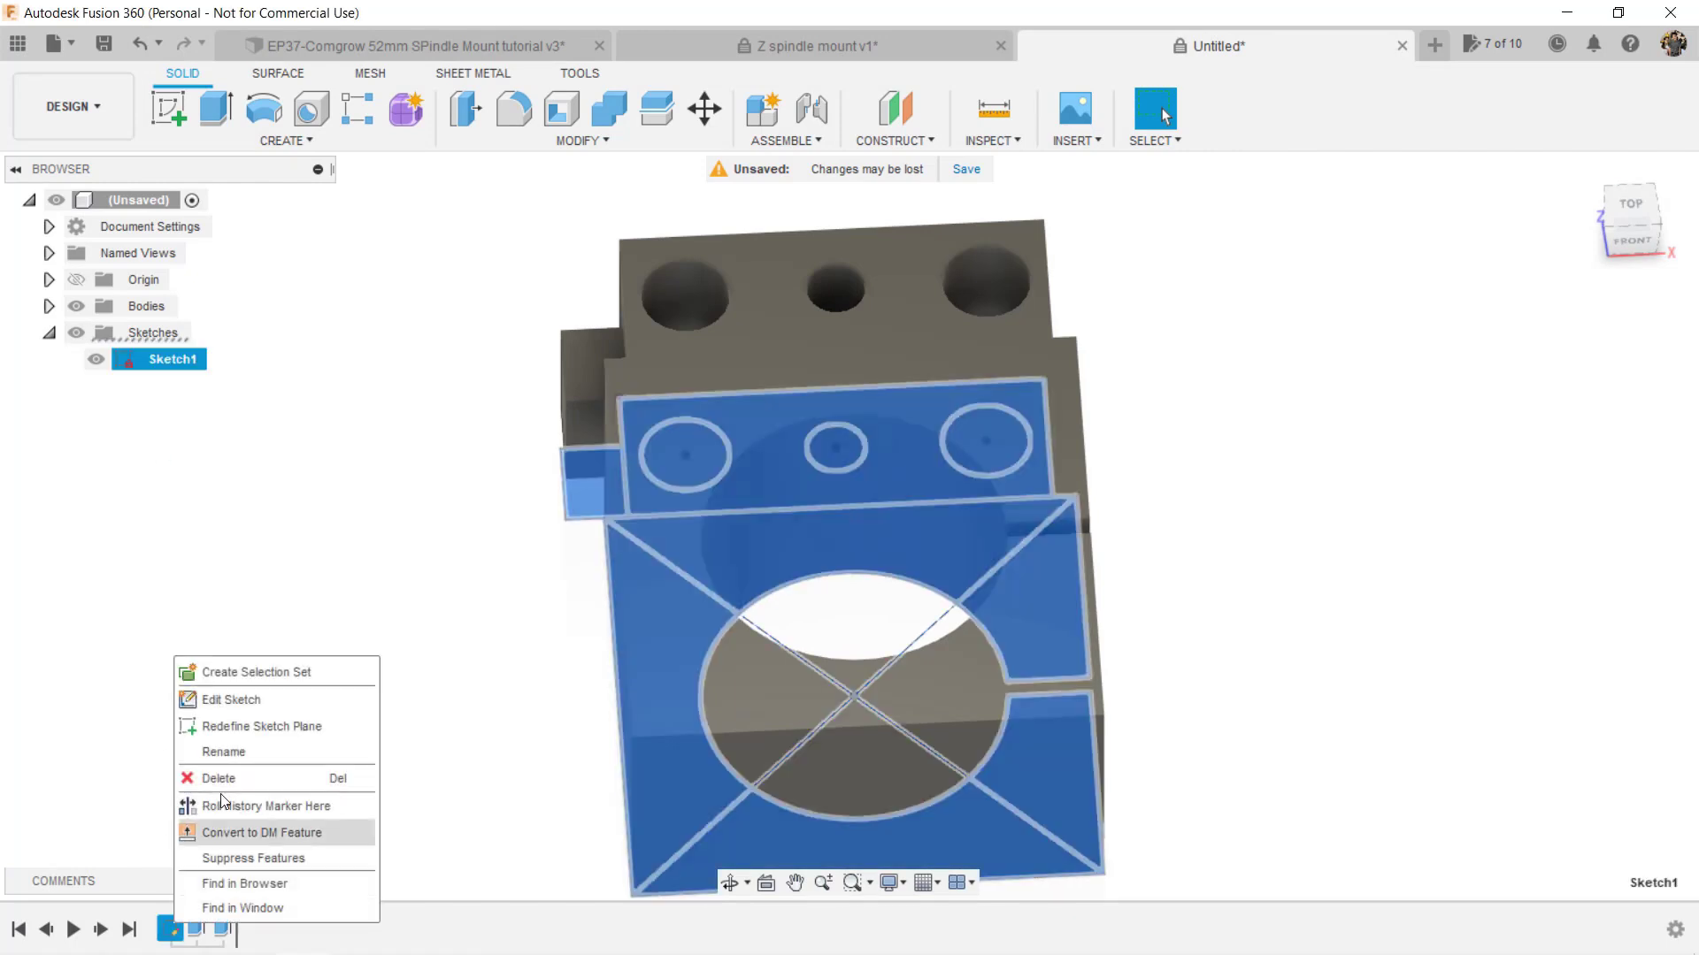
pyautogui.click(258, 691)
pyautogui.scroll(5, 848, 300)
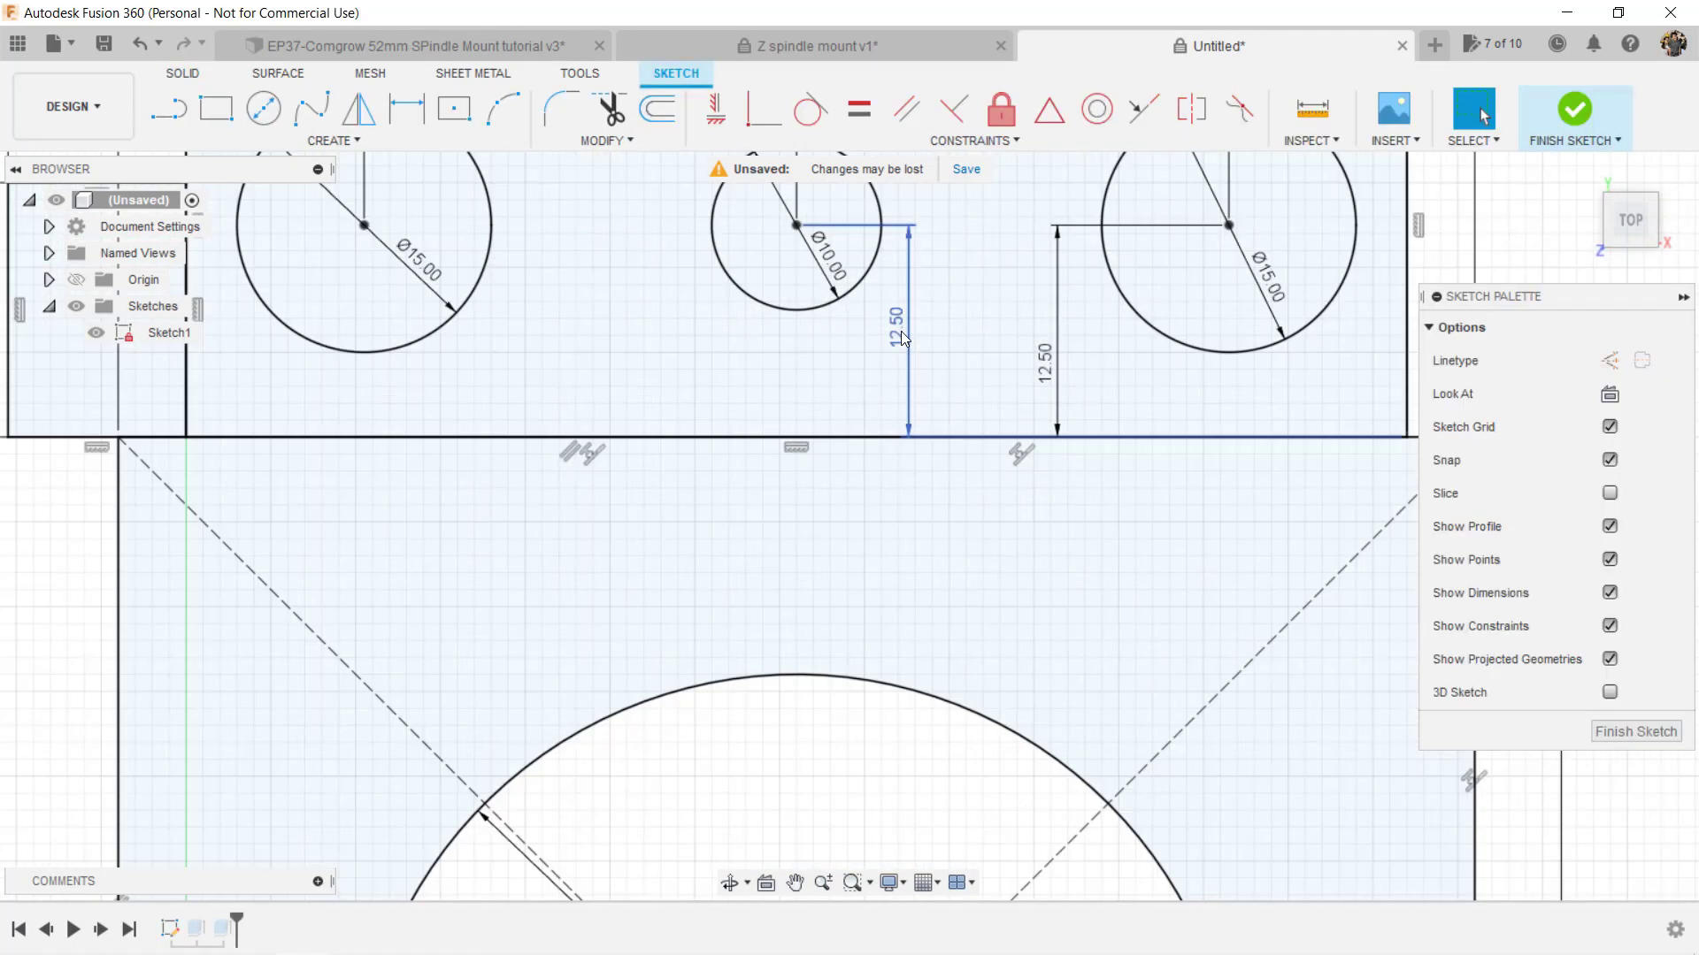
# Step: Draw a 10 mm circle and a larger concentric circle at the middle hole's centre
pyautogui.press('c')
pyautogui.click(847, 313)
pyautogui.write('10')
pyautogui.press('Return')
pyautogui.scroll(-2, 937, 611)
pyautogui.click(863, 525)
pyautogui.write('20')
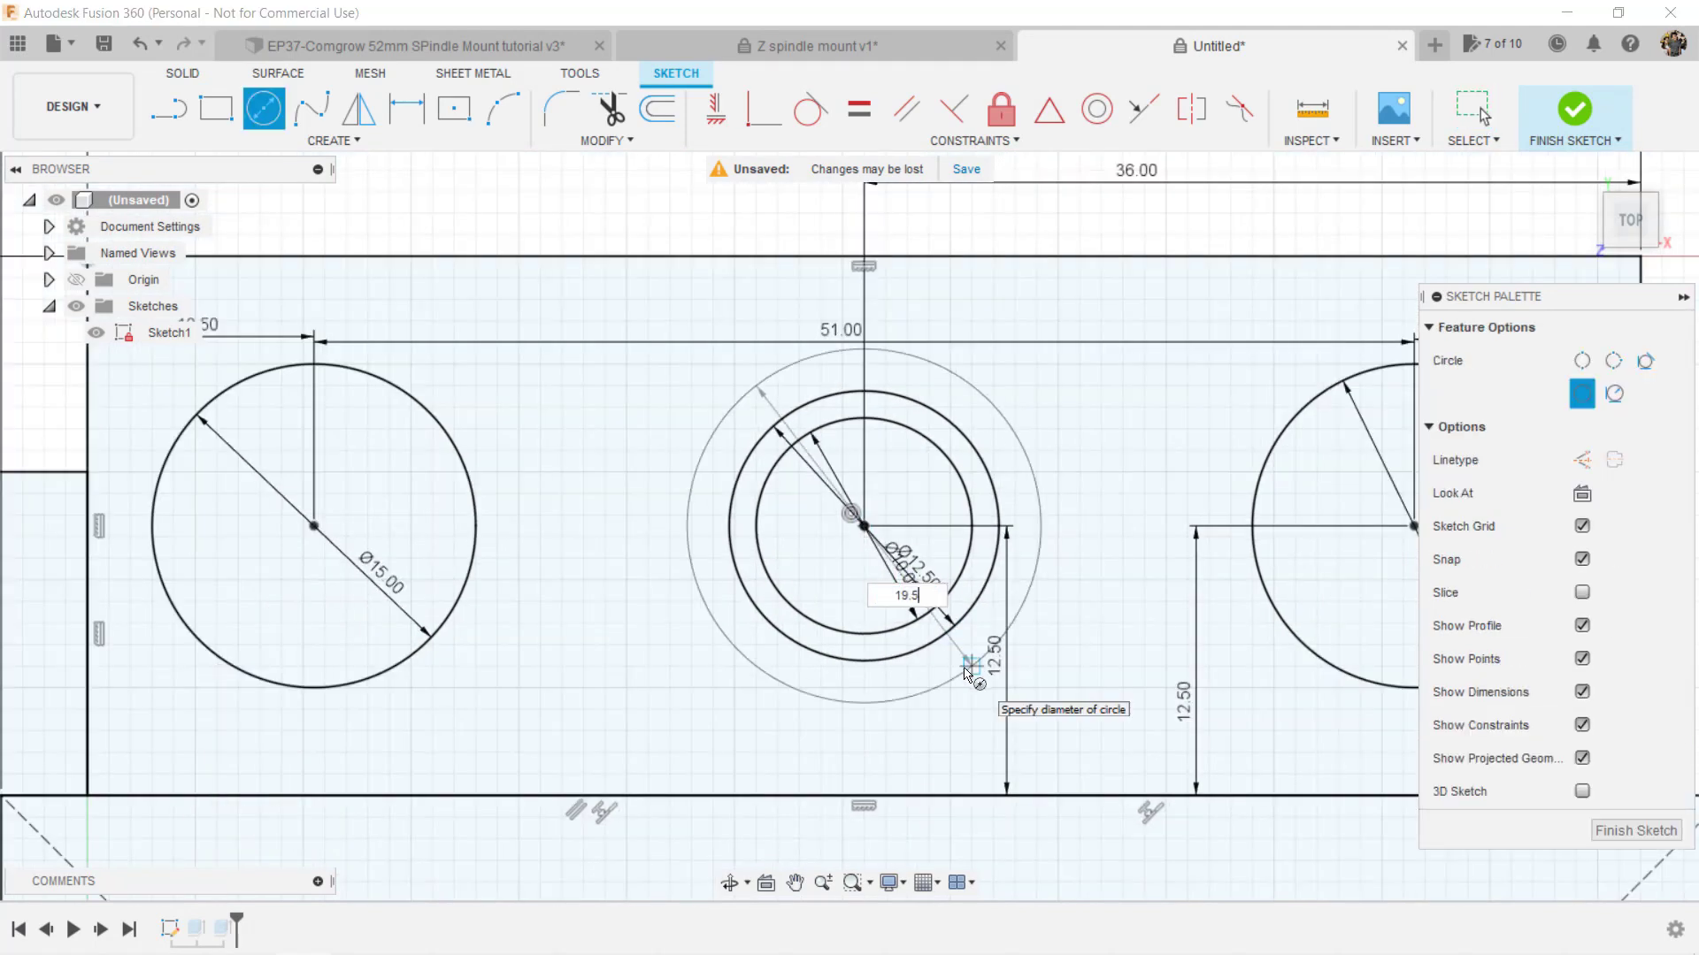
pyautogui.press('Return')
pyautogui.press('Escape')
pyautogui.keyDown('shift'); pyautogui.moveTo(920, 487); pyautogui.dragTo(878, 183, button='middle'); pyautogui.keyUp('shift')
pyautogui.click(808, 46)
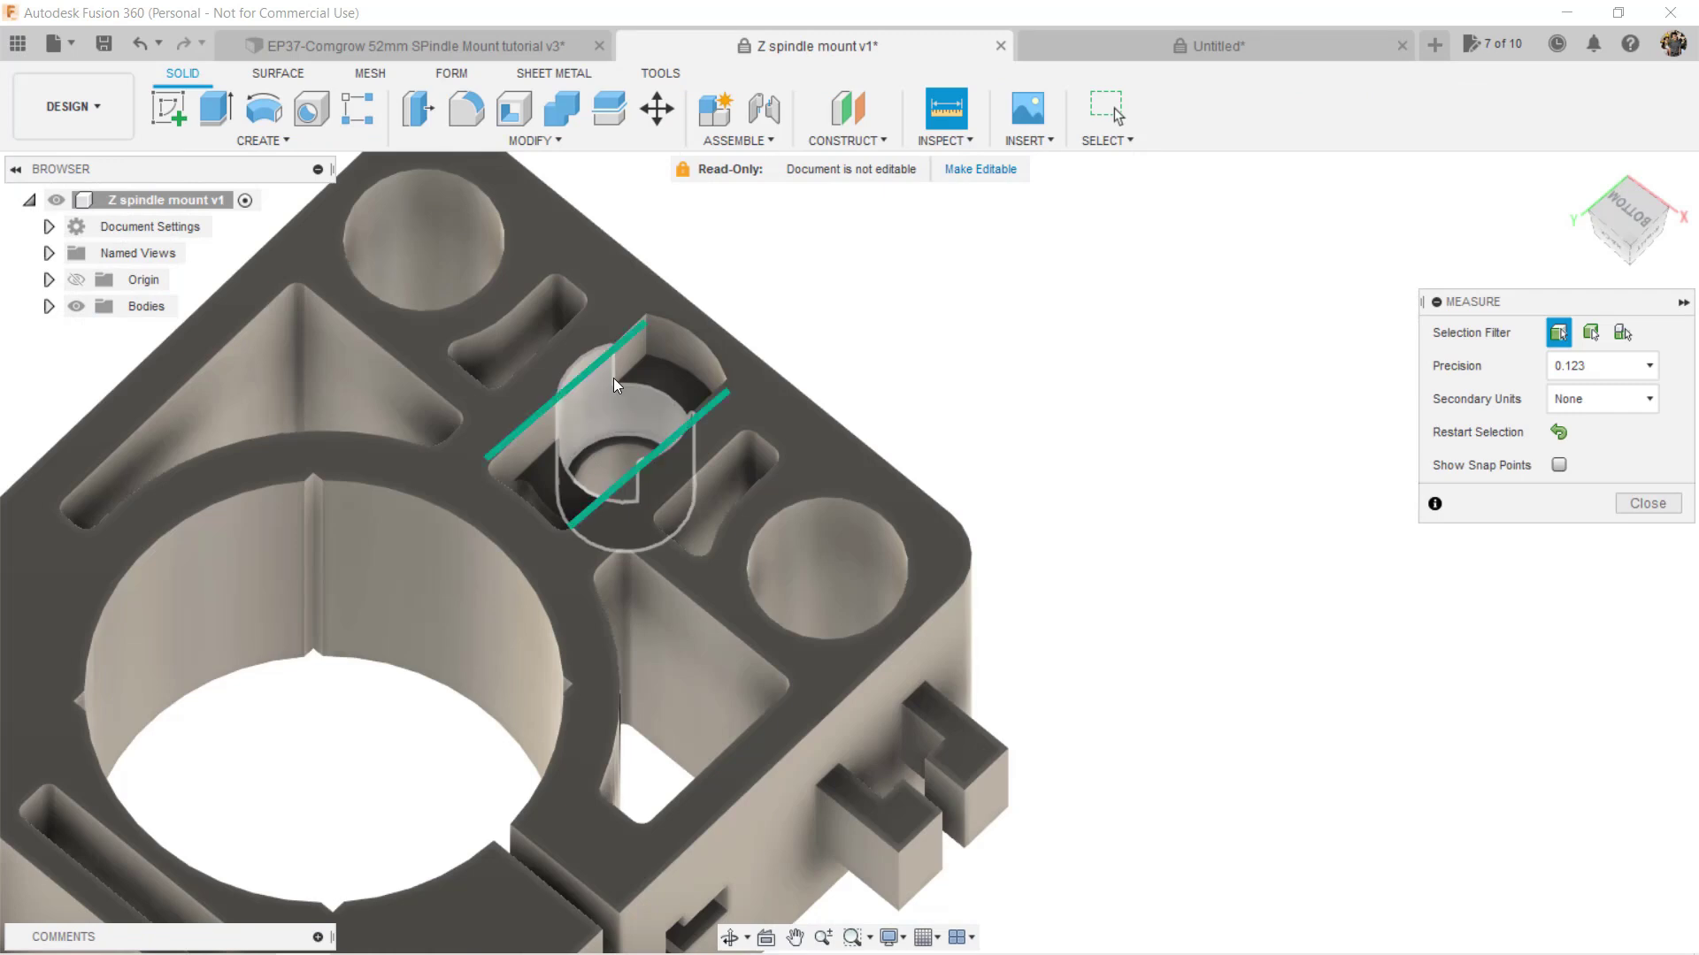
# Step: Measure the reference part's slot width, 10.20 mm
pyautogui.press('i')
pyautogui.click(625, 360)
pyautogui.keyDown('shift'); pyautogui.moveTo(626, 360); pyautogui.dragTo(814, 377, button='middle'); pyautogui.keyUp('shift')
pyautogui.click(715, 323)
pyautogui.keyDown('shift'); pyautogui.moveTo(715, 323); pyautogui.dragTo(675, 418, button='middle'); pyautogui.keyUp('shift')
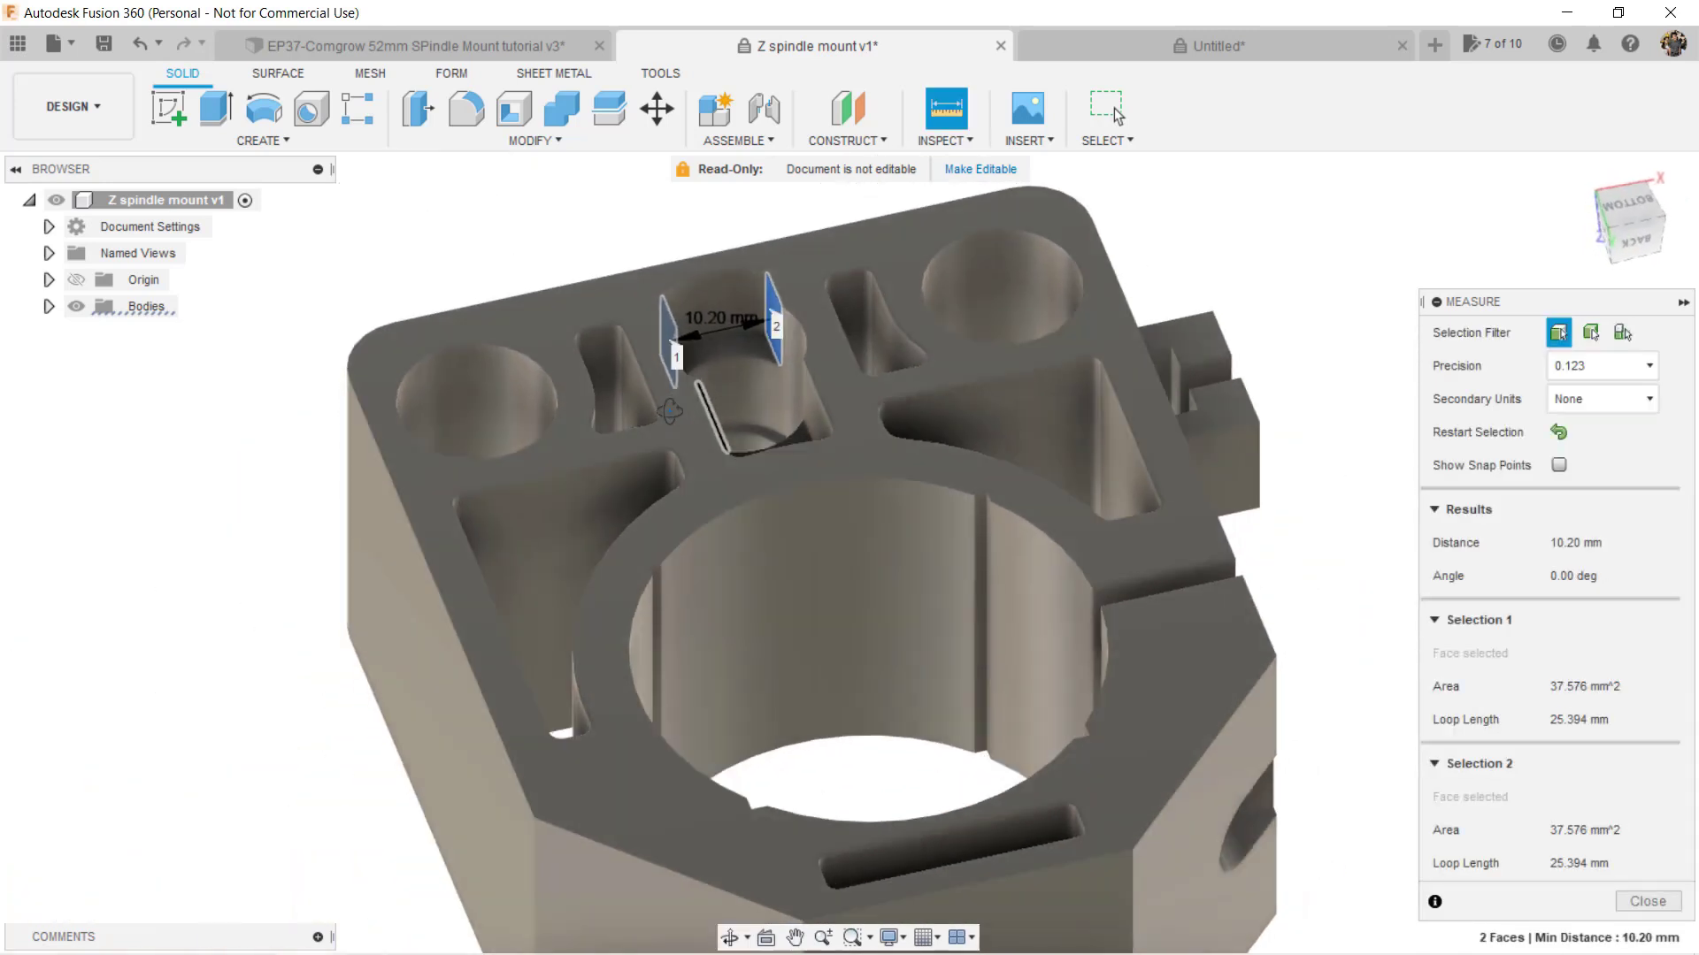
# Step: Draw a 10.2 mm wide center rectangle on the middle hole in Sketch1
pyautogui.click(1196, 46)
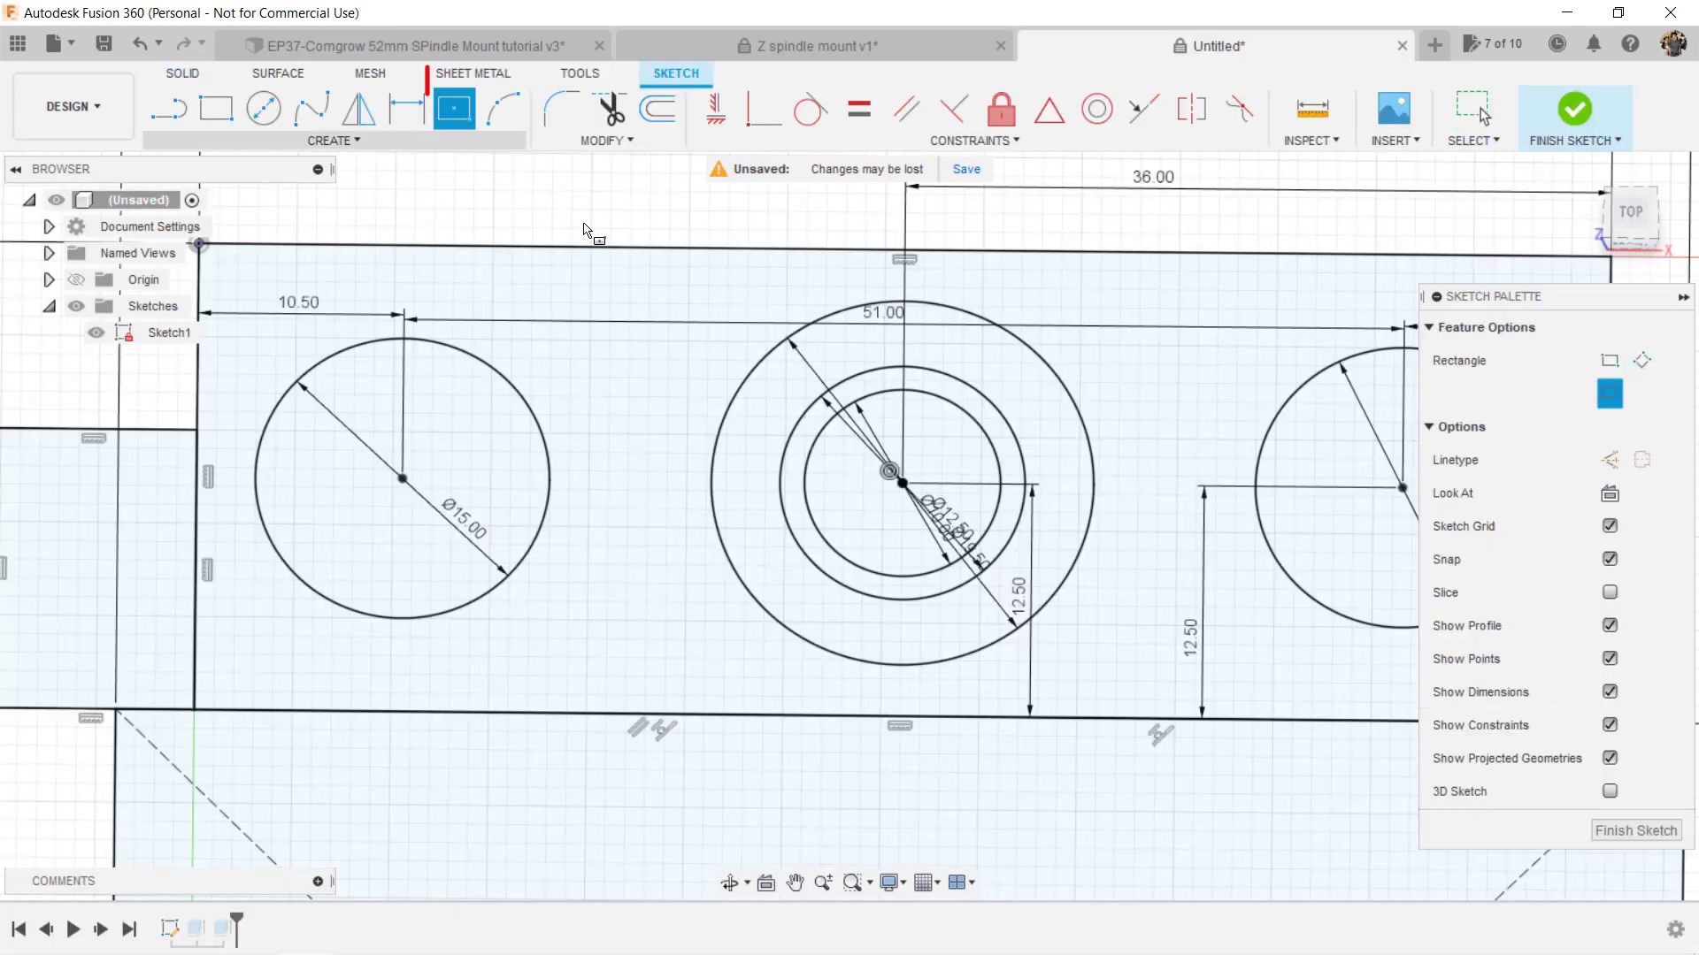
pyautogui.click(902, 483)
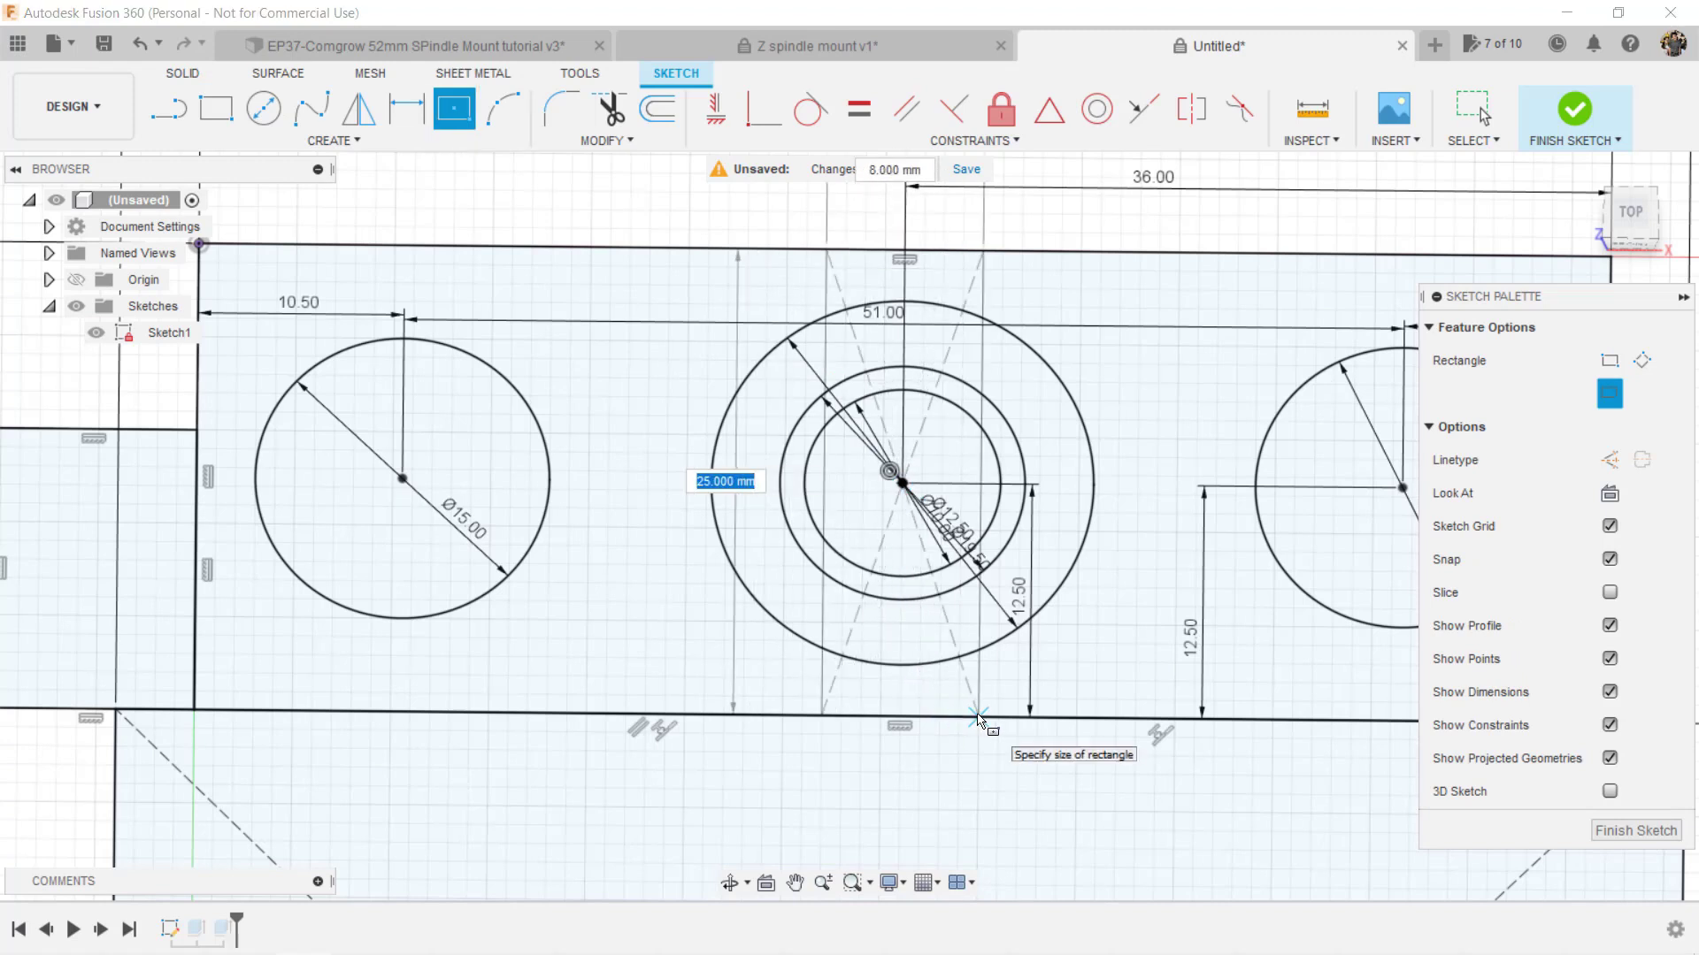
pyautogui.press('Tab')
pyautogui.write('1')
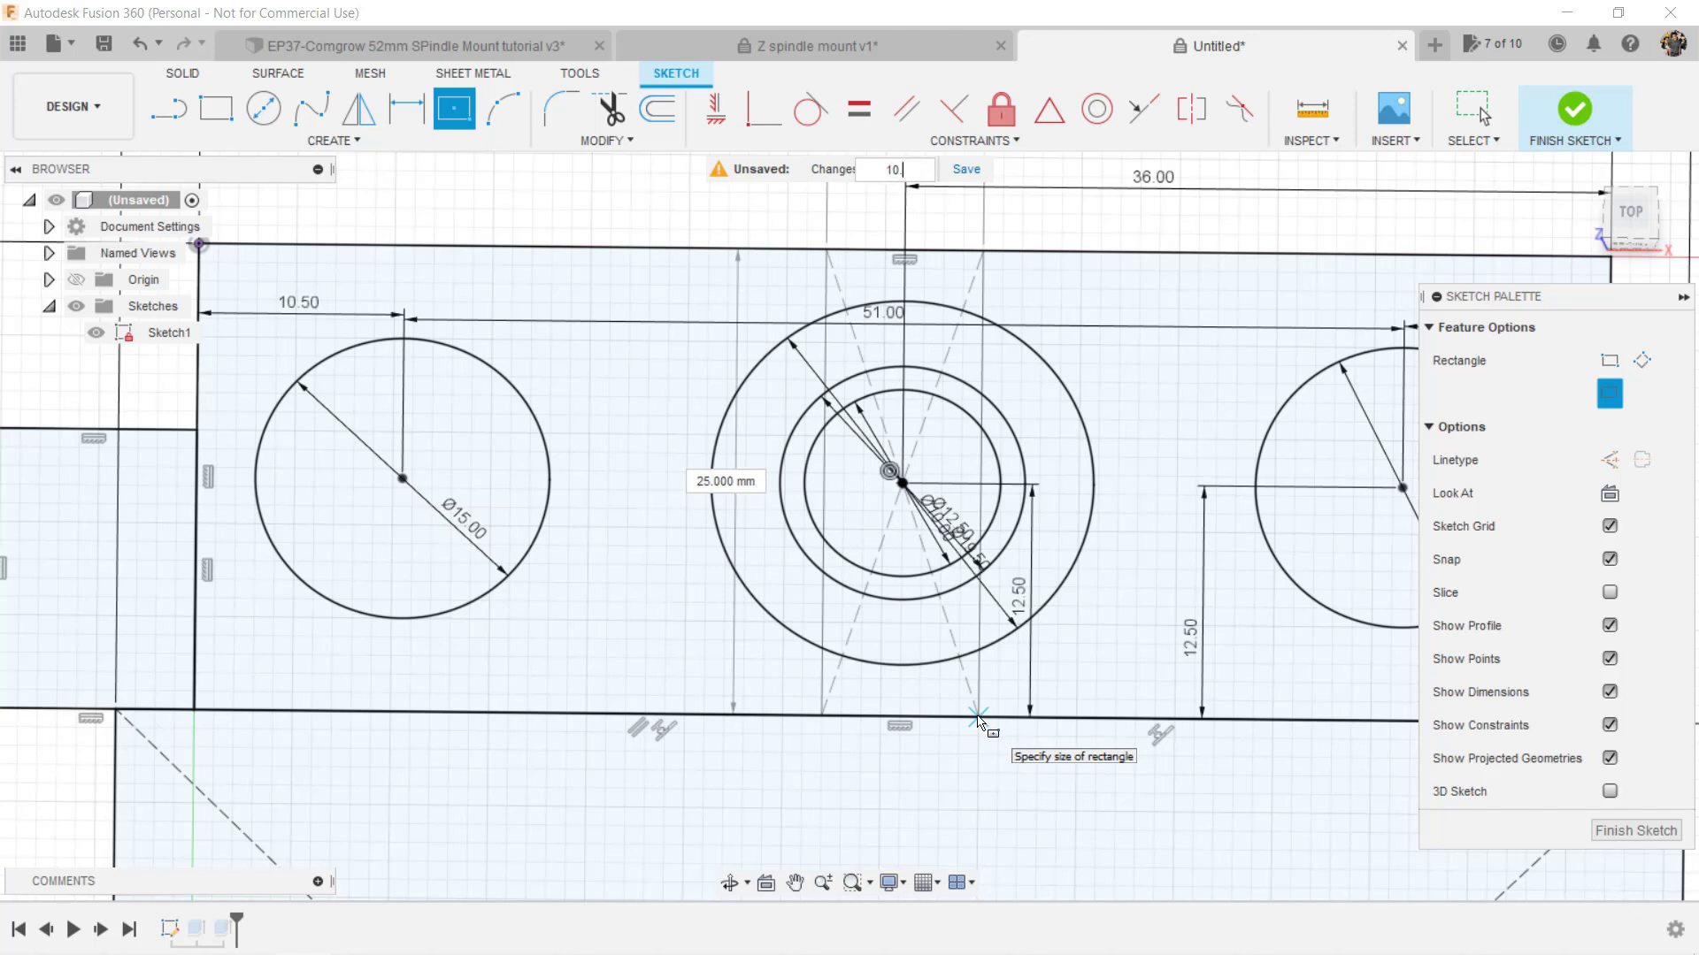
pyautogui.press('Tab')
pyautogui.press('Return')
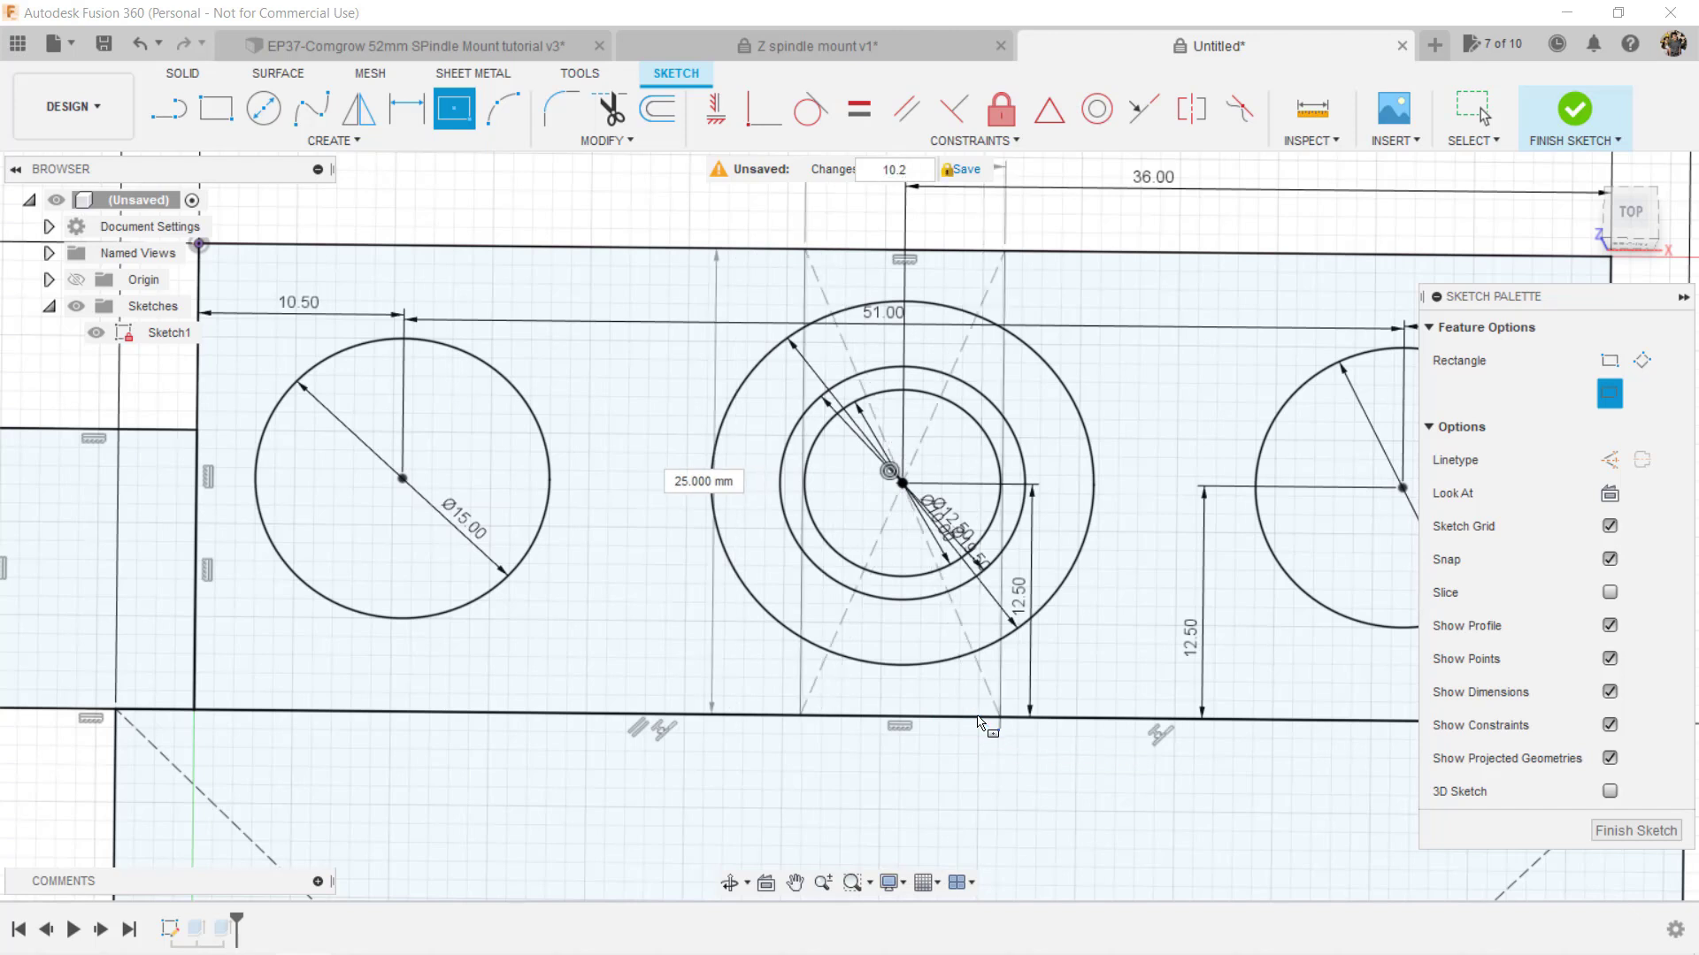
pyautogui.press('Escape')
pyautogui.scroll(-2, 1122, 321)
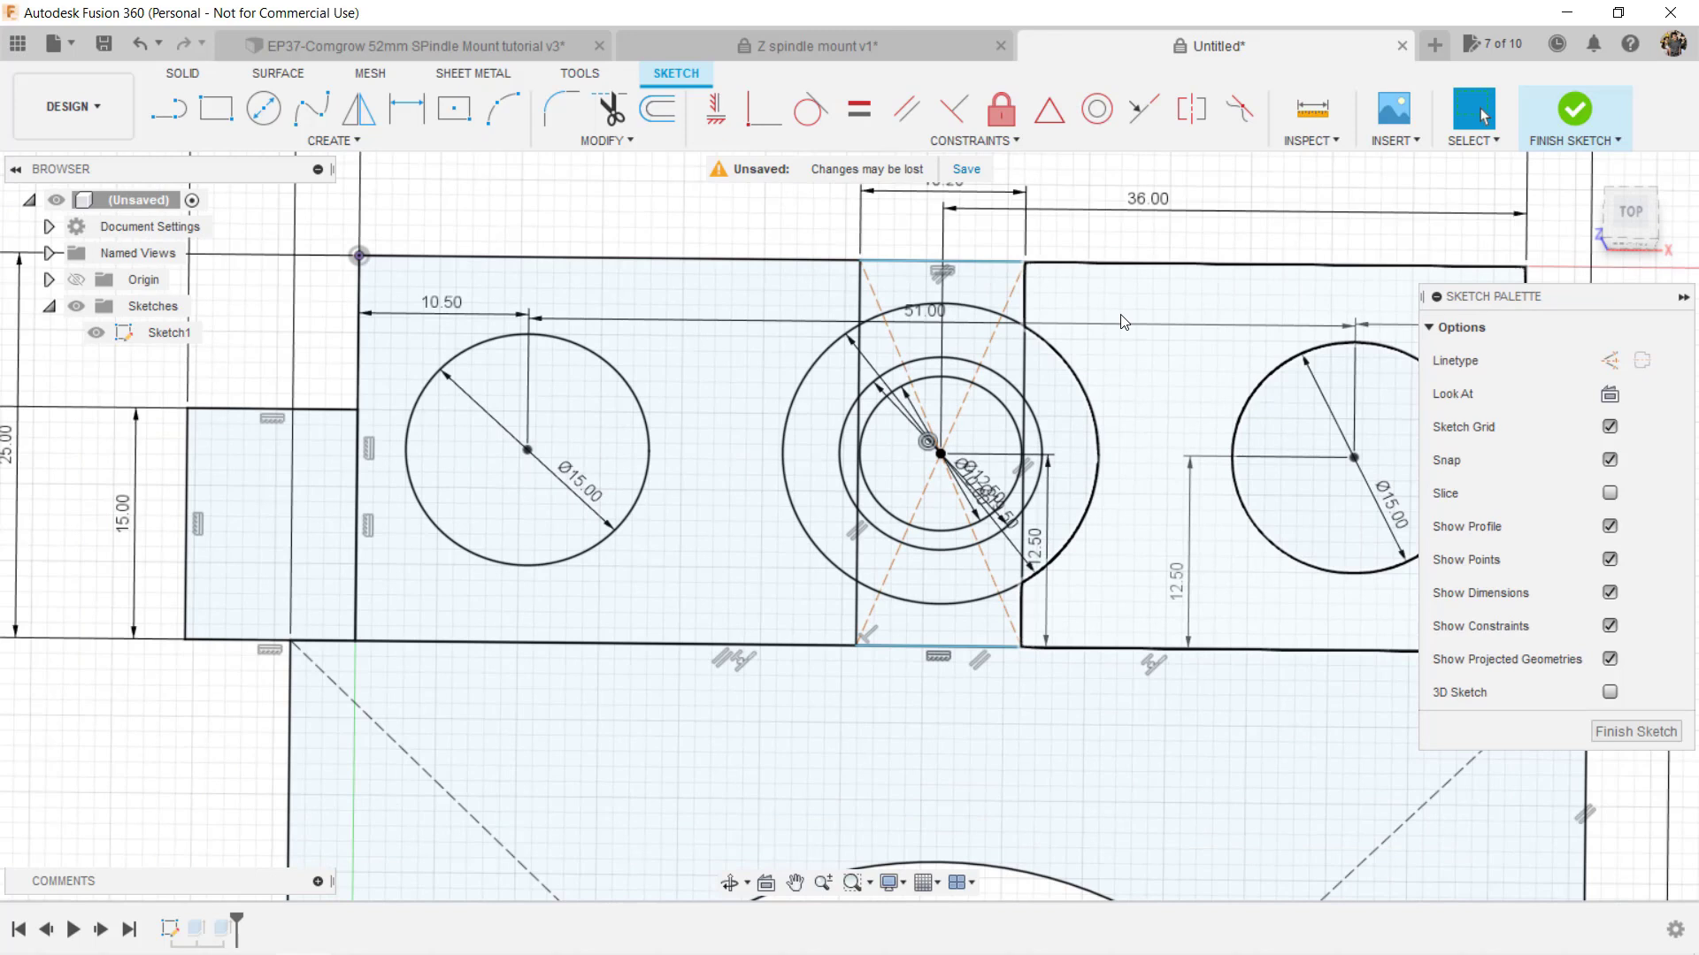
pyautogui.keyDown('shift'); pyautogui.moveTo(1122, 321); pyautogui.dragTo(1292, 230, button='middle'); pyautogui.keyUp('shift')
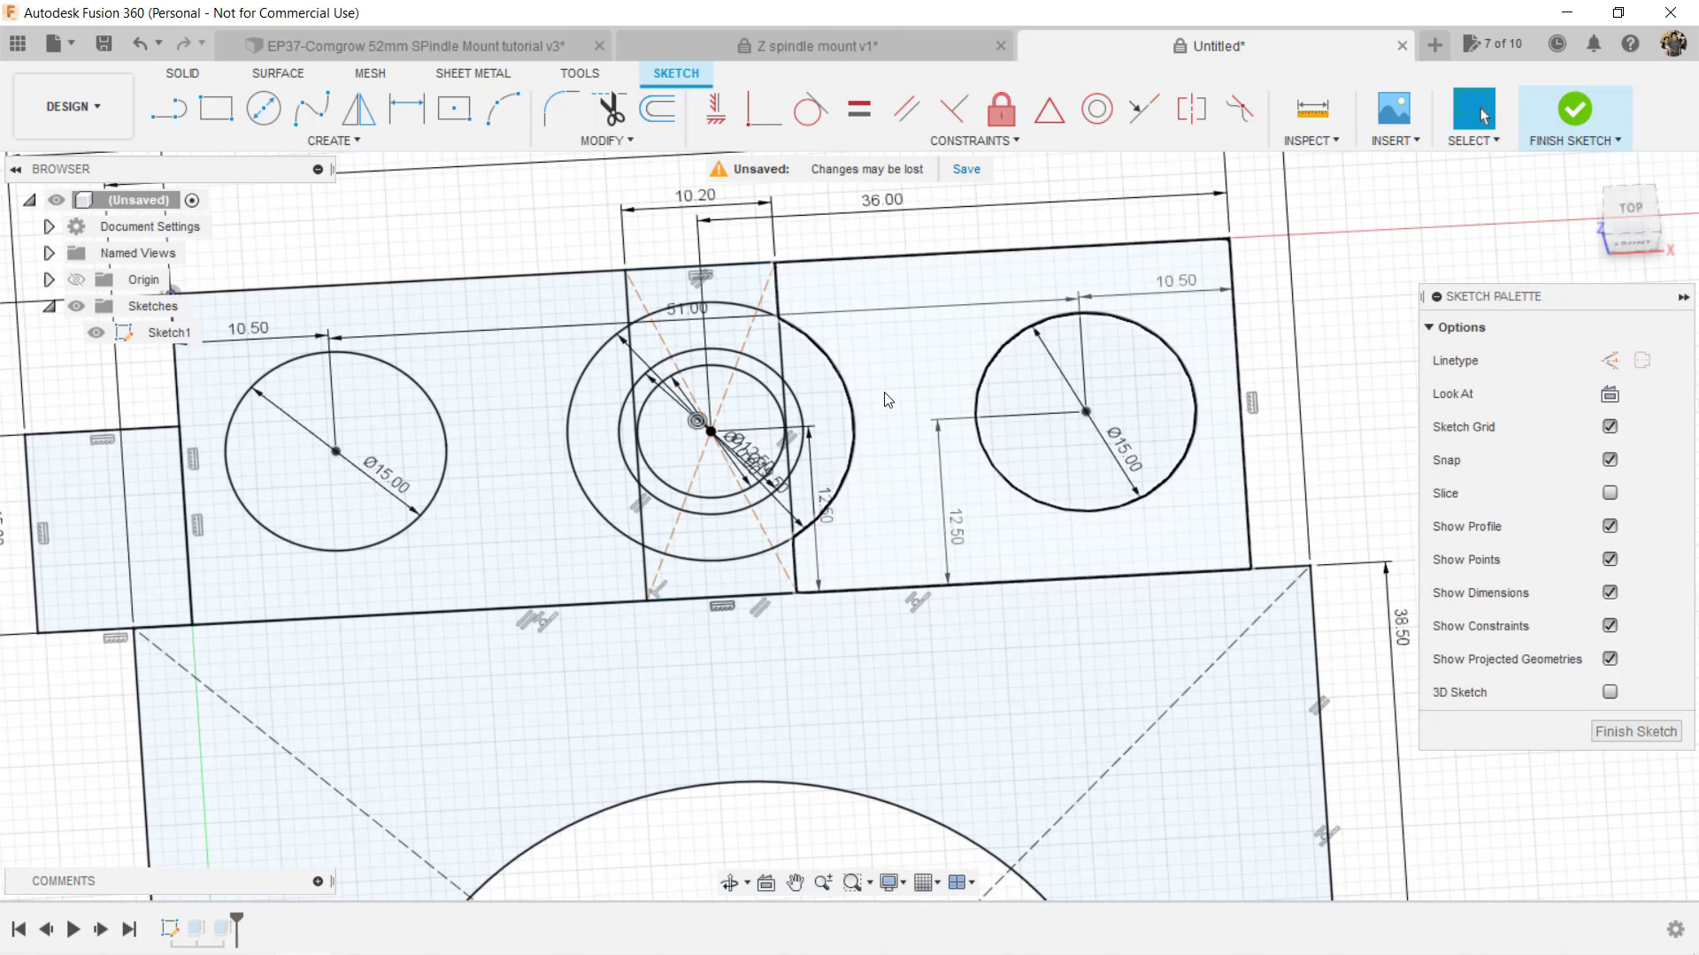
# Step: Finish Sketch1 and measure the distance to the top face in the reference model
pyautogui.click(1574, 116)
pyautogui.moveTo(906, 430)
pyautogui.keyDown('shift'); pyautogui.mouseDown(button='middle')
pyautogui.moveTo(772, 509)
pyautogui.moveTo(1000, 486)
pyautogui.moveTo(1010, 569)
pyautogui.moveTo(1000, 540)
pyautogui.mouseUp(button='middle'); pyautogui.keyUp('shift')
pyautogui.click(807, 45)
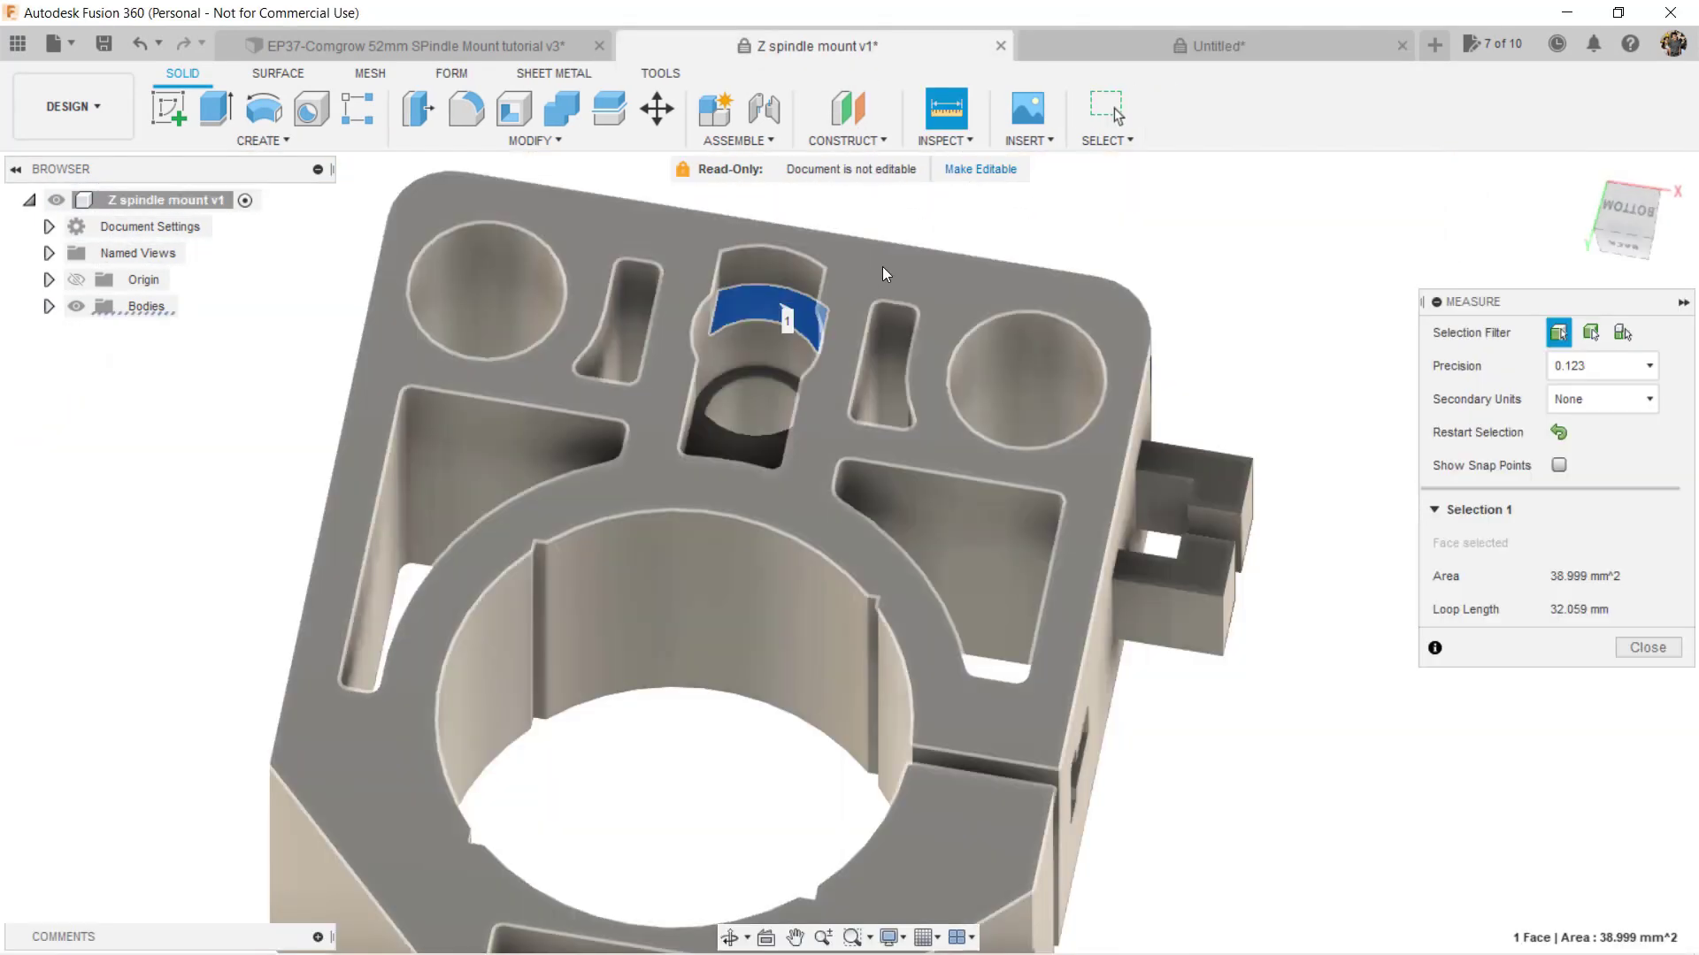
pyautogui.click(882, 267)
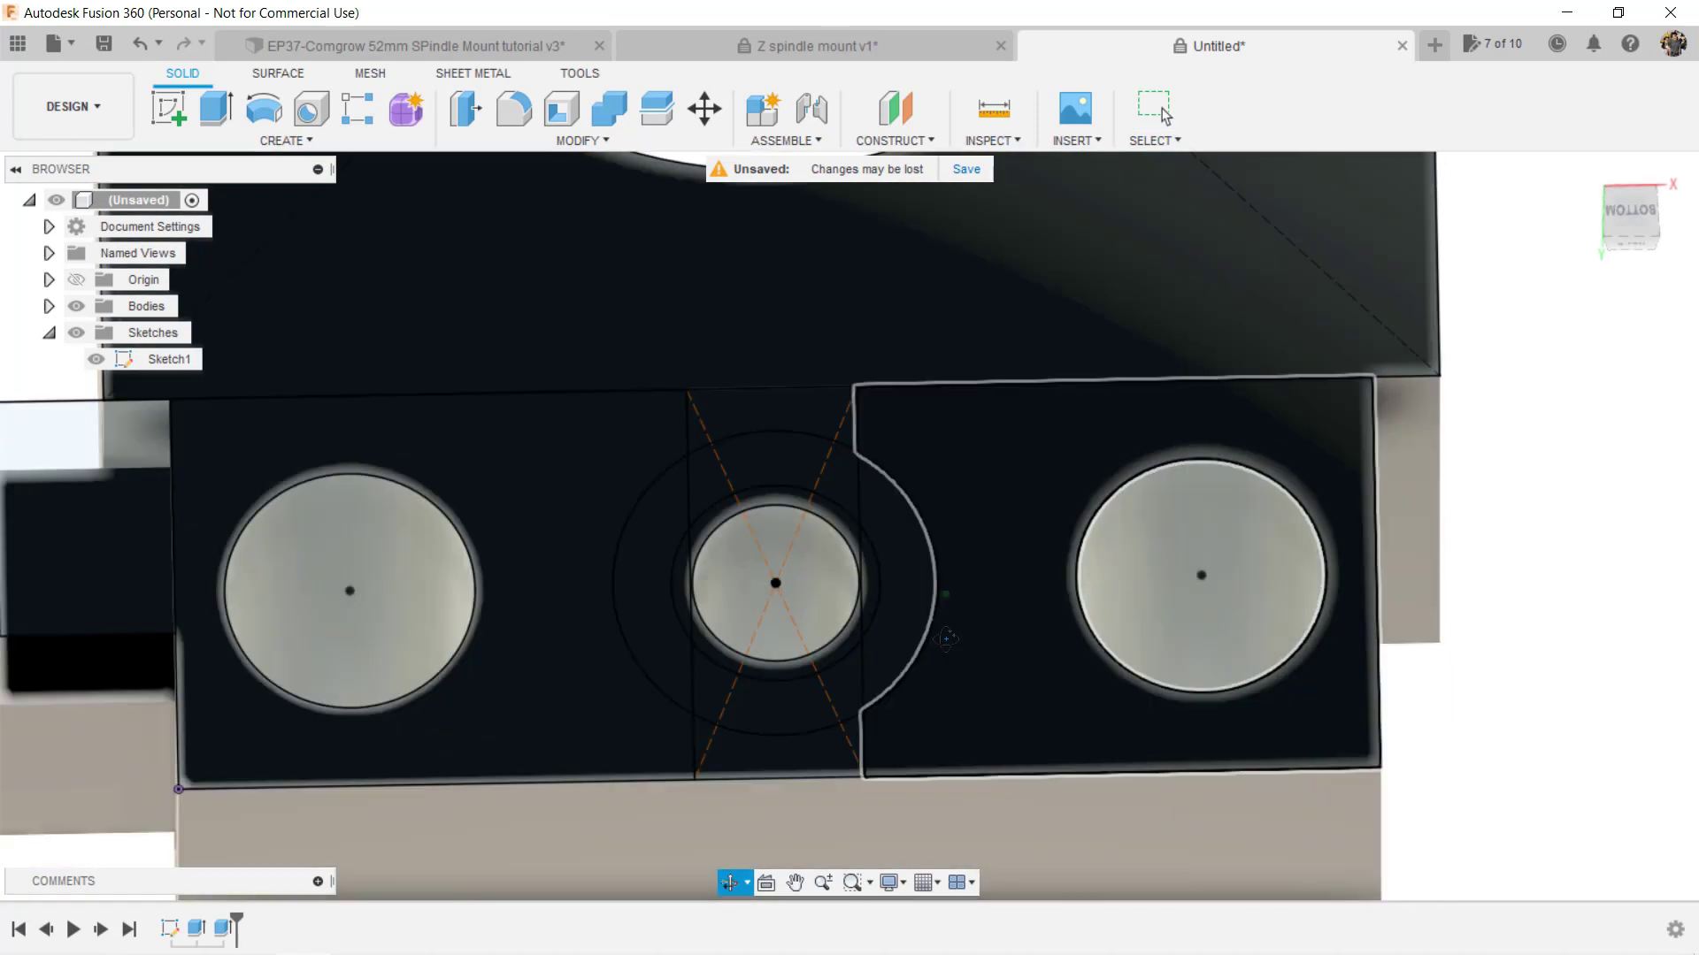
# Step: Cut the two arc profiles 8 mm deep
pyautogui.press('e')
pyautogui.click(779, 699)
pyautogui.click(774, 473)
pyautogui.write('8')
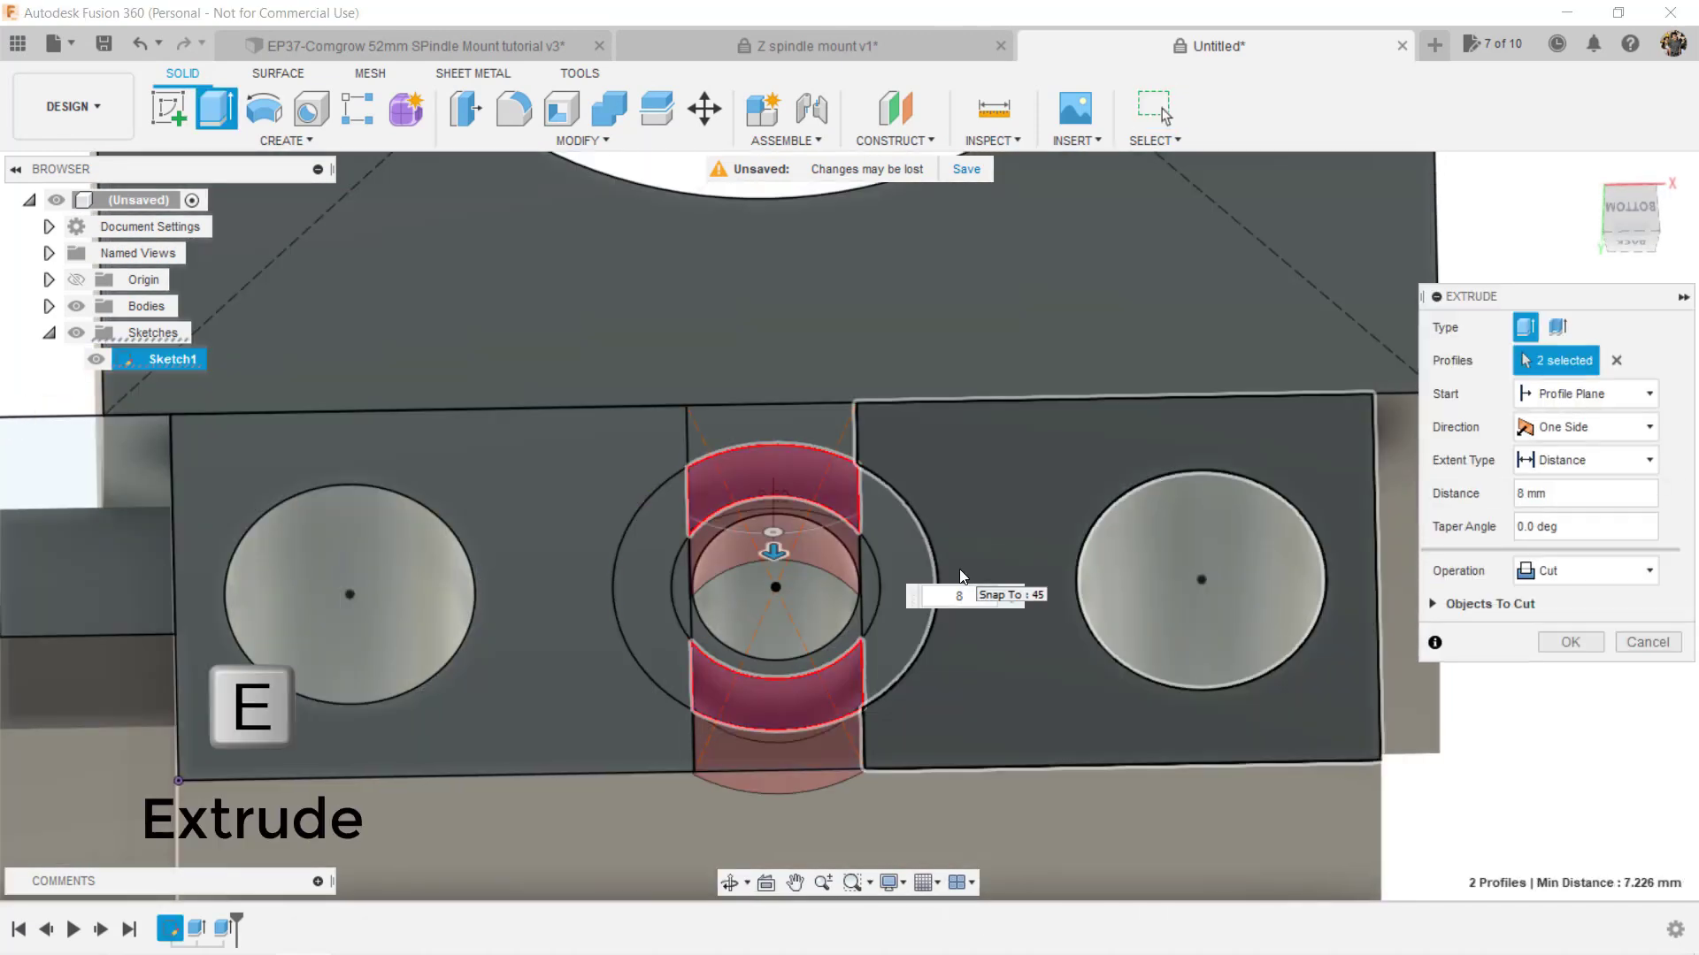
pyautogui.keyDown('shift'); pyautogui.moveTo(962, 577); pyautogui.dragTo(1101, 503, button='middle'); pyautogui.keyUp('shift')
pyautogui.press('Return')
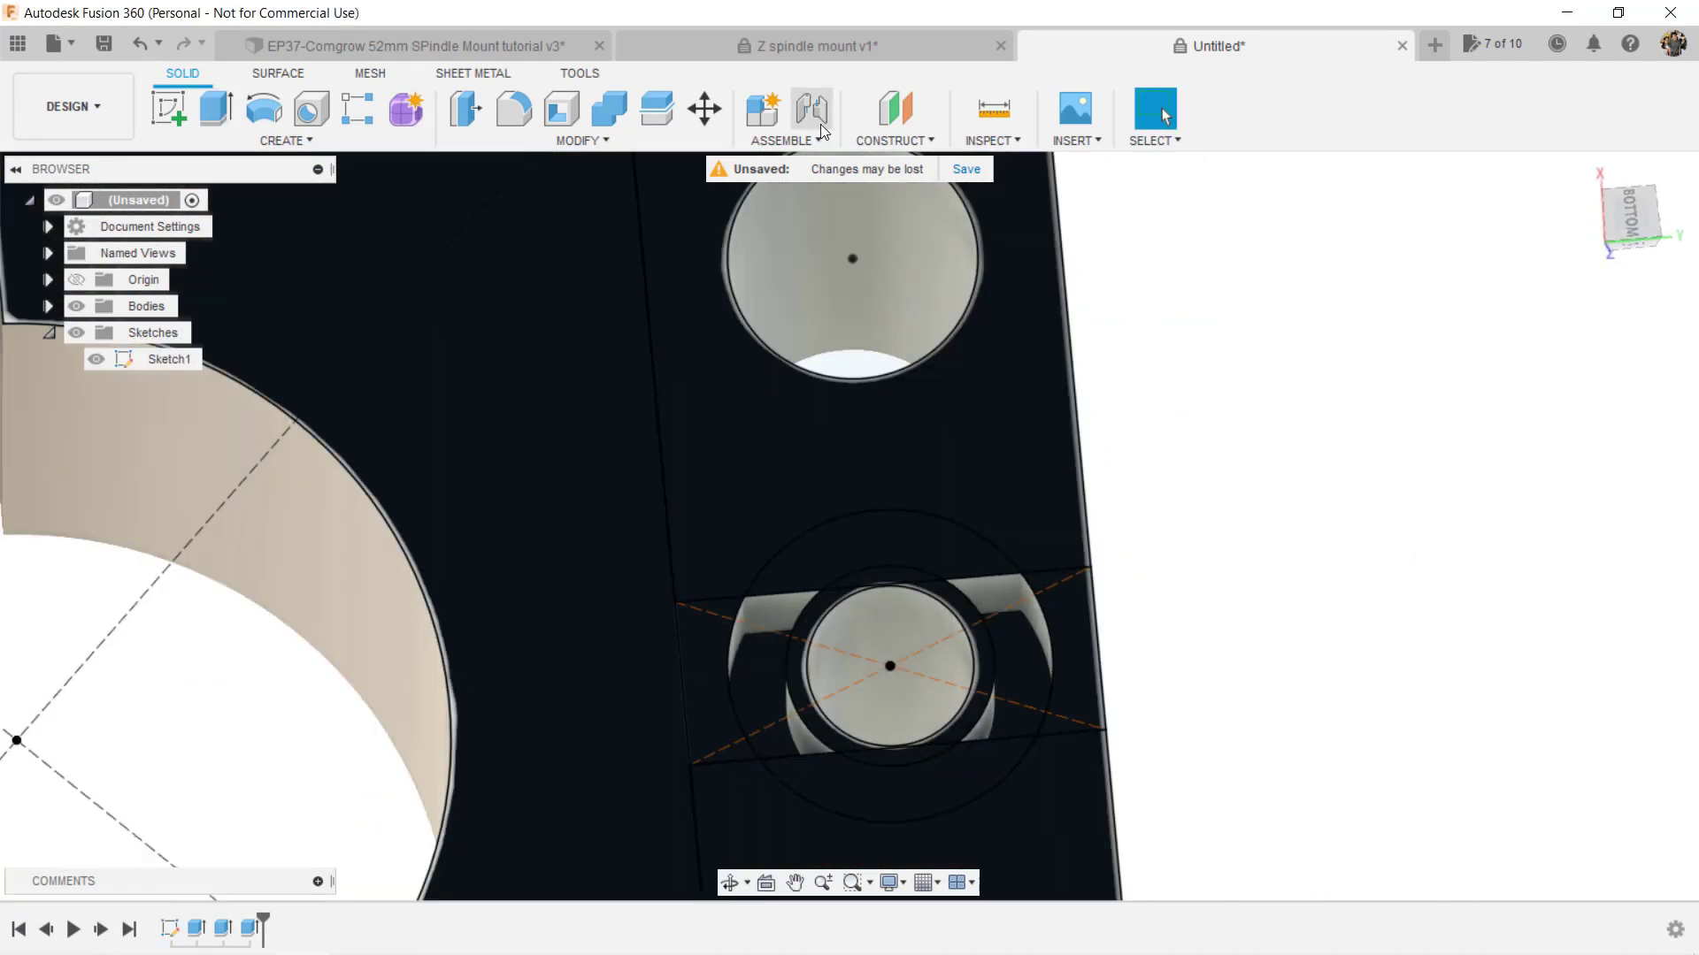
# Step: Measure the ring face and pocket depth on the reference spindle mount
pyautogui.click(784, 45)
pyautogui.click(785, 382)
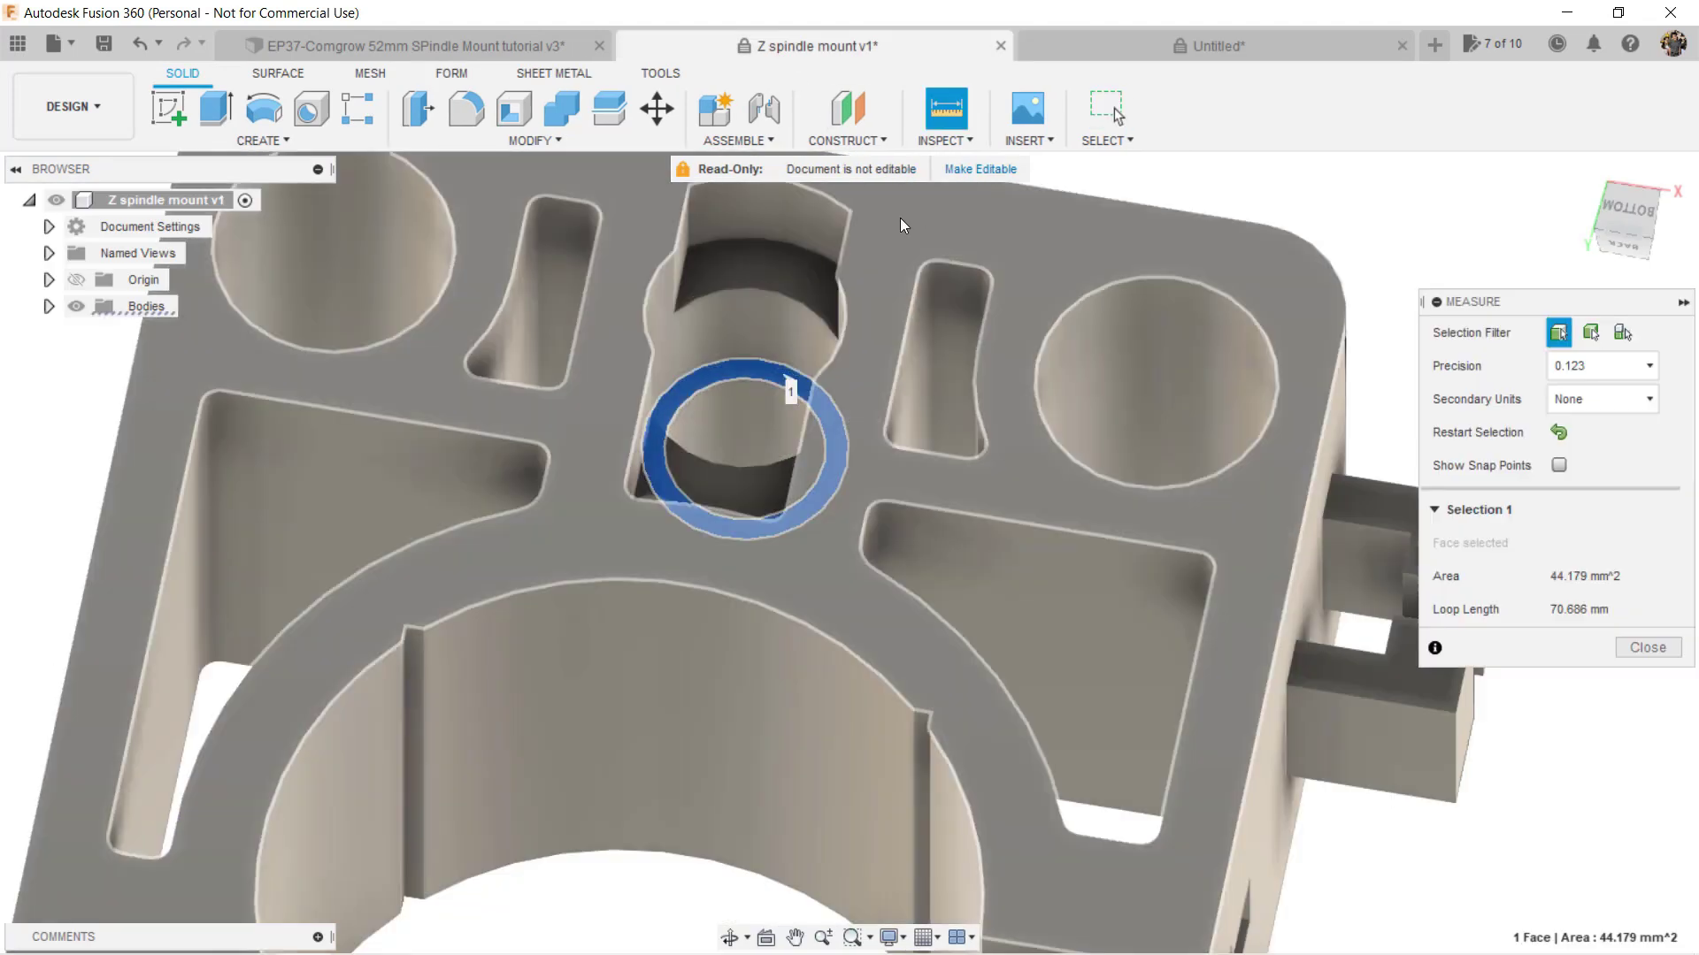
pyautogui.click(902, 226)
# Step: Add two more profiles to the 17 mm pocket cut
pyautogui.click(1218, 45)
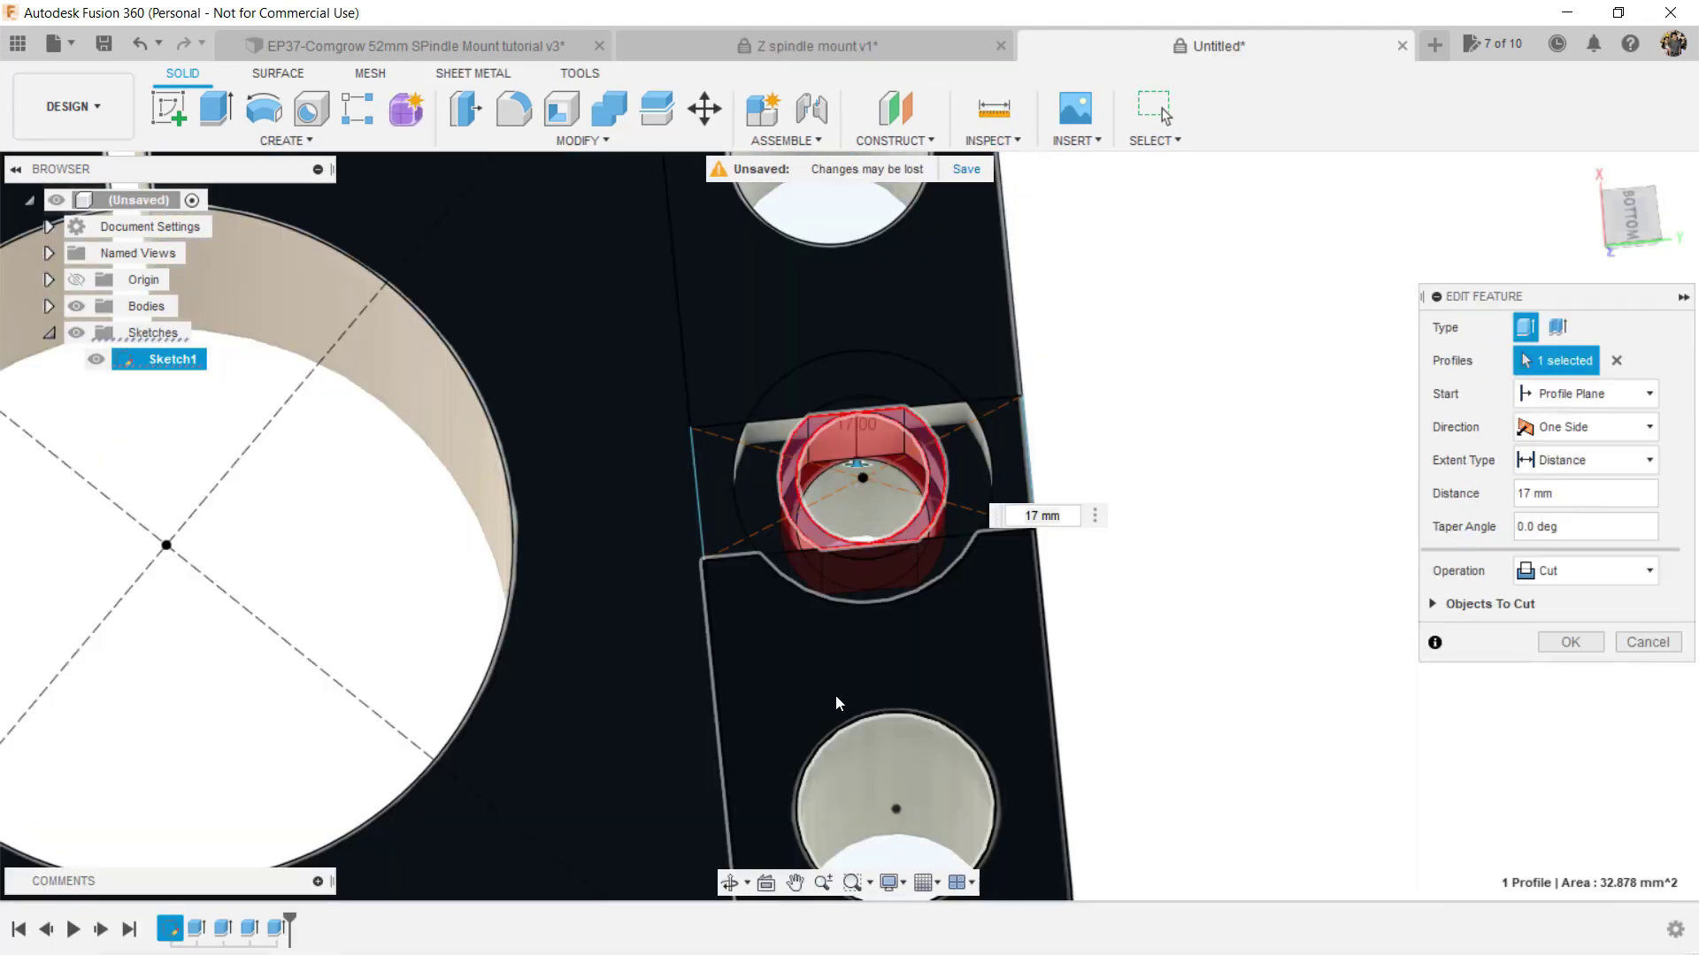
pyautogui.press('e')
pyautogui.click(858, 550)
pyautogui.moveTo(858, 550); pyautogui.dragTo(855, 486, button='middle')
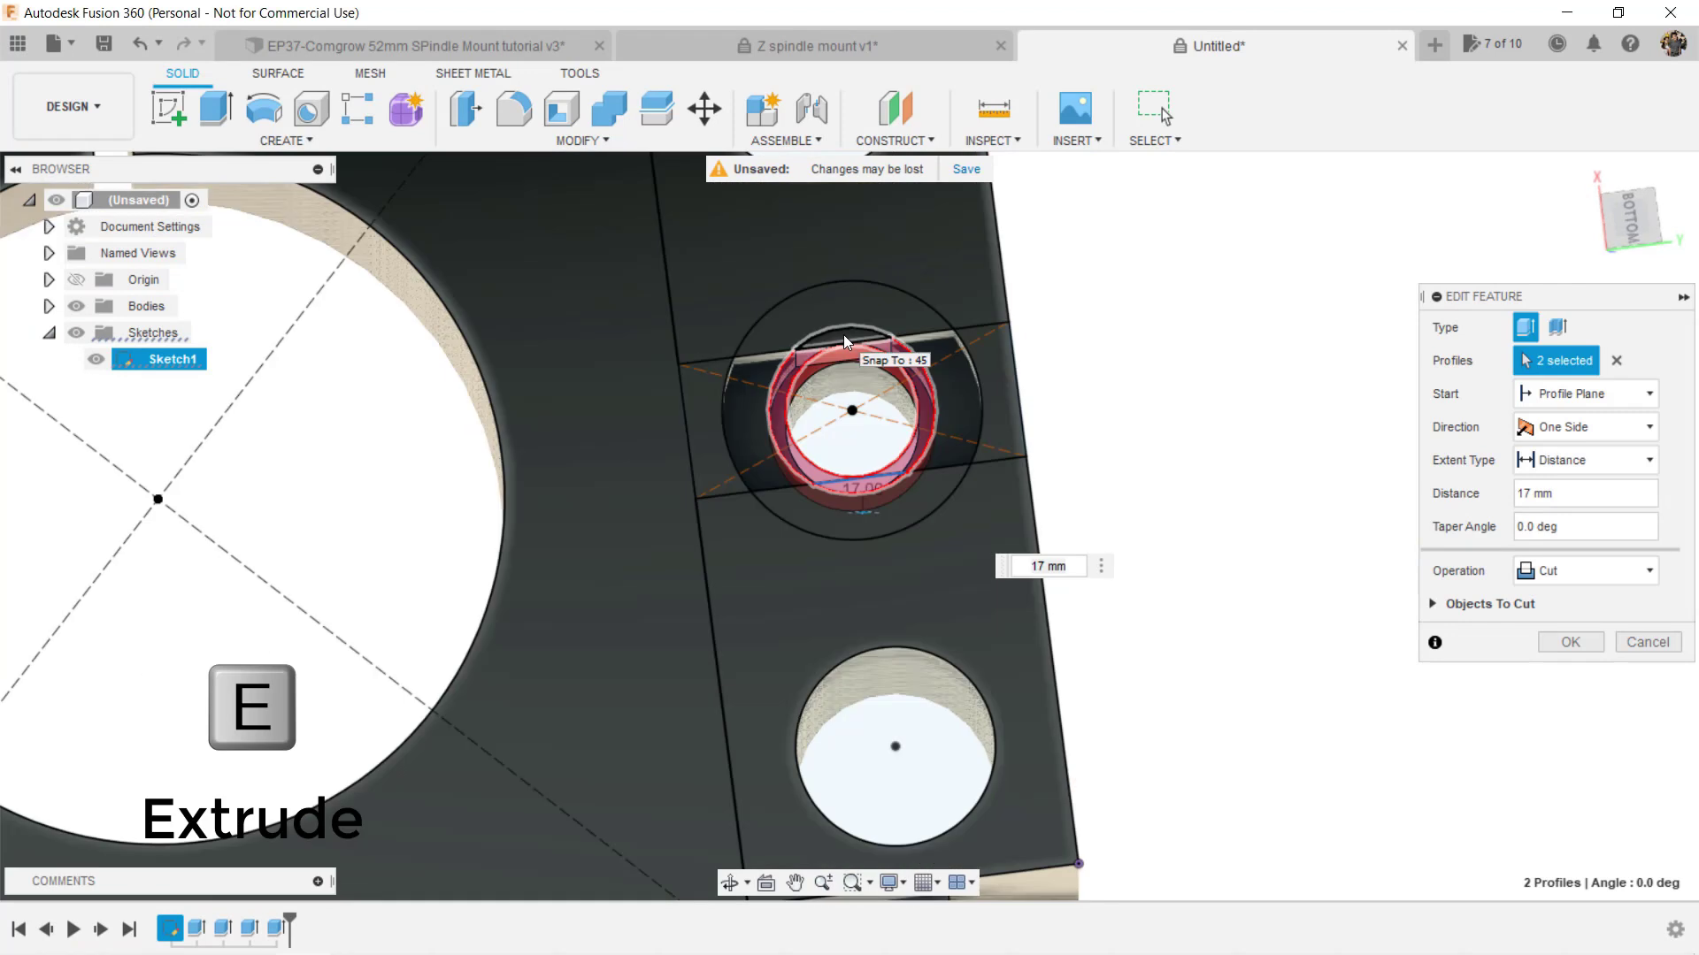
pyautogui.click(842, 334)
pyautogui.press('Return')
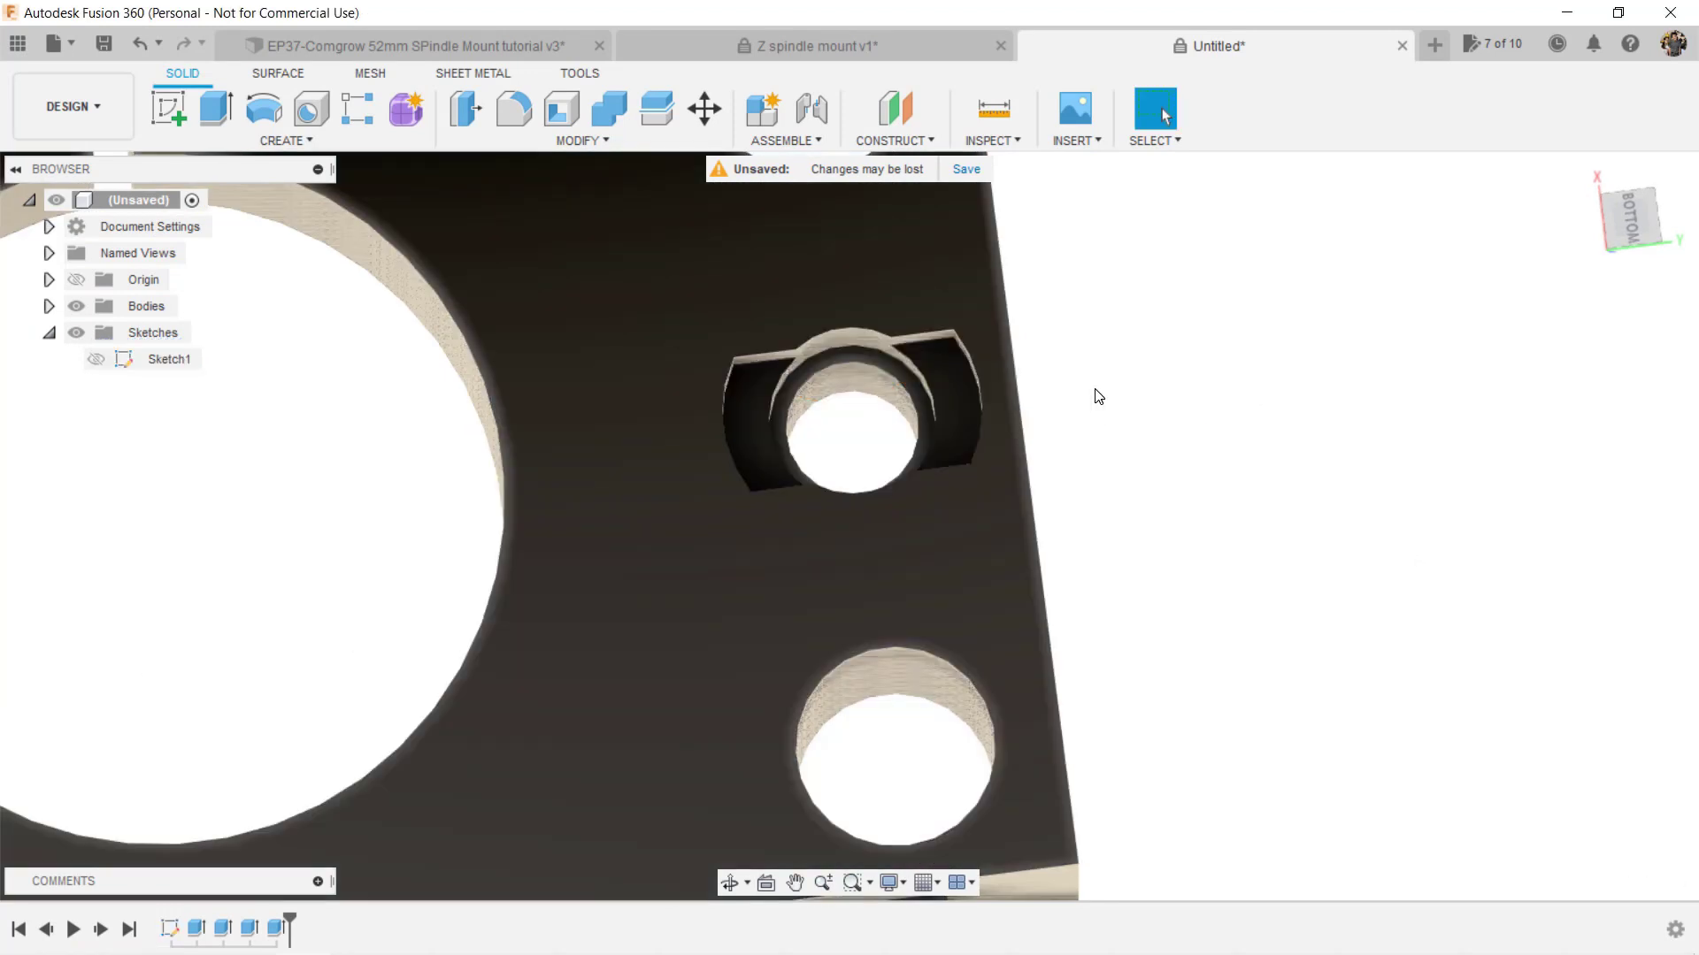
pyautogui.moveTo(1194, 474)
pyautogui.keyDown('shift'); pyautogui.mouseDown(button='middle')
pyautogui.moveTo(1175, 451)
pyautogui.moveTo(1183, 470)
pyautogui.moveTo(1206, 447)
pyautogui.mouseUp(button='middle'); pyautogui.keyUp('shift')
pyautogui.hotkey('ctrl', 'Tab')
pyautogui.keyDown('shift'); pyautogui.moveTo(738, 511); pyautogui.dragTo(840, 469, button='middle'); pyautogui.keyUp('shift')
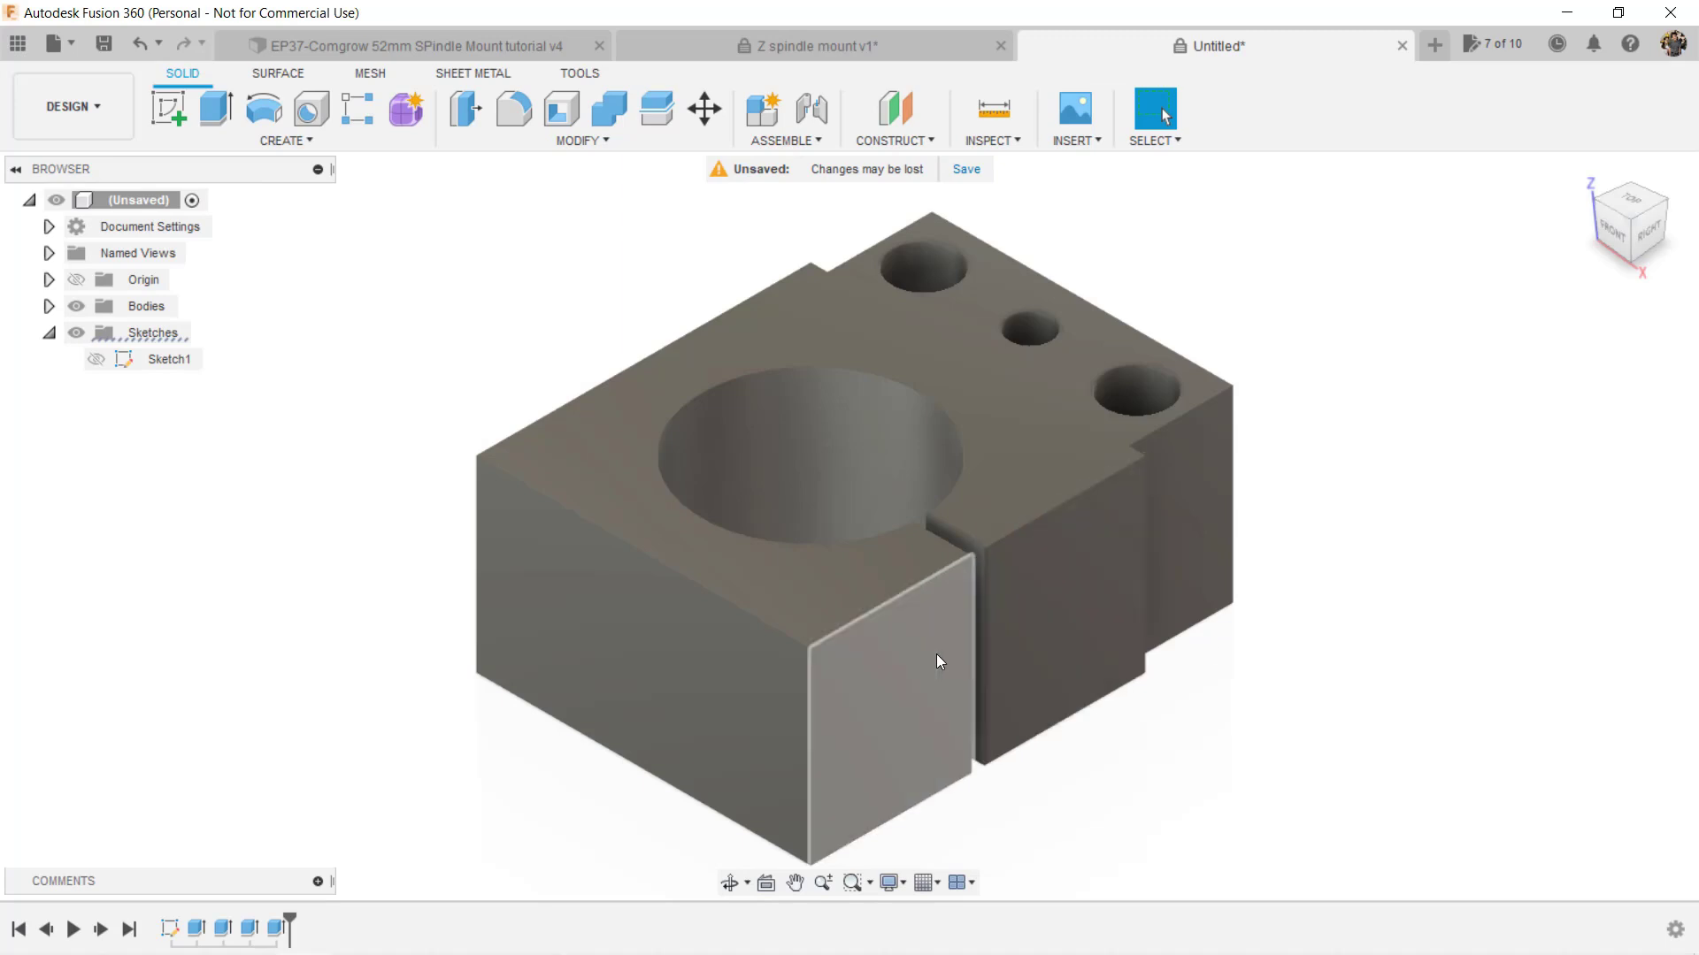
pyautogui.keyDown('shift'); pyautogui.moveTo(963, 644); pyautogui.dragTo(1033, 561, button='middle'); pyautogui.keyUp('shift')
# Step: Start a sketch on the block's front face and draw a Ø6.5 mm screw-hole circle
pyautogui.click(168, 108)
pyautogui.click(989, 485)
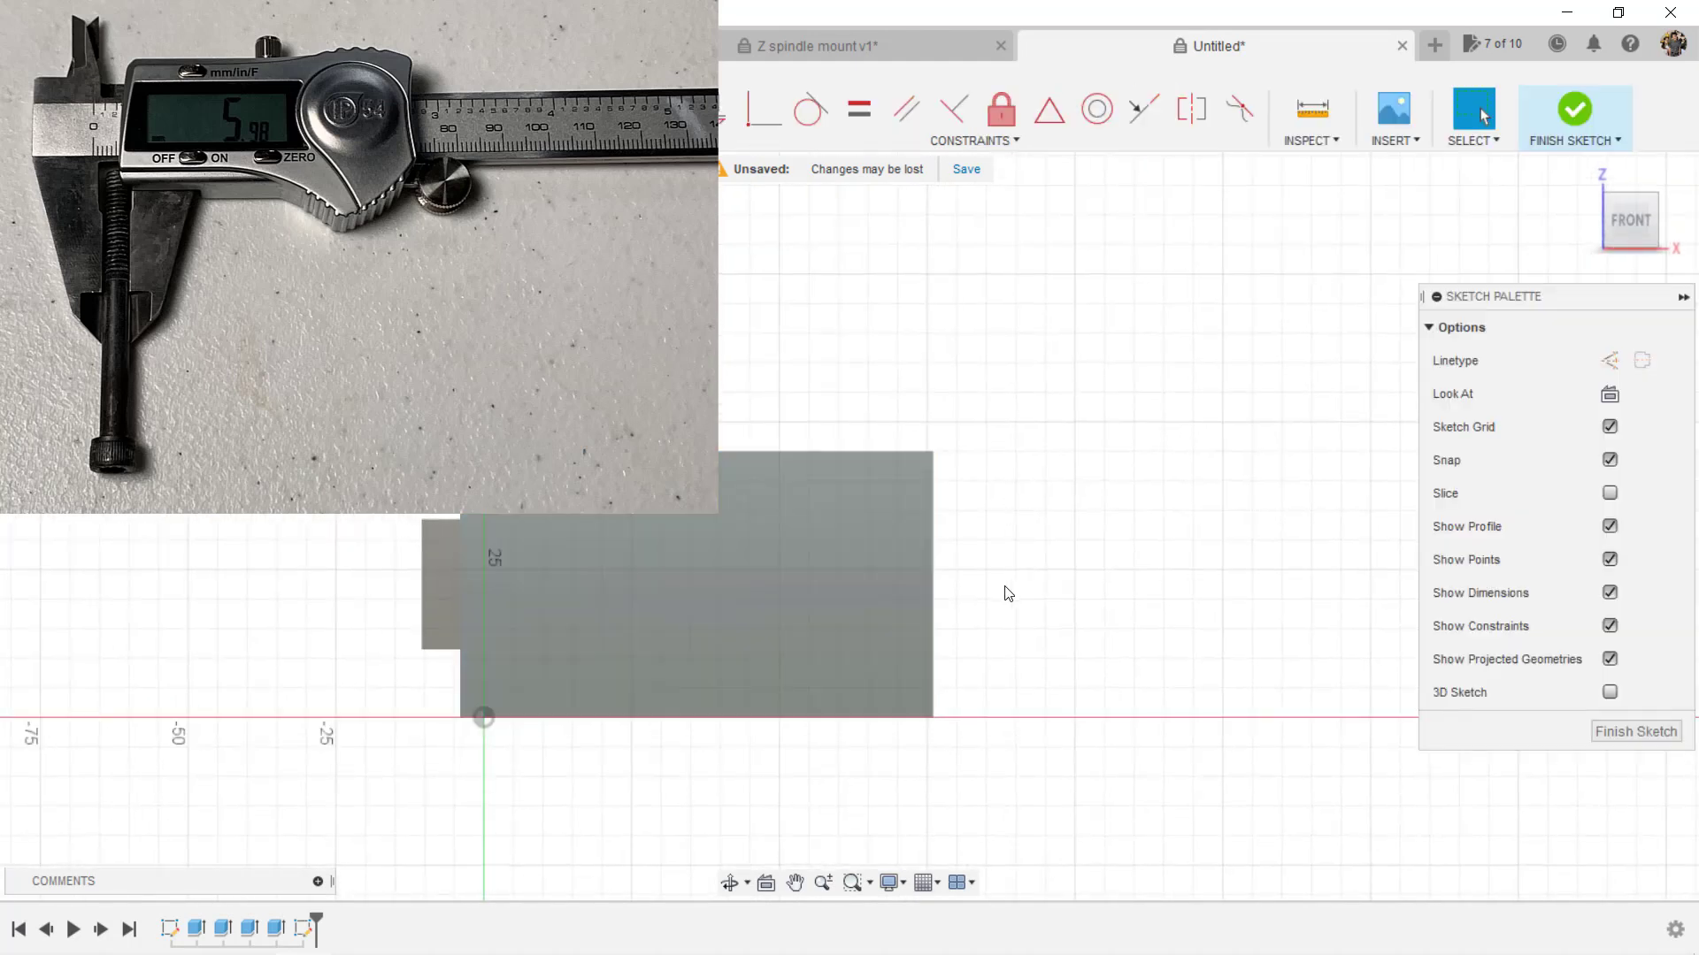
pyautogui.scroll(3, 911, 558)
pyautogui.press('c')
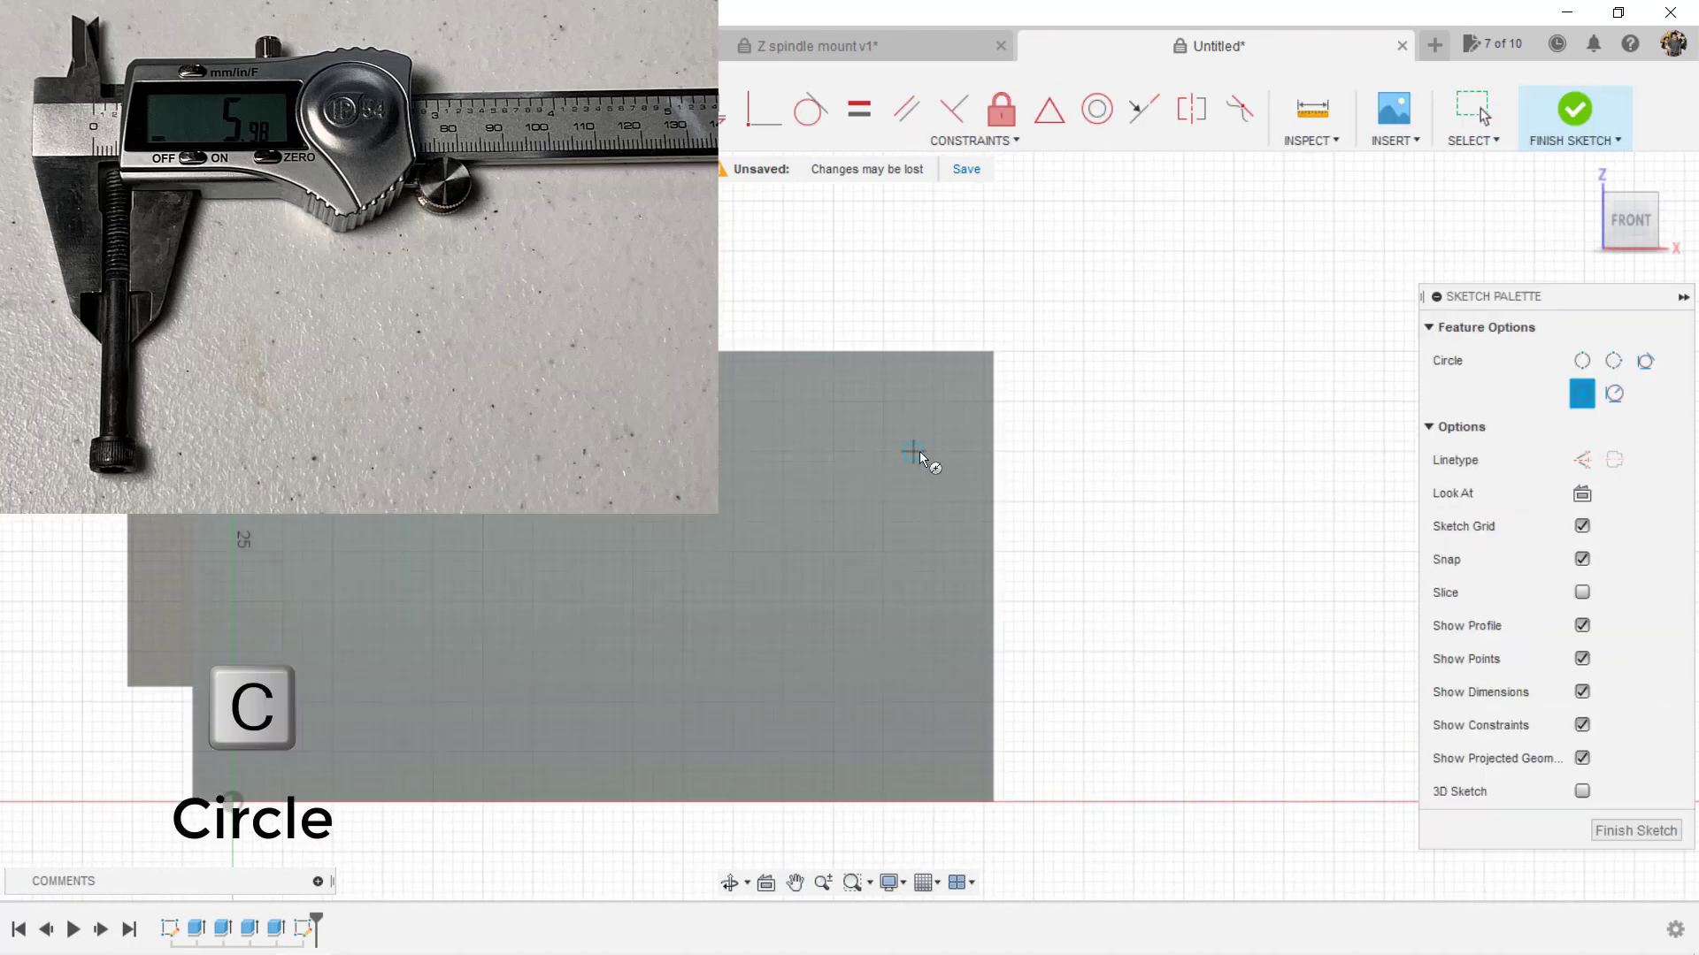
pyautogui.click(914, 452)
pyautogui.write('6.5')
pyautogui.press('Return')
pyautogui.press('Escape')
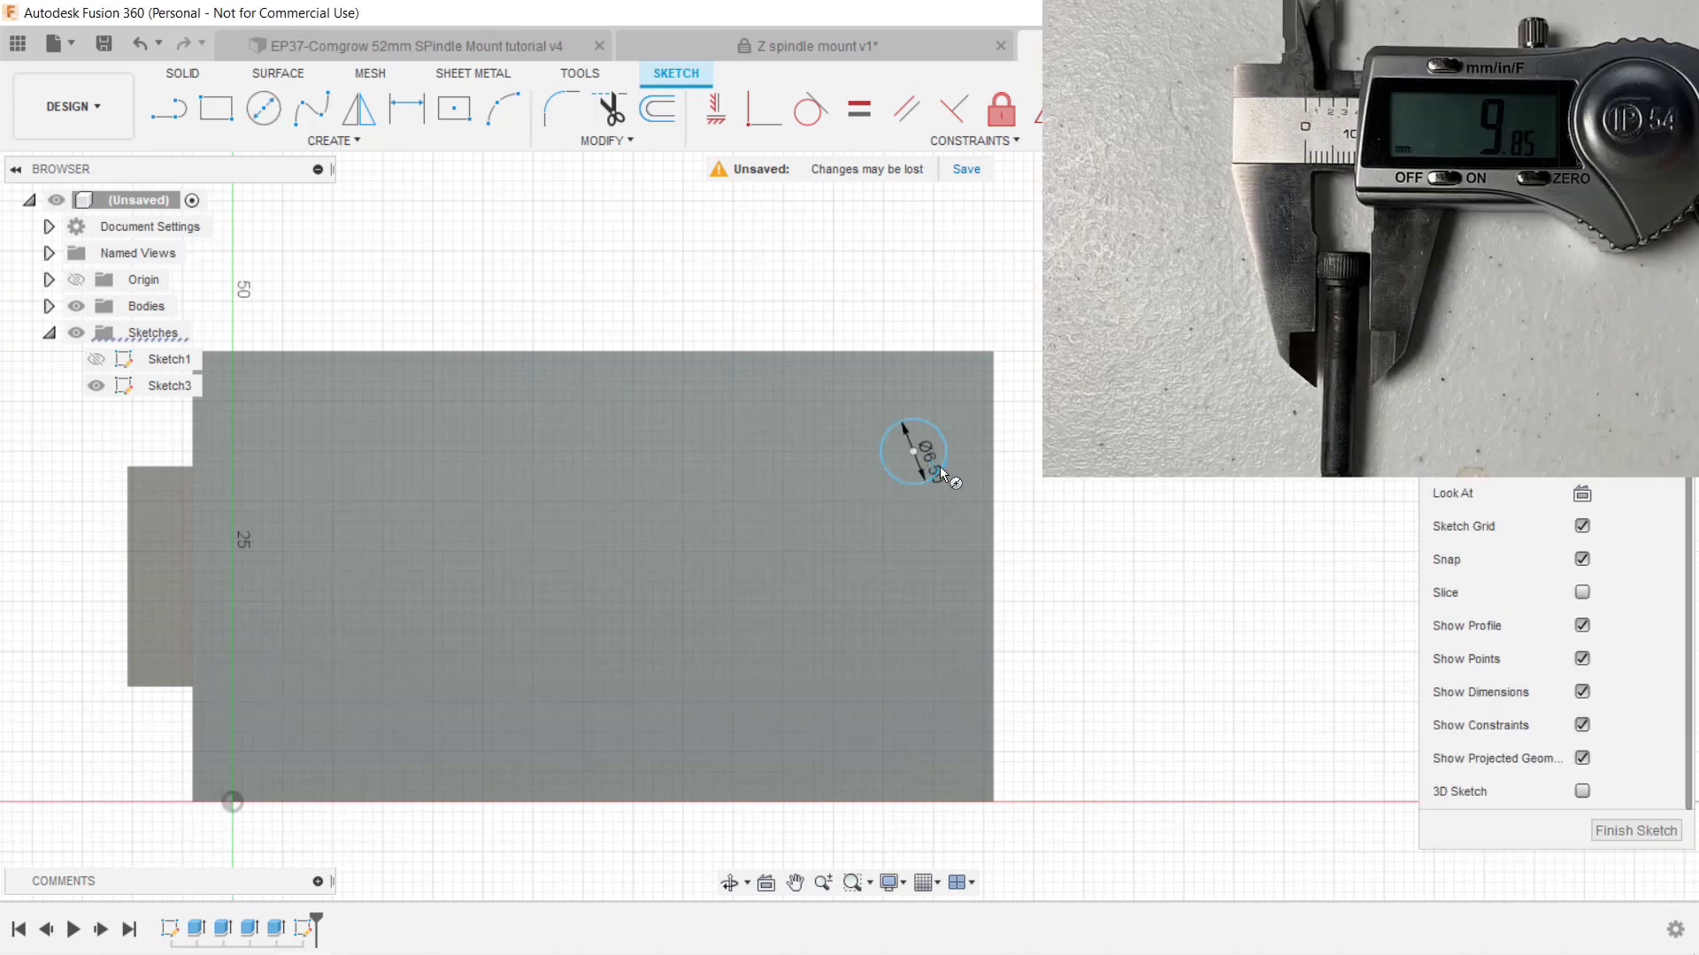
# Step: Draw a concentric Ø10 mm circle around the screw hole
pyautogui.press('c')
pyautogui.click(914, 452)
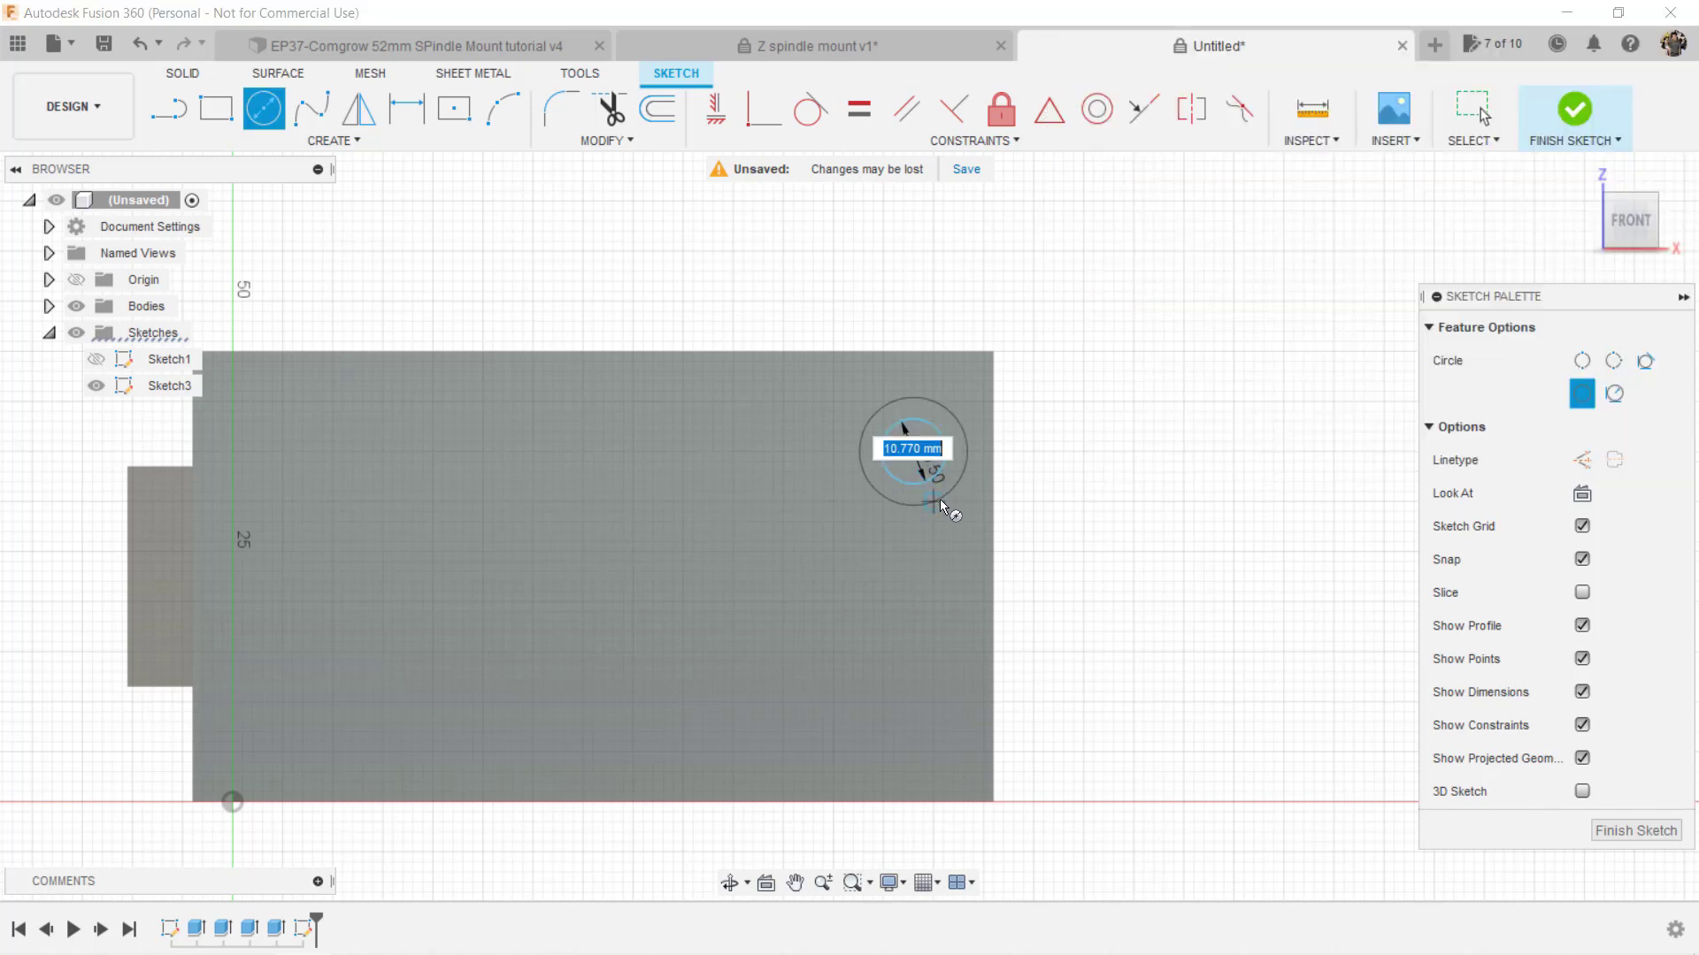
pyautogui.write('10')
pyautogui.press('Return')
pyautogui.press('Escape')
# Step: Draw an 11.25 × 10 mm centre rectangle on the circles plus an adjoining rectangle to the edge
pyautogui.scroll(3, 1100, 561)
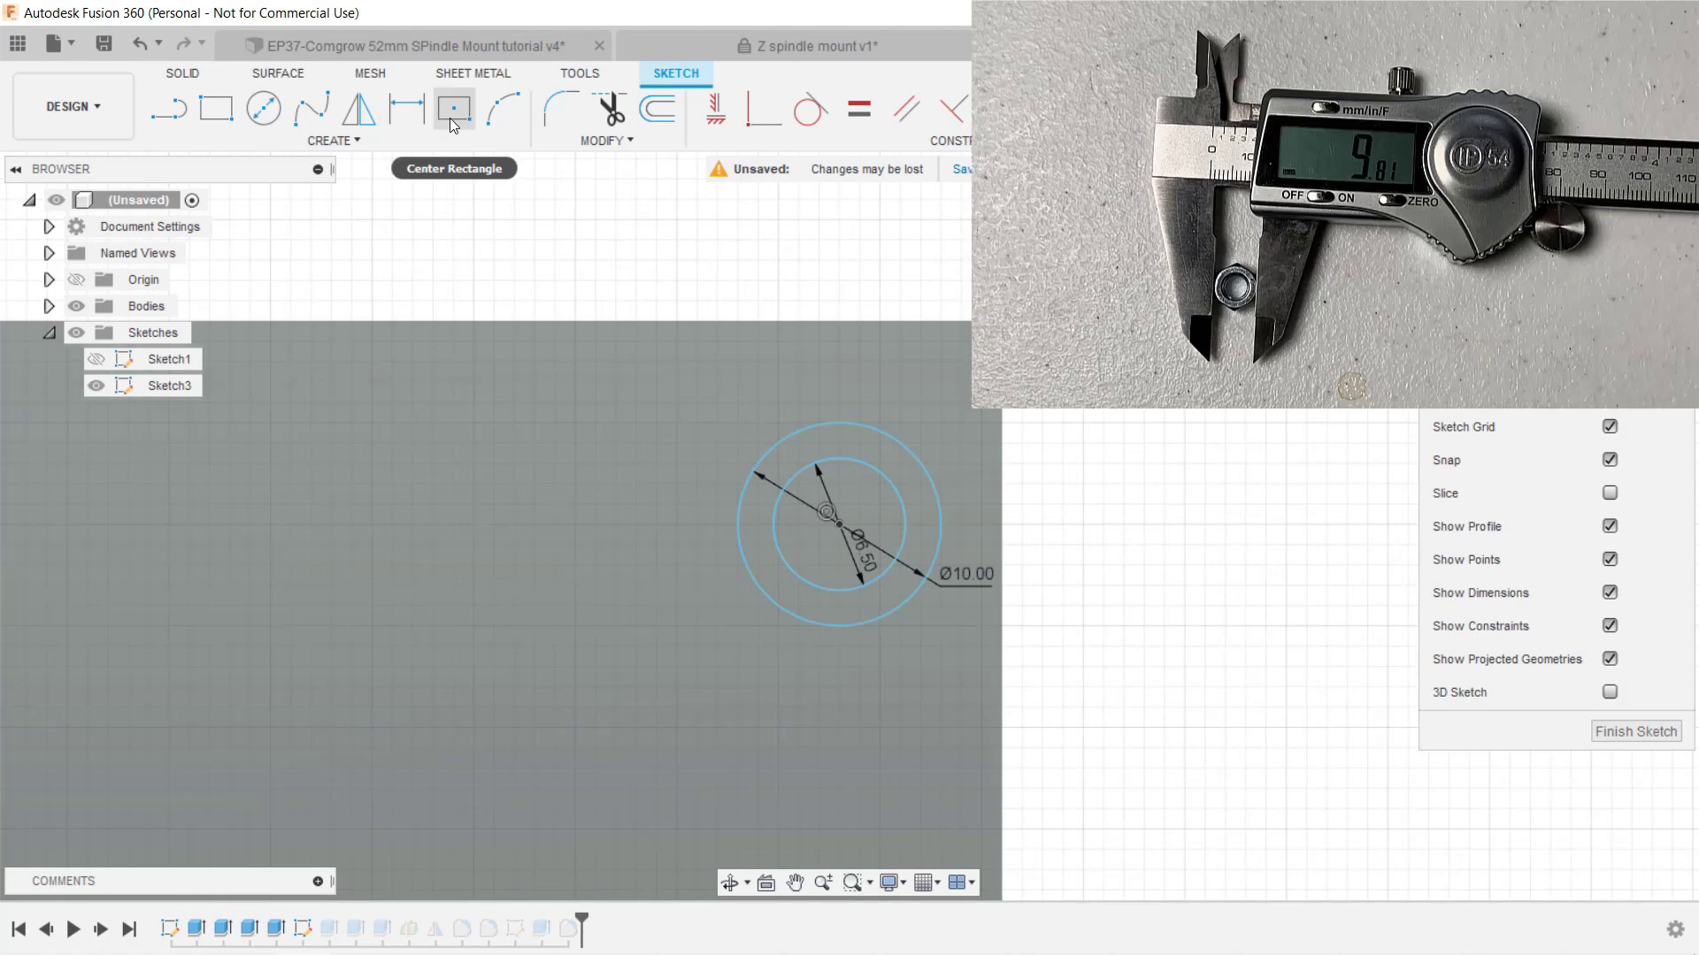
pyautogui.click(454, 110)
pyautogui.click(839, 526)
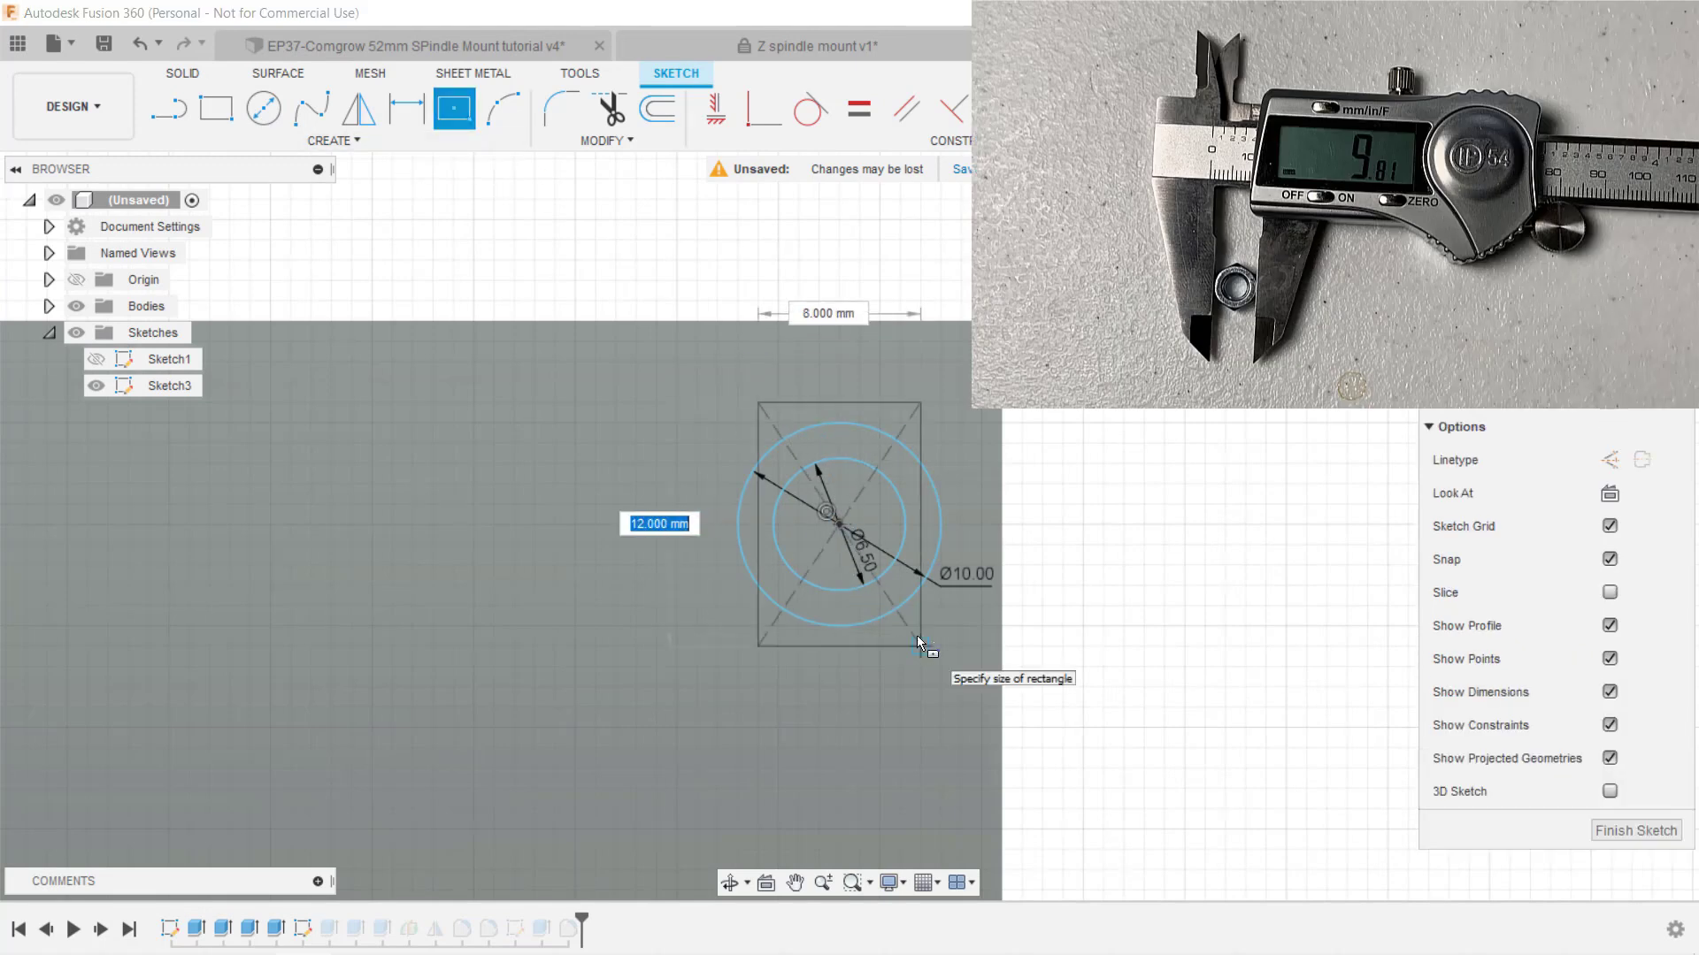
pyautogui.write('10')
pyautogui.press('Tab')
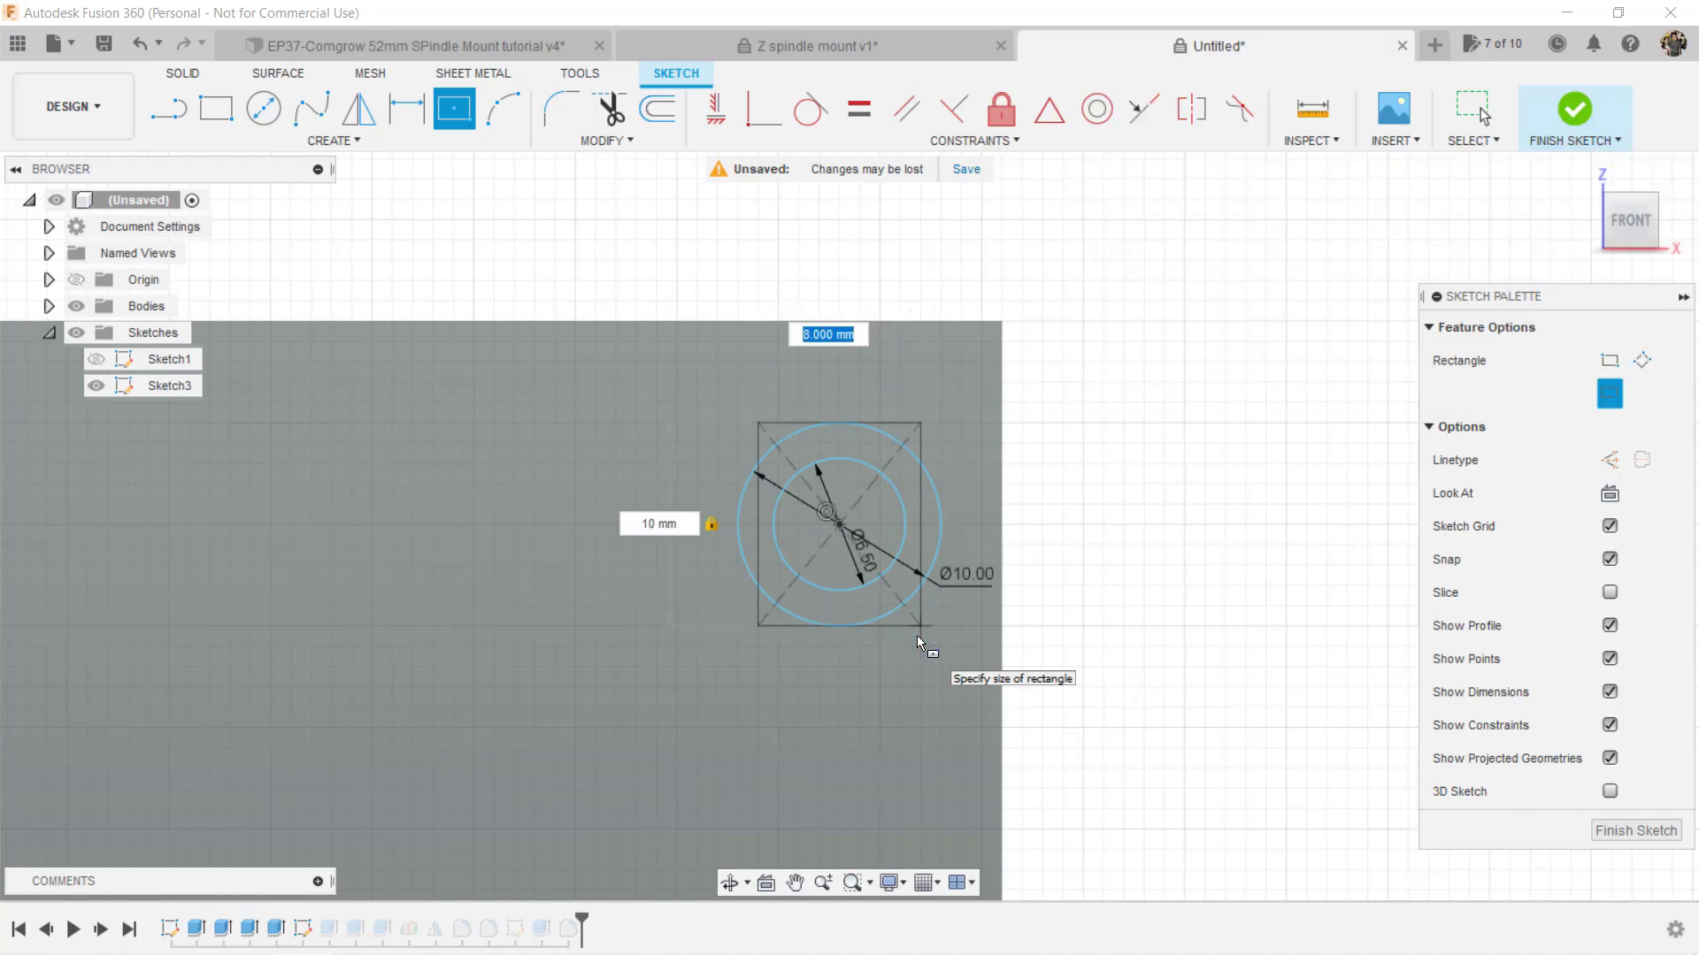
pyautogui.write('11.25')
pyautogui.press('Tab')
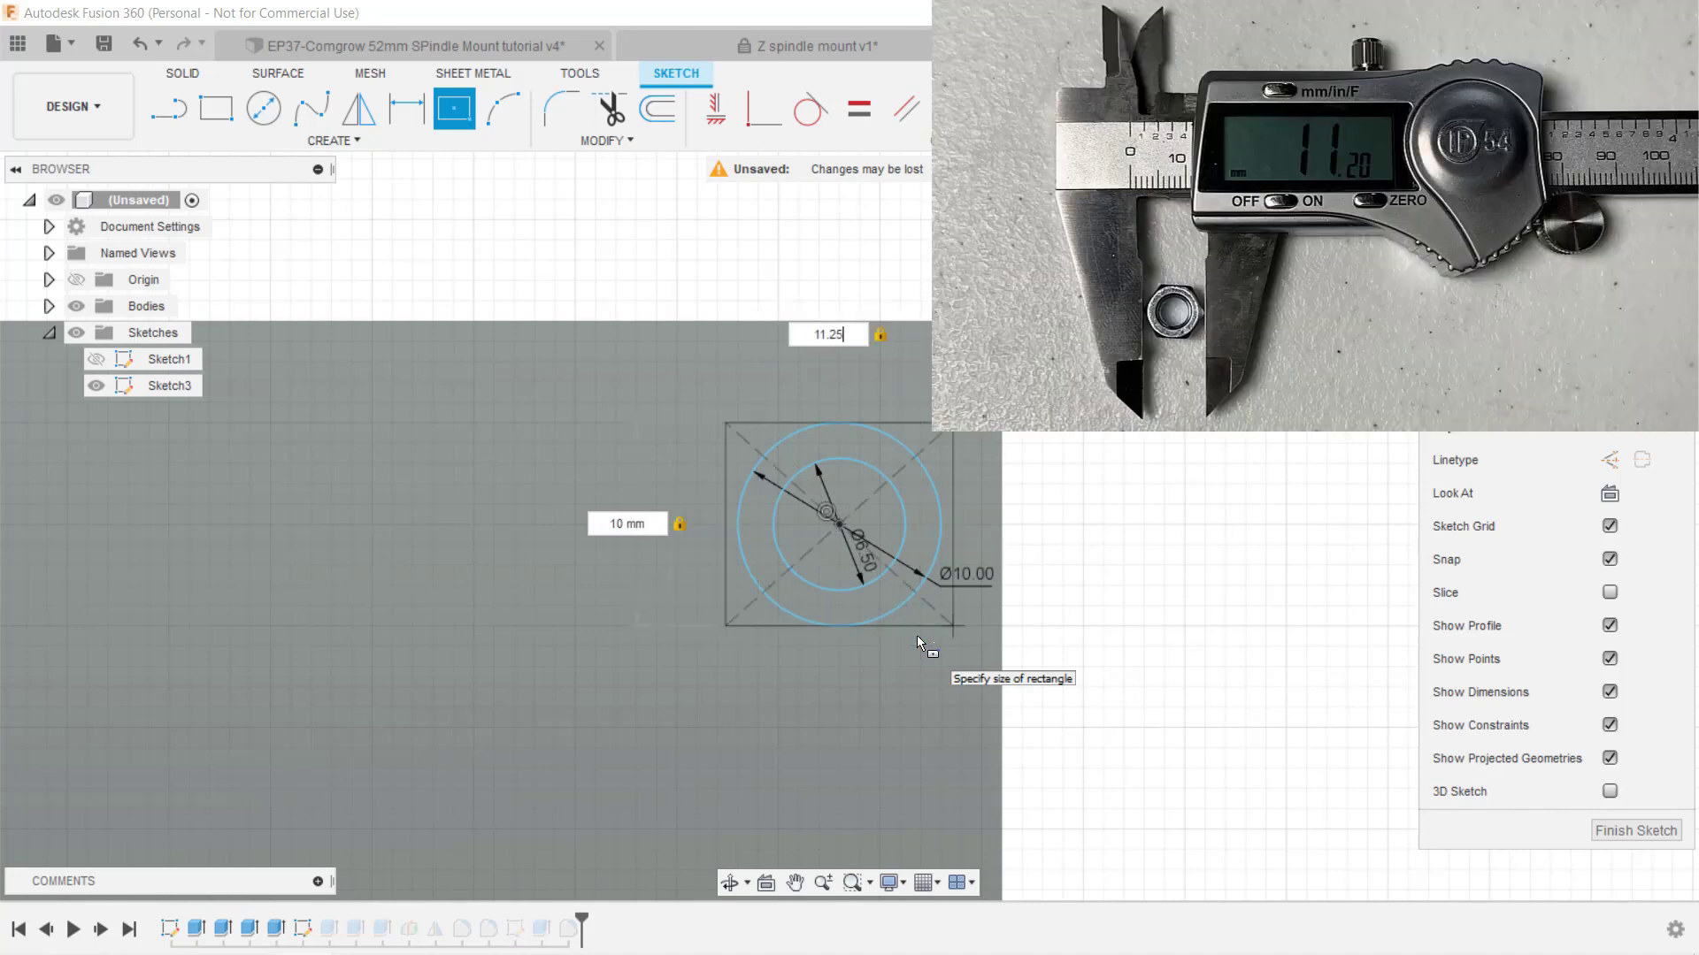
pyautogui.press('Tab')
pyautogui.press('Return')
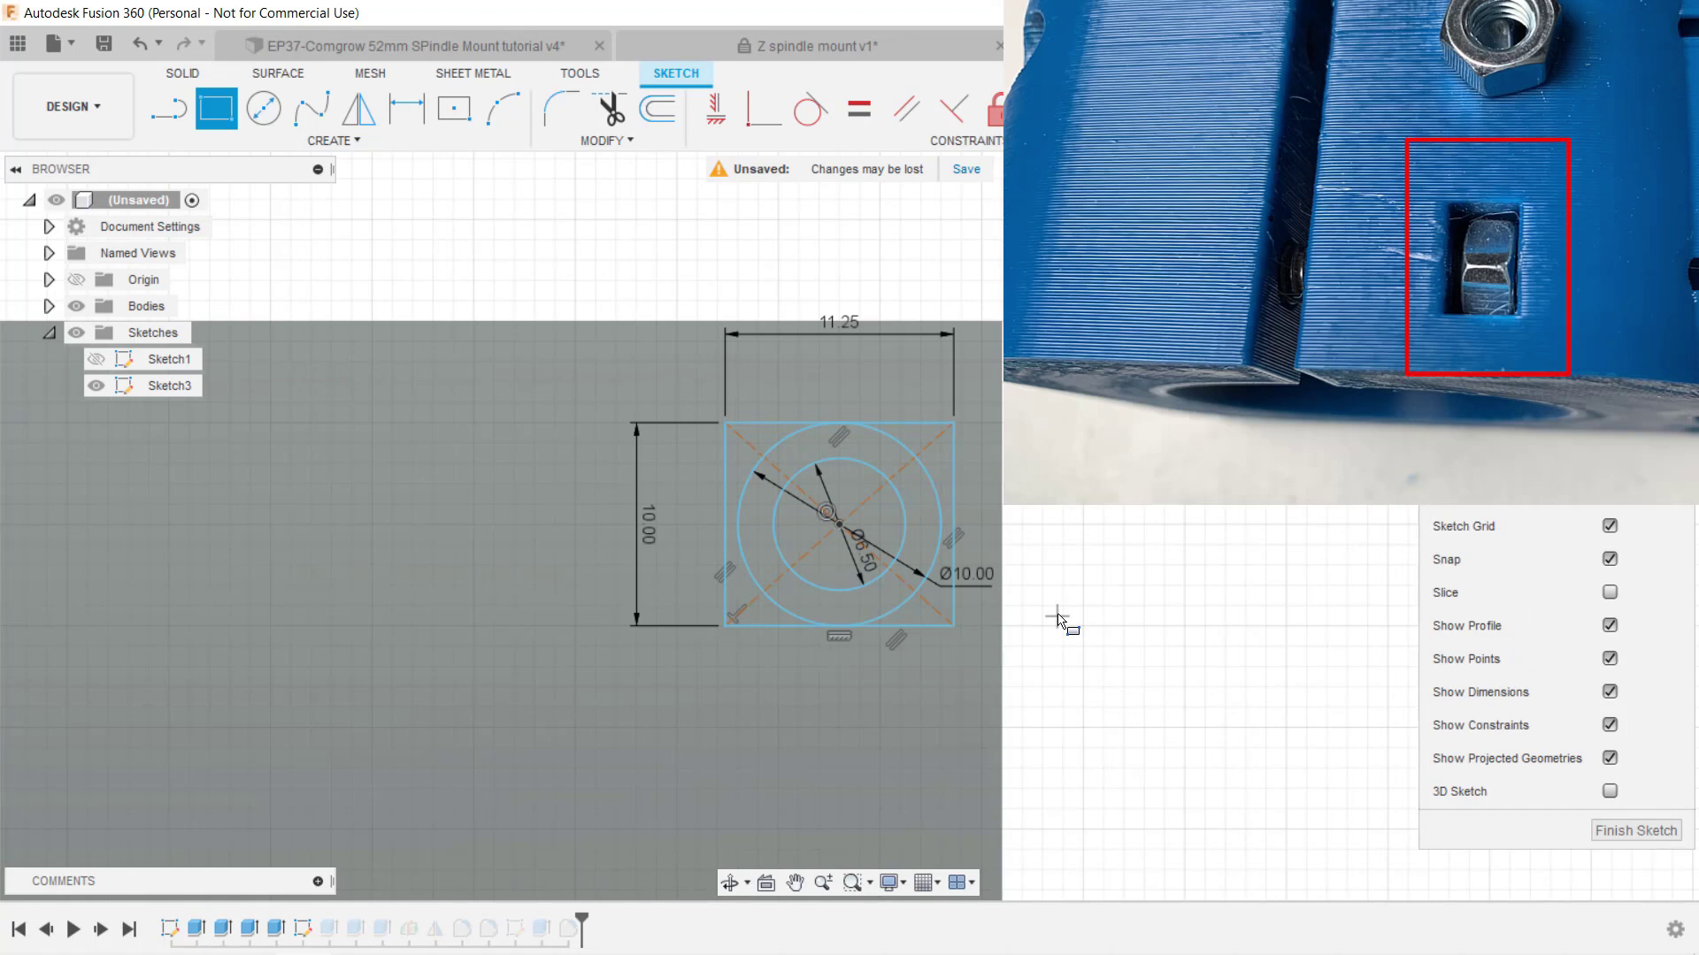
pyautogui.click(954, 425)
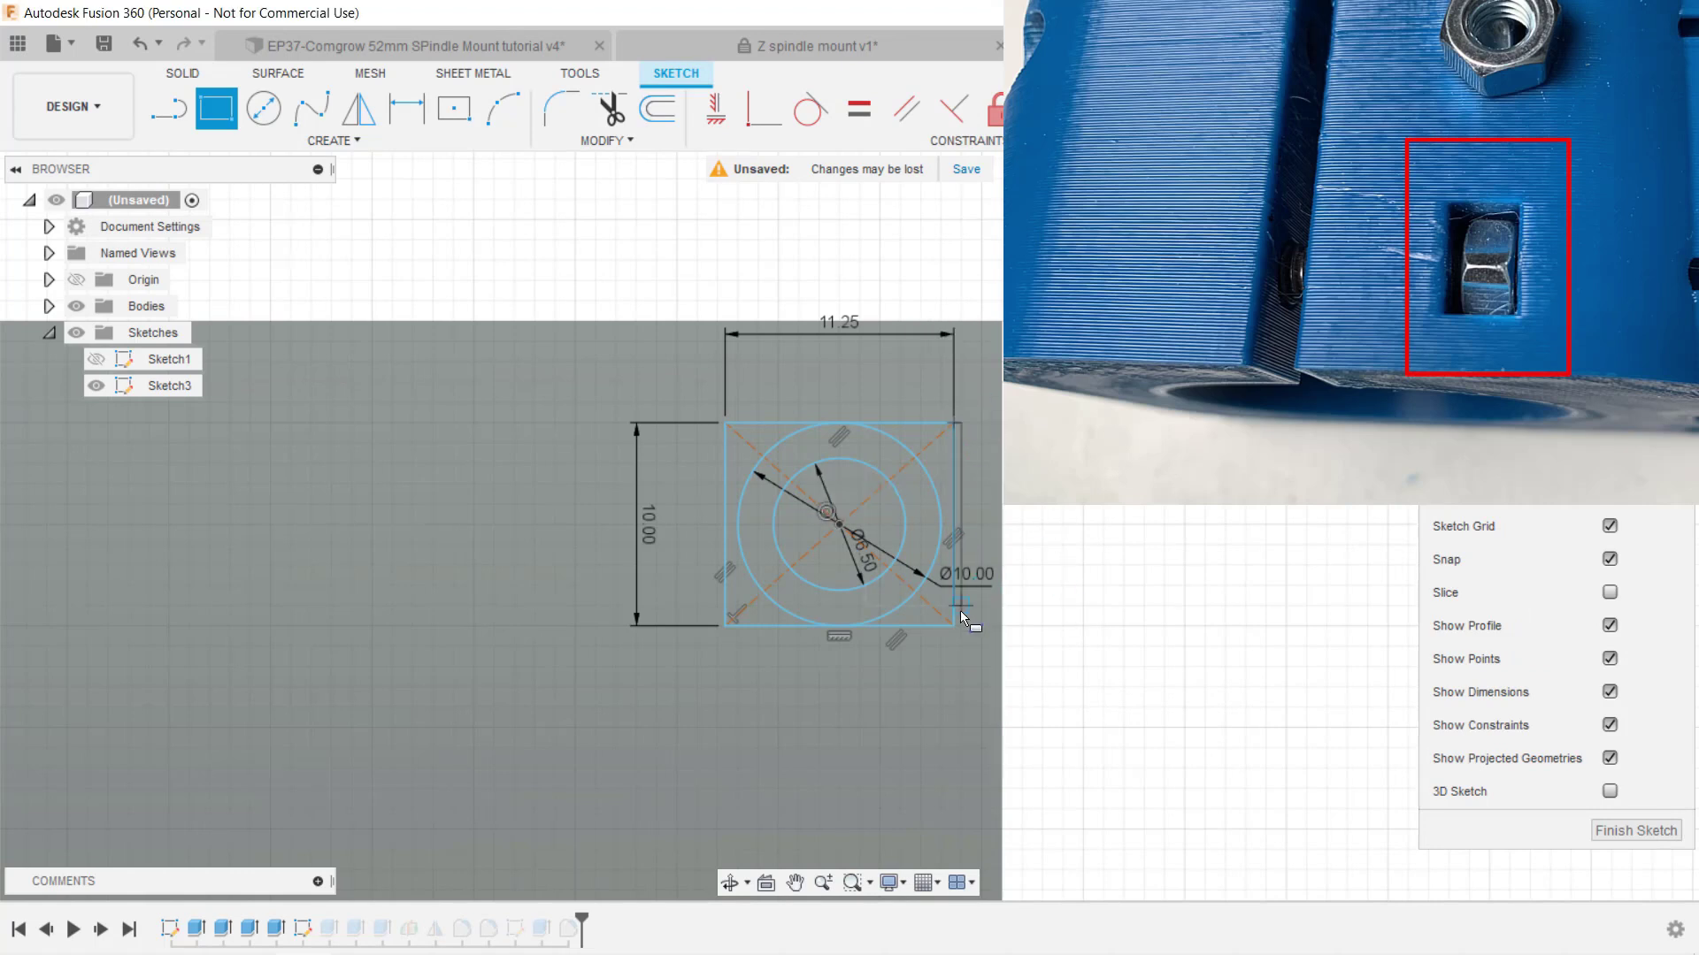
pyautogui.click(1005, 630)
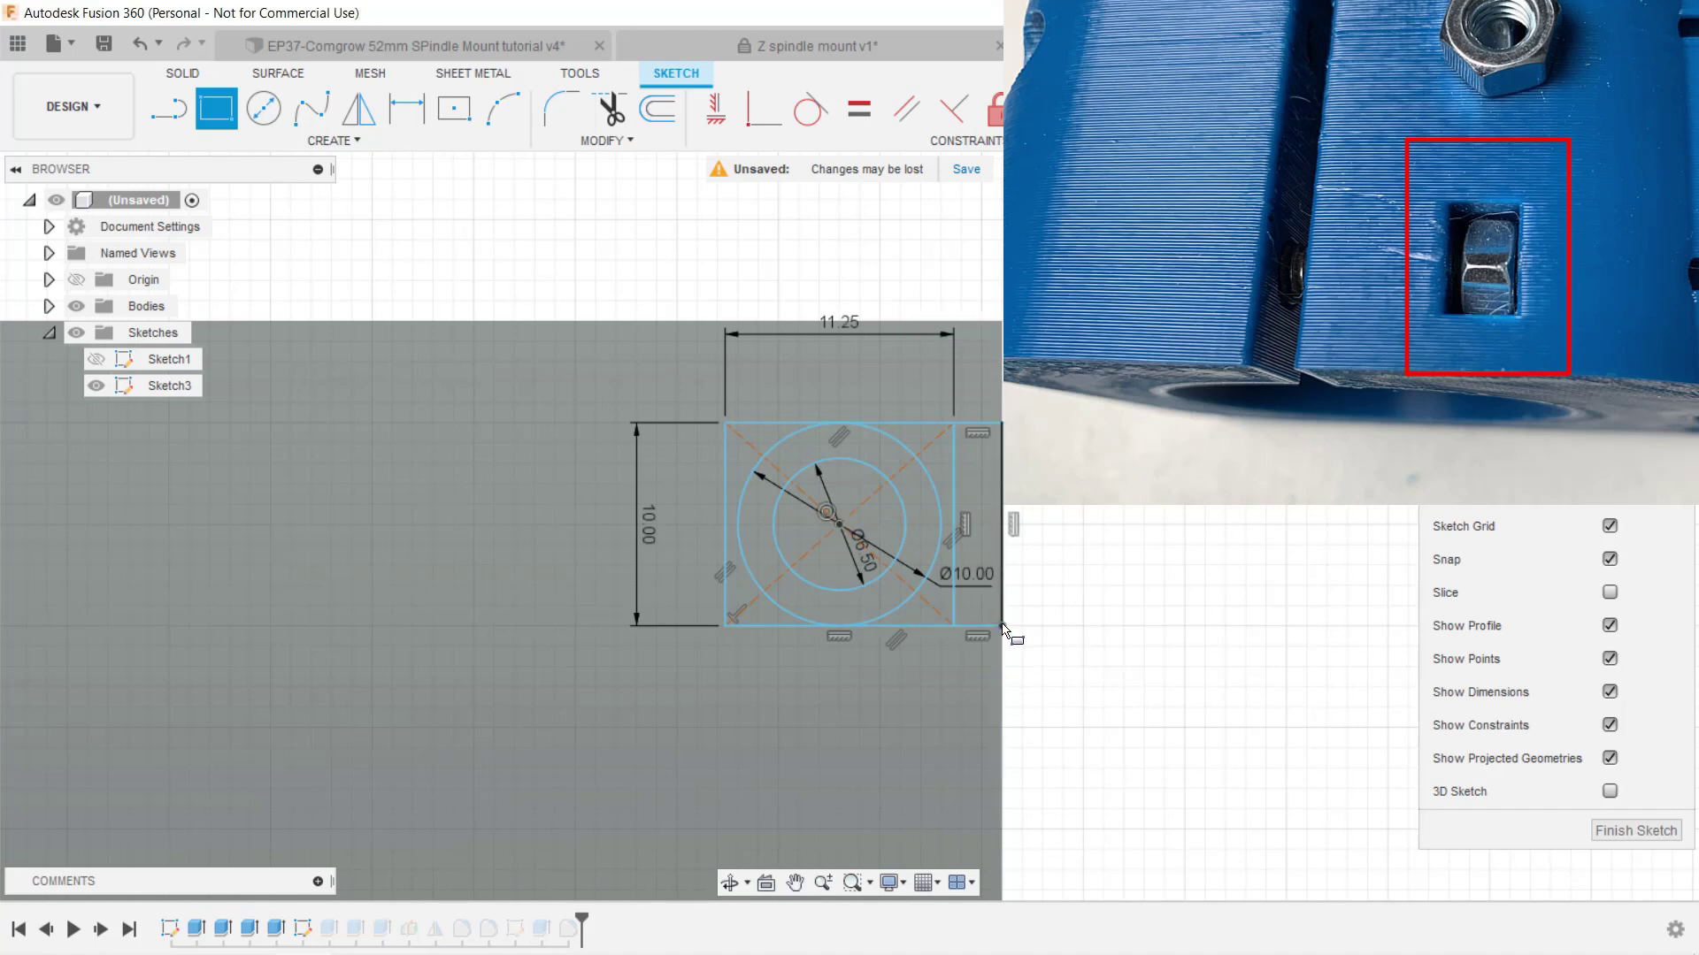
# Step: Dimension the circle centre 10 mm from the top edge, the 2.375 mm strip and the 10 mm right edge
pyautogui.press('d')
pyautogui.click(840, 524)
pyautogui.click(991, 322)
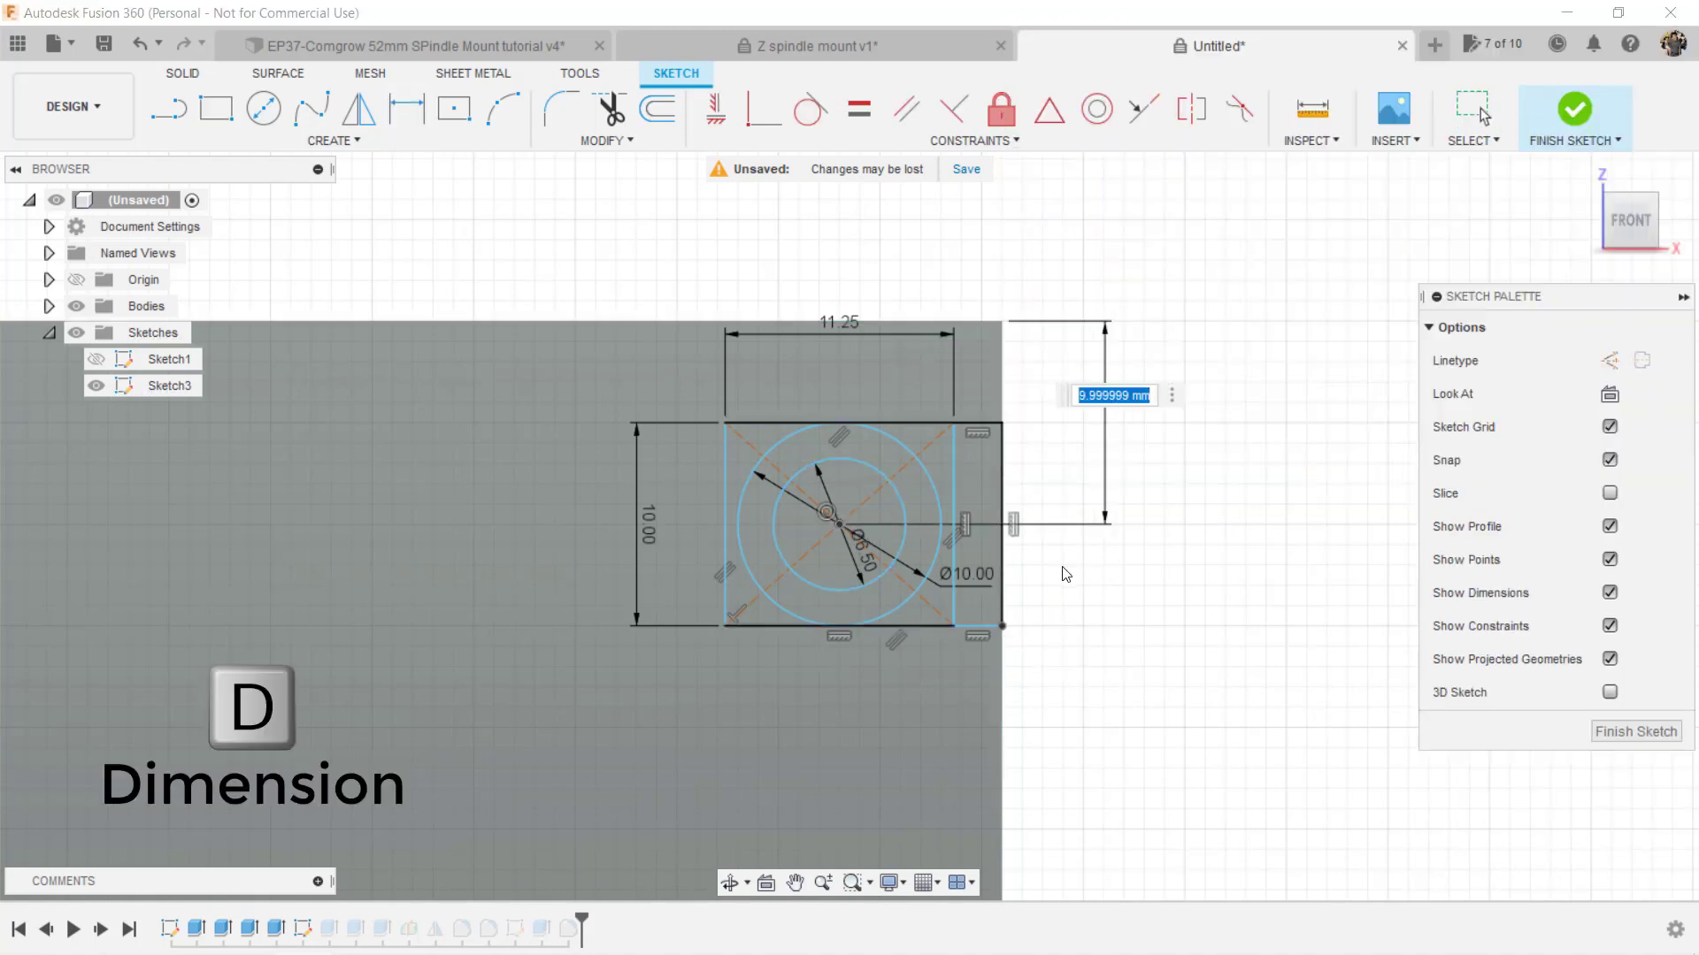
pyautogui.write('10')
pyautogui.press('Return')
pyautogui.click(978, 626)
pyautogui.click(991, 683)
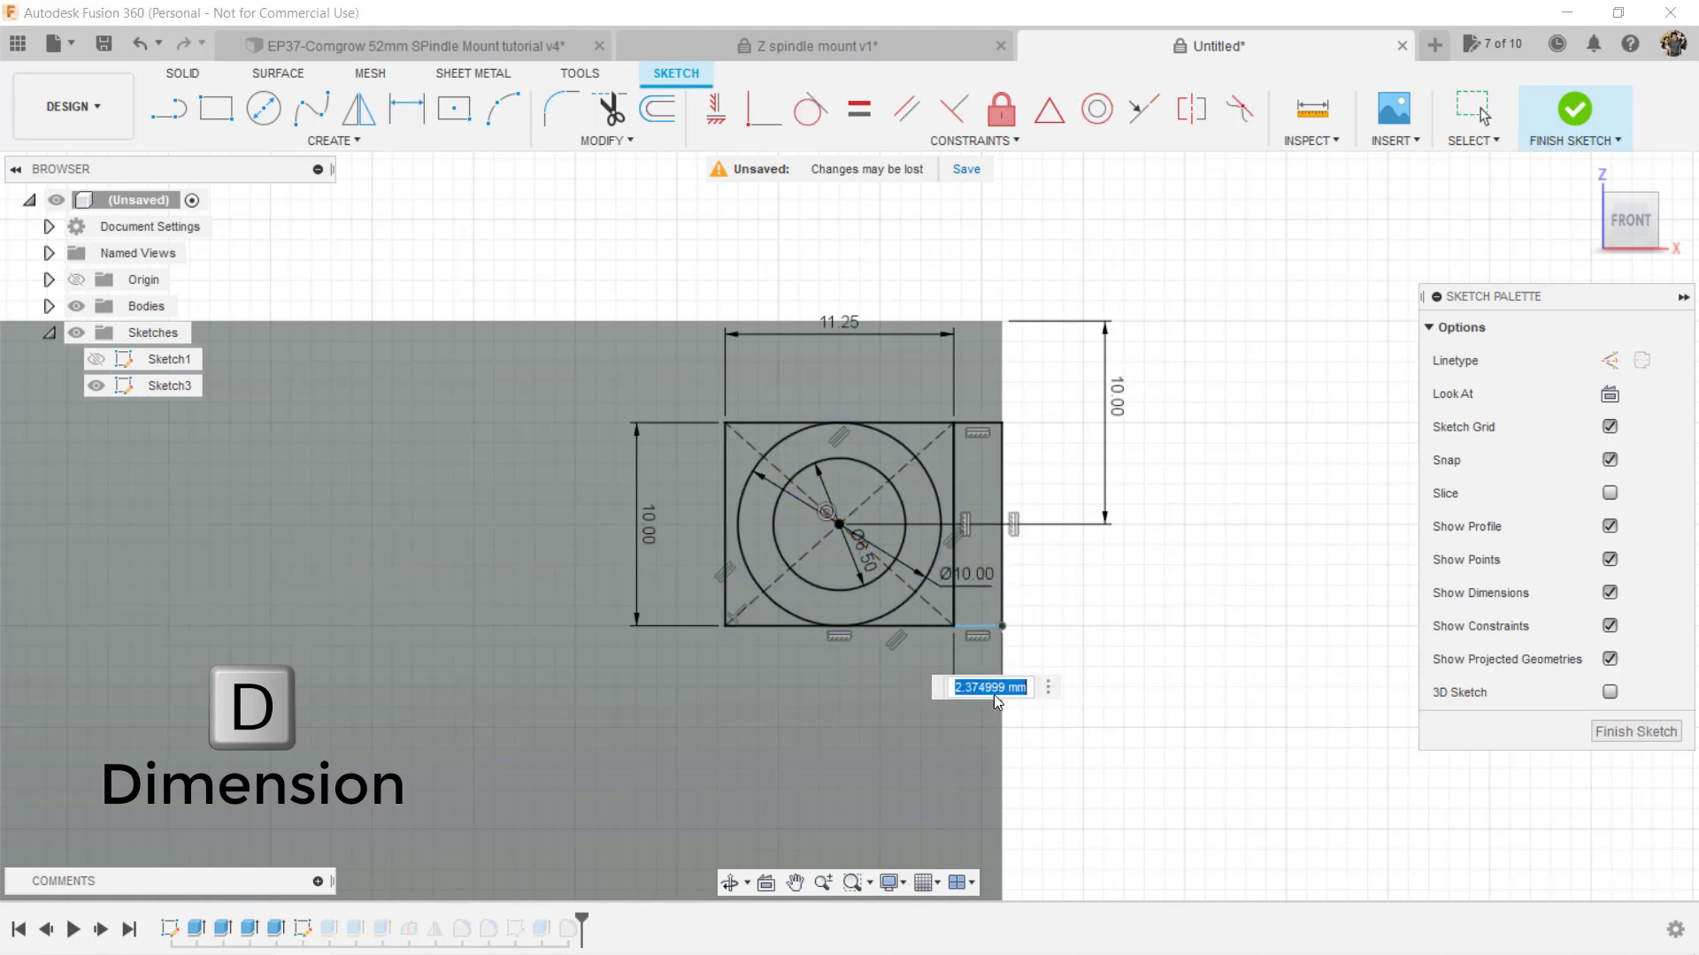
pyautogui.press('Return')
pyautogui.click(1002, 496)
pyautogui.click(1144, 485)
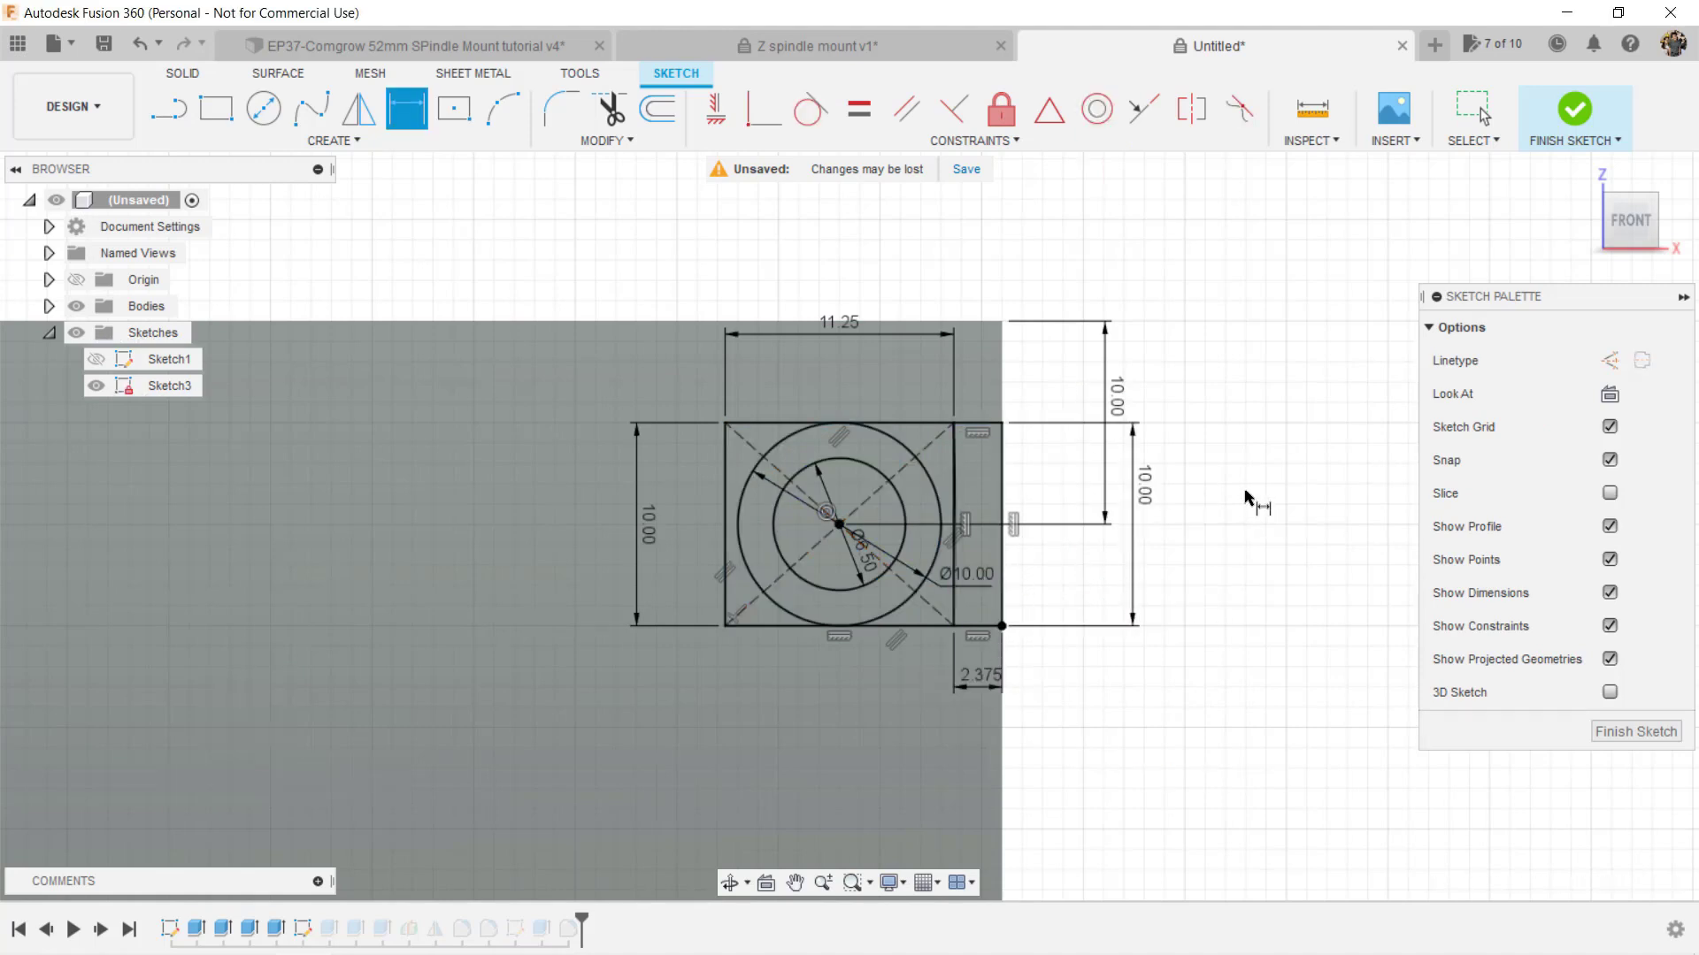
# Step: Finish the sketch and cut the Ø6.5 mm hole 75 mm into the block
pyautogui.click(1573, 113)
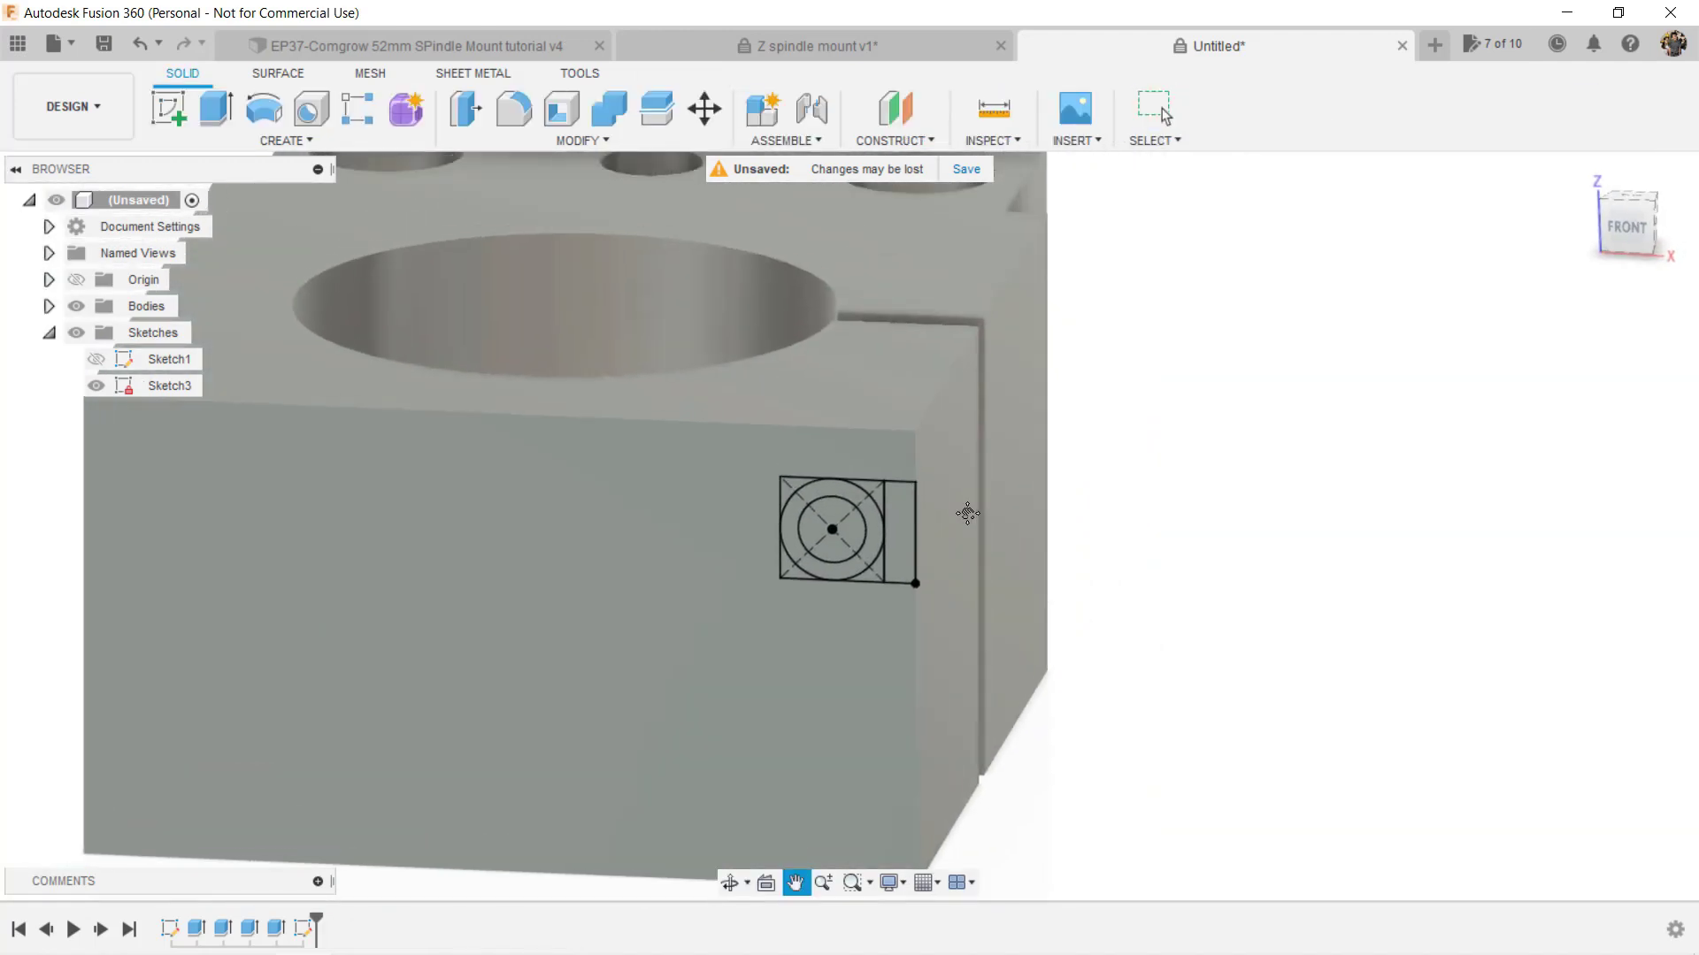
pyautogui.press('e')
pyautogui.click(599, 566)
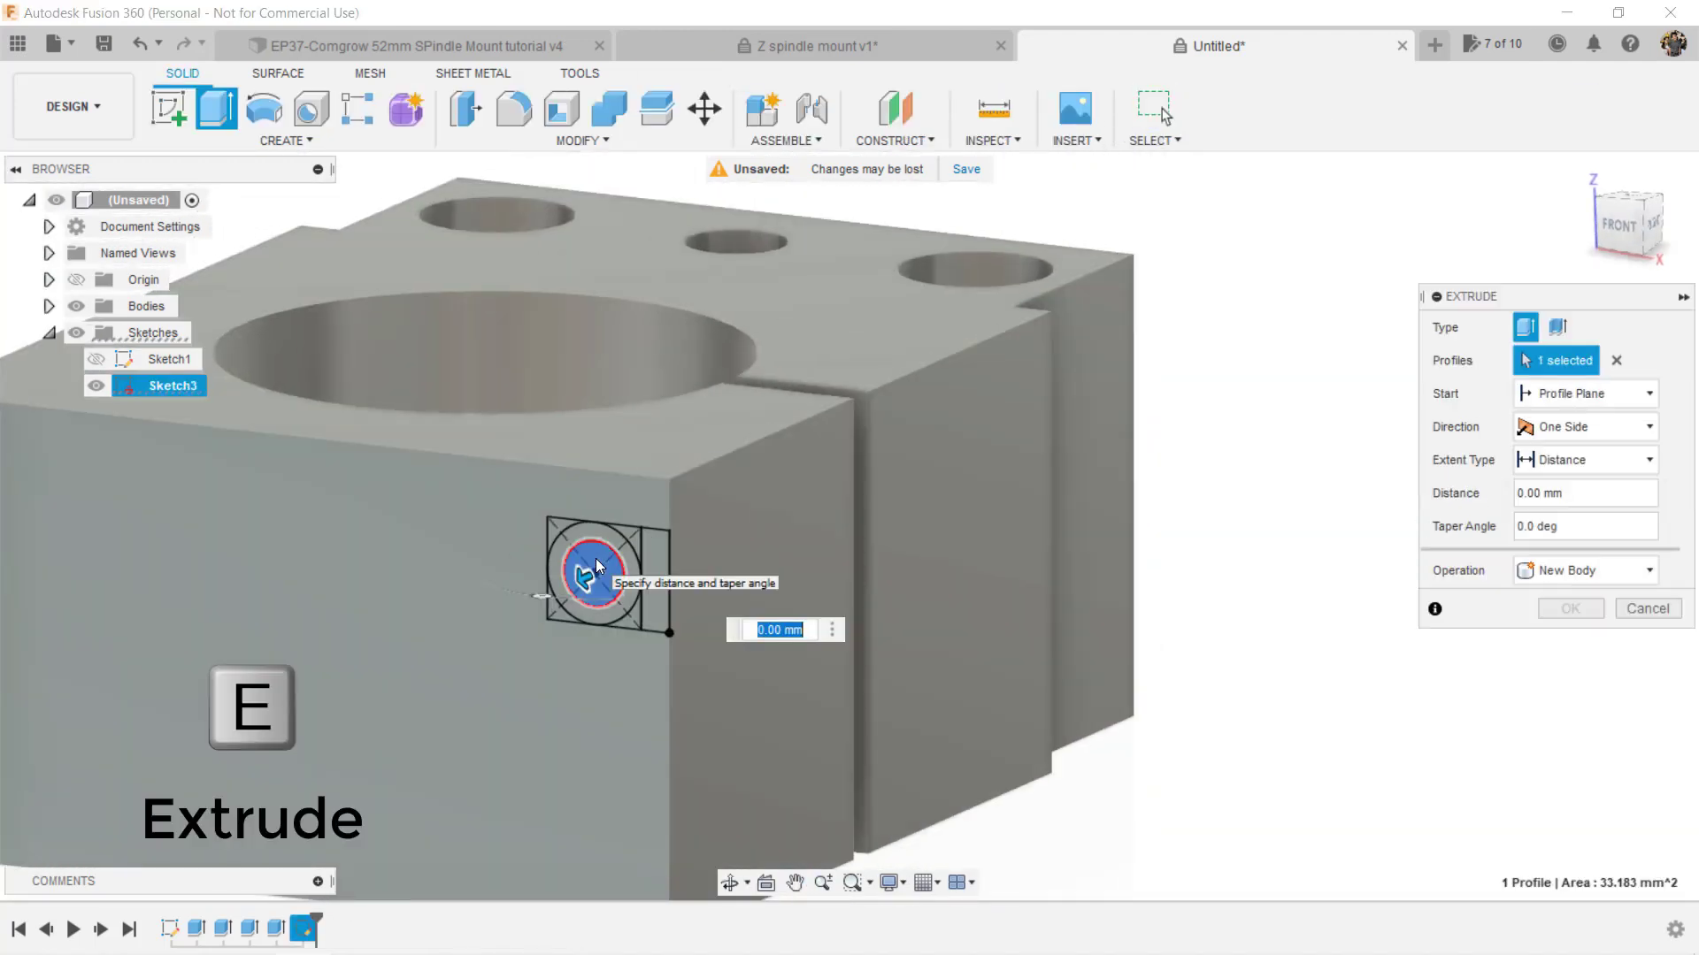
pyautogui.moveTo(599, 566); pyautogui.dragTo(951, 476)
pyautogui.keyDown('shift'); pyautogui.moveTo(1002, 513); pyautogui.dragTo(900, 496, button='middle'); pyautogui.keyUp('shift')
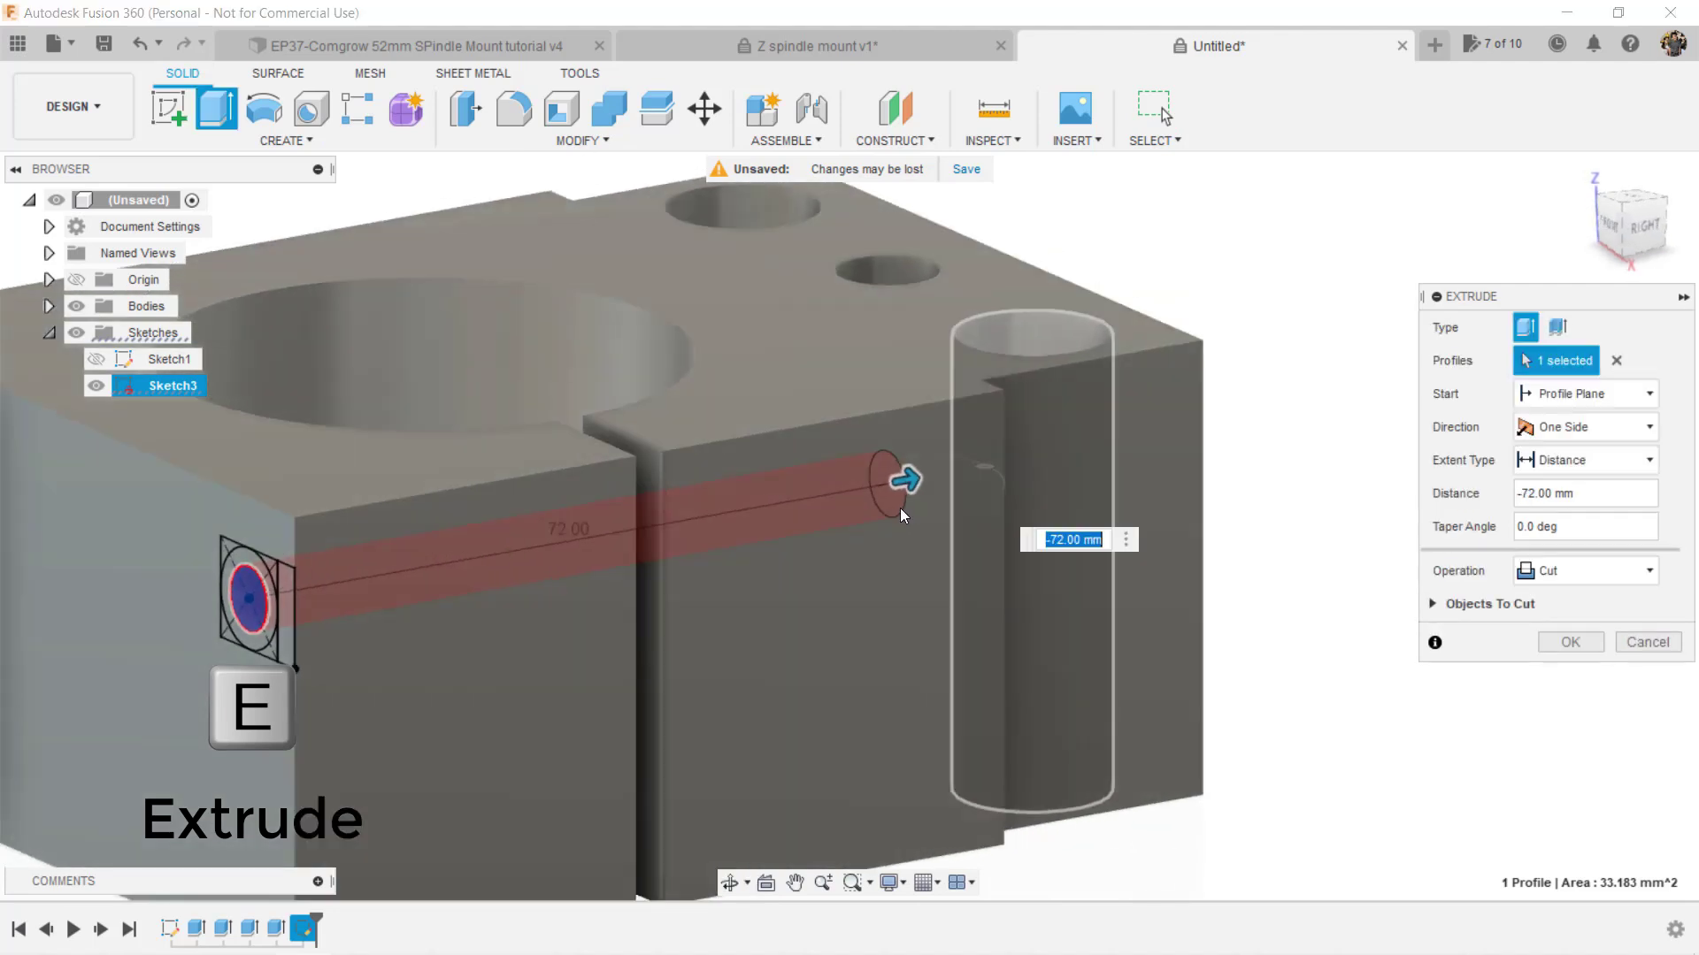
pyautogui.moveTo(901, 496); pyautogui.dragTo(1061, 453)
pyautogui.keyDown('shift'); pyautogui.moveTo(948, 538); pyautogui.dragTo(976, 472, button='middle'); pyautogui.keyUp('shift')
pyautogui.moveTo(977, 472); pyautogui.dragTo(929, 555)
pyautogui.write('-75')
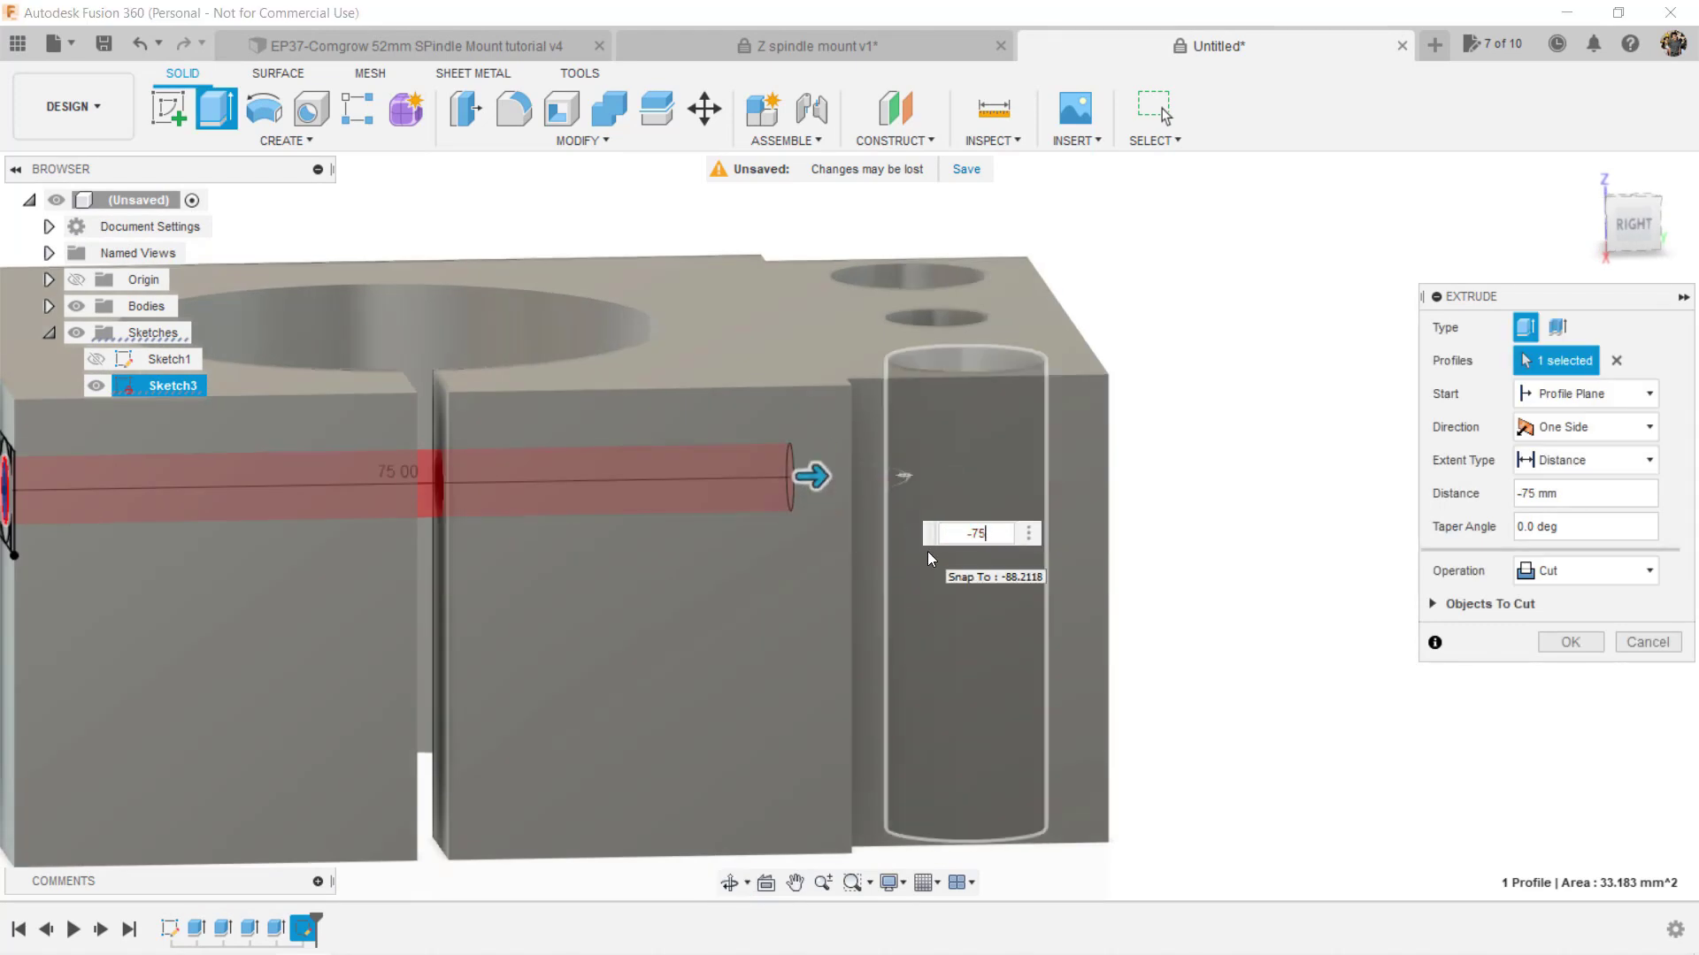
pyautogui.press('Return')
# Step: Show Sketch3 again and set up a 10 mm-deep cut on the ring around the hole
pyautogui.keyDown('shift'); pyautogui.moveTo(599, 524); pyautogui.dragTo(509, 523, button='middle'); pyautogui.keyUp('shift')
pyautogui.click(96, 385)
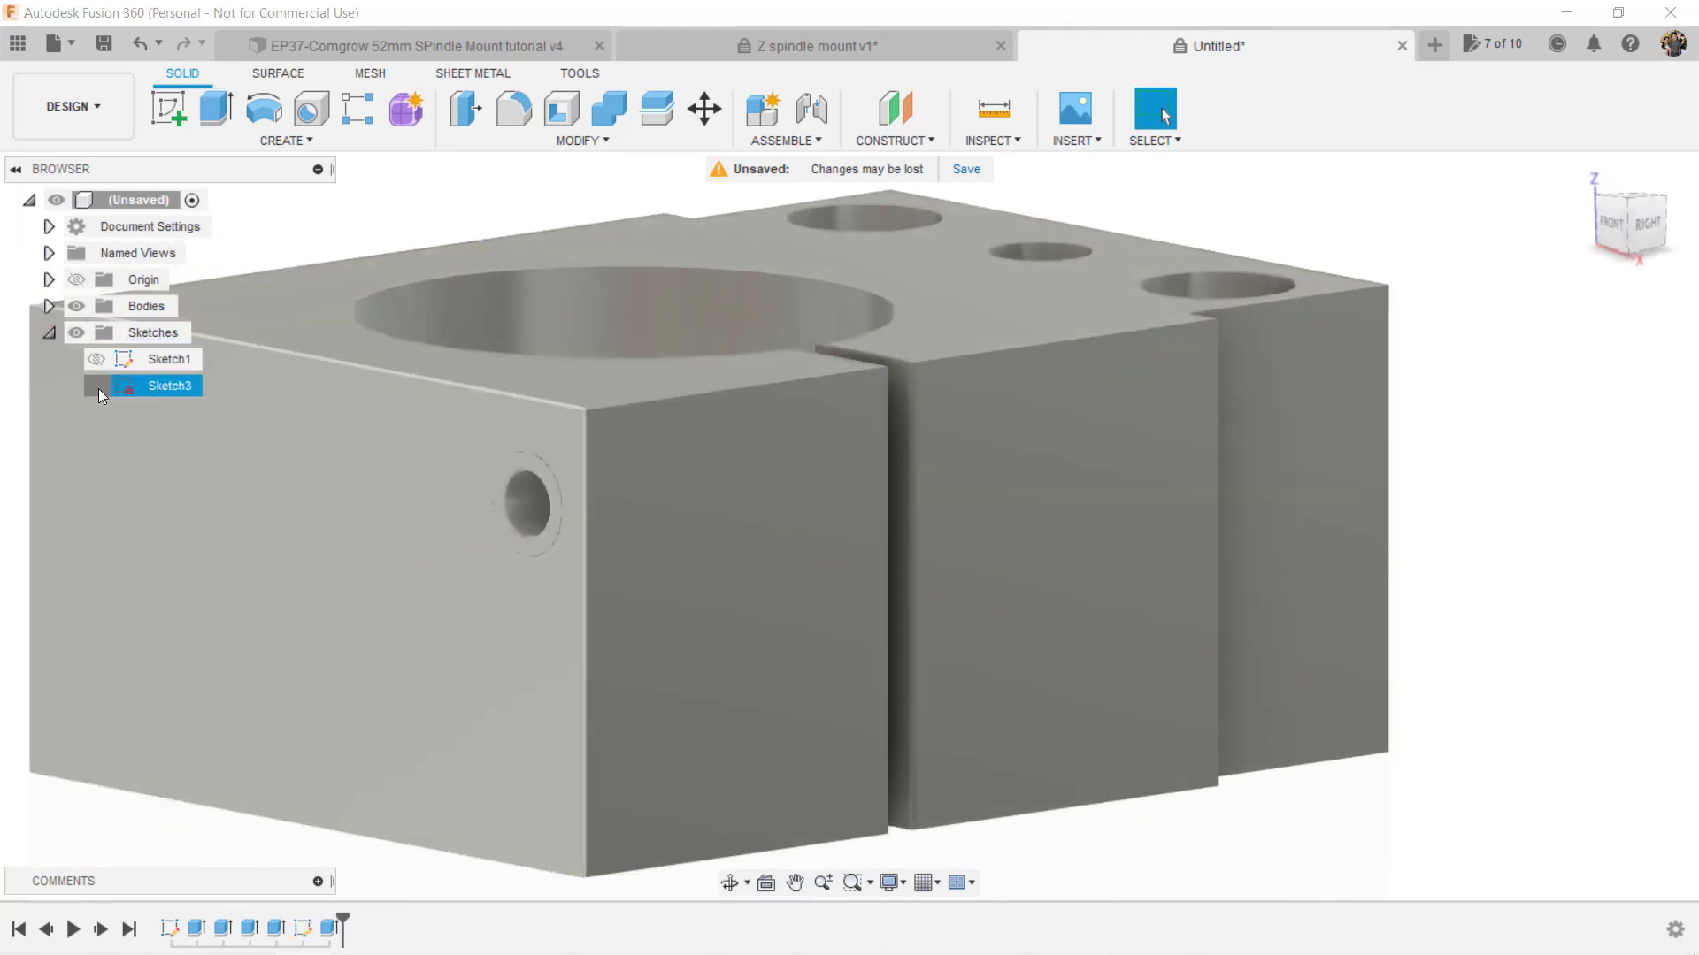
pyautogui.keyDown('shift'); pyautogui.moveTo(349, 531); pyautogui.dragTo(619, 530, button='middle'); pyautogui.keyUp('shift')
pyautogui.press('e')
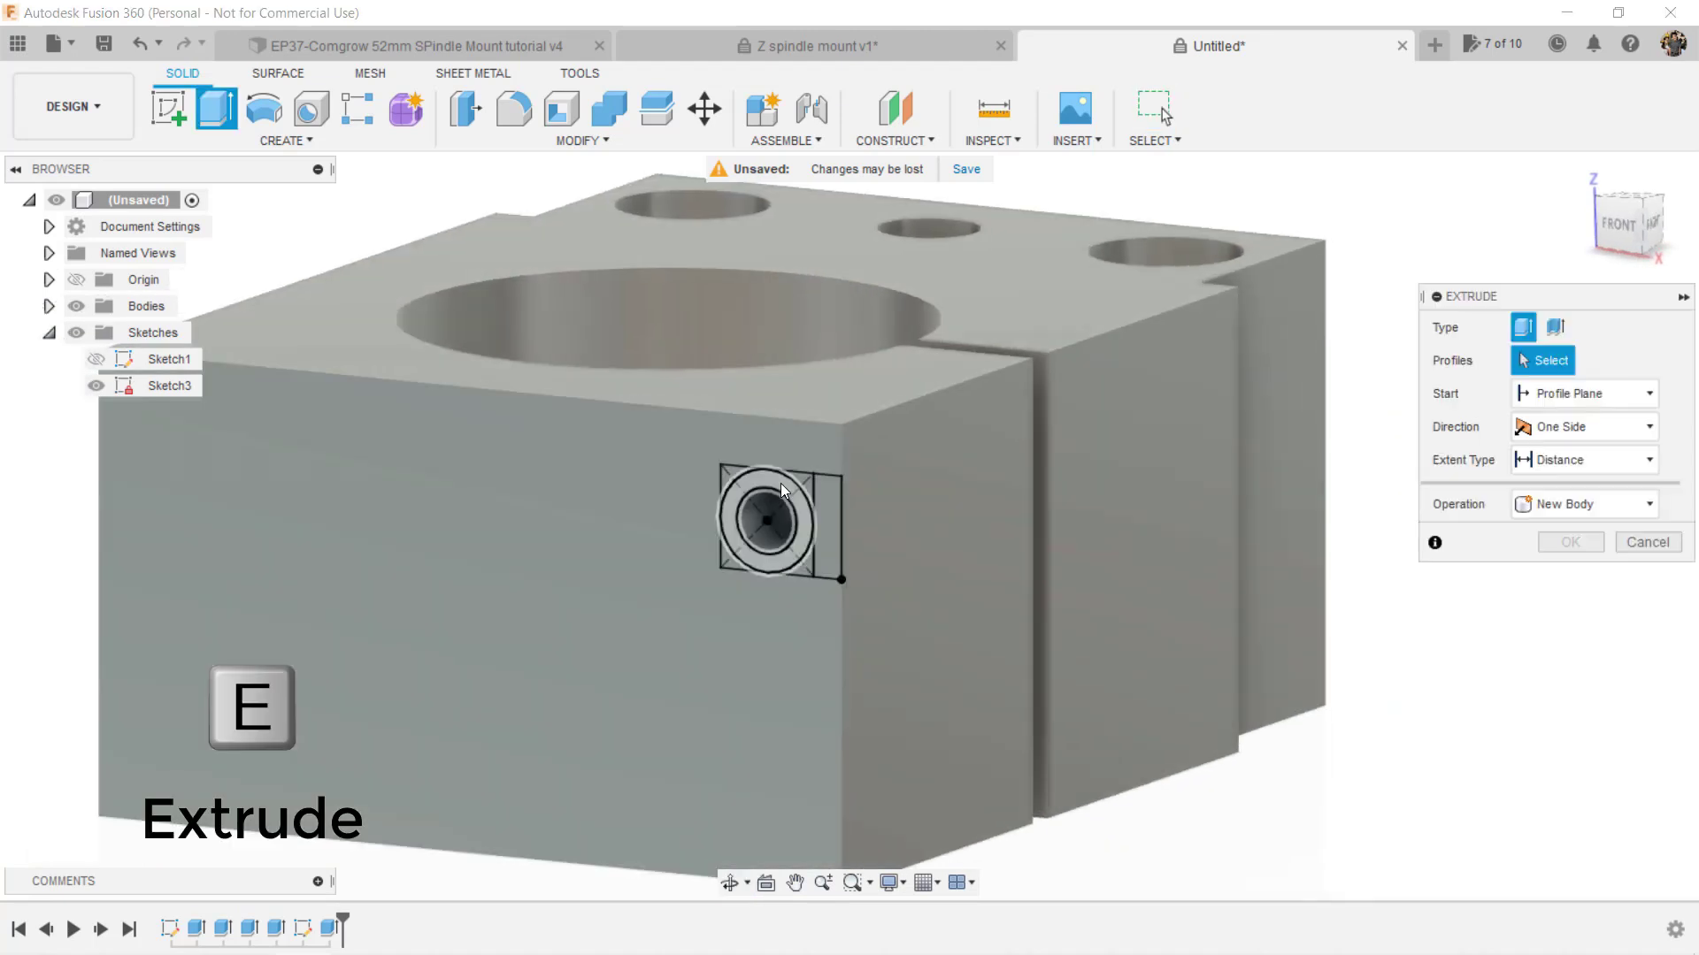
pyautogui.click(780, 483)
pyautogui.write('-10')
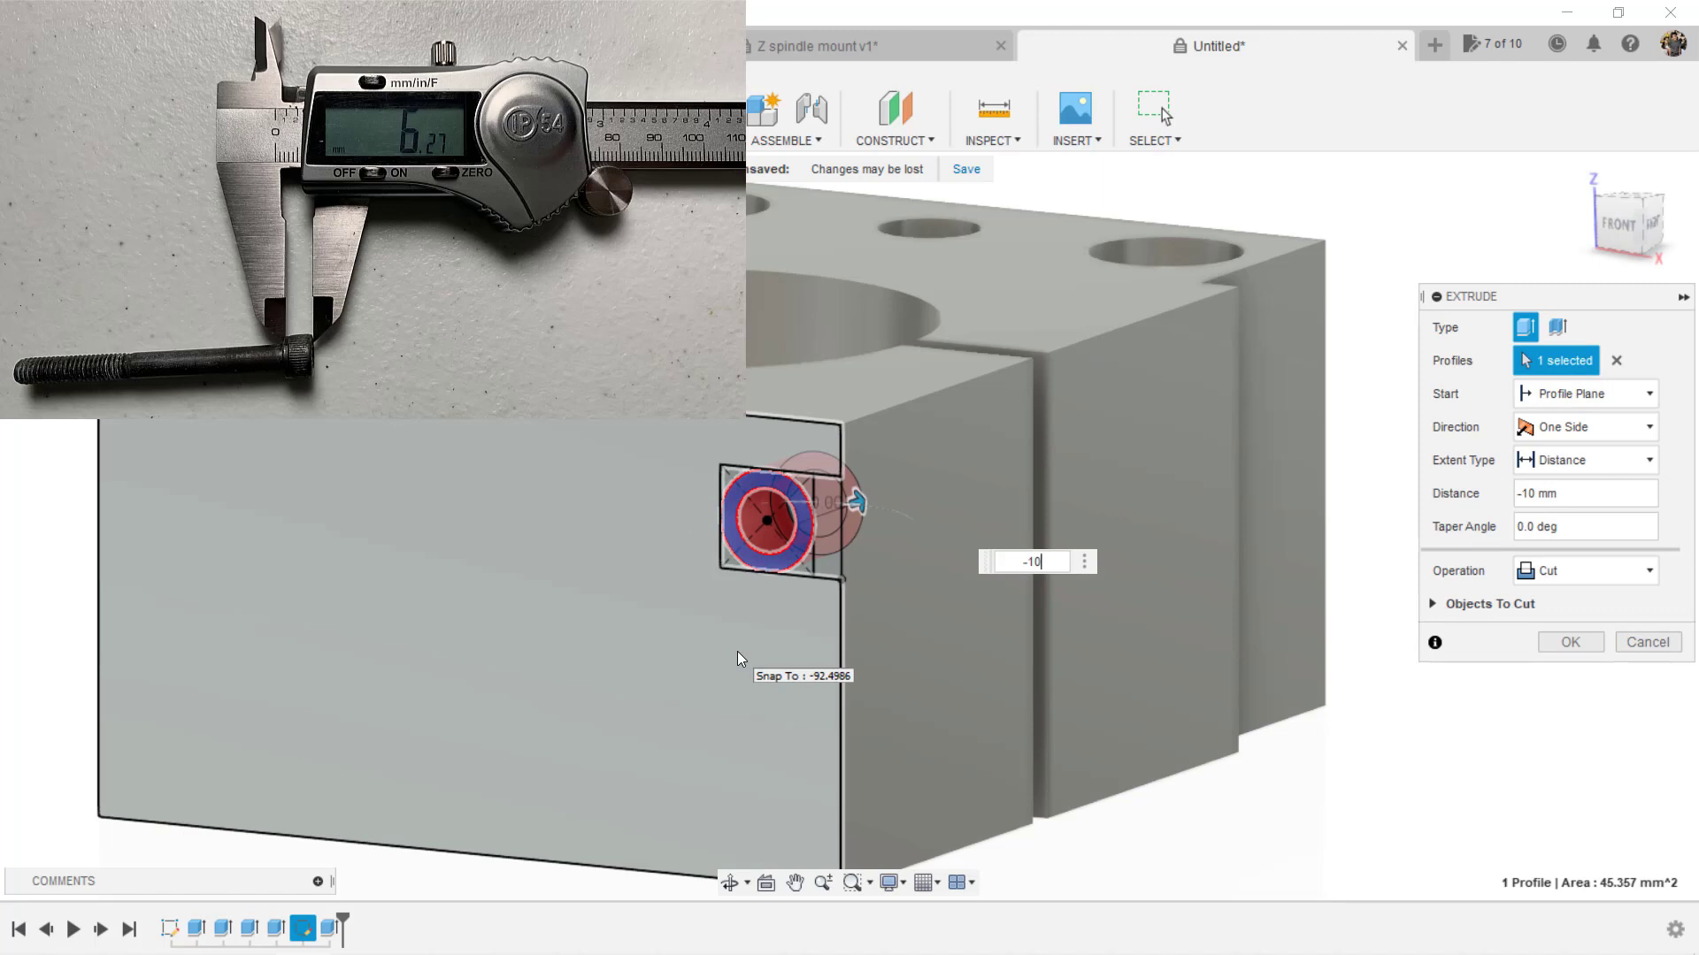
# Step: Commit the 10 mm recess cut and select the hole and nut-pocket profiles for a new extrusion
pyautogui.press('Return')
pyautogui.scroll(3, 766, 588)
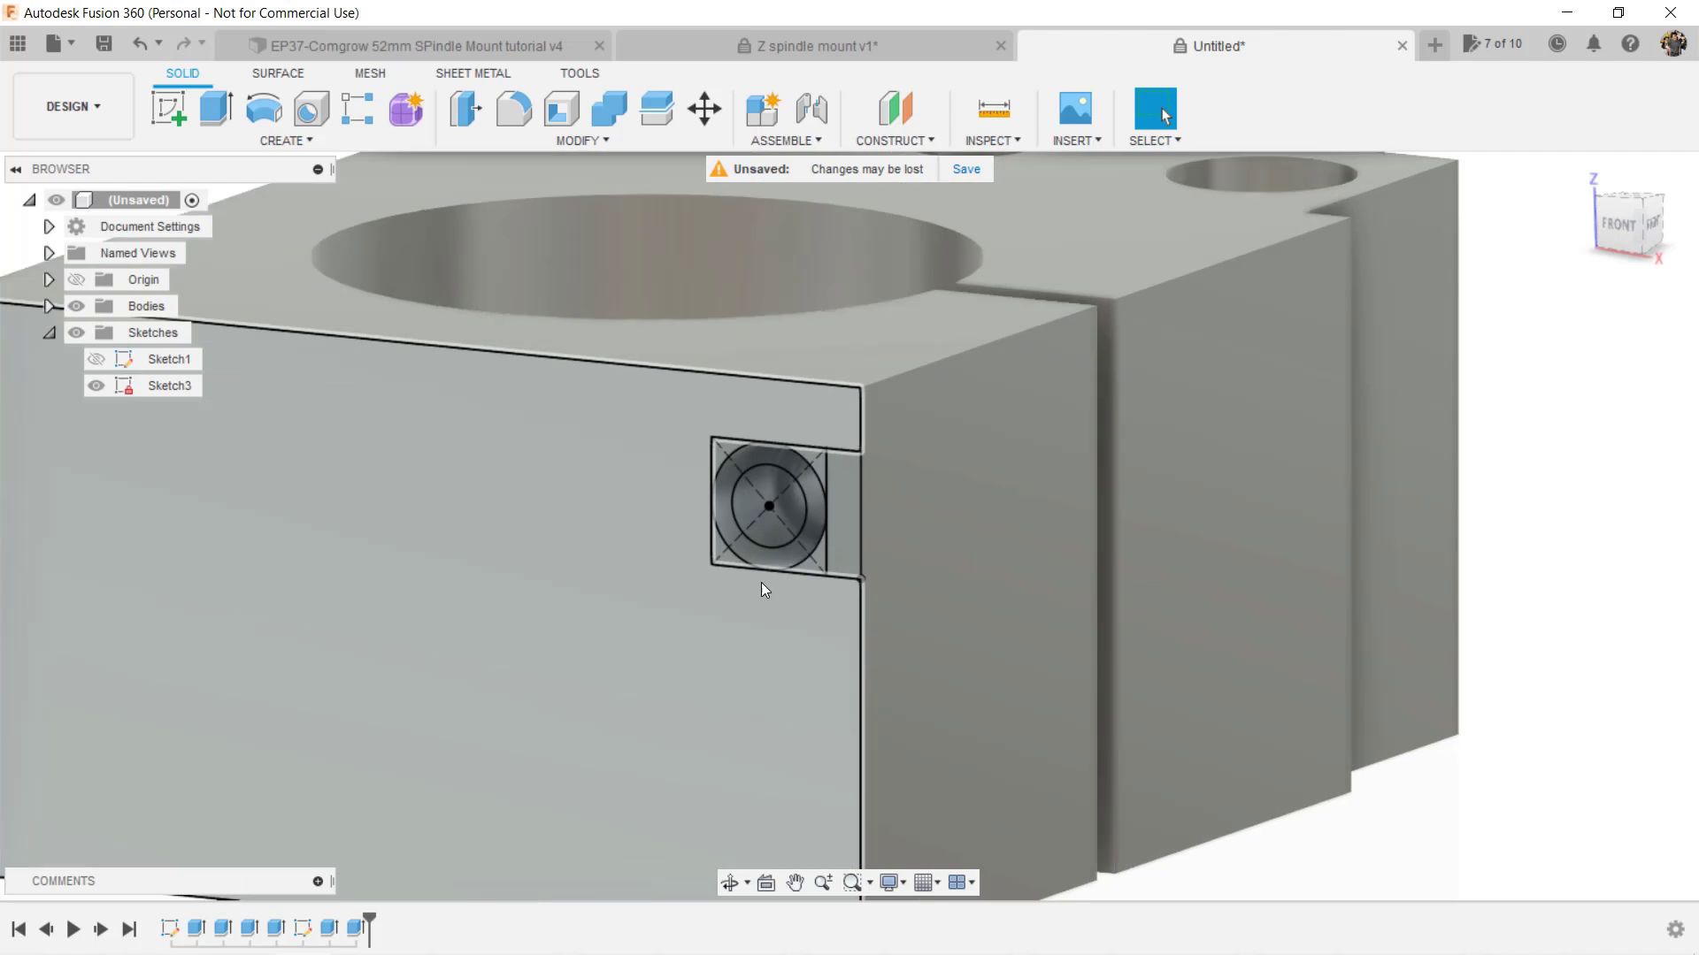
pyautogui.keyDown('shift'); pyautogui.moveTo(762, 582); pyautogui.dragTo(890, 513, button='middle'); pyautogui.keyUp('shift')
pyautogui.press('e')
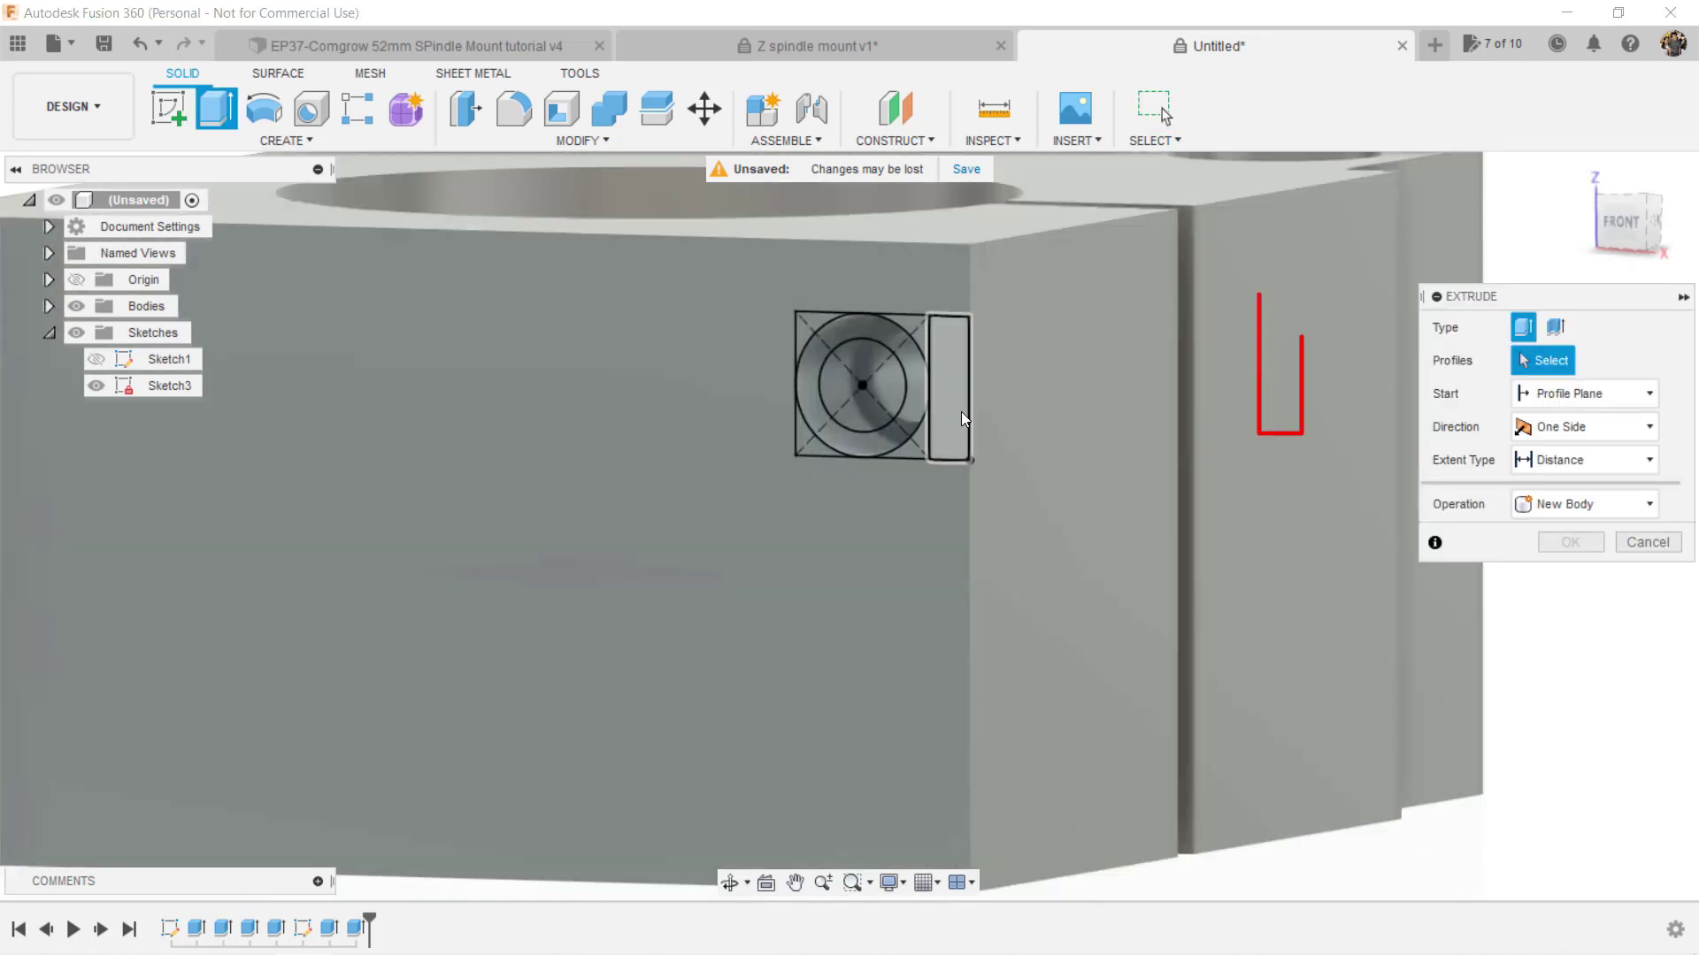
pyautogui.click(961, 411)
pyautogui.moveTo(1016, 506); pyautogui.dragTo(952, 416)
pyautogui.scroll(-3, 963, 520)
pyautogui.keyDown('shift'); pyautogui.moveTo(962, 520); pyautogui.dragTo(1475, 440, button='middle'); pyautogui.keyUp('shift')
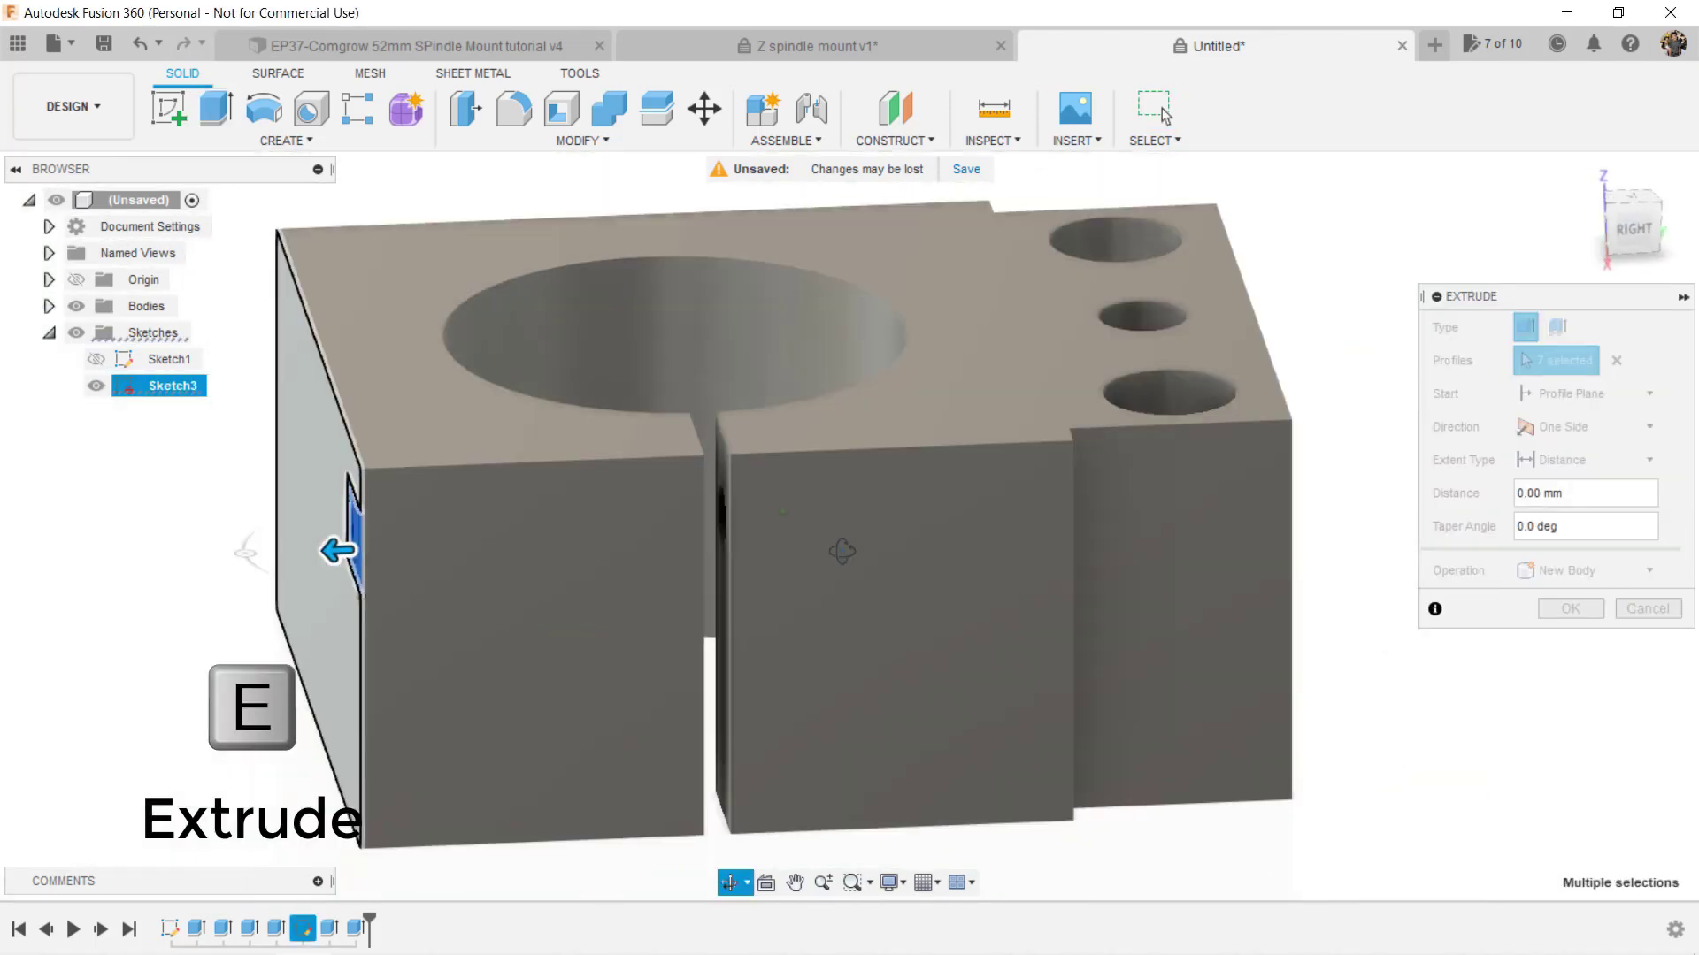
# Step: Cut the nut pocket 10 mm deep, starting from a -55 mm offset
pyautogui.click(1584, 394)
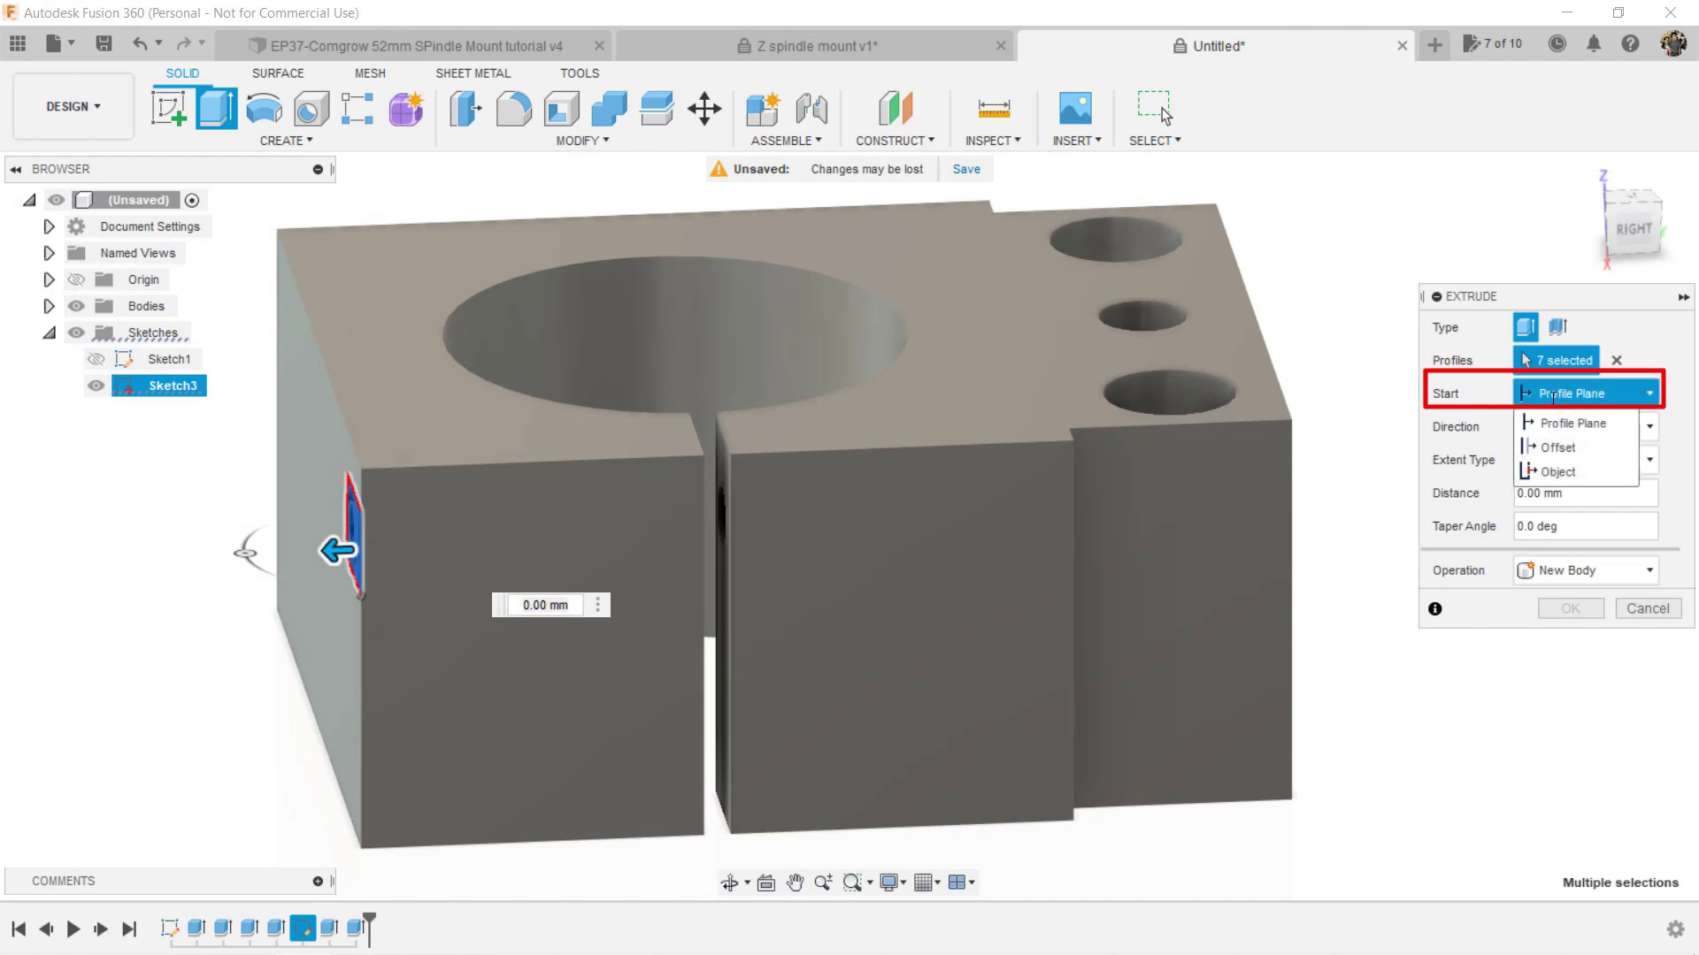
pyautogui.click(1557, 437)
pyautogui.click(1526, 427)
pyautogui.write('50')
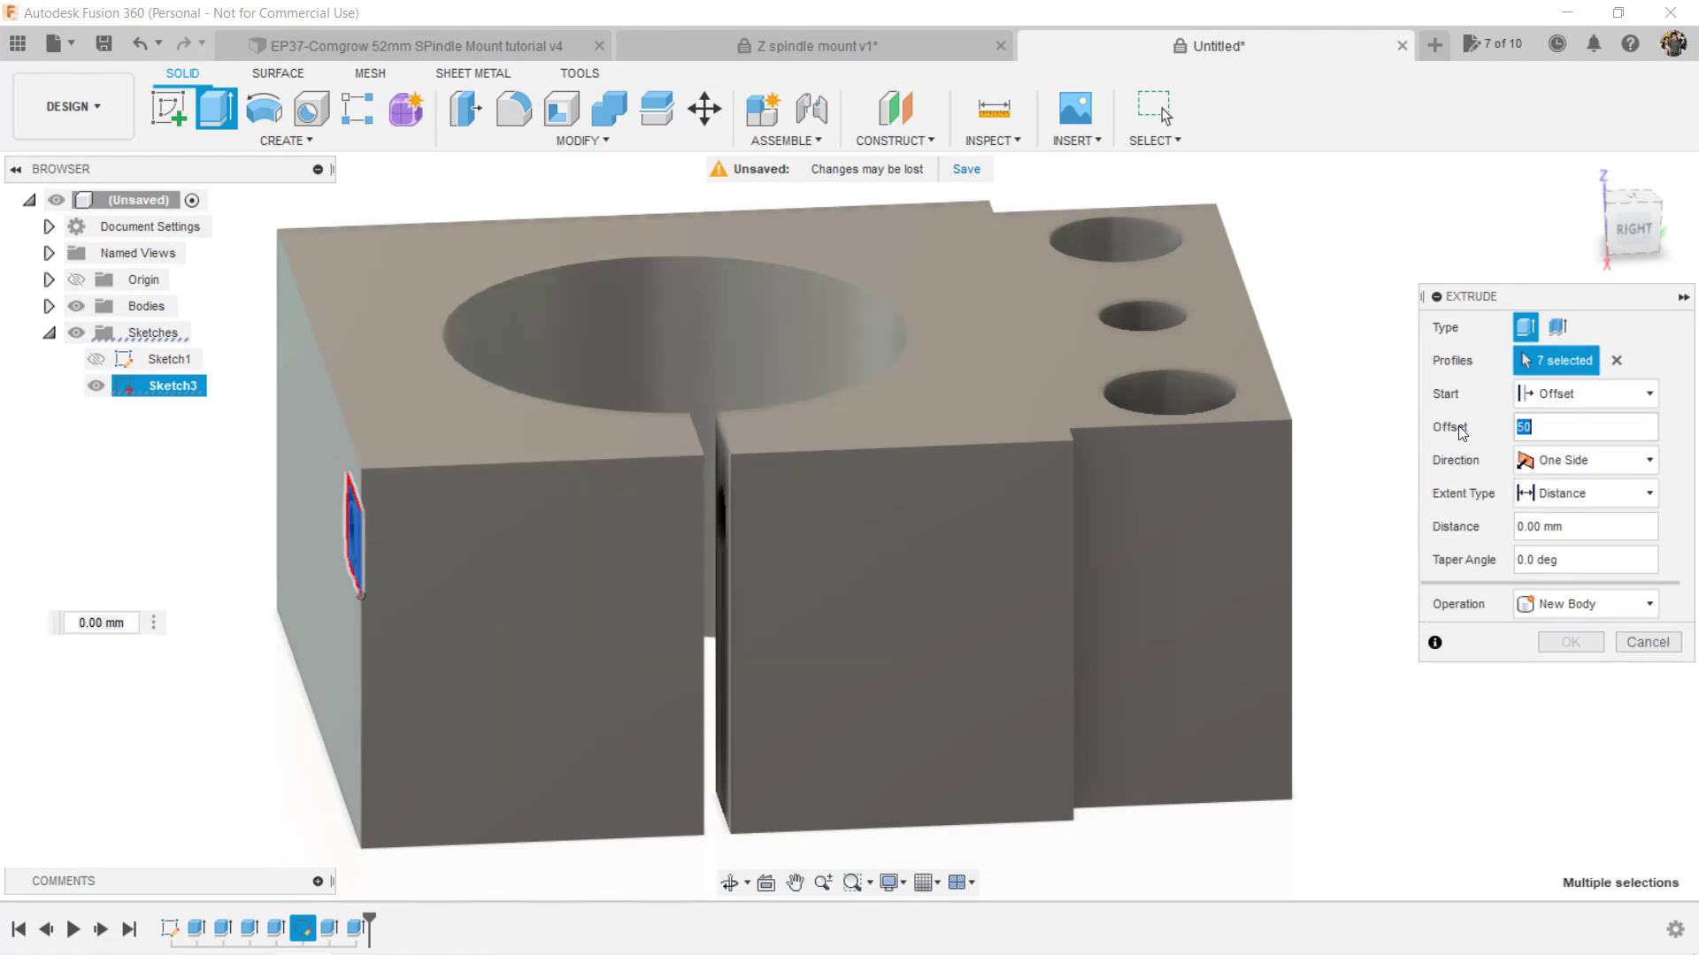
pyautogui.write('-')
pyautogui.press('Tab')
pyautogui.write('-10')
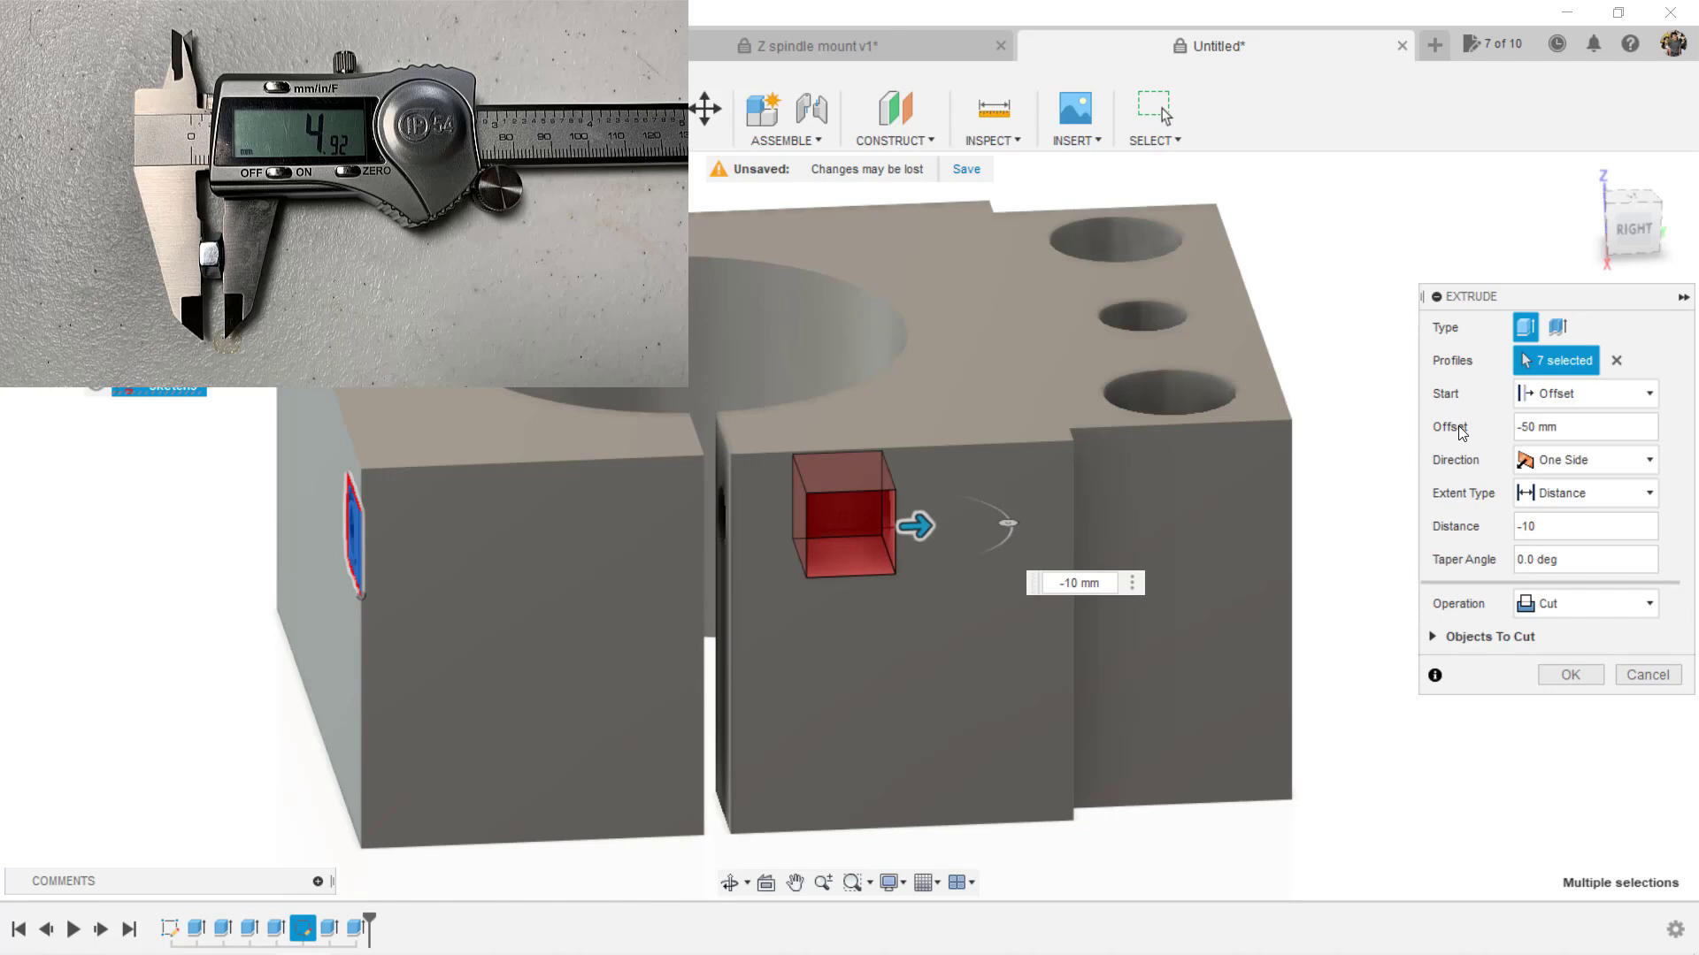
pyautogui.keyDown('shift'); pyautogui.moveTo(1201, 444); pyautogui.dragTo(1160, 442, button='middle'); pyautogui.keyUp('shift')
pyautogui.click(1577, 433)
pyautogui.write('-55')
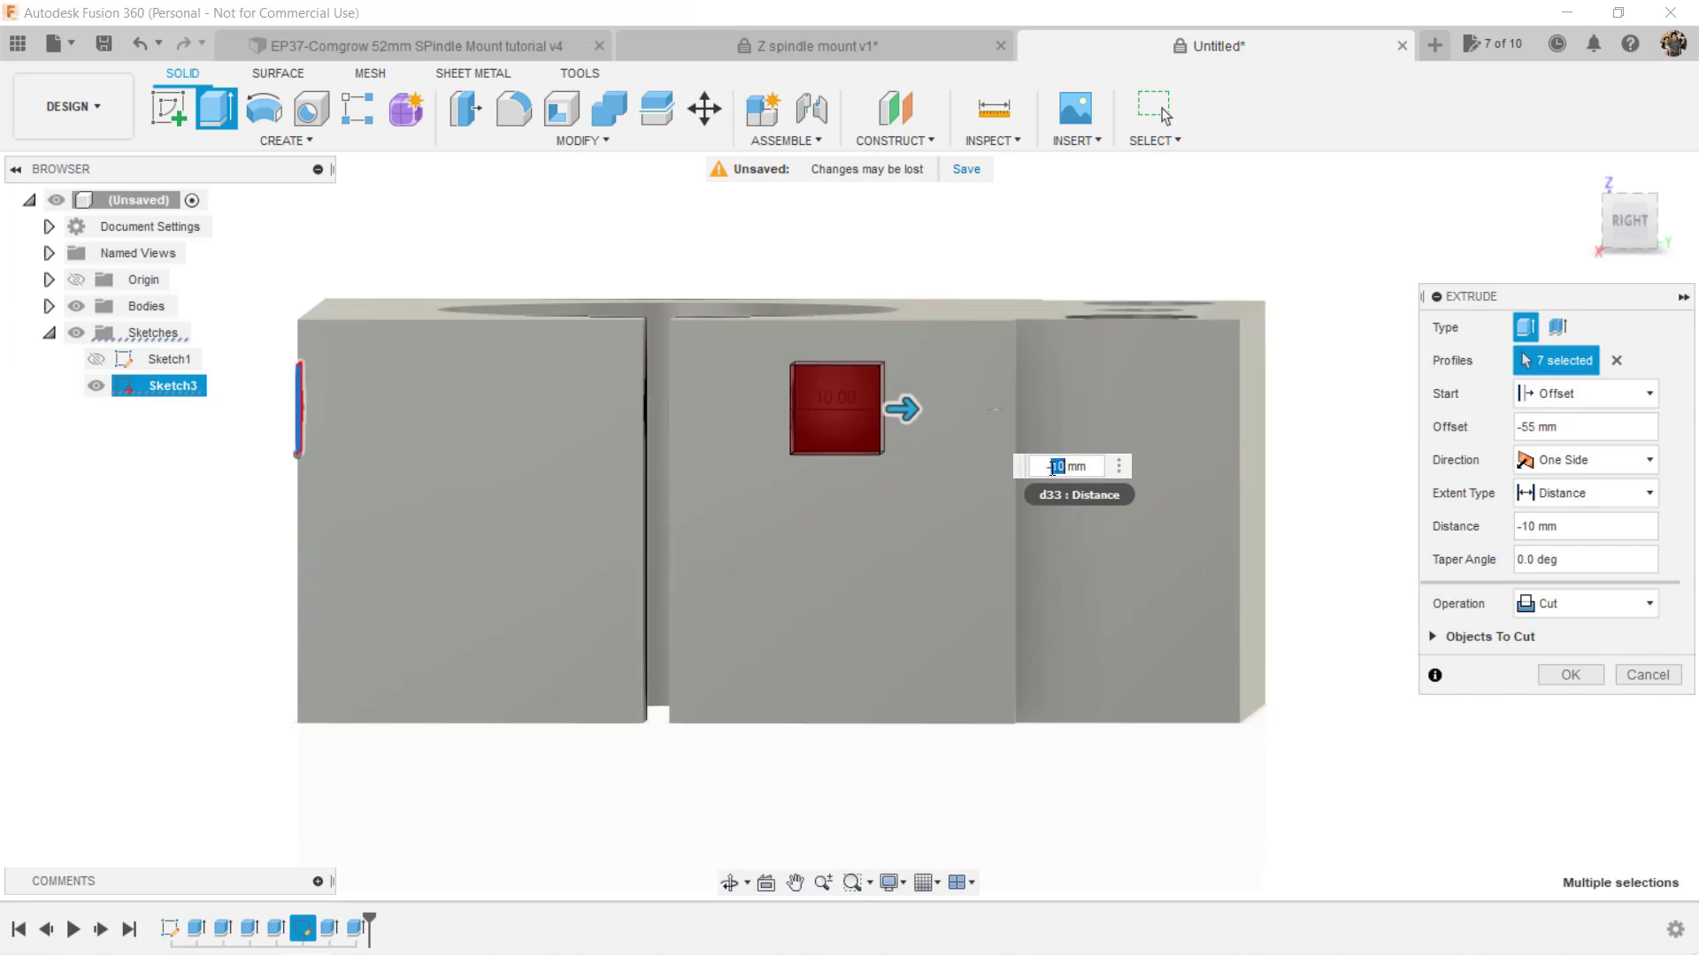
pyautogui.click(1051, 468)
pyautogui.write('-5')
pyautogui.keyDown('shift'); pyautogui.moveTo(1052, 468); pyautogui.dragTo(1079, 575, button='middle'); pyautogui.keyUp('shift')
pyautogui.press('Return')
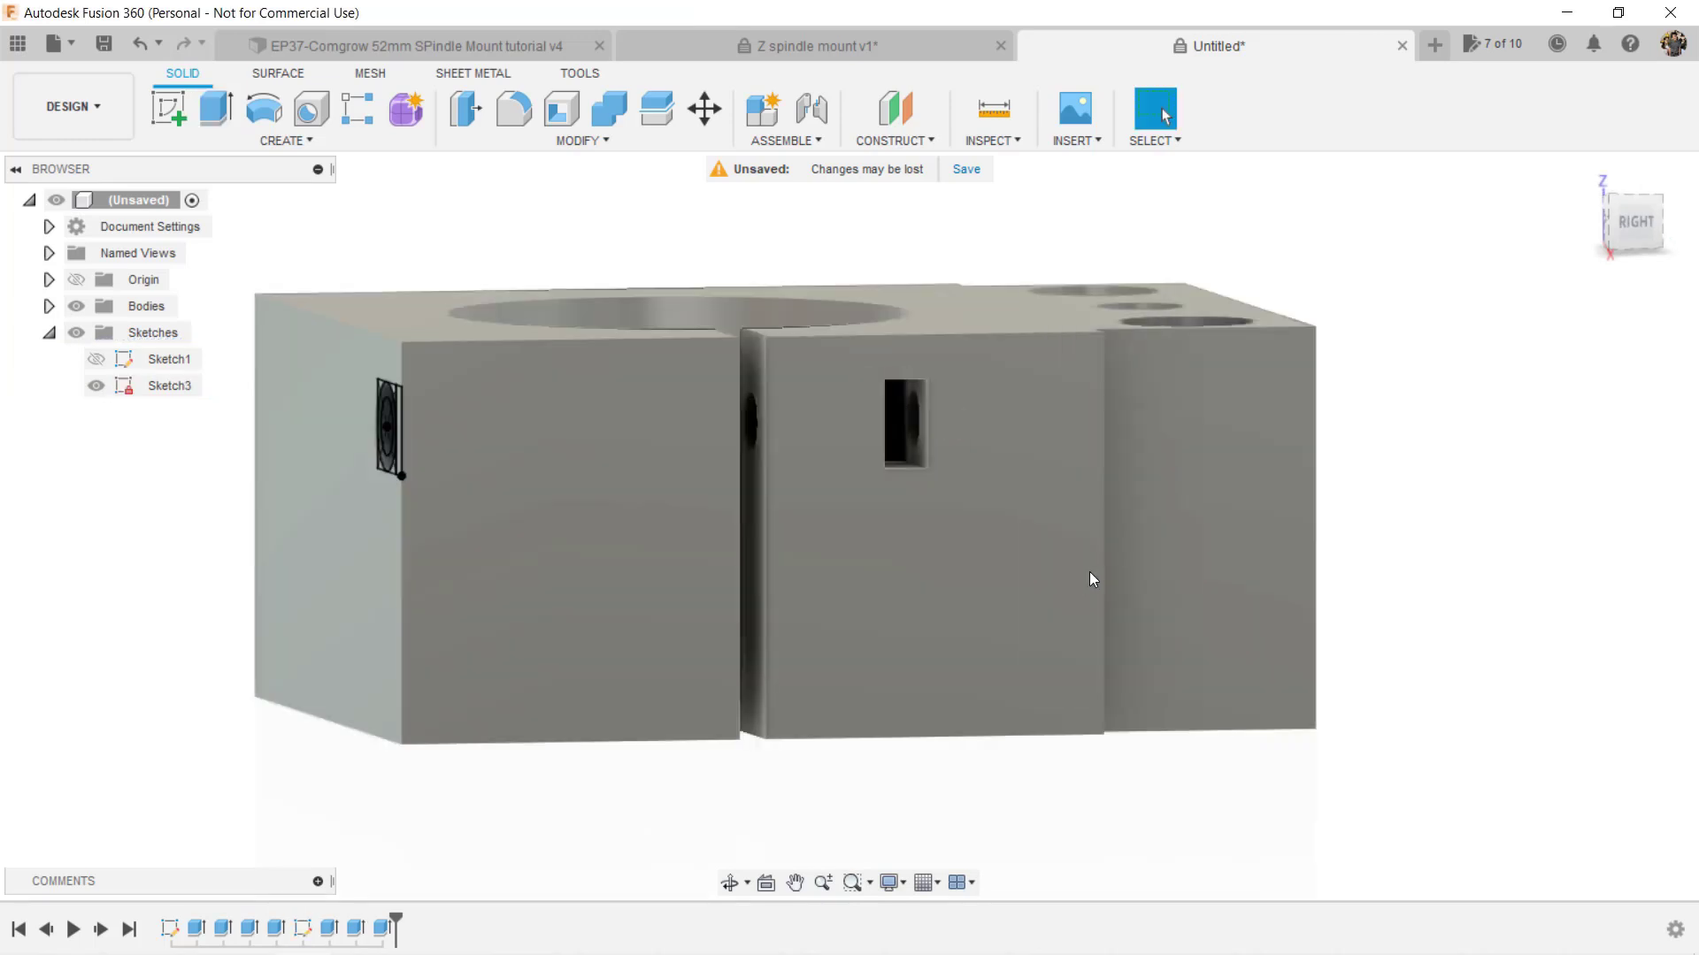
pyautogui.moveTo(984, 519)
pyautogui.keyDown('shift'); pyautogui.mouseDown(button='middle')
pyautogui.moveTo(911, 546)
pyautogui.moveTo(1096, 528)
pyautogui.mouseUp(button='middle'); pyautogui.keyUp('shift')
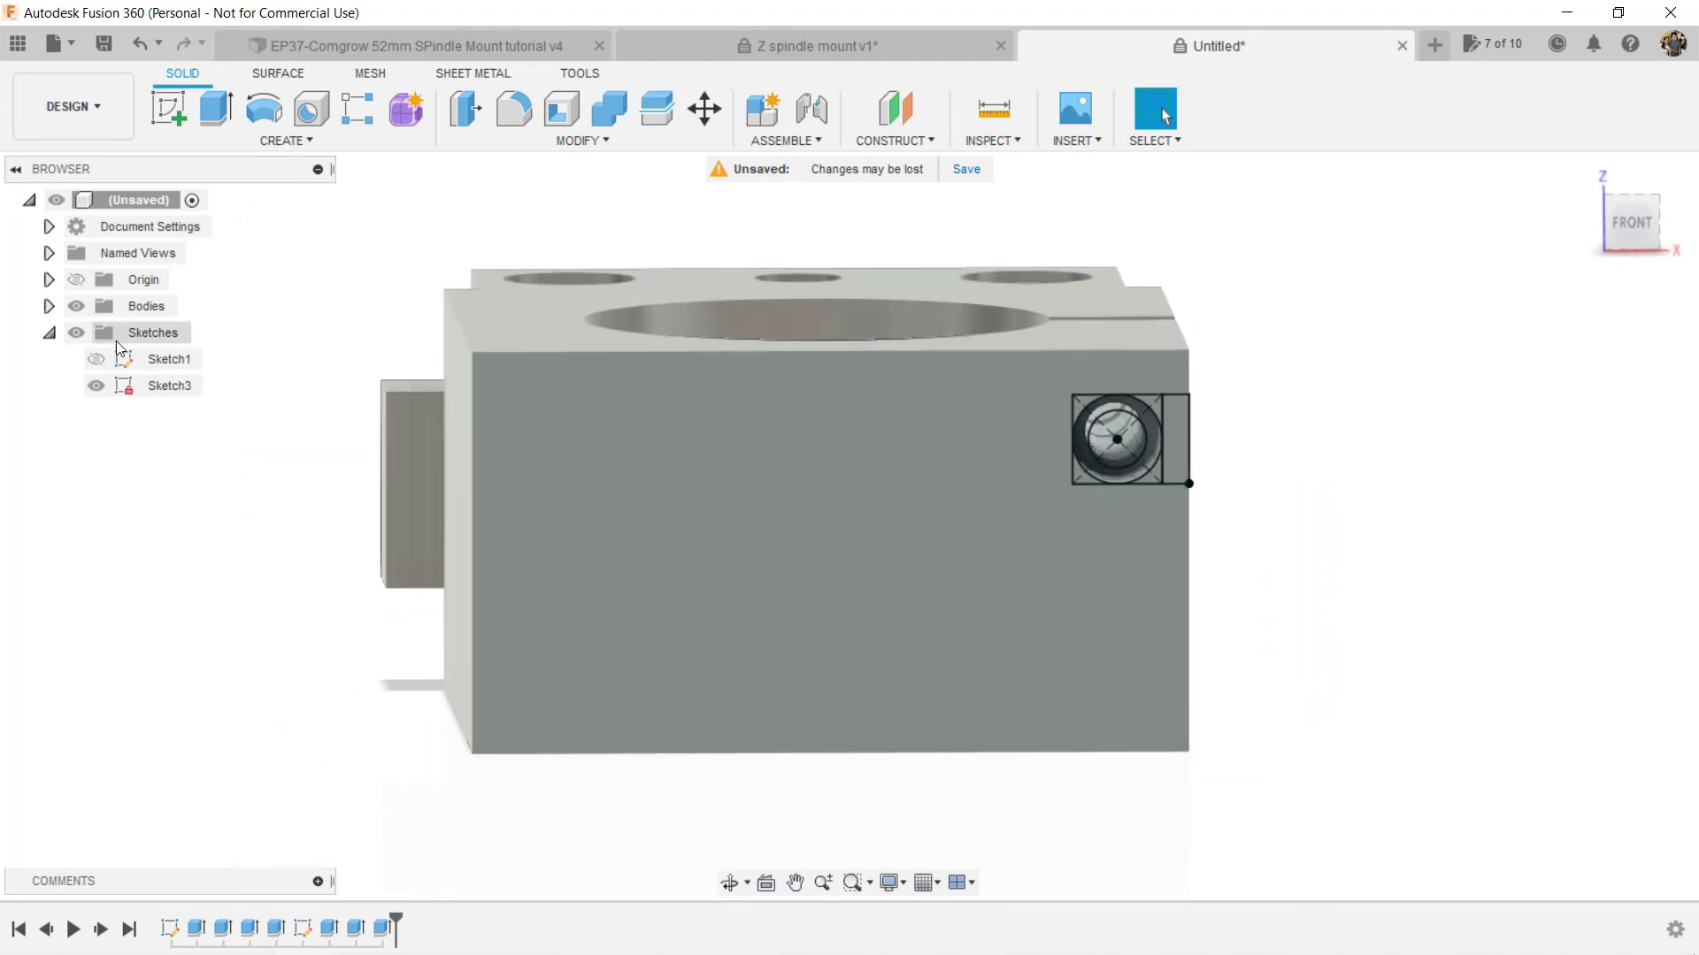
# Step: Hide Sketch3 and add a midplane between the block's top and bottom faces
pyautogui.click(92, 382)
pyautogui.moveTo(975, 431)
pyautogui.keyDown('shift'); pyautogui.mouseDown(button='middle')
pyautogui.moveTo(967, 410)
pyautogui.moveTo(953, 427)
pyautogui.moveTo(788, 429)
pyautogui.moveTo(918, 436)
pyautogui.moveTo(961, 615)
pyautogui.mouseUp(button='middle'); pyautogui.keyUp('shift')
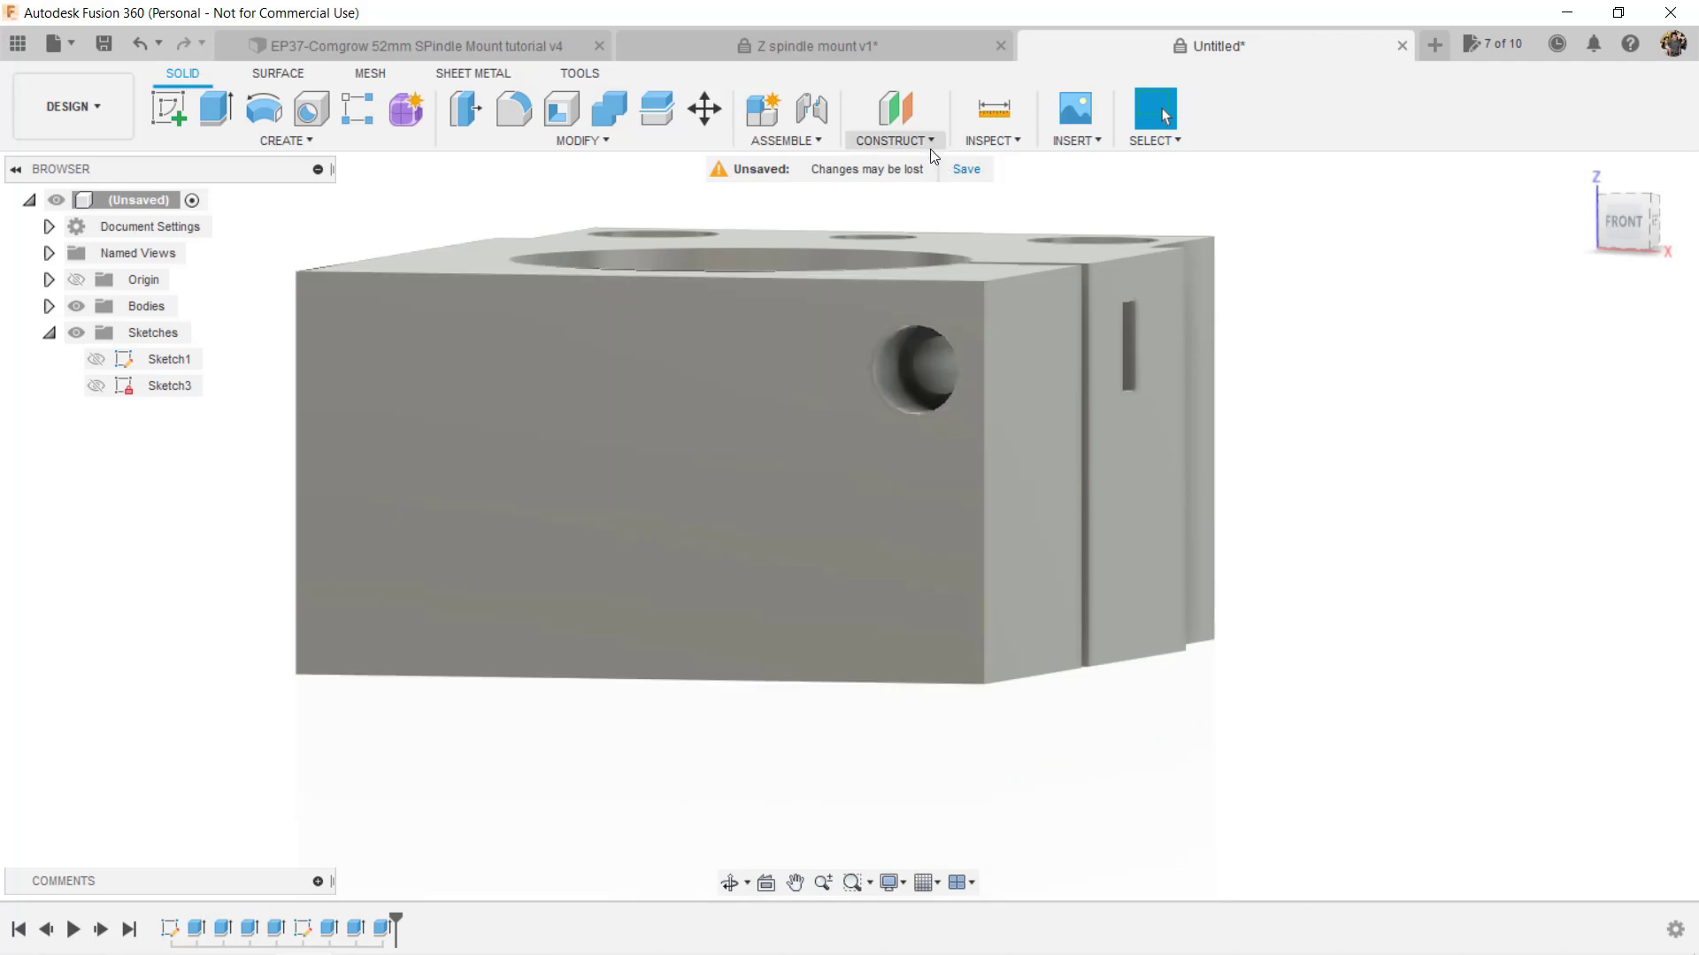
pyautogui.click(898, 140)
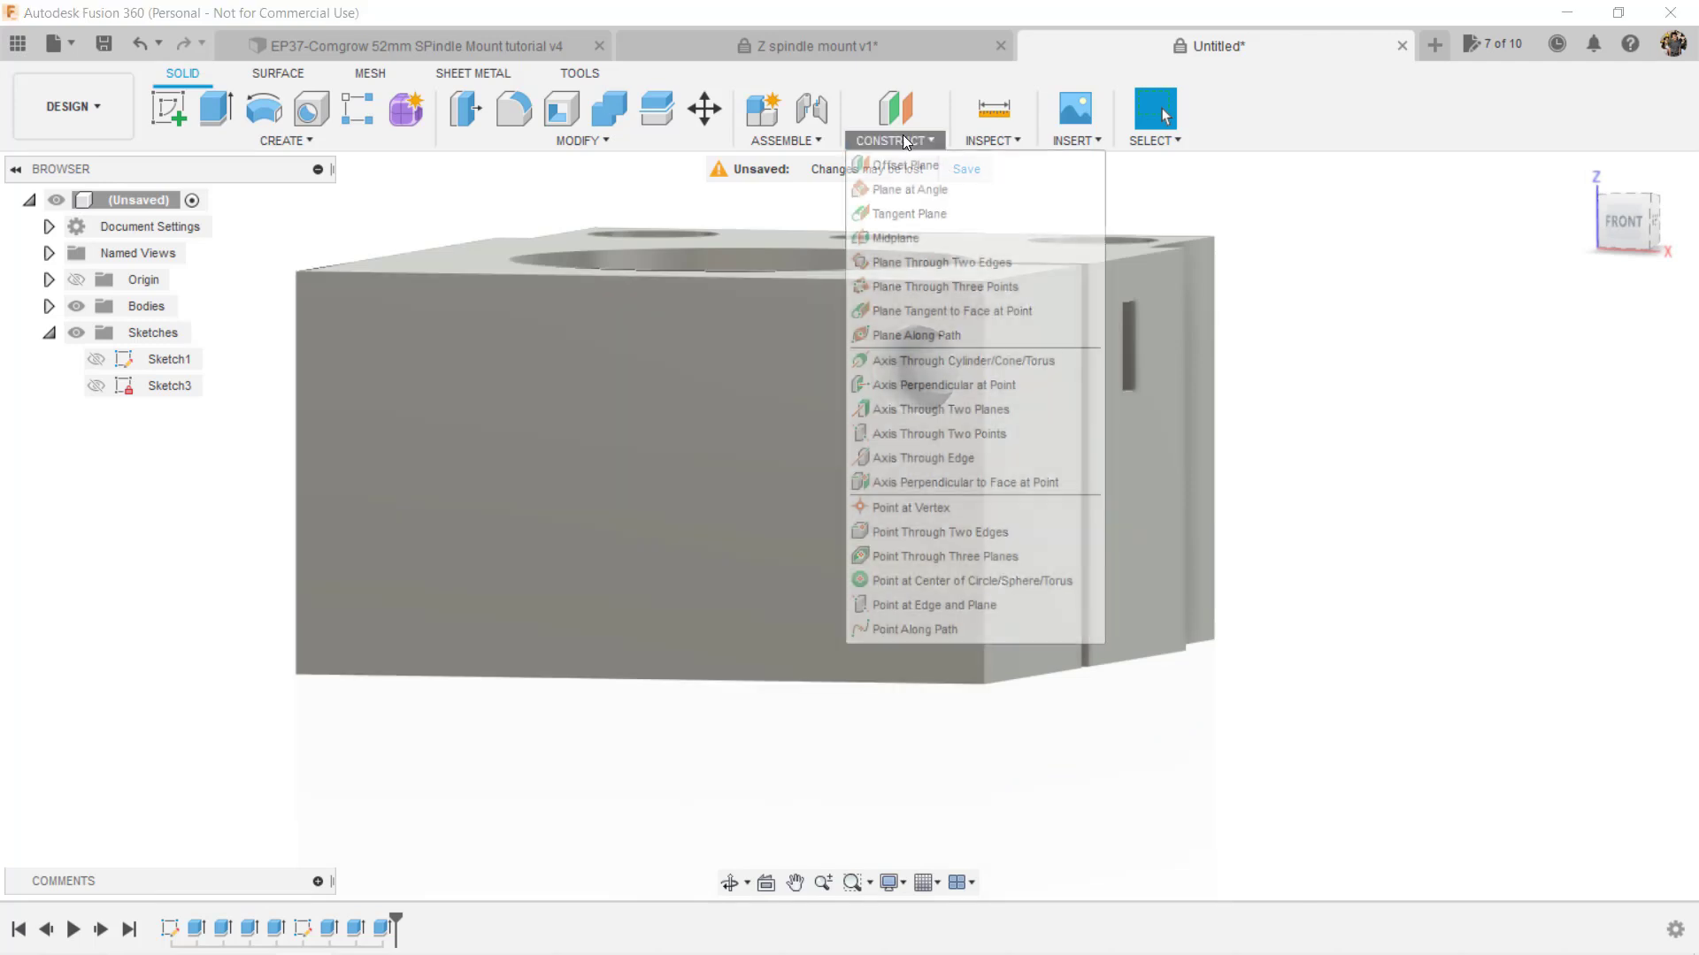
pyautogui.click(931, 239)
pyautogui.keyDown('shift'); pyautogui.moveTo(978, 294); pyautogui.dragTo(1065, 499, button='middle'); pyautogui.keyUp('shift')
pyautogui.click(1054, 327)
pyautogui.click(1040, 549)
pyautogui.click(1557, 366)
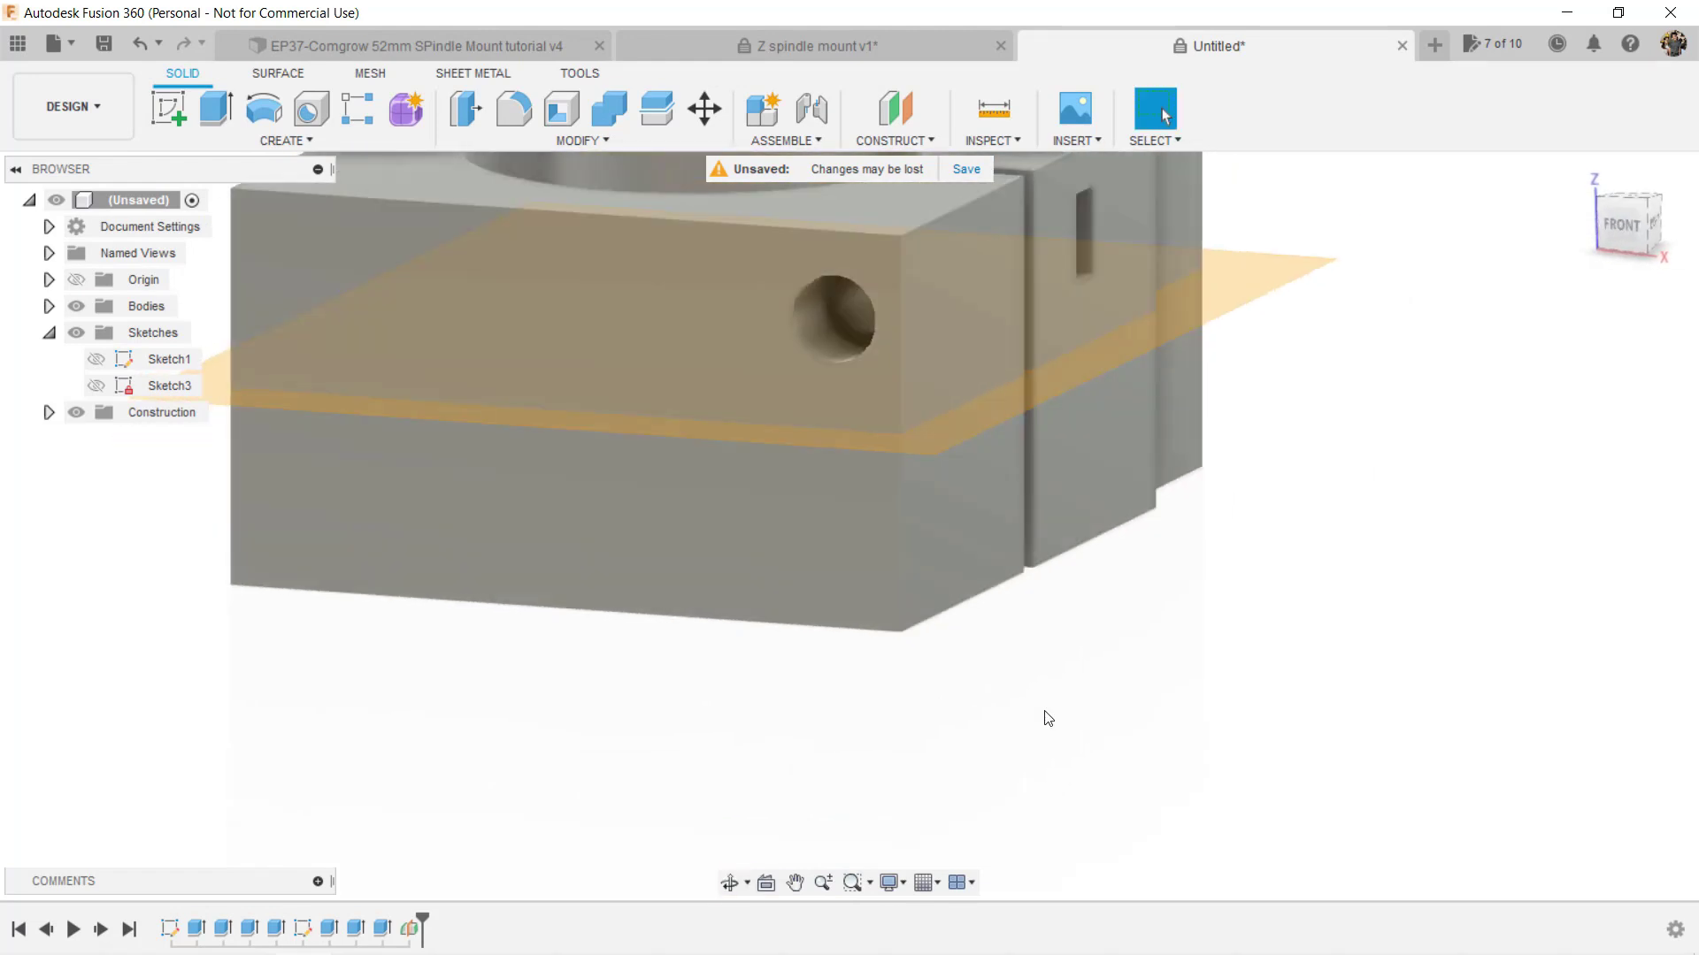
# Step: Mirror the three hole, counterbore and nut-pocket features across the midplane as Identical copies
pyautogui.write('s')
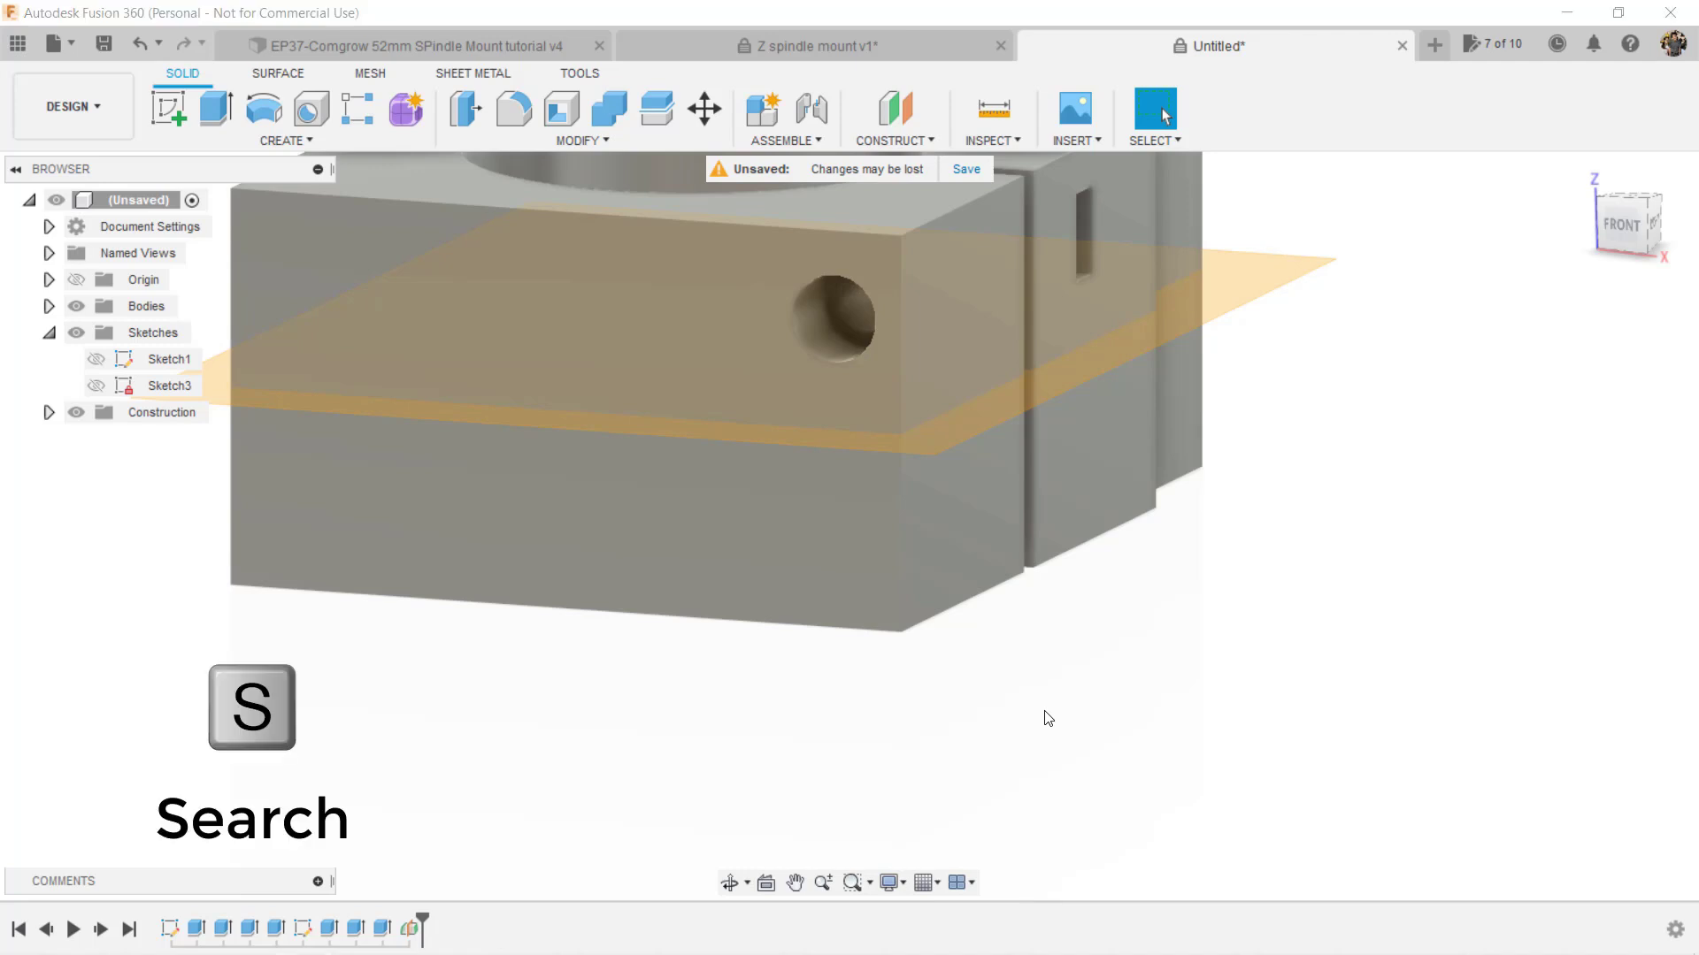
pyautogui.write('mirror')
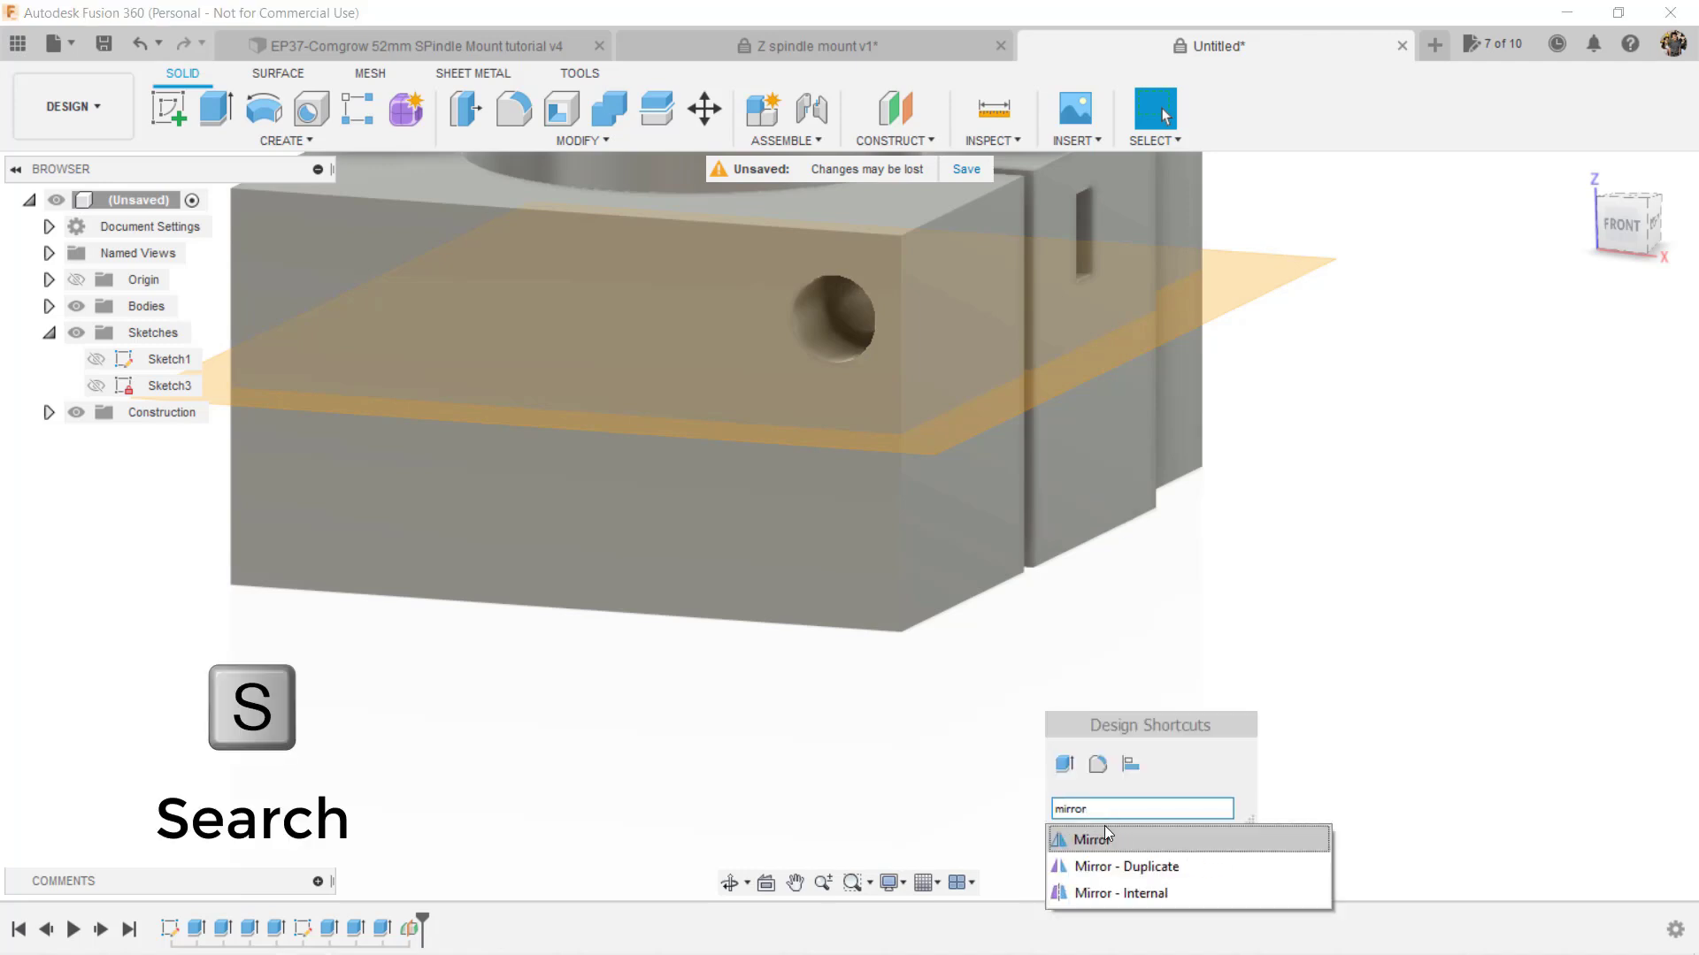
pyautogui.click(1106, 839)
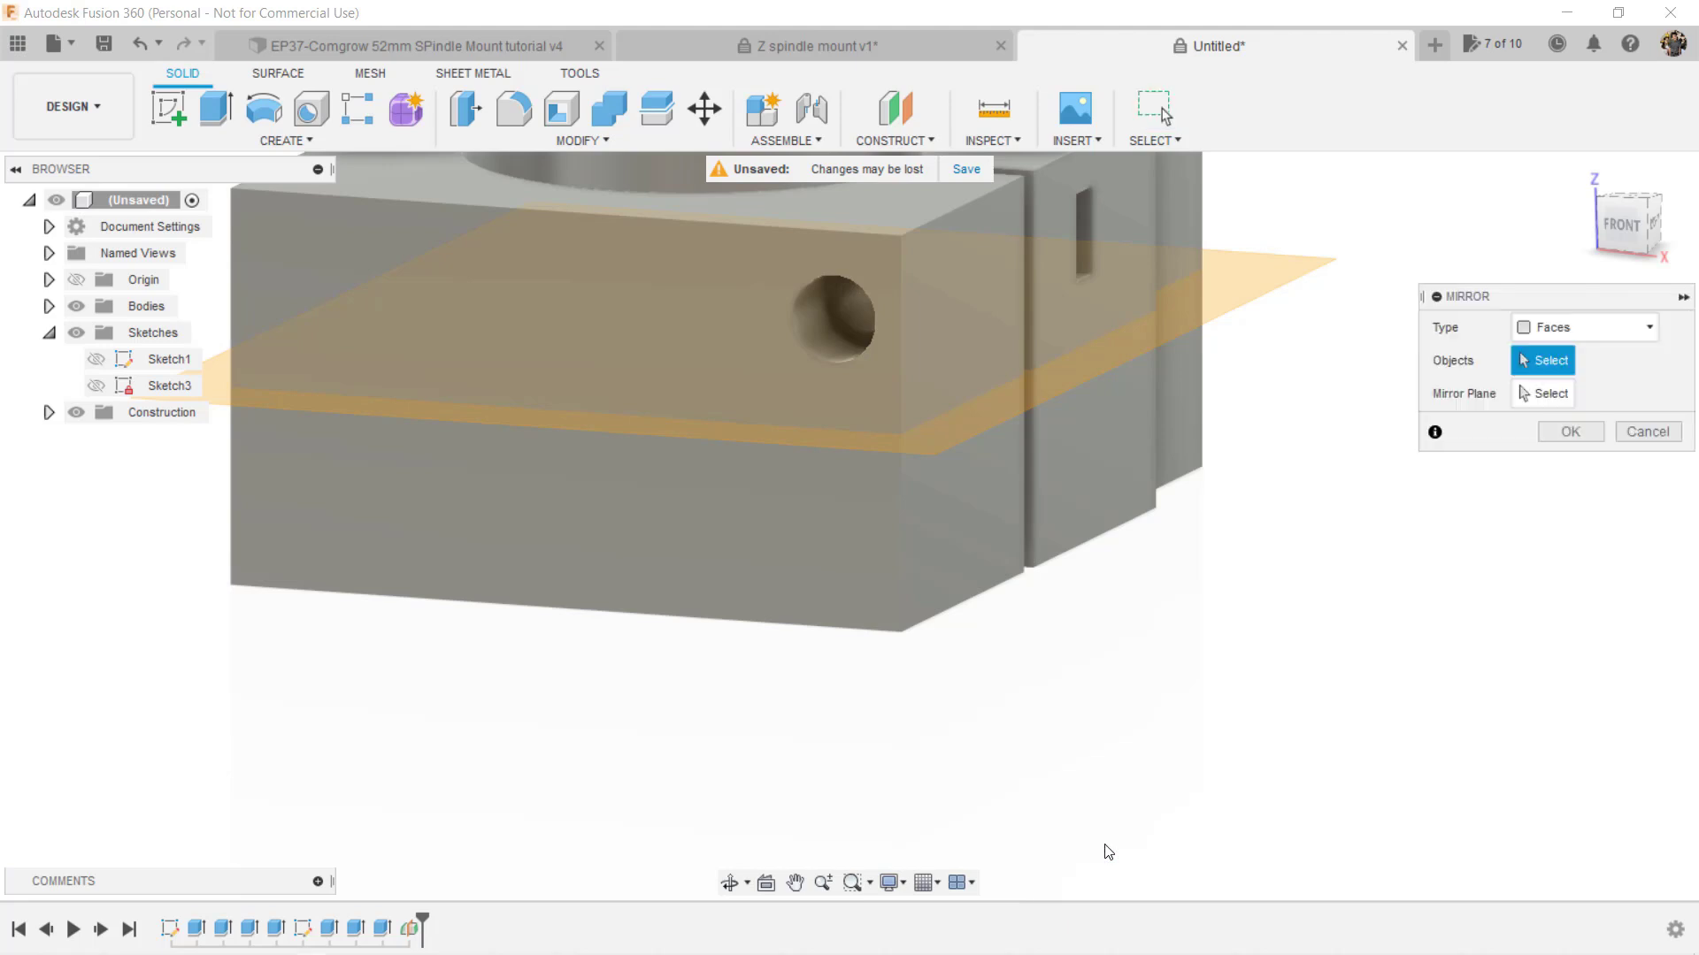
pyautogui.click(1567, 335)
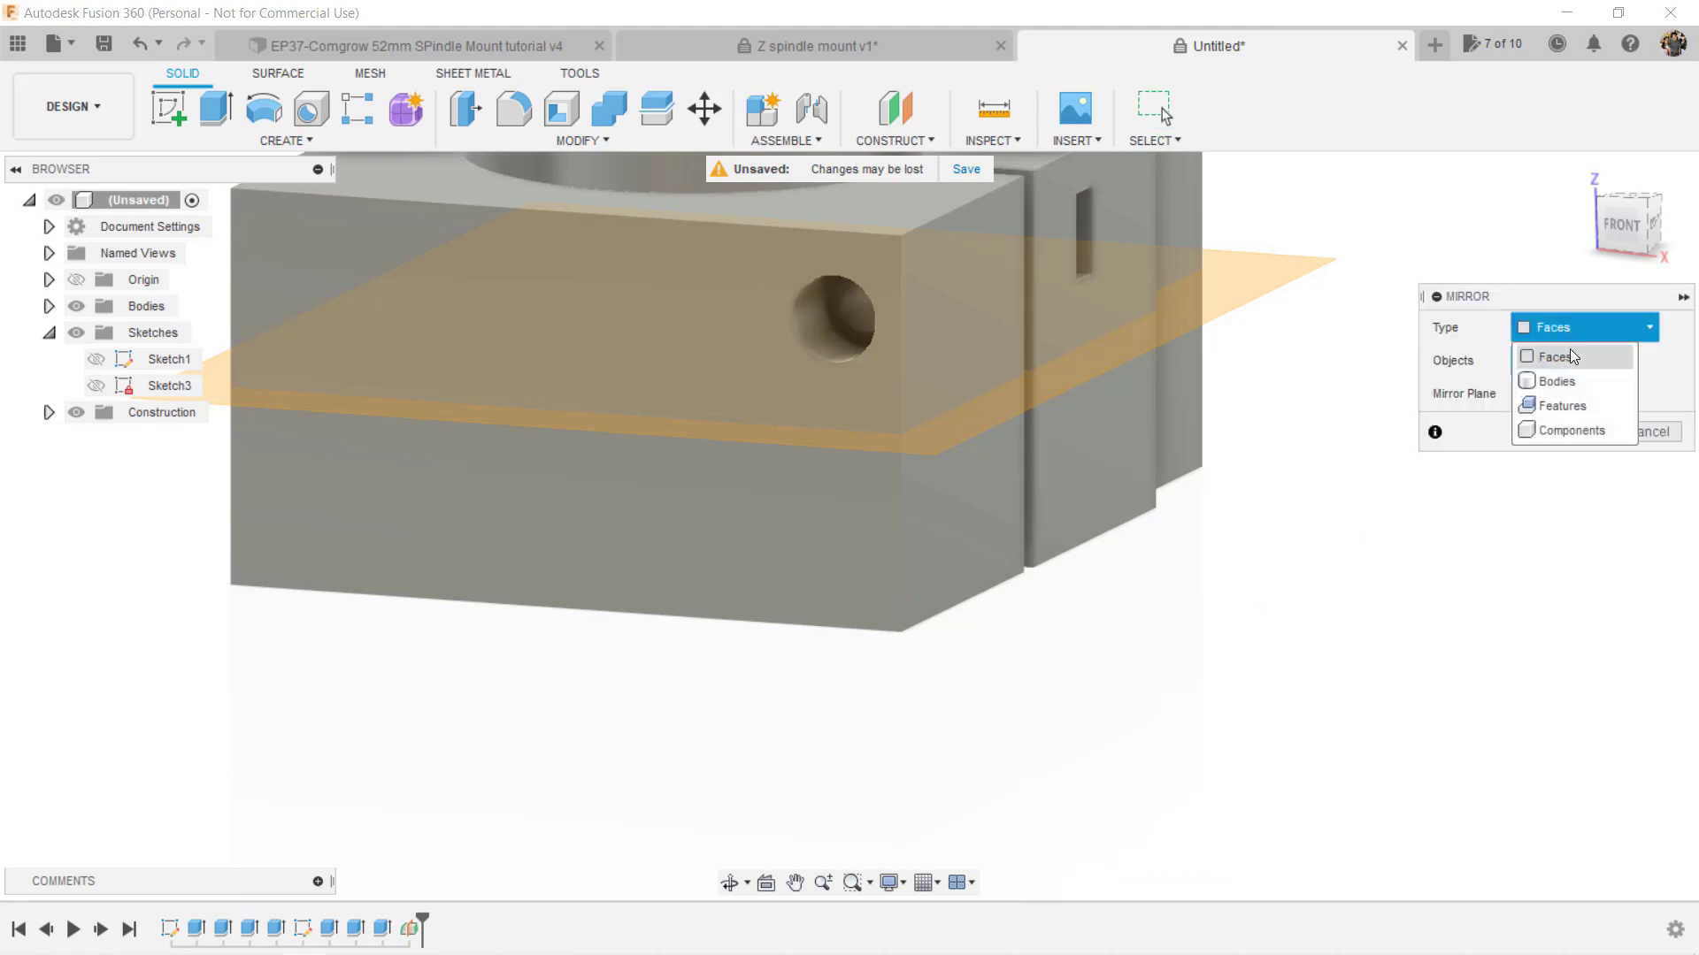
pyautogui.click(1573, 408)
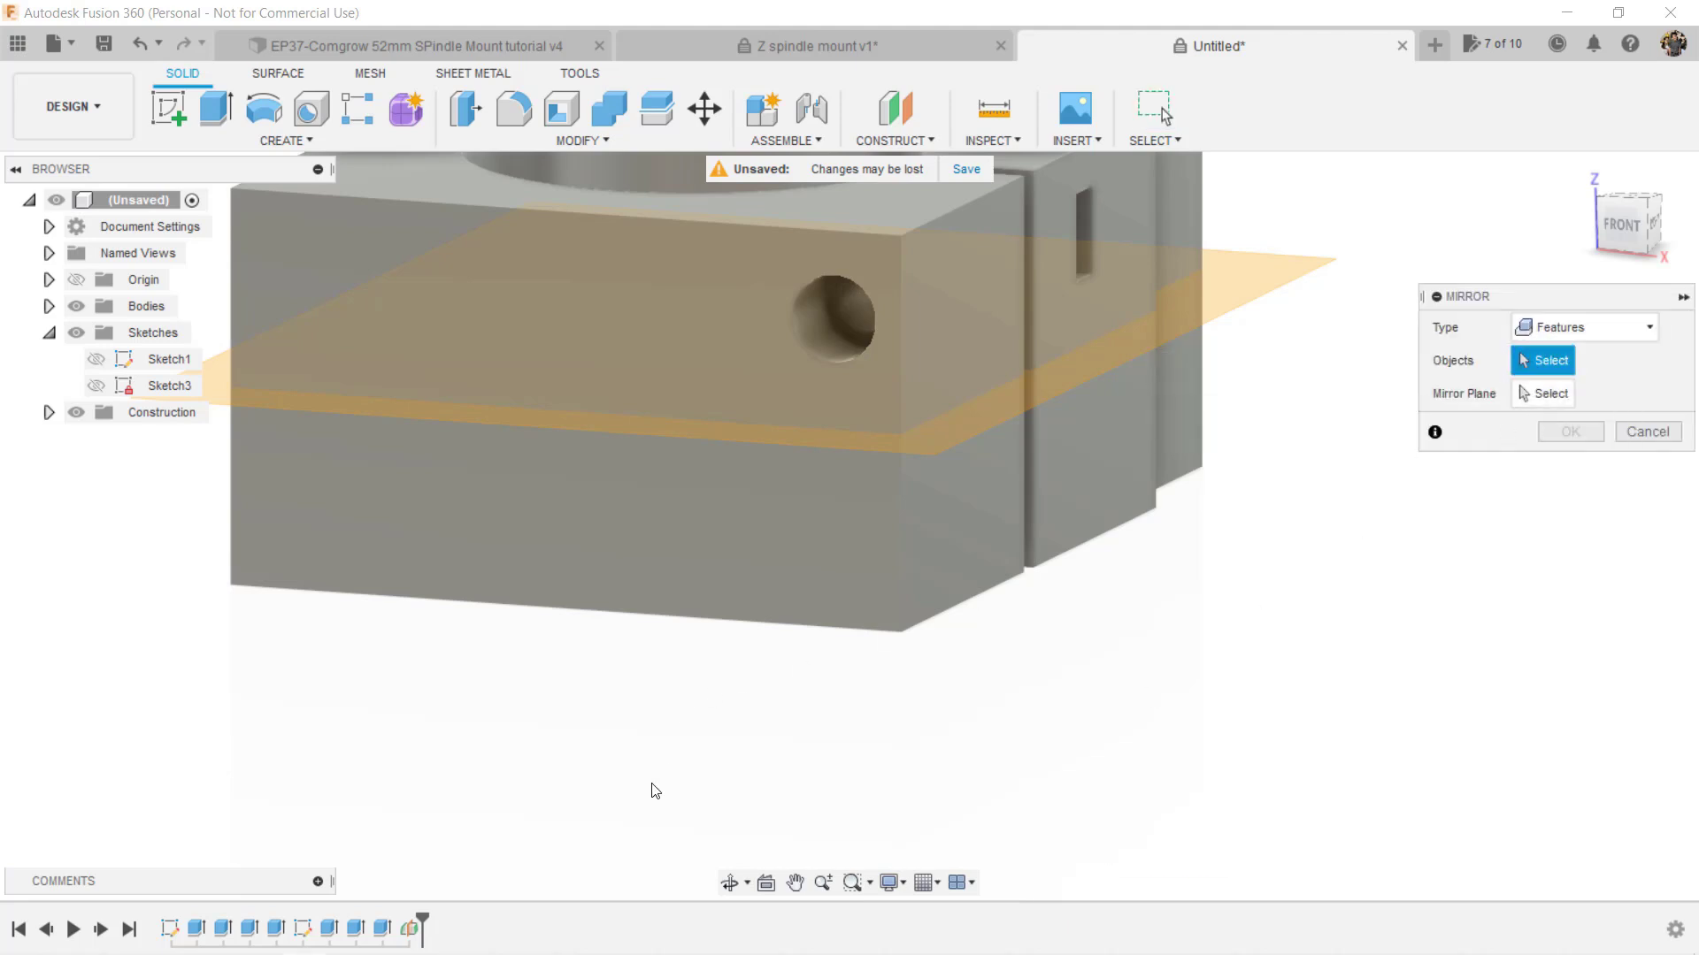
pyautogui.moveTo(389, 920); pyautogui.dragTo(318, 939)
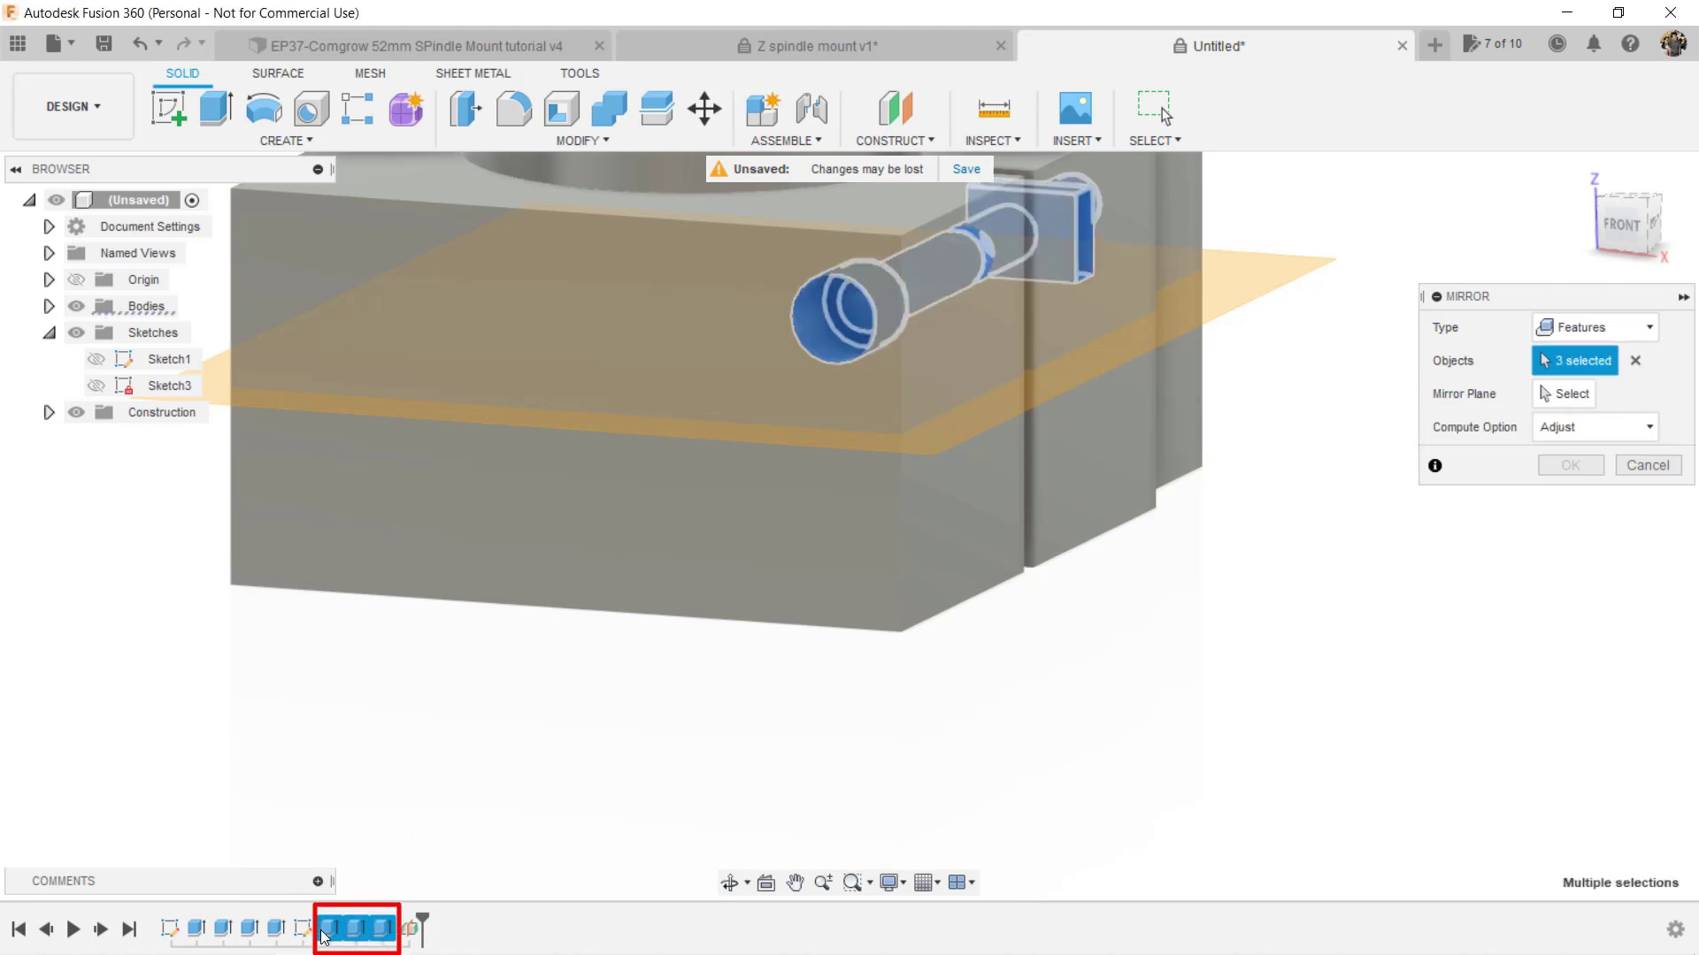
pyautogui.moveTo(610, 659)
pyautogui.keyDown('shift'); pyautogui.mouseDown(button='middle')
pyautogui.moveTo(638, 647)
pyautogui.moveTo(575, 654)
pyautogui.moveTo(611, 646)
pyautogui.mouseUp(button='middle'); pyautogui.keyUp('shift')
pyautogui.click(1571, 395)
pyautogui.click(1251, 392)
pyautogui.click(1583, 427)
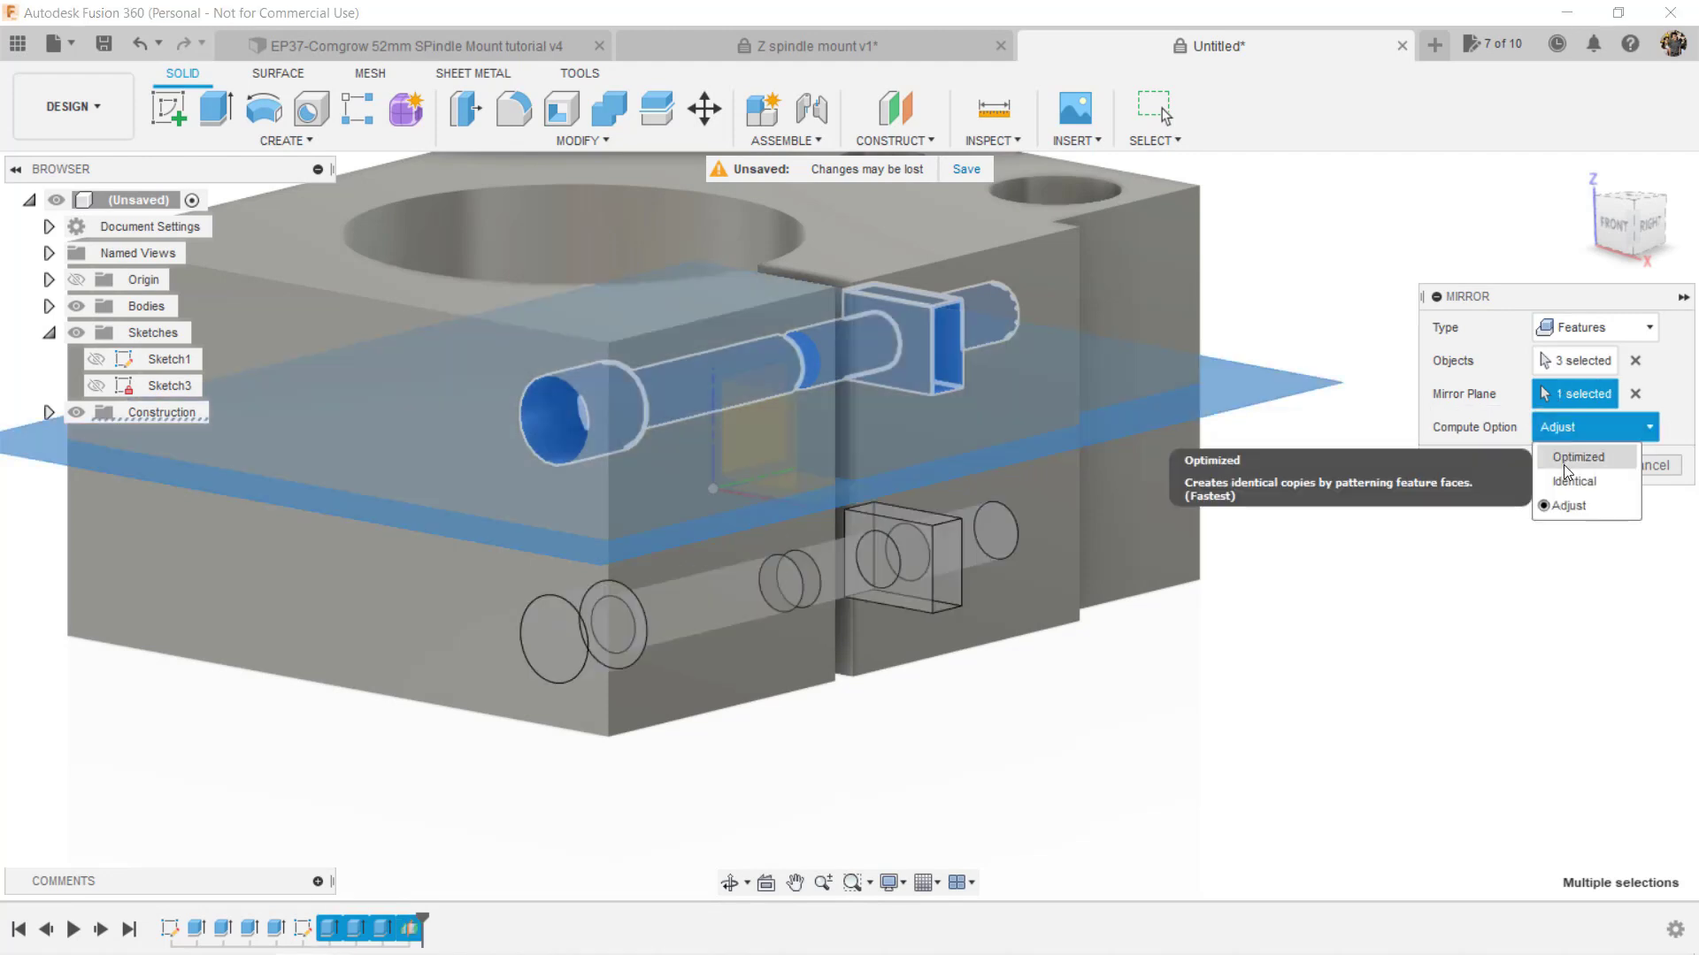
pyautogui.click(1564, 480)
pyautogui.keyDown('shift'); pyautogui.moveTo(1358, 534); pyautogui.dragTo(1567, 490, button='middle'); pyautogui.keyUp('shift')
pyautogui.click(1568, 465)
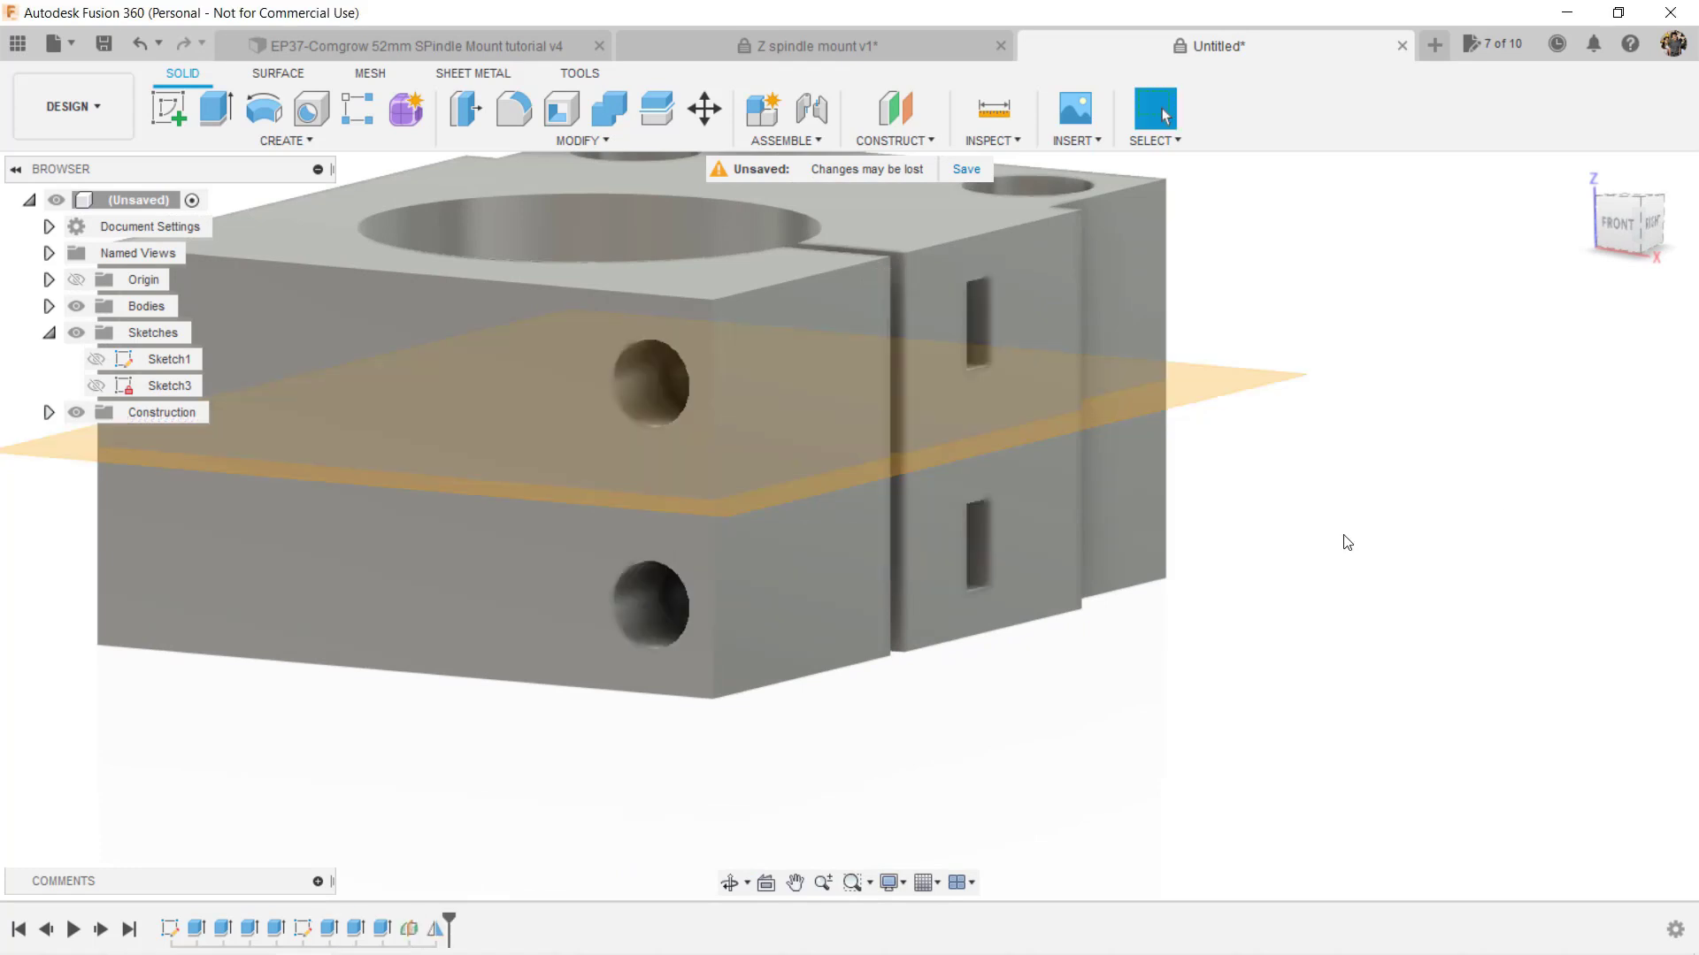
pyautogui.keyDown('shift'); pyautogui.moveTo(1176, 686); pyautogui.dragTo(1122, 675, button='middle'); pyautogui.keyUp('shift')
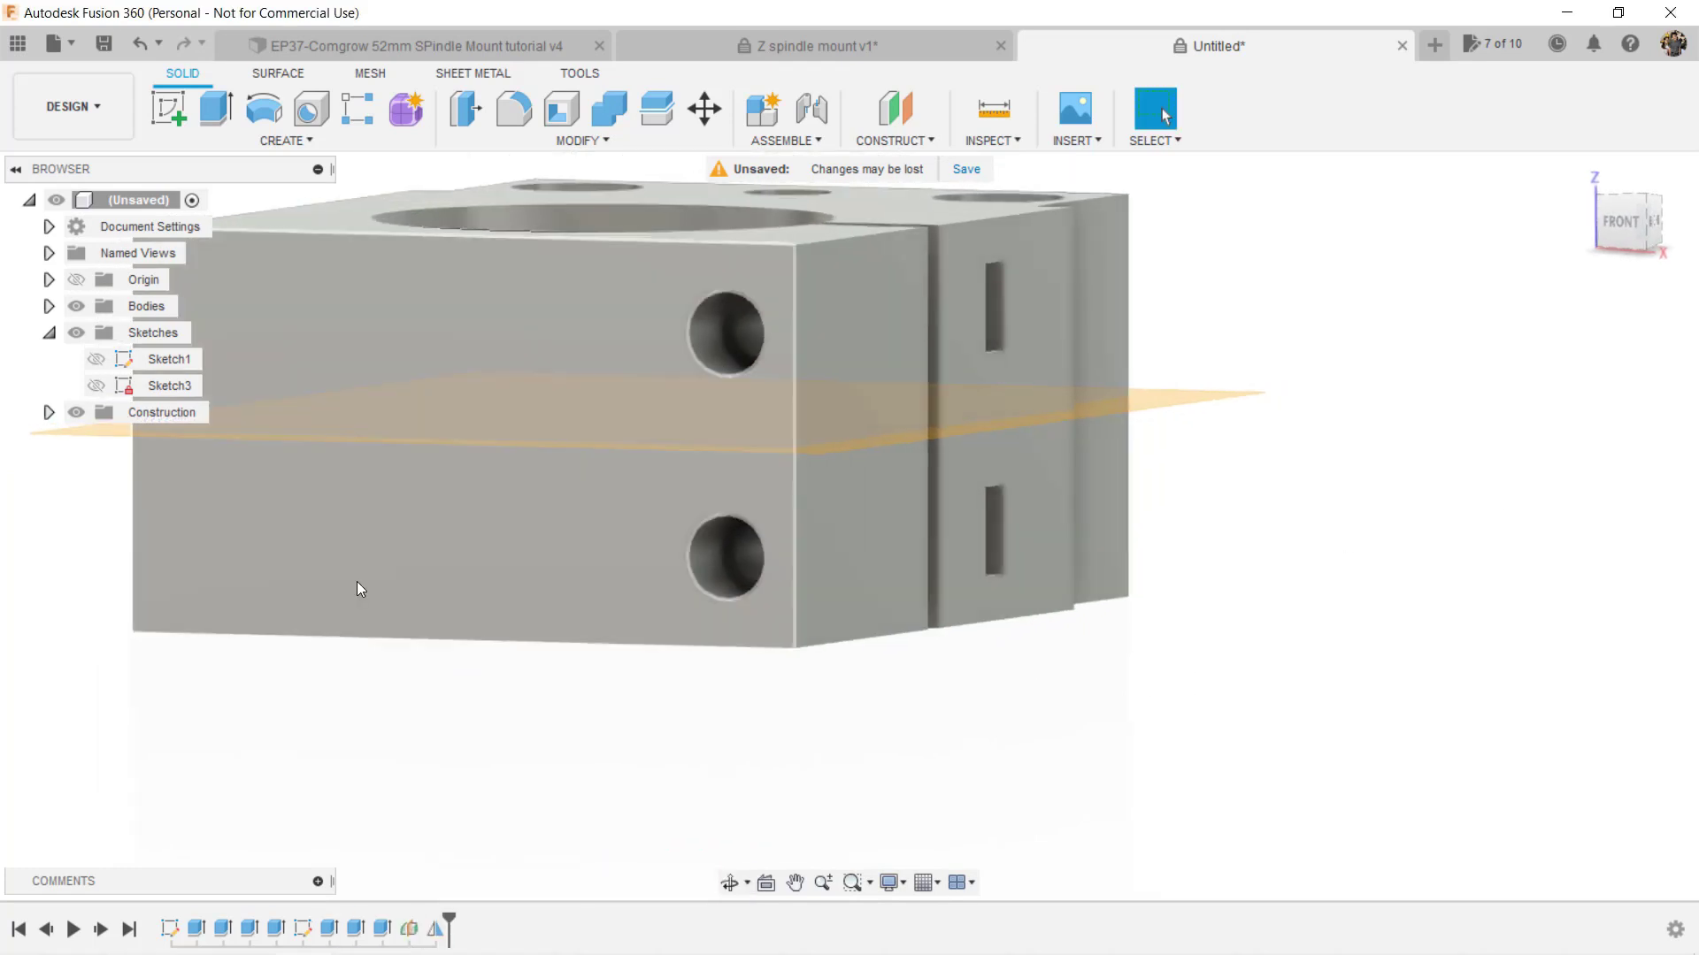
# Step: Hide the construction plane and fillet five vertical corner edges at 20 mm
pyautogui.click(77, 412)
pyautogui.keyDown('shift'); pyautogui.moveTo(801, 721); pyautogui.dragTo(779, 625, button='middle'); pyautogui.keyUp('shift')
pyautogui.press('f')
pyautogui.click(663, 625)
pyautogui.click(874, 576)
pyautogui.click(800, 603)
pyautogui.click(984, 500)
pyautogui.click(808, 620)
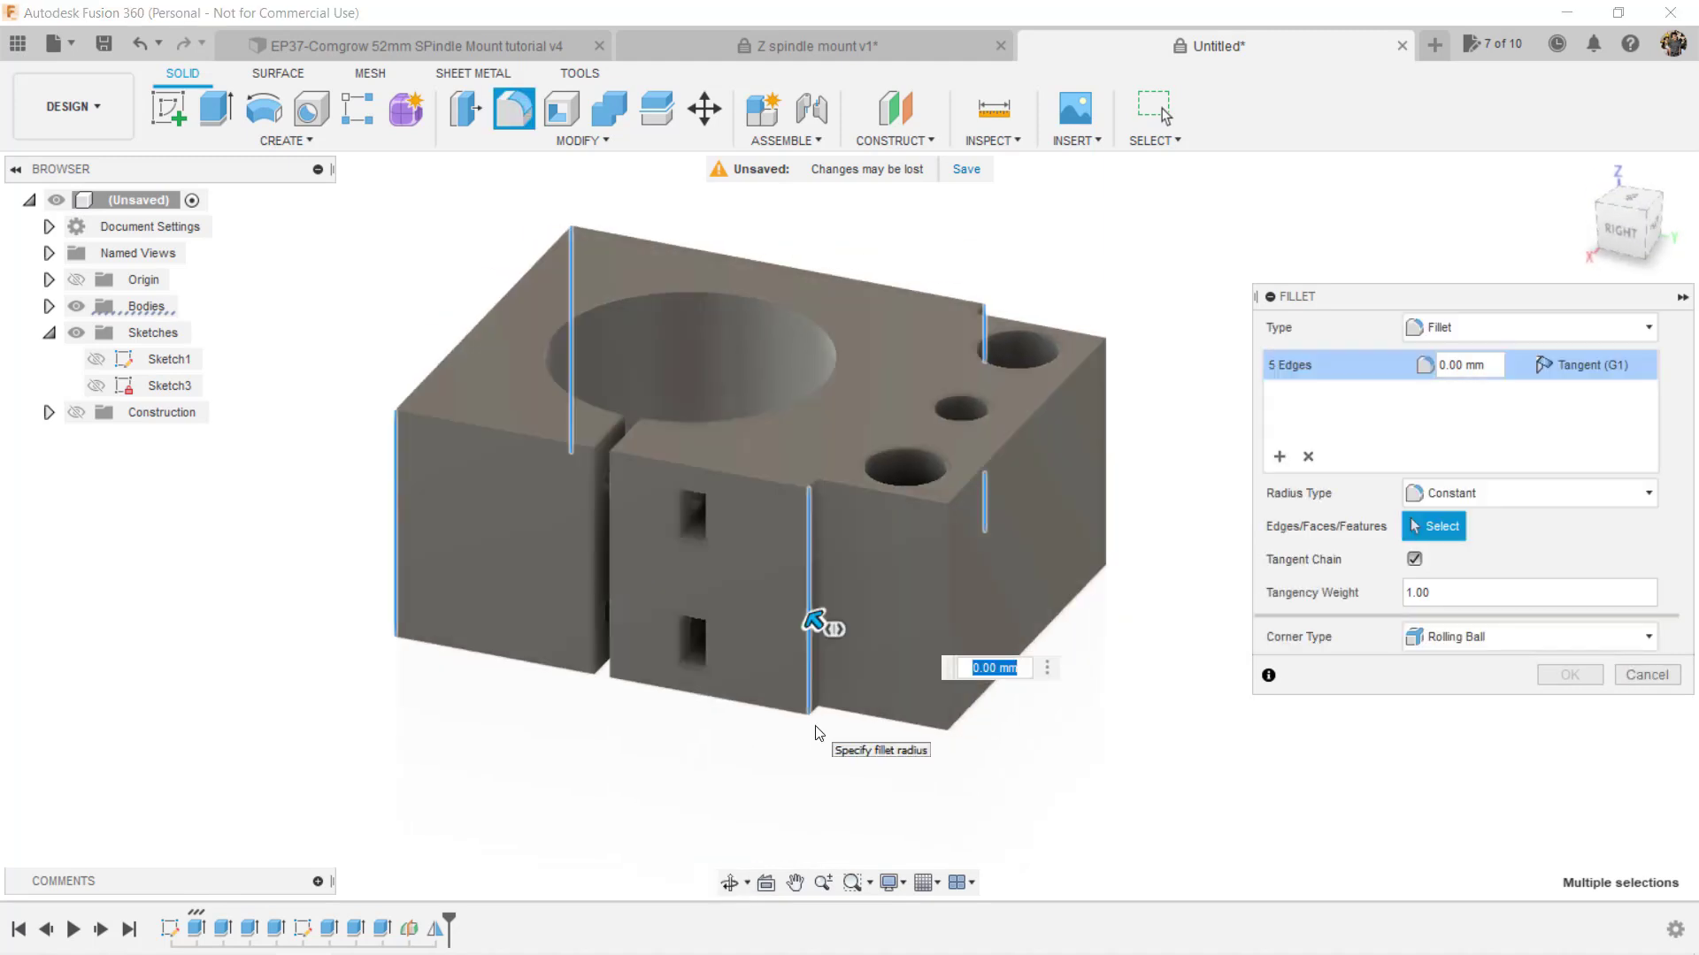
pyautogui.press('Return')
# Step: Fillet two further edges beside the top holes at 5 mm
pyautogui.keyDown('shift'); pyautogui.moveTo(818, 732); pyautogui.dragTo(652, 704, button='middle'); pyautogui.keyUp('shift')
pyautogui.click(1057, 292)
pyautogui.keyDown('shift'); pyautogui.moveTo(918, 628); pyautogui.dragTo(1049, 681, button='middle'); pyautogui.keyUp('shift')
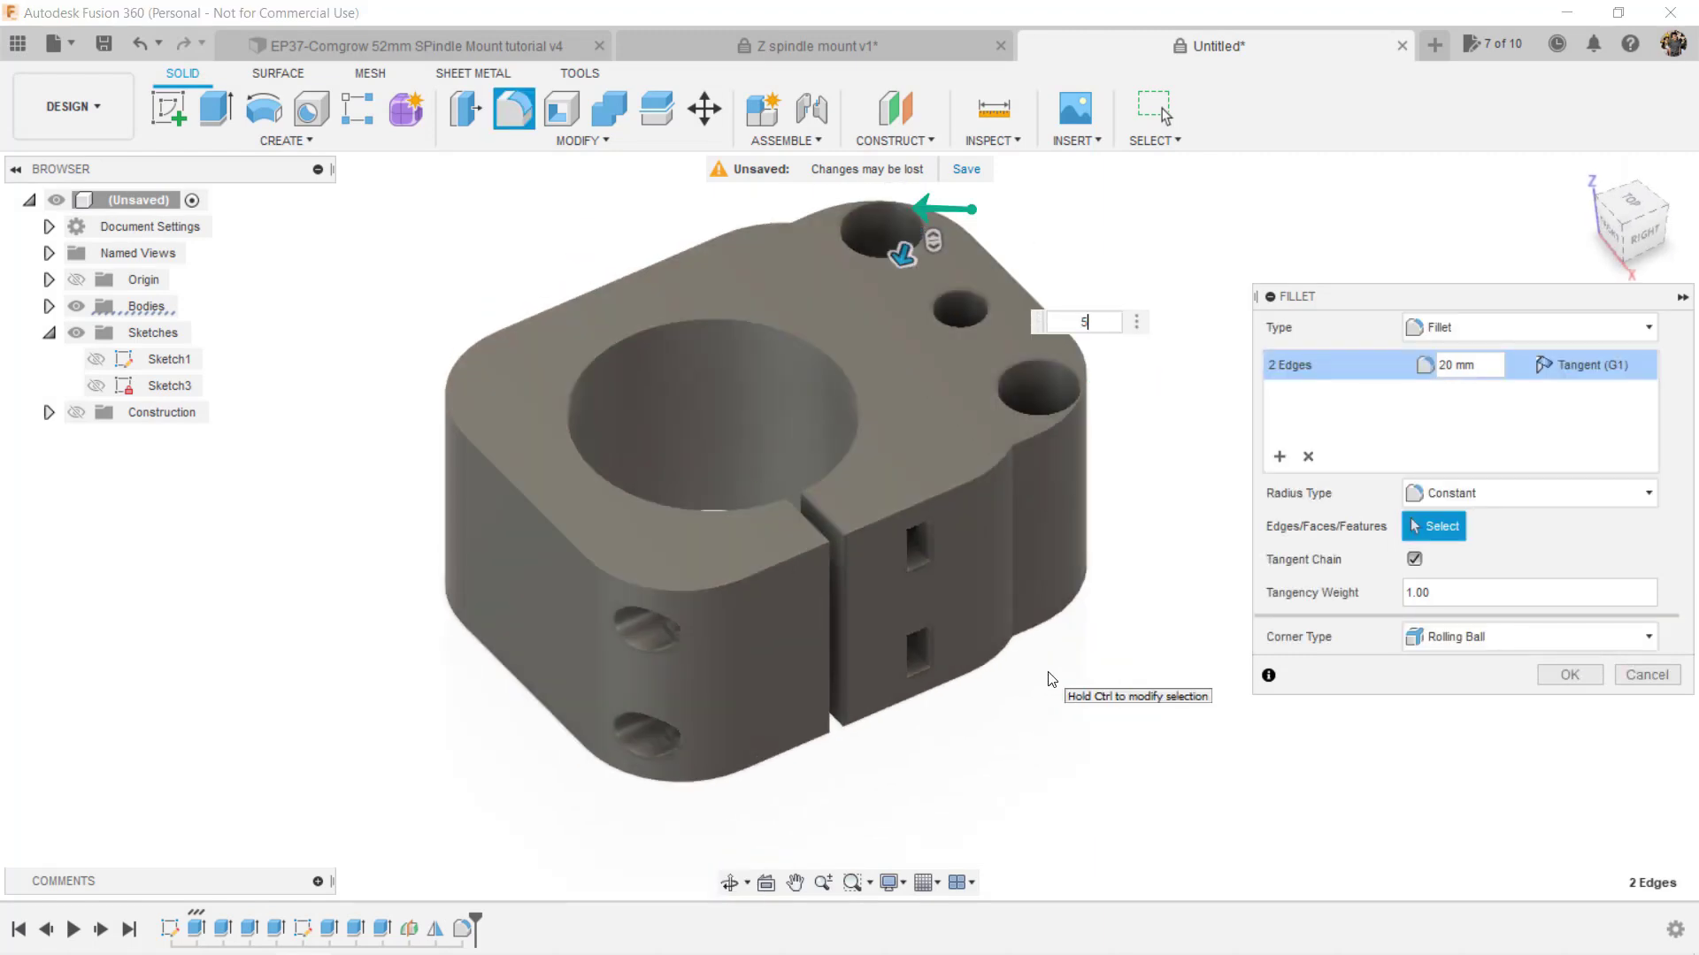
pyautogui.press('Return')
pyautogui.keyDown('shift'); pyautogui.moveTo(1127, 634); pyautogui.dragTo(485, 741, button='middle'); pyautogui.keyUp('shift')
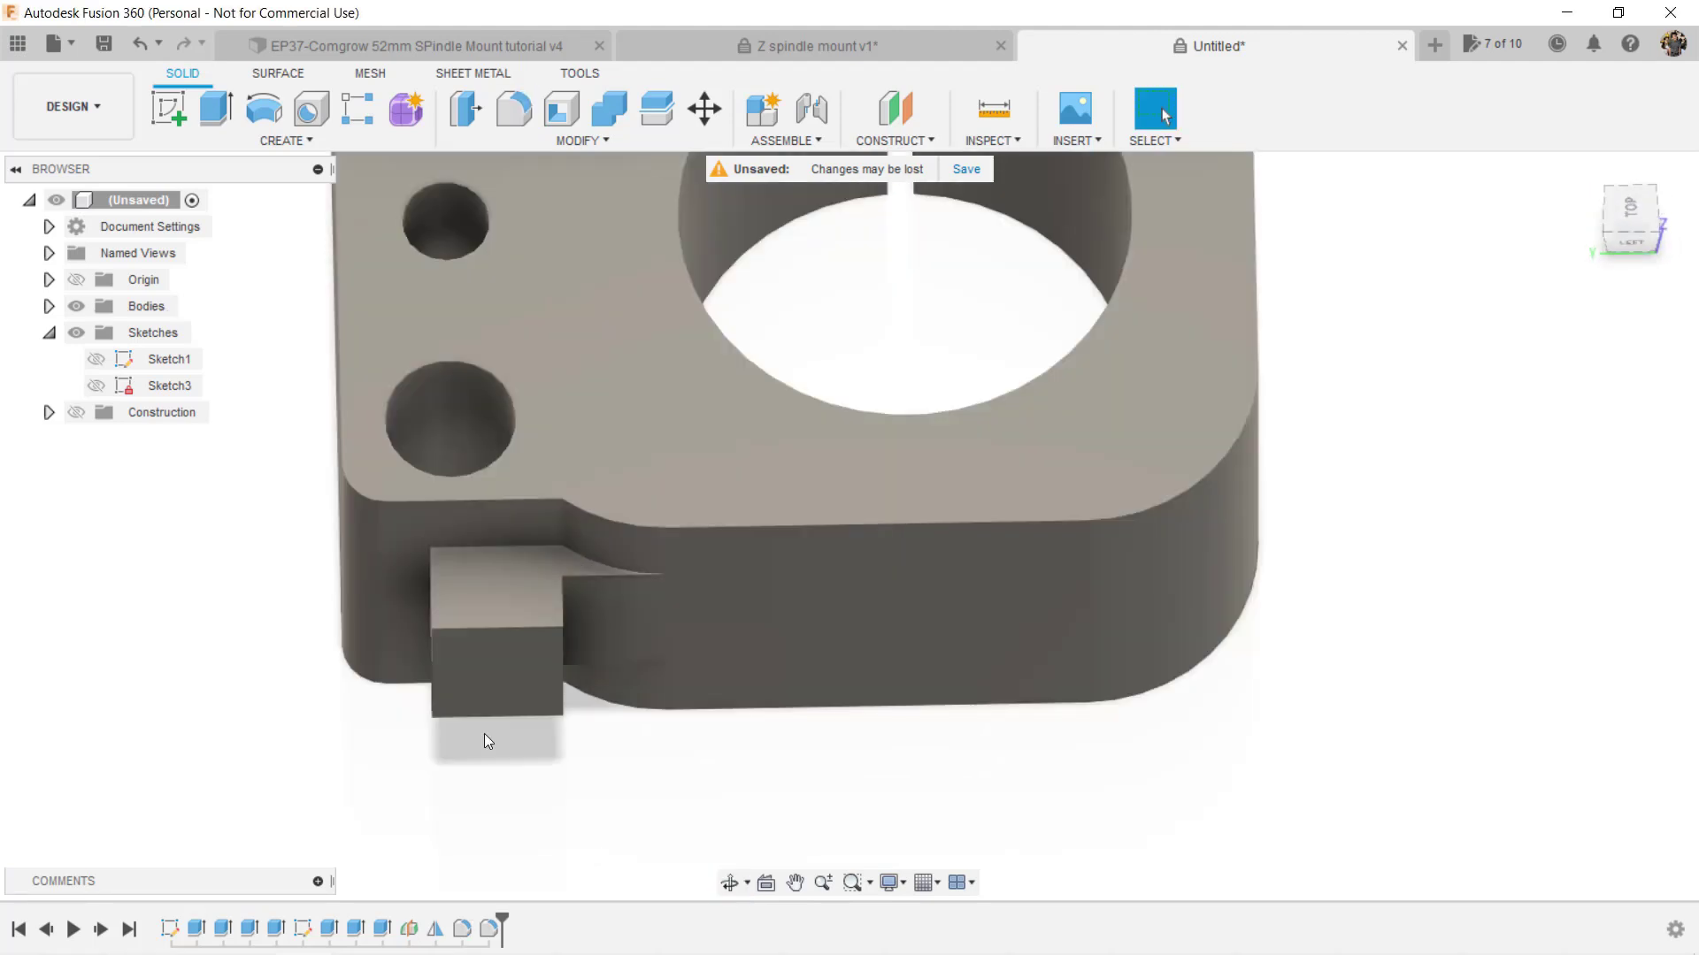
# Step: Sketch a rectangle on the bottom face and cut the sliver beside the switch tab 22 mm deep
pyautogui.press('r')
pyautogui.click(485, 742)
pyautogui.click(909, 580)
pyautogui.click(818, 448)
pyautogui.press('e')
pyautogui.click(877, 650)
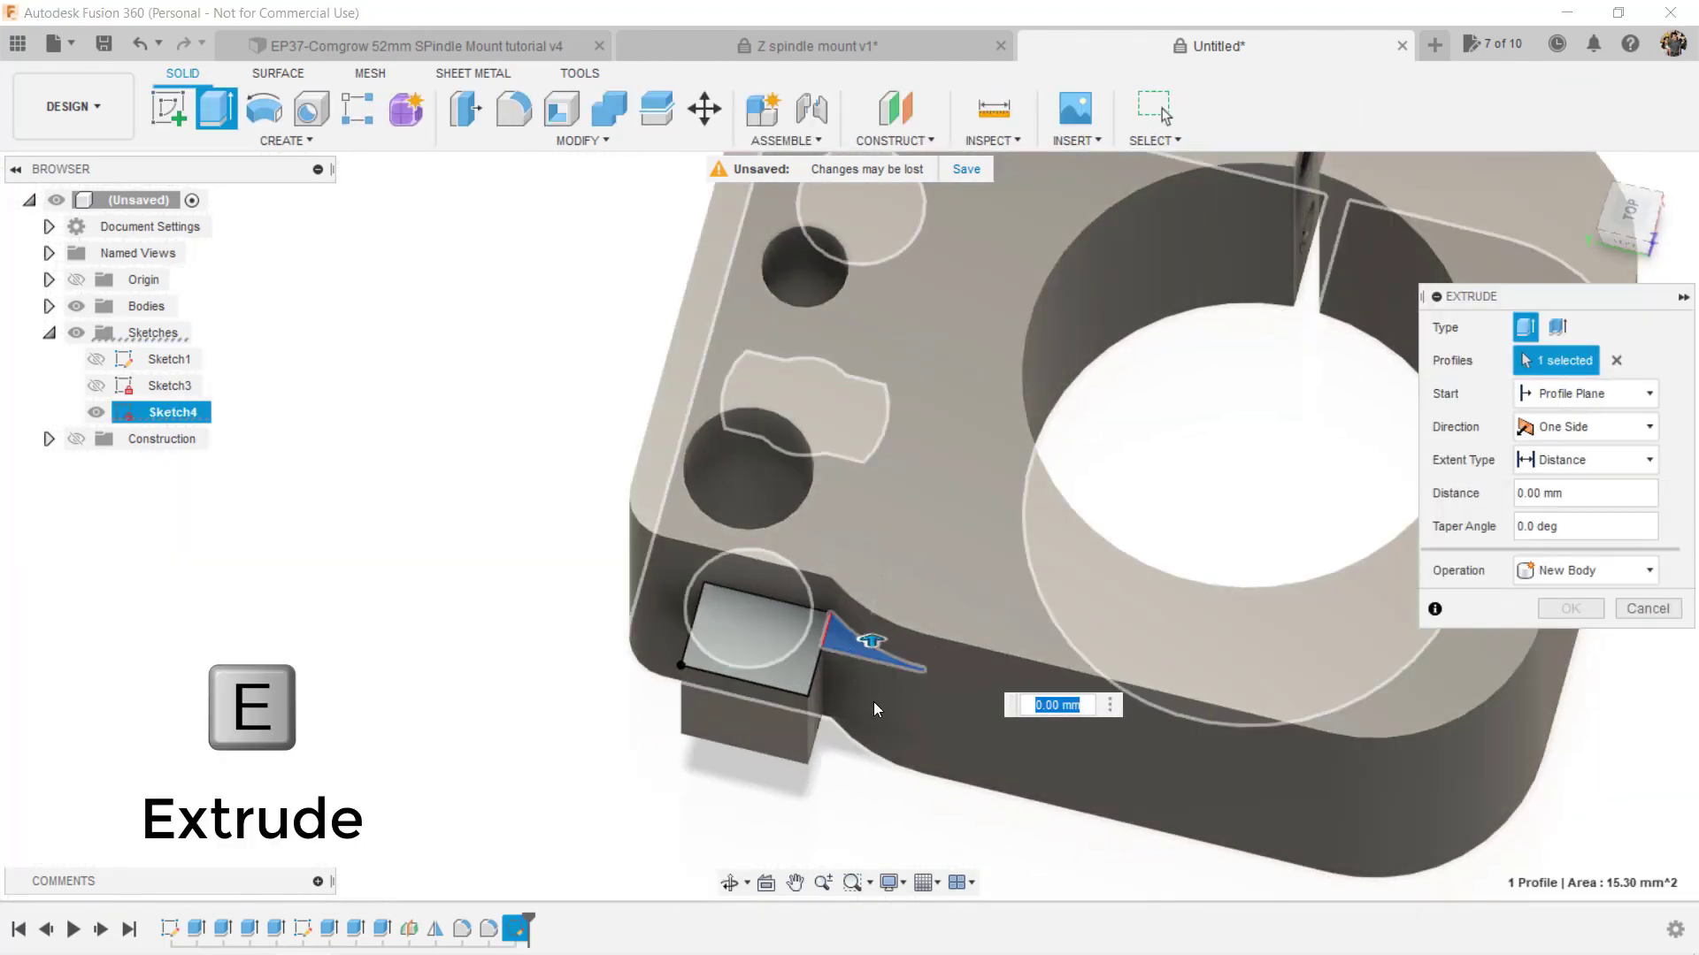
pyautogui.moveTo(871, 628); pyautogui.dragTo(879, 755)
pyautogui.press('Return')
# Step: Round the switch tab's two edges with a 2 mm fillet
pyautogui.press('f')
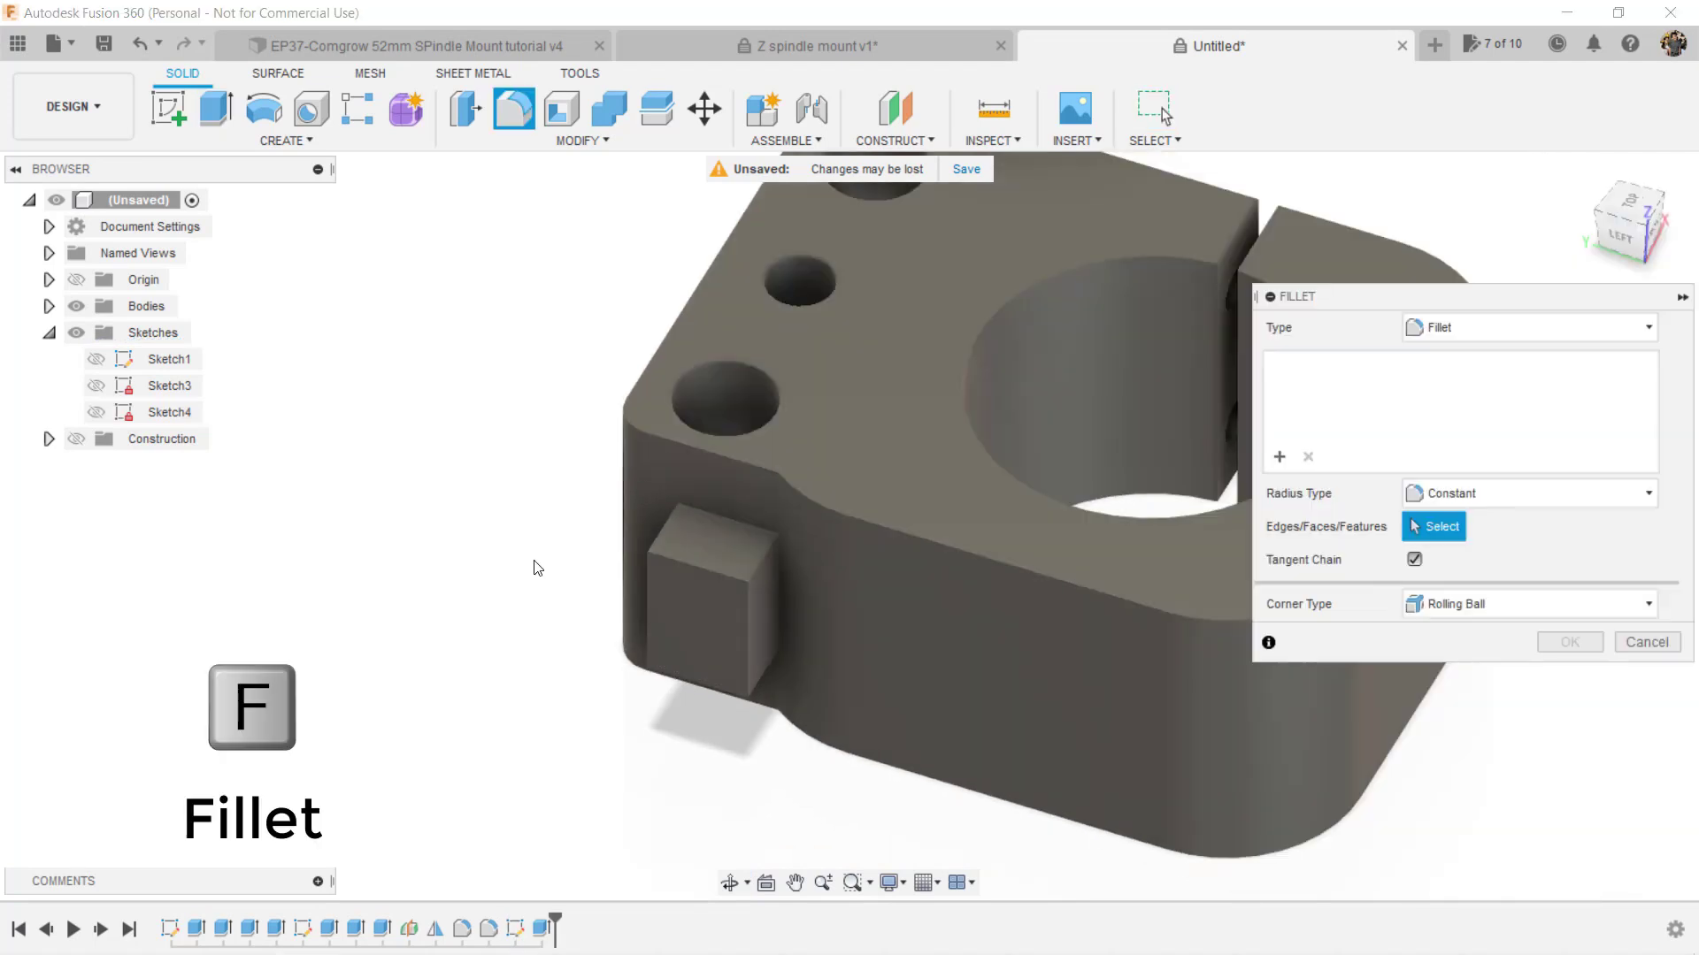
pyautogui.scroll(2, 535, 572)
pyautogui.click(796, 648)
pyautogui.click(672, 622)
pyautogui.write('5')
pyautogui.keyDown('shift'); pyautogui.moveTo(676, 628); pyautogui.dragTo(567, 692, button='middle'); pyautogui.keyUp('shift')
pyautogui.write('2')
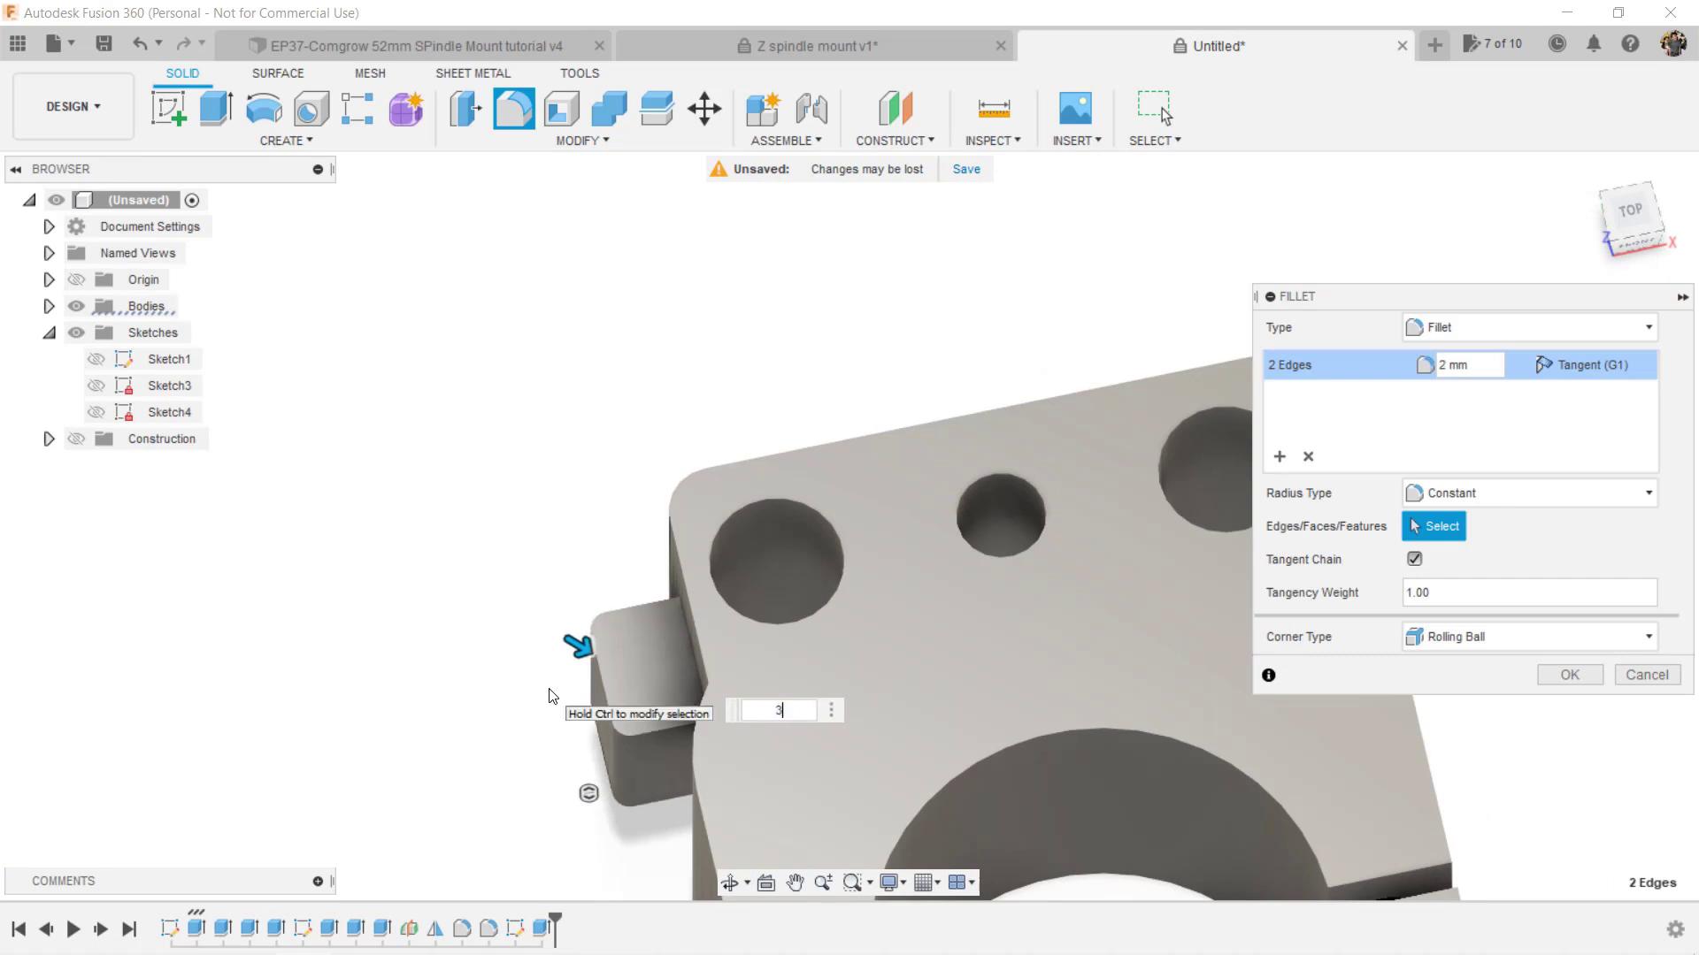
pyautogui.press('Return')
# Step: Save Body1 as an STL mesh
pyautogui.scroll(-3, 434, 669)
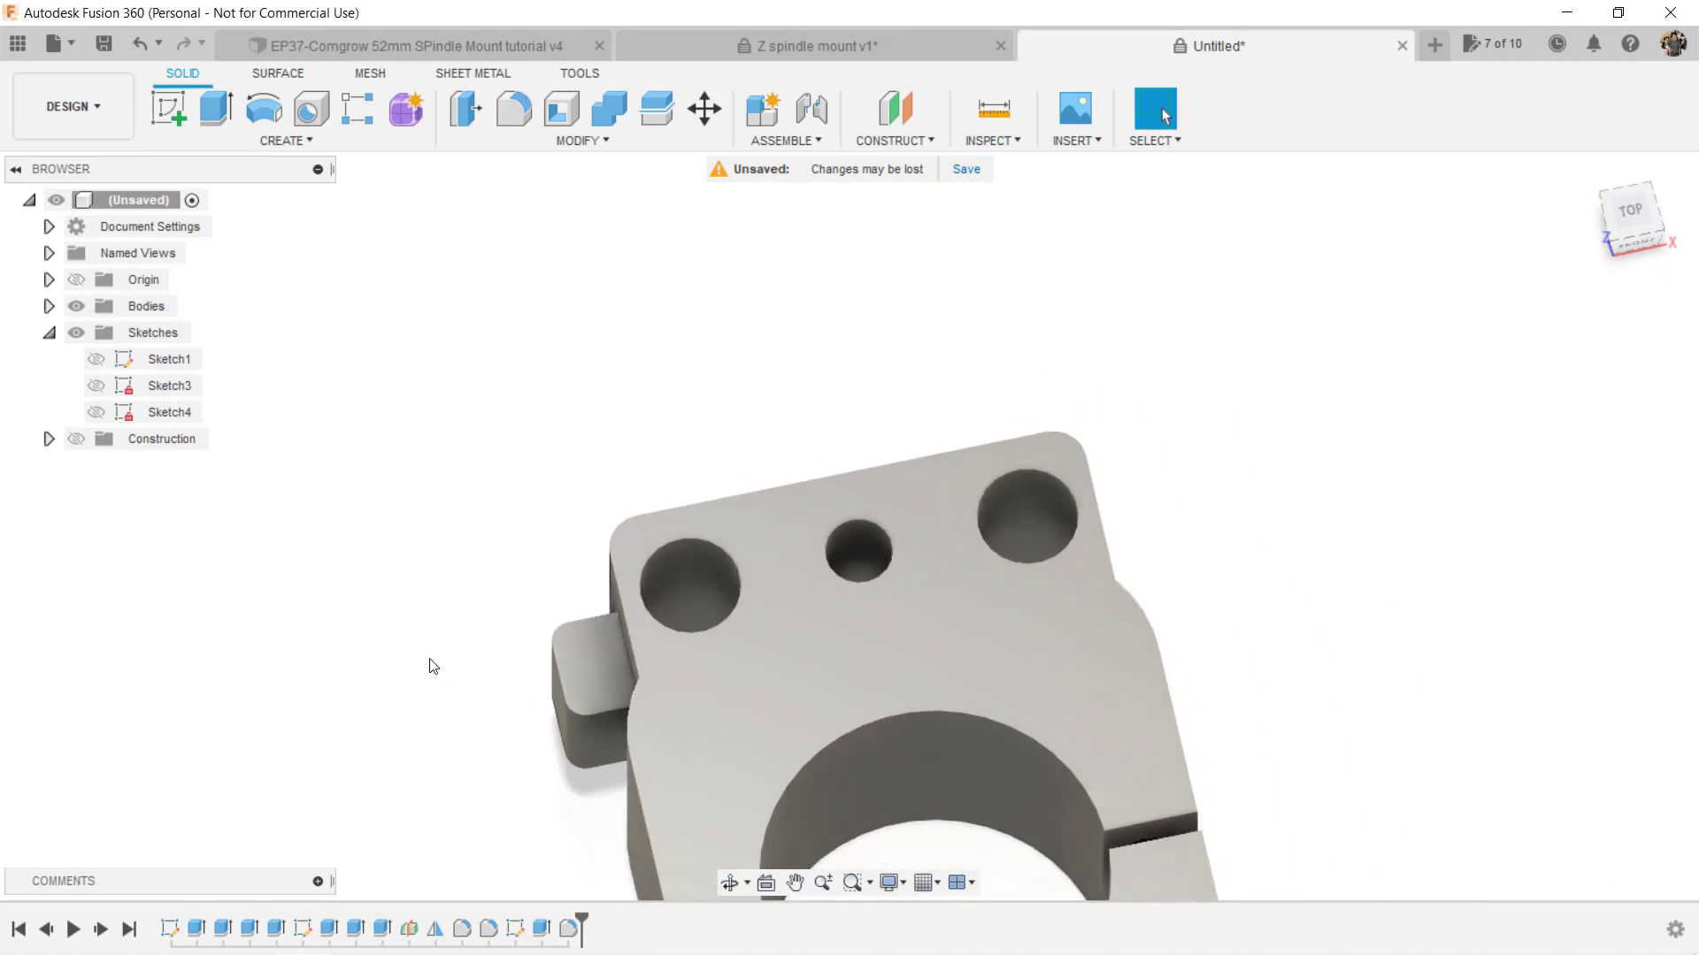
pyautogui.keyDown('shift'); pyautogui.moveTo(1459, 204); pyautogui.dragTo(1065, 523, button='middle'); pyautogui.keyUp('shift')
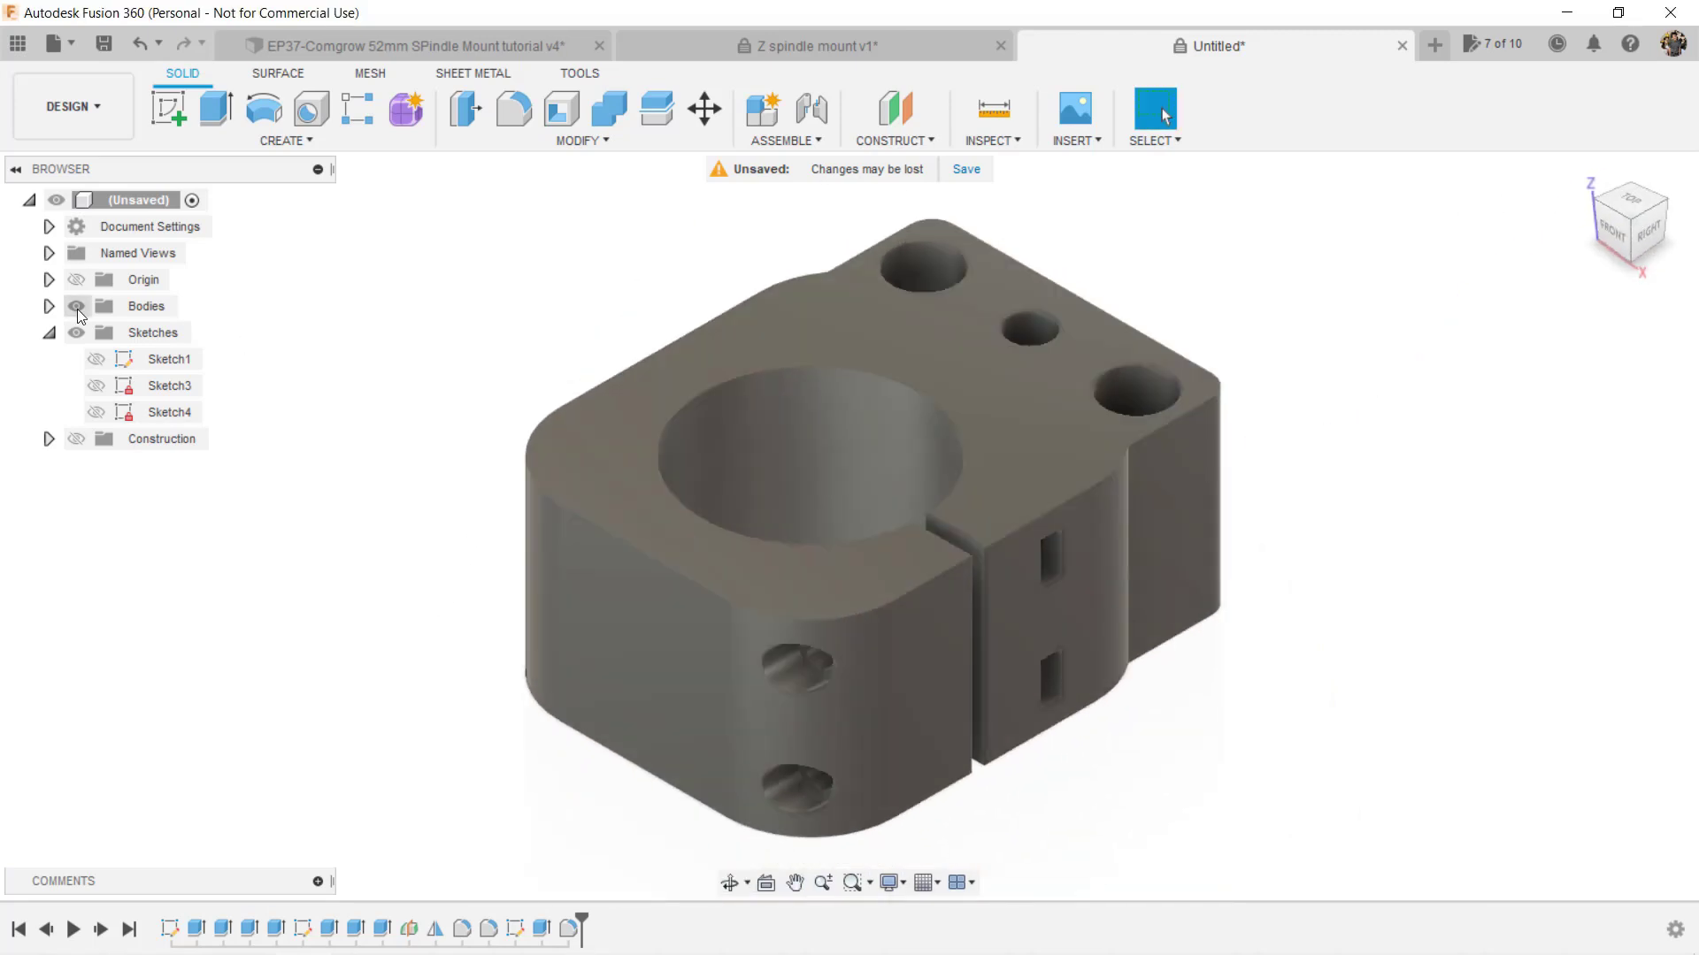
pyautogui.click(49, 306)
pyautogui.rightClick(167, 333)
pyautogui.click(317, 568)
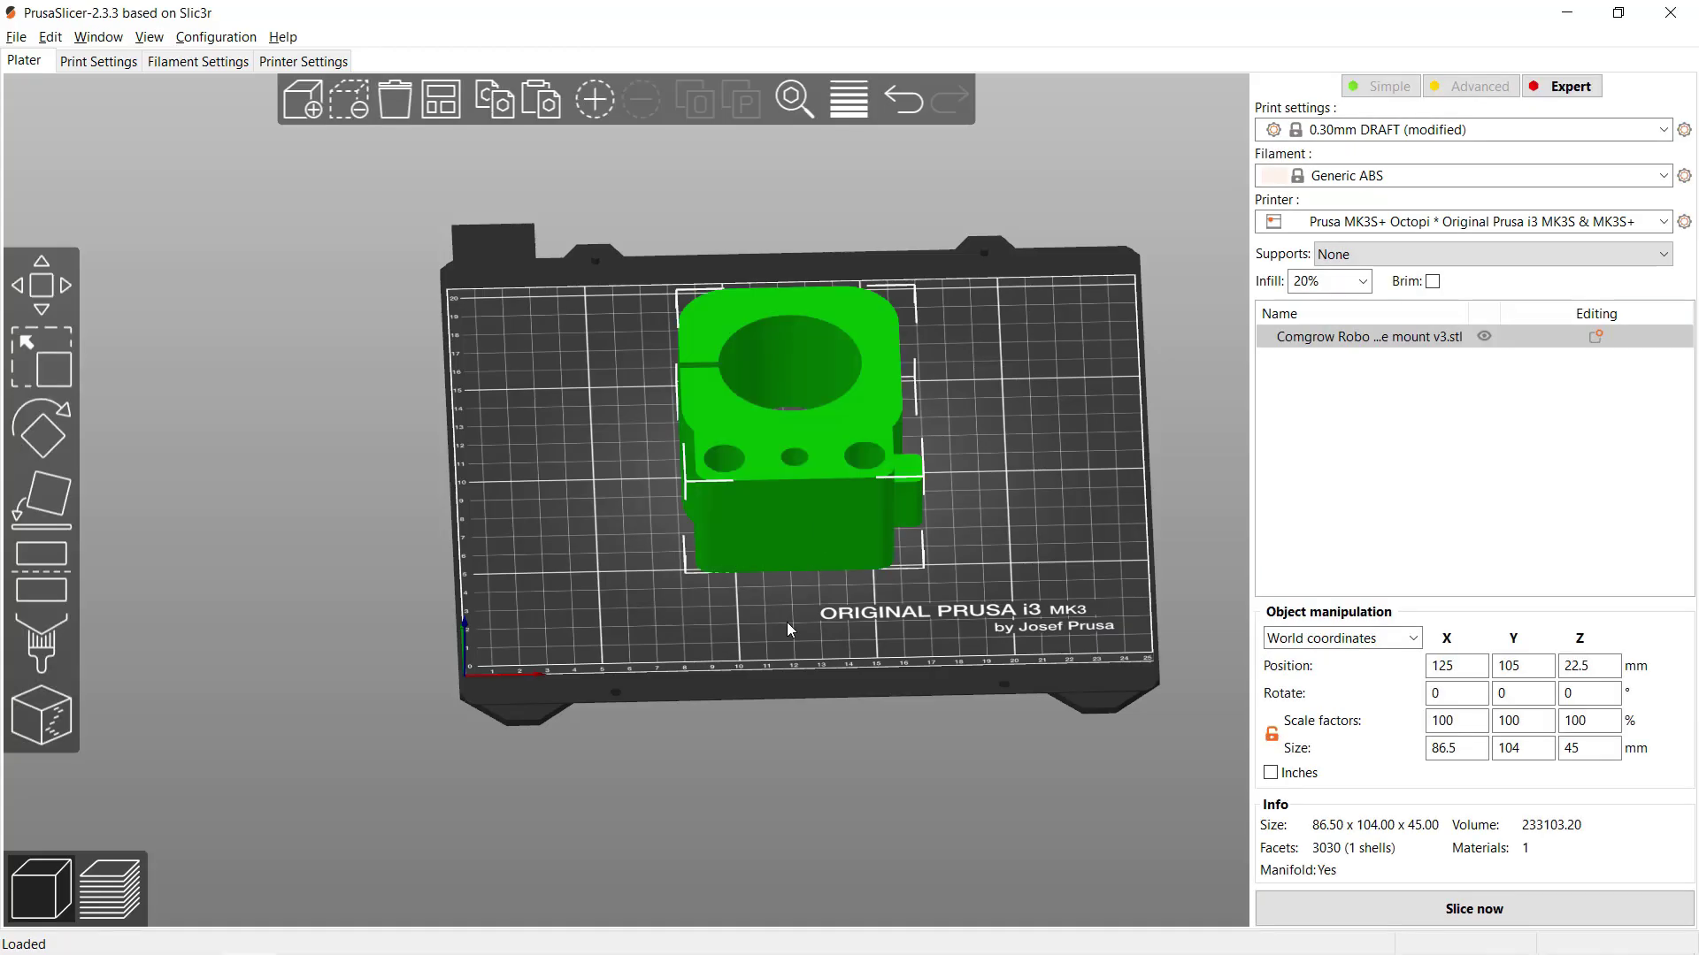
pyautogui.click(1459, 175)
# Step: Set the mount's infill to 100% in PrusaSlicer
pyautogui.click(1362, 281)
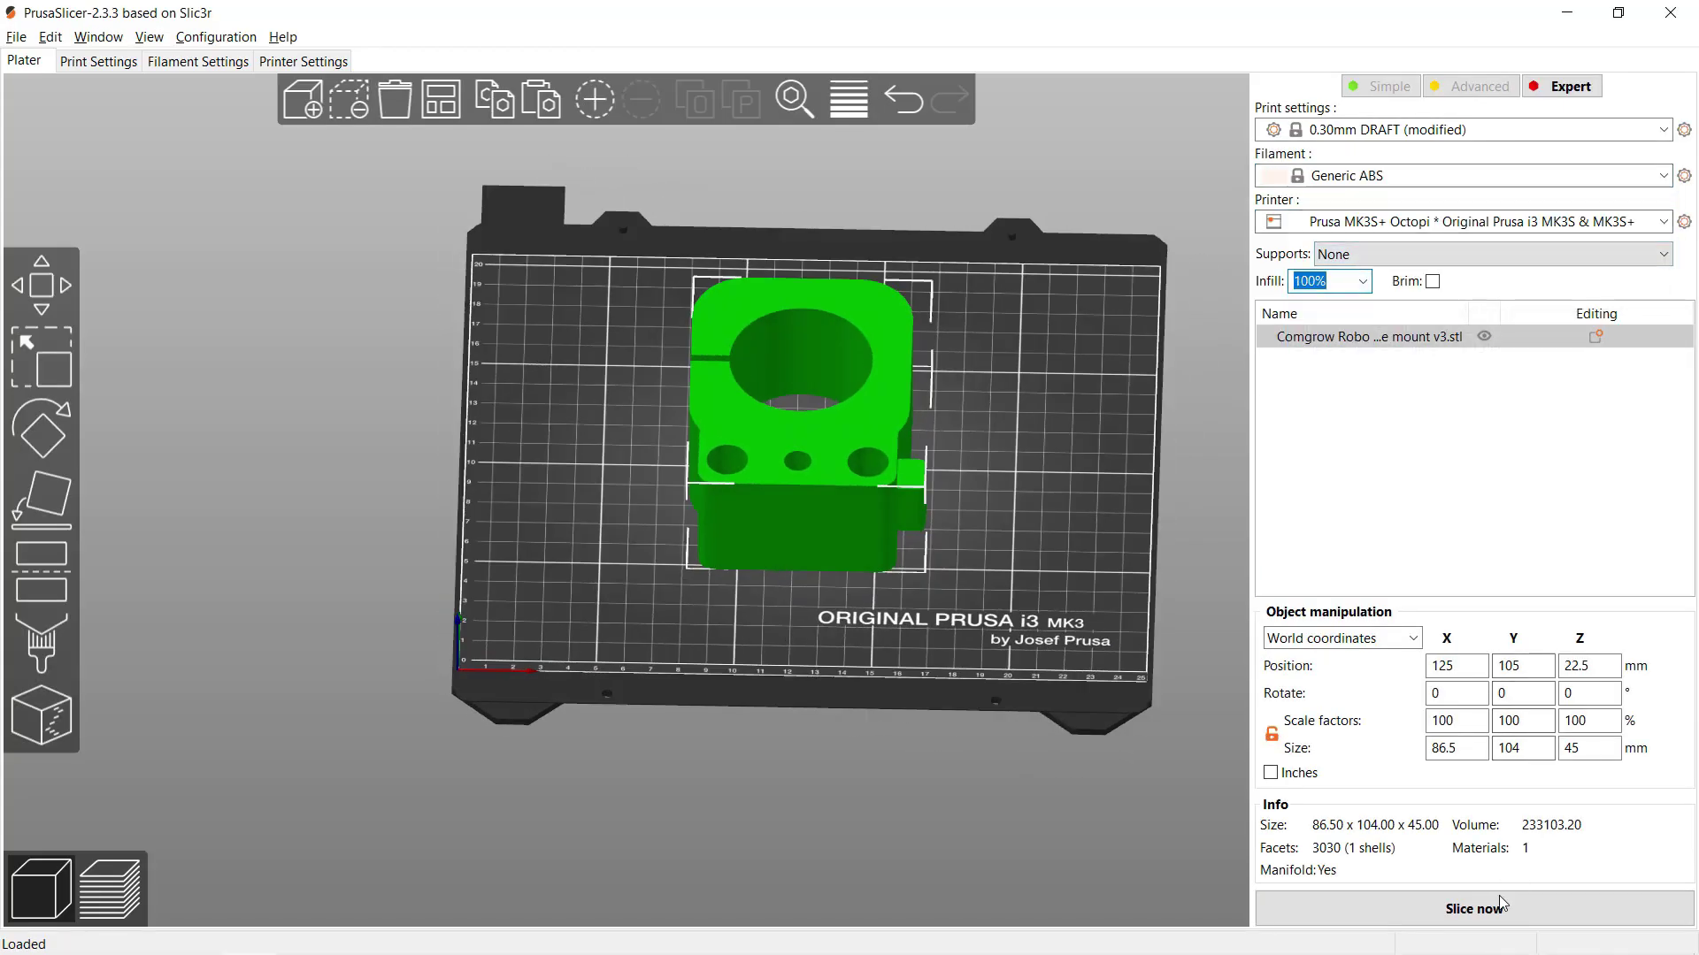